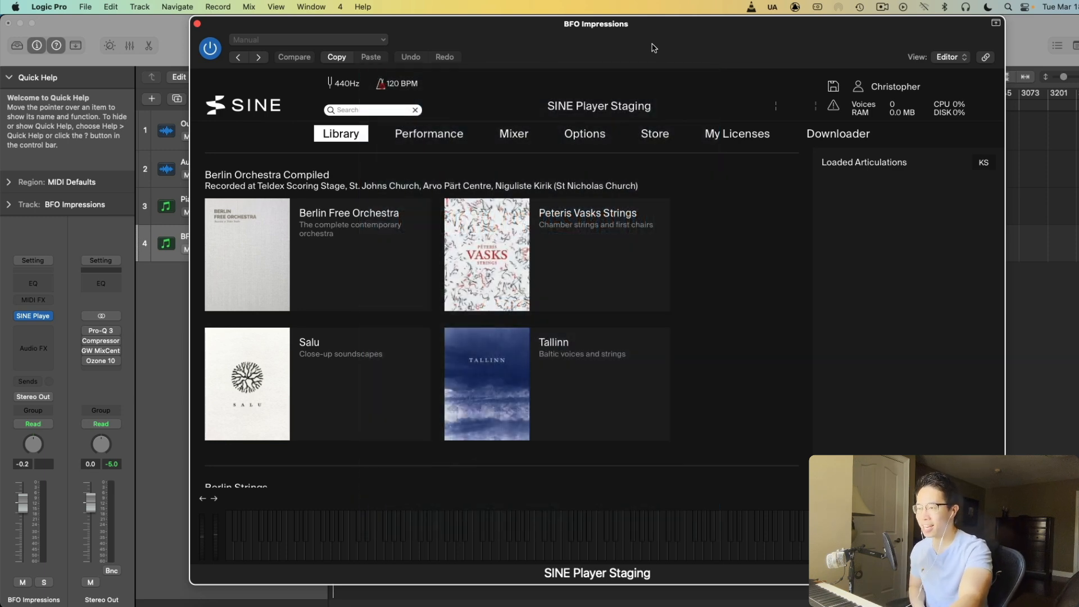
# Open the Berlin Free Orchestra collection and expand Strings, Woodwinds, Brass and Percussion to survey the available instruments
pyautogui.click(377, 247)
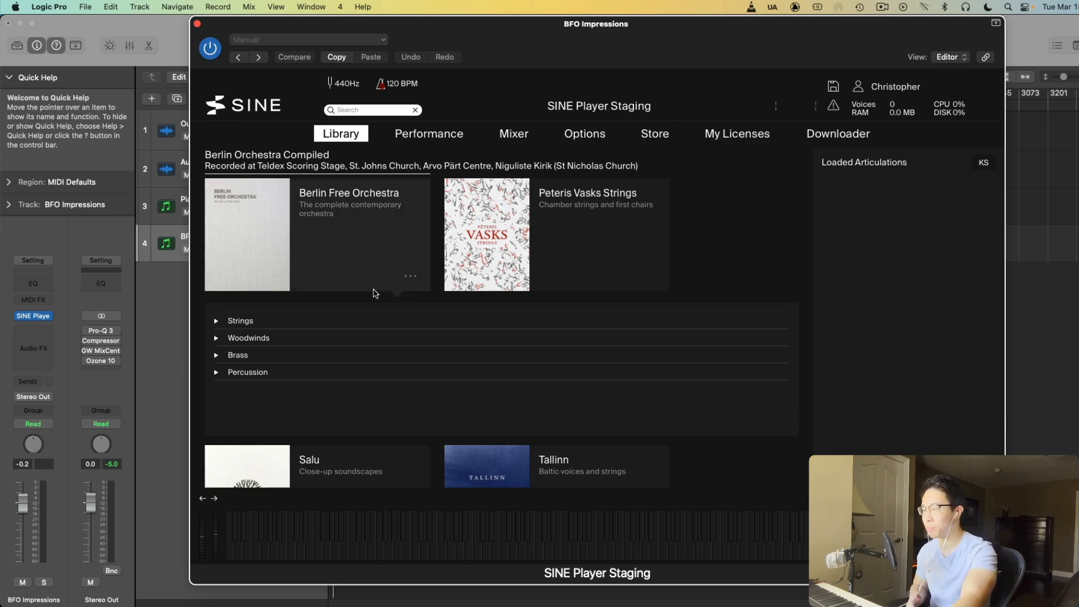
pyautogui.click(301, 324)
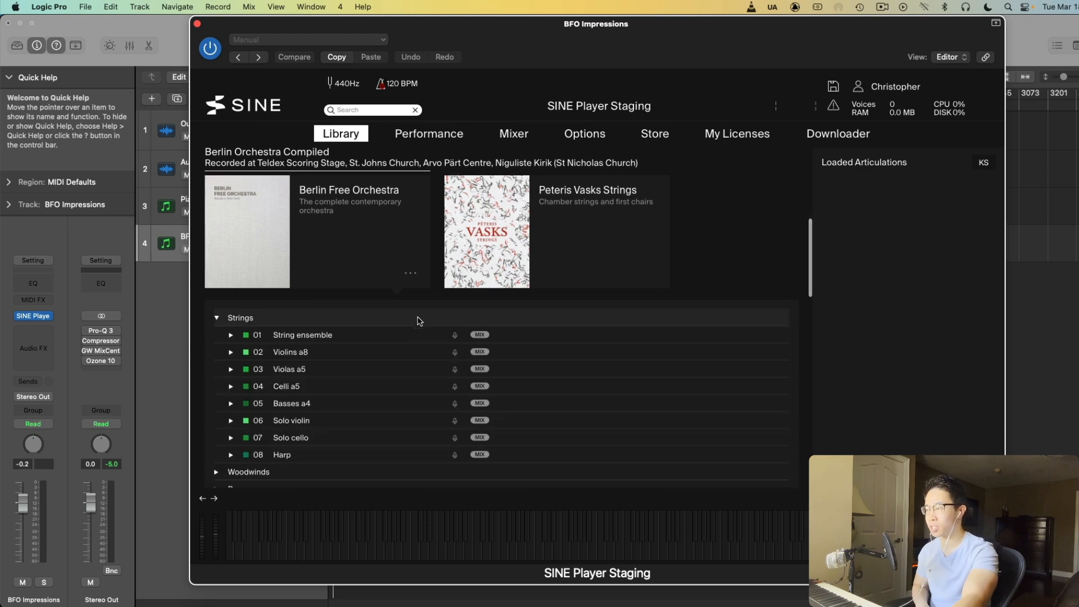
pyautogui.scroll(-3, 392, 341)
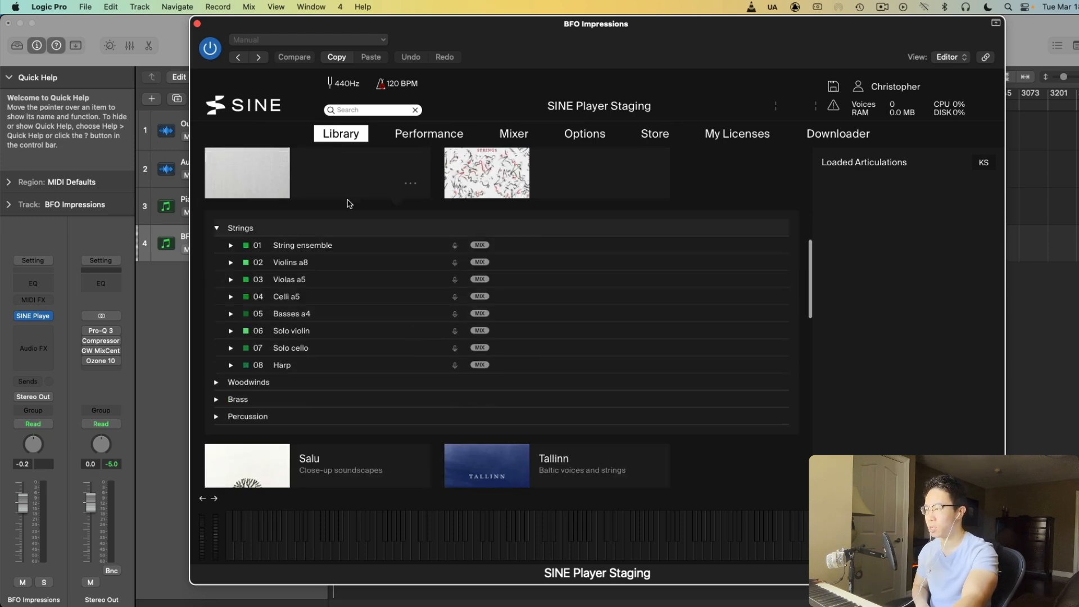
pyautogui.click(248, 382)
pyautogui.scroll(-4, 249, 405)
pyautogui.click(248, 422)
pyautogui.scroll(-5, 276, 389)
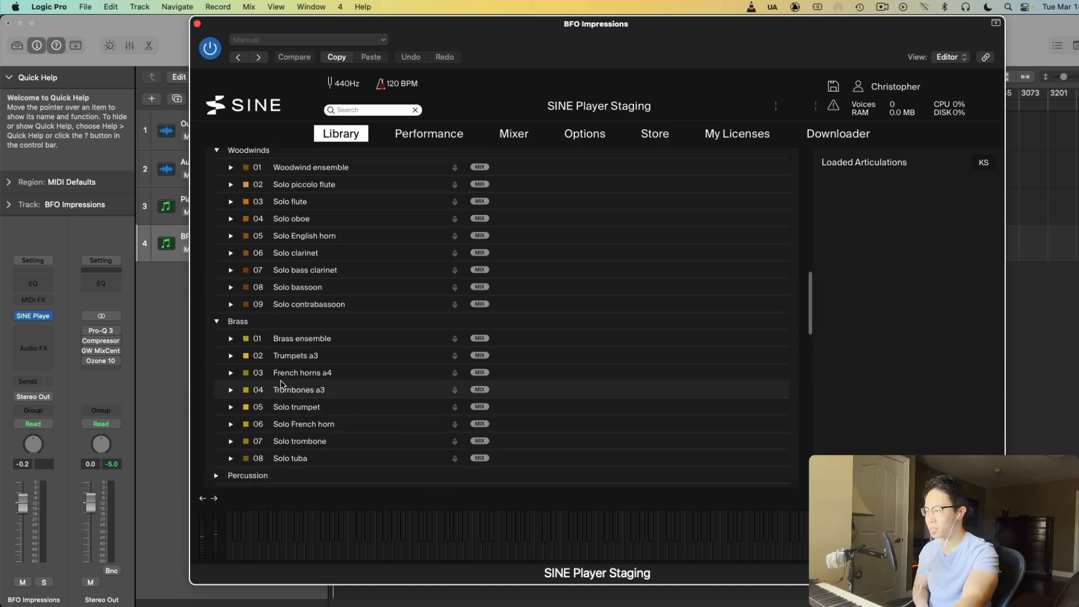
pyautogui.click(269, 394)
pyautogui.scroll(4, 354, 357)
pyautogui.scroll(6, 355, 356)
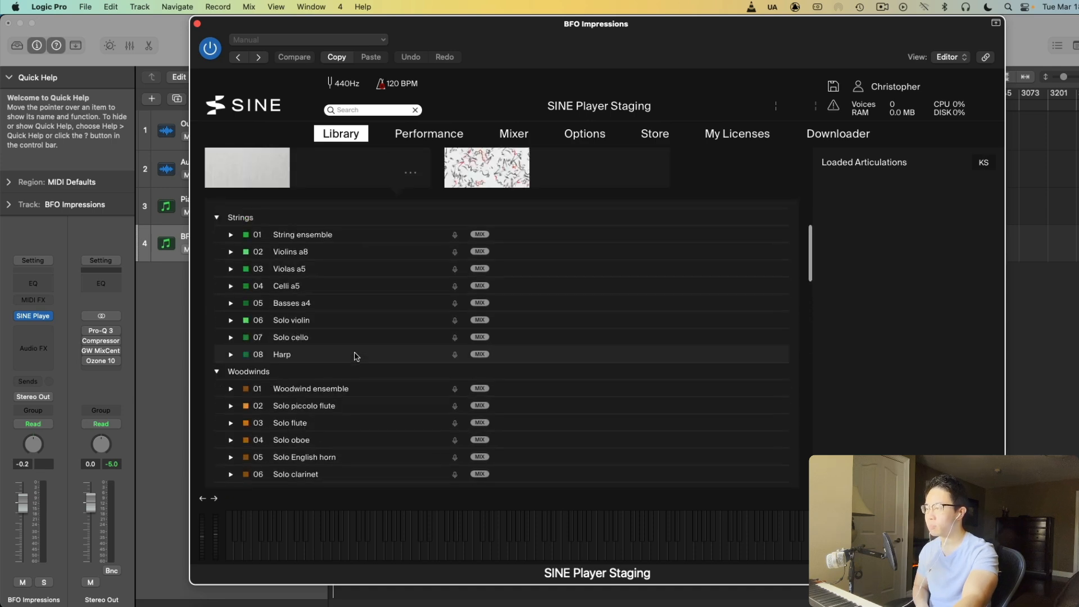
# Expand the string instruments from String ensemble through Solo cello and examine which articulations each one offers
pyautogui.click(327, 236)
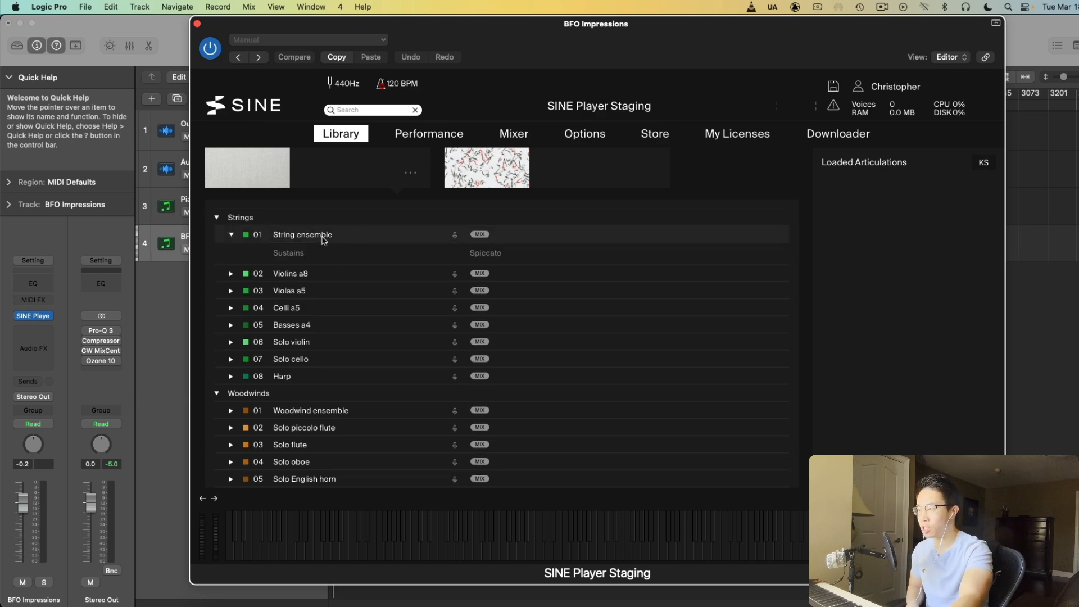
pyautogui.click(309, 275)
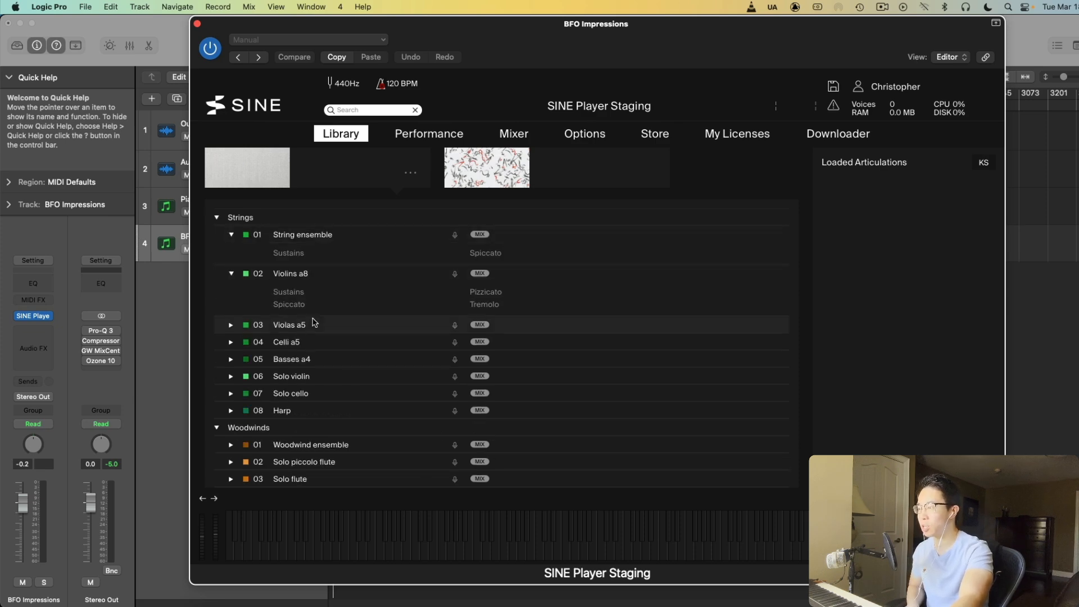
pyautogui.click(304, 376)
pyautogui.click(312, 427)
pyautogui.click(313, 359)
pyautogui.click(313, 341)
pyautogui.click(314, 325)
pyautogui.scroll(-2, 335, 343)
pyautogui.scroll(-3, 334, 344)
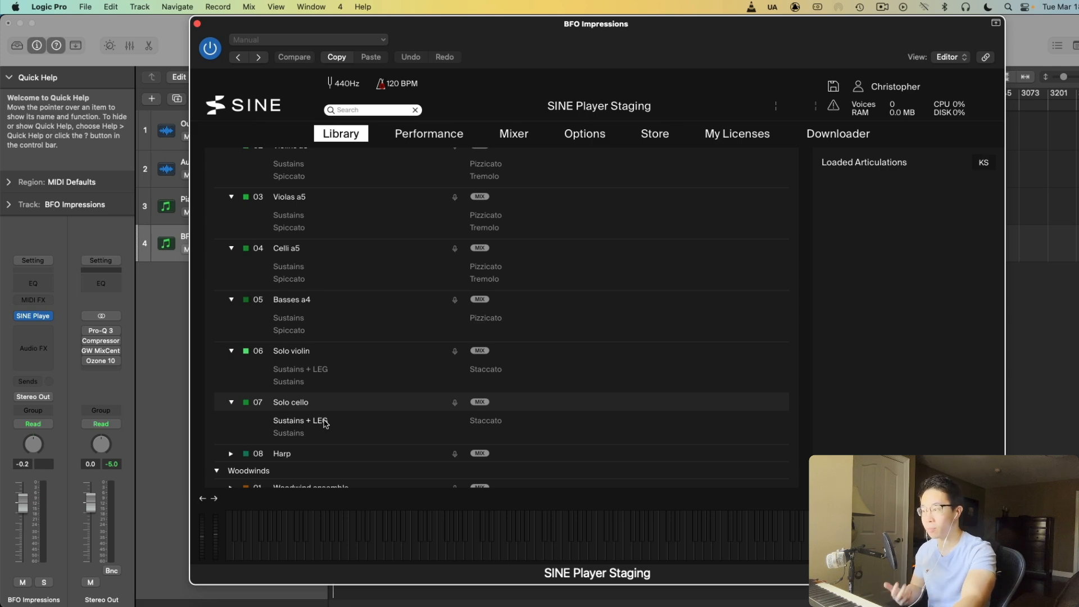
pyautogui.scroll(2, 350, 403)
pyautogui.scroll(-2, 355, 333)
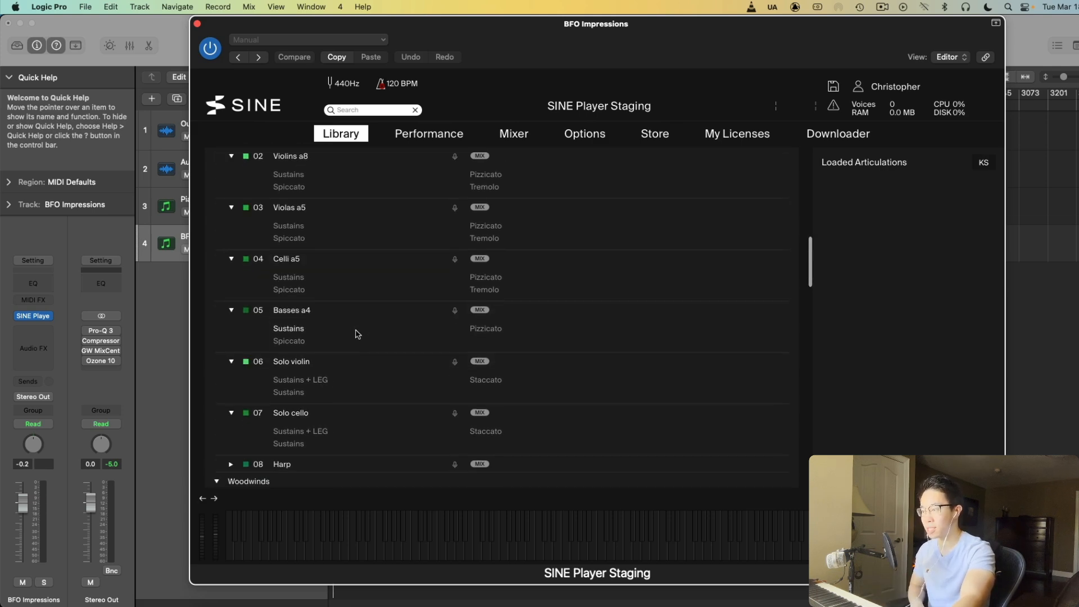
# Collapse Solo violin and Solo cello, check the Harp articulations, and compare those of the section strings
pyautogui.click(300, 362)
pyautogui.click(307, 377)
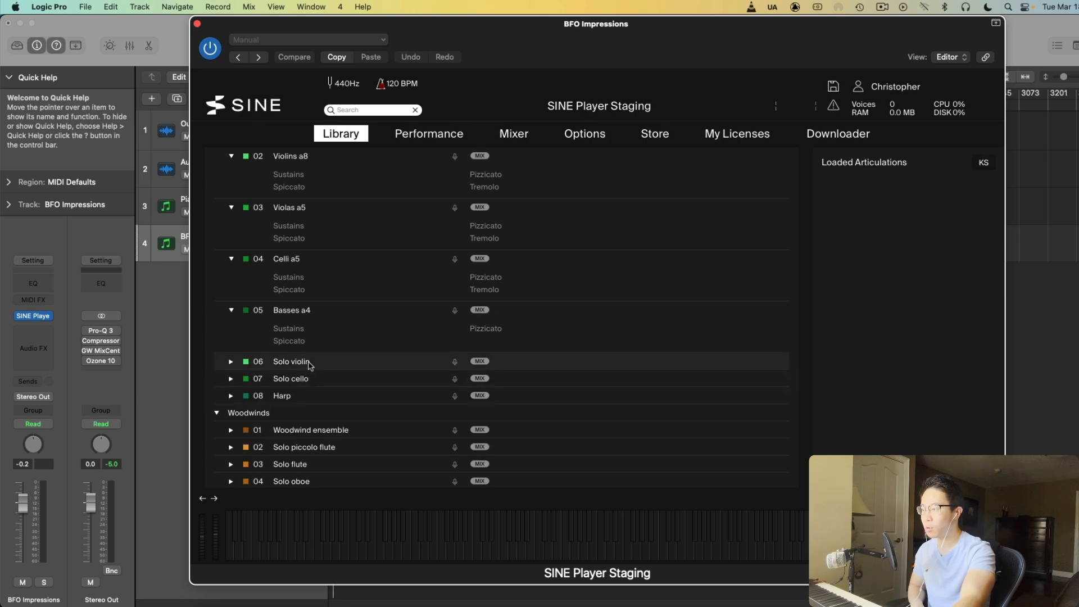
pyautogui.scroll(5, 308, 370)
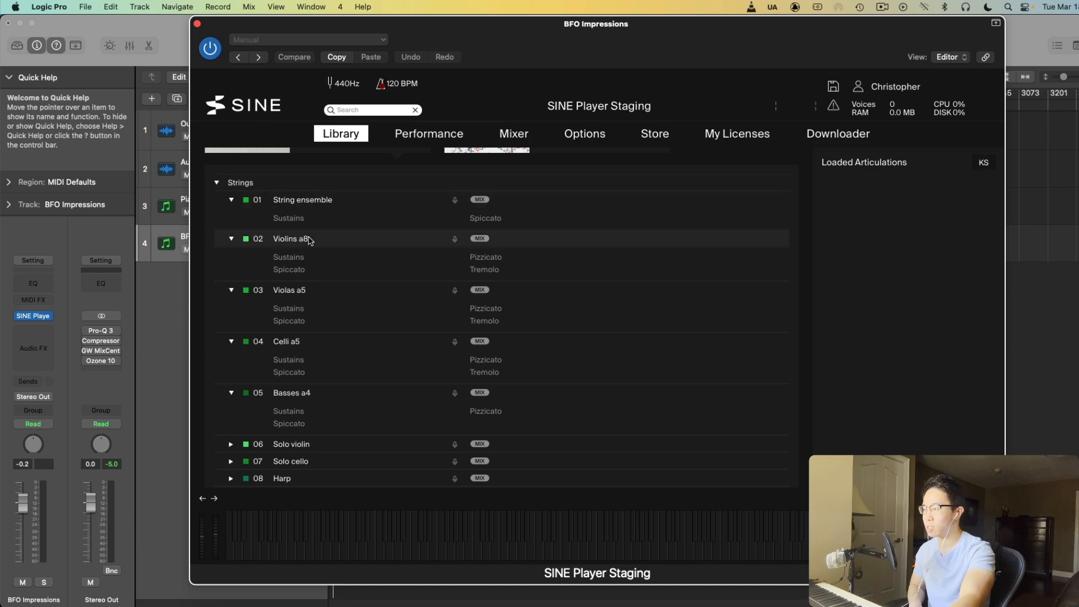
pyautogui.scroll(-4, 310, 241)
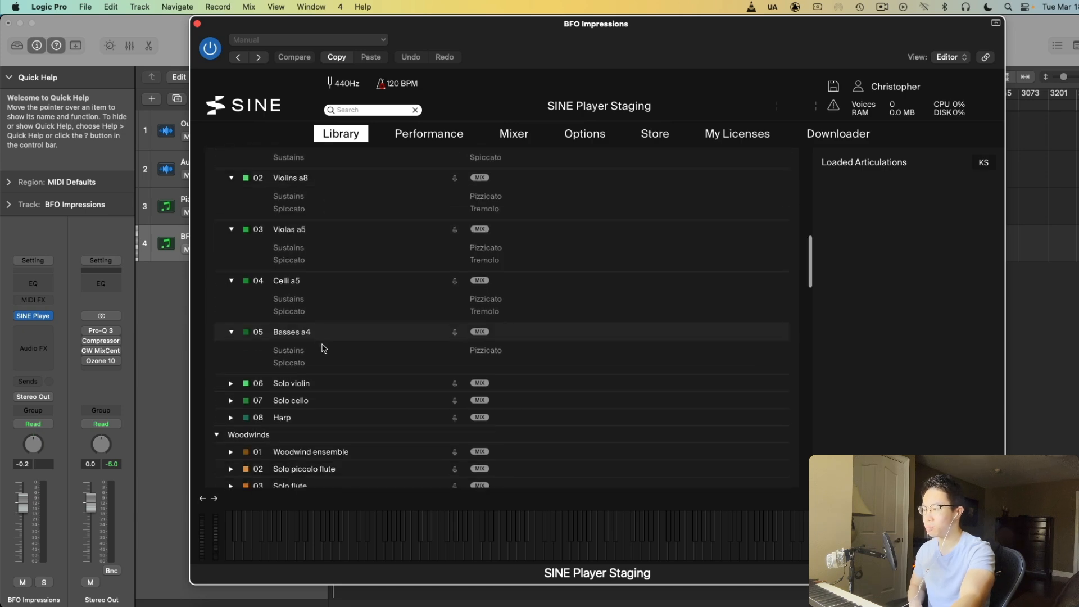
pyautogui.scroll(-1, 322, 337)
pyautogui.click(285, 400)
pyautogui.scroll(-3, 306, 377)
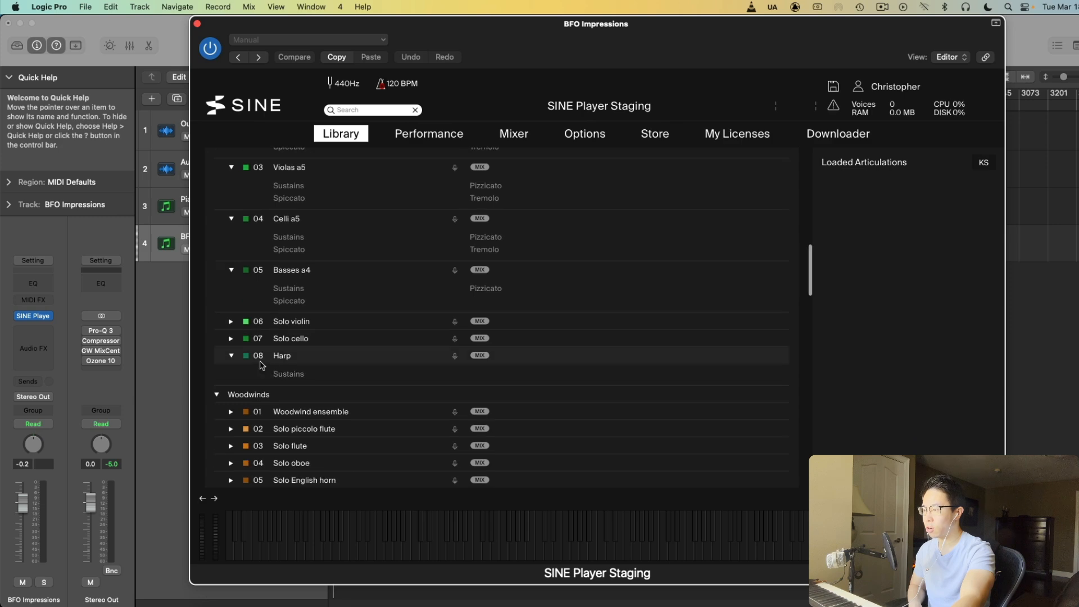
pyautogui.click(298, 356)
pyautogui.scroll(-5, 309, 338)
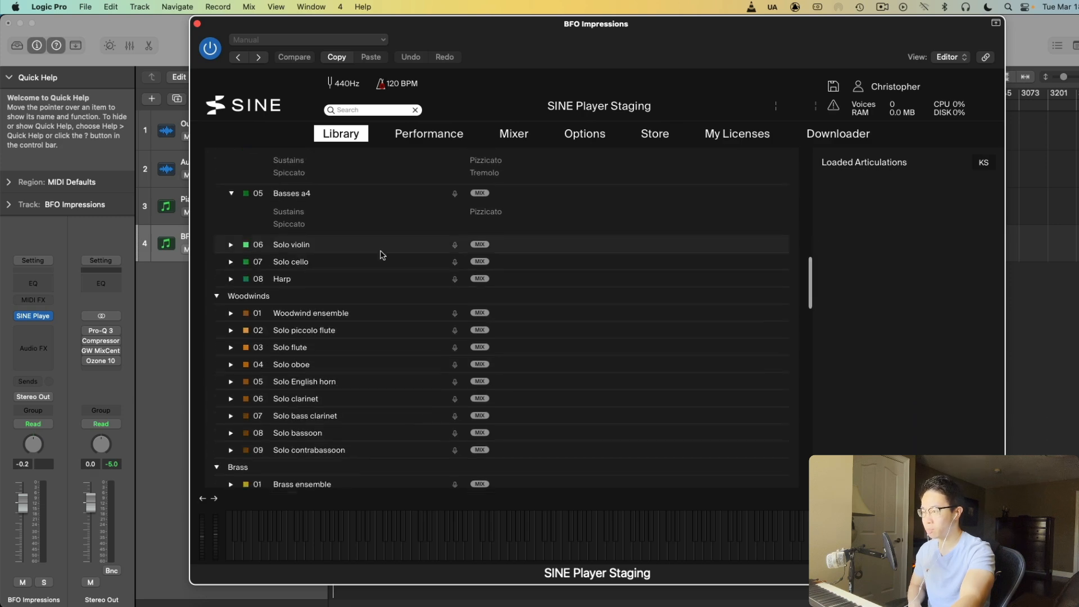
pyautogui.scroll(7, 366, 260)
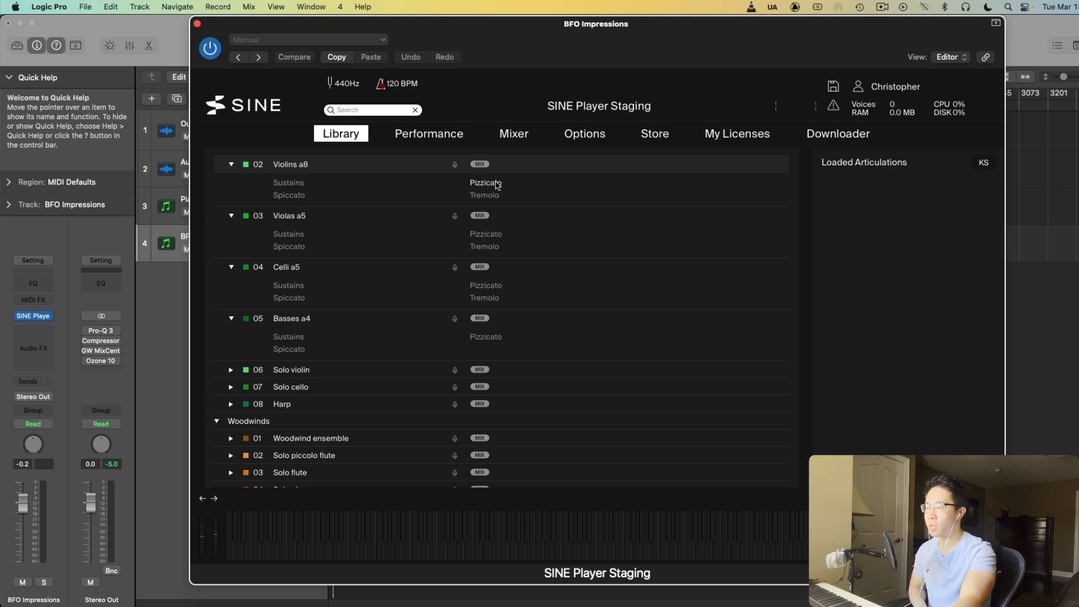
pyautogui.scroll(3, 509, 202)
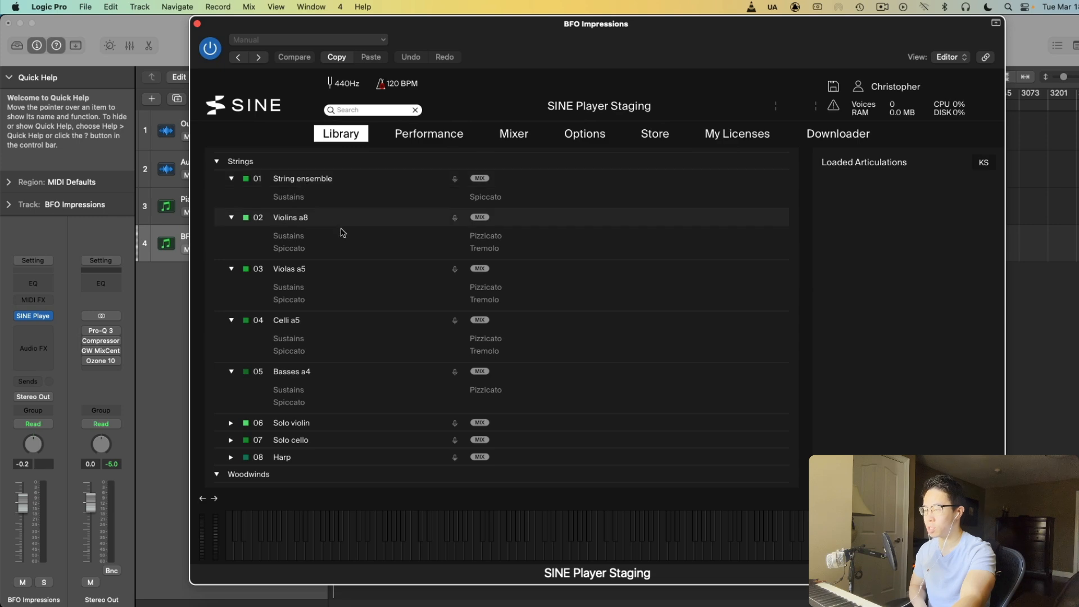
# Examine the articulations of the woodwinds from Woodwind ensemble to Solo contrabassoon, collapsing each instrument again
pyautogui.scroll(-9, 340, 234)
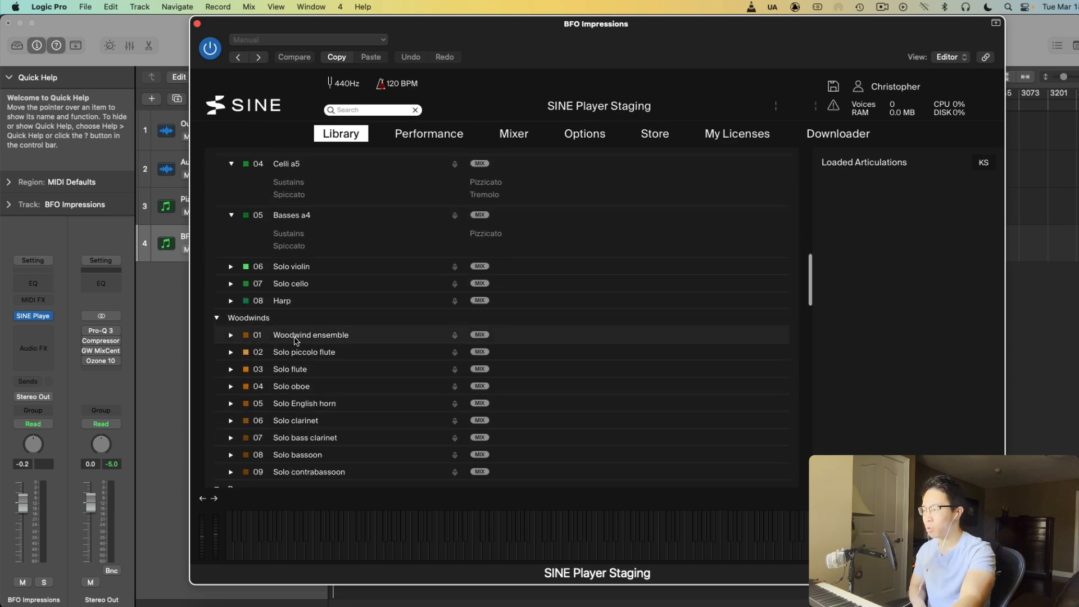
pyautogui.scroll(-5, 296, 332)
pyautogui.click(318, 246)
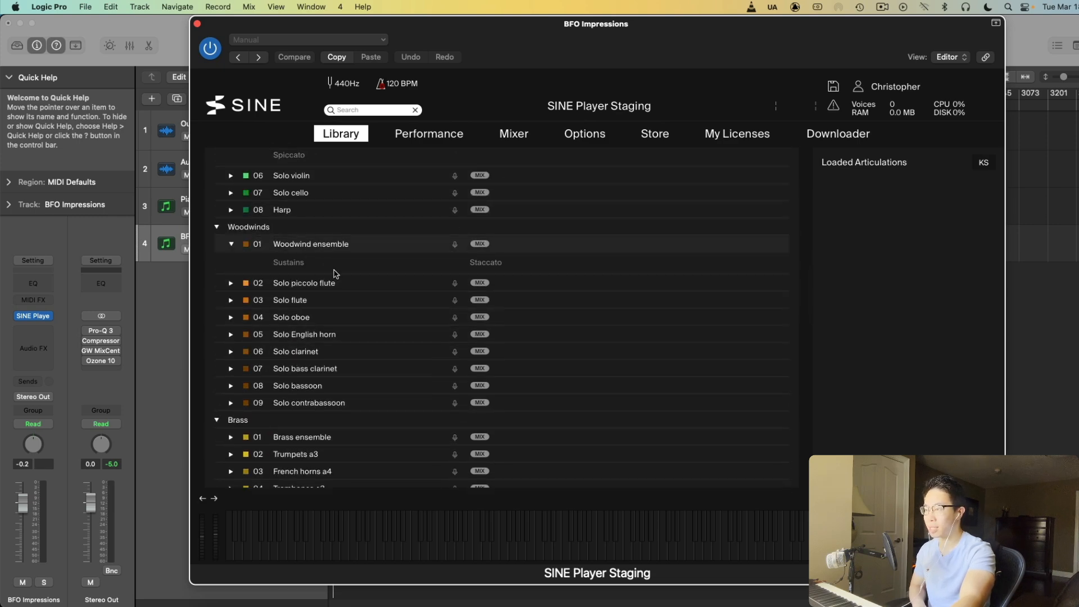
pyautogui.click(324, 250)
pyautogui.click(311, 263)
pyautogui.click(303, 303)
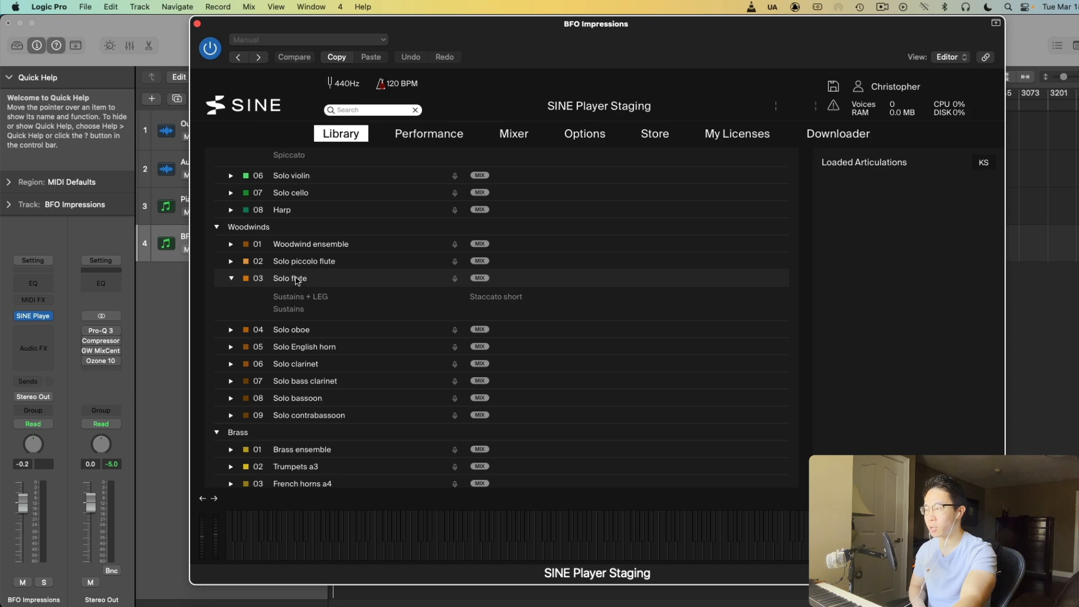
pyautogui.click(298, 279)
pyautogui.click(301, 329)
pyautogui.click(300, 330)
pyautogui.click(305, 313)
pyautogui.click(308, 313)
pyautogui.click(320, 348)
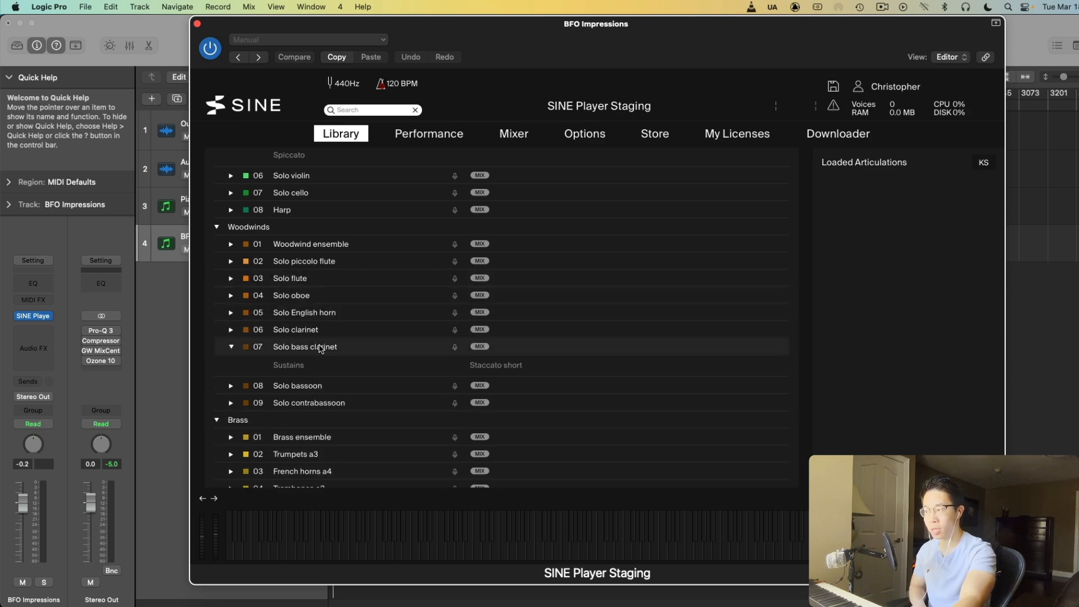
pyautogui.click(320, 349)
pyautogui.click(317, 366)
pyautogui.click(317, 367)
pyautogui.click(316, 385)
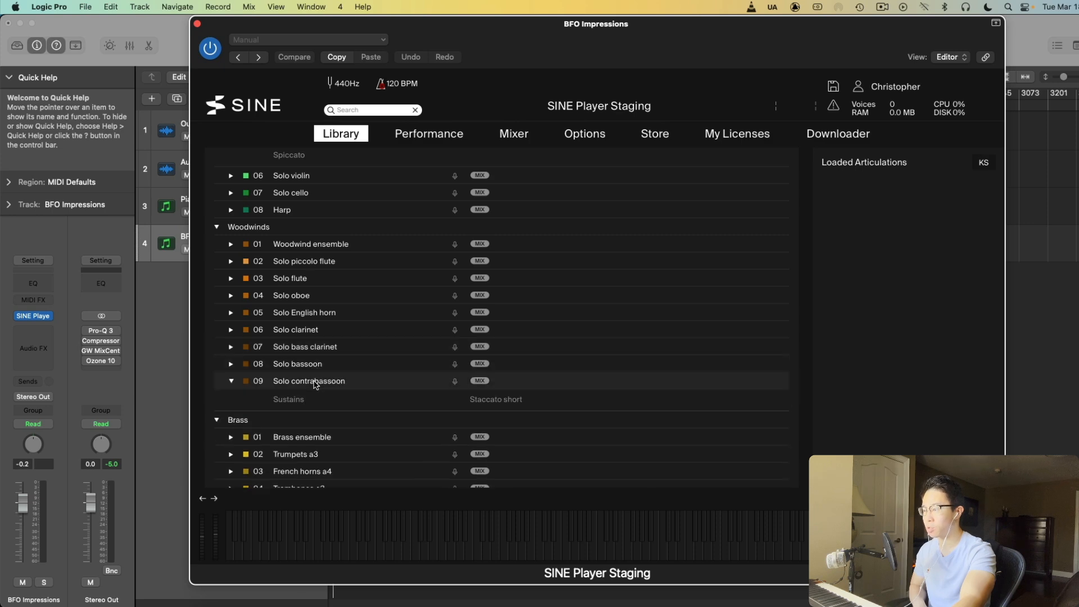
pyautogui.click(316, 385)
# Examine the articulations of the brass instruments from Brass ensemble to Solo tuba, and collapse them all again
pyautogui.scroll(-5, 345, 304)
pyautogui.click(333, 281)
pyautogui.click(332, 273)
pyautogui.click(317, 292)
pyautogui.click(317, 293)
pyautogui.click(314, 309)
pyautogui.click(311, 350)
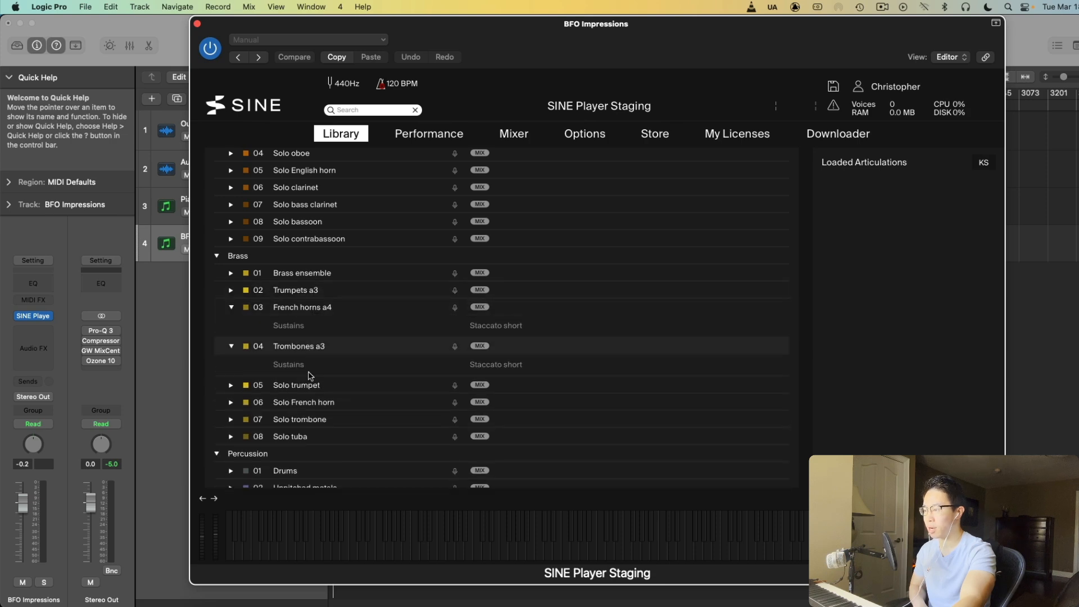
pyautogui.click(312, 384)
pyautogui.scroll(-2, 312, 371)
pyautogui.click(313, 369)
pyautogui.click(315, 410)
pyautogui.click(312, 447)
pyautogui.click(313, 447)
pyautogui.click(309, 409)
pyautogui.click(310, 369)
pyautogui.click(311, 330)
pyautogui.click(312, 291)
pyautogui.click(314, 253)
pyautogui.click(316, 240)
pyautogui.click(316, 238)
pyautogui.click(319, 223)
pyautogui.click(320, 223)
pyautogui.scroll(-1, 339, 303)
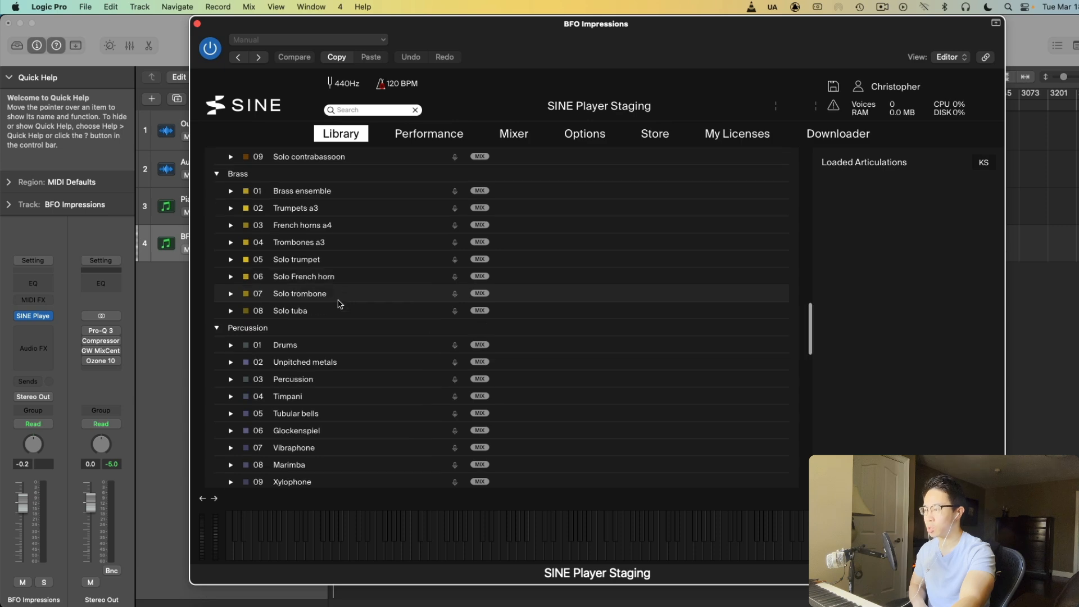
# Look through the Percussion instruments and check the articulations of Drums
pyautogui.scroll(-1, 338, 303)
pyautogui.click(319, 292)
pyautogui.click(319, 291)
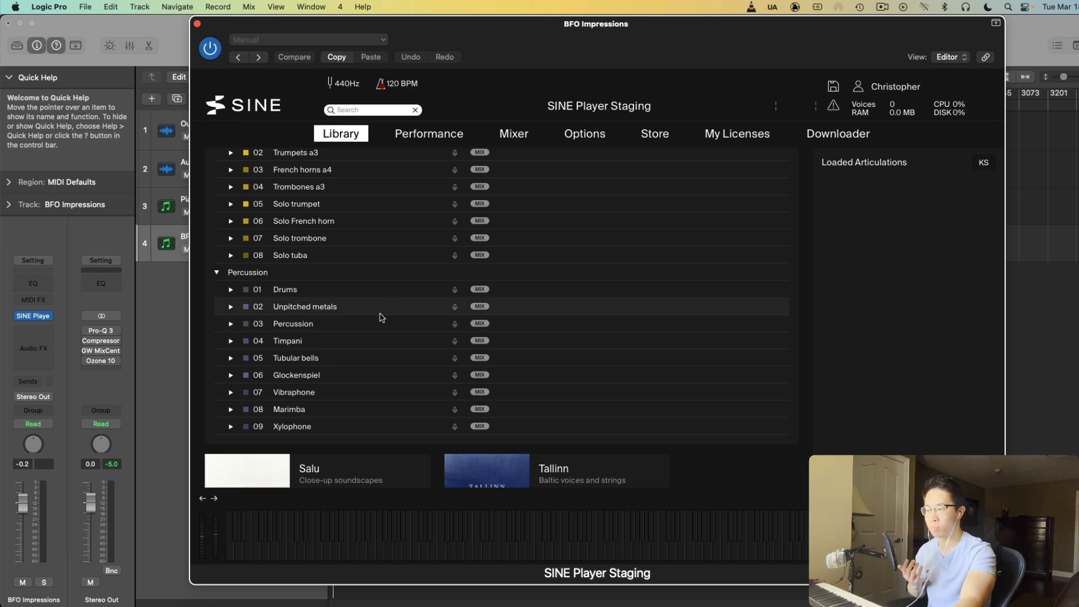
pyautogui.scroll(1, 419, 303)
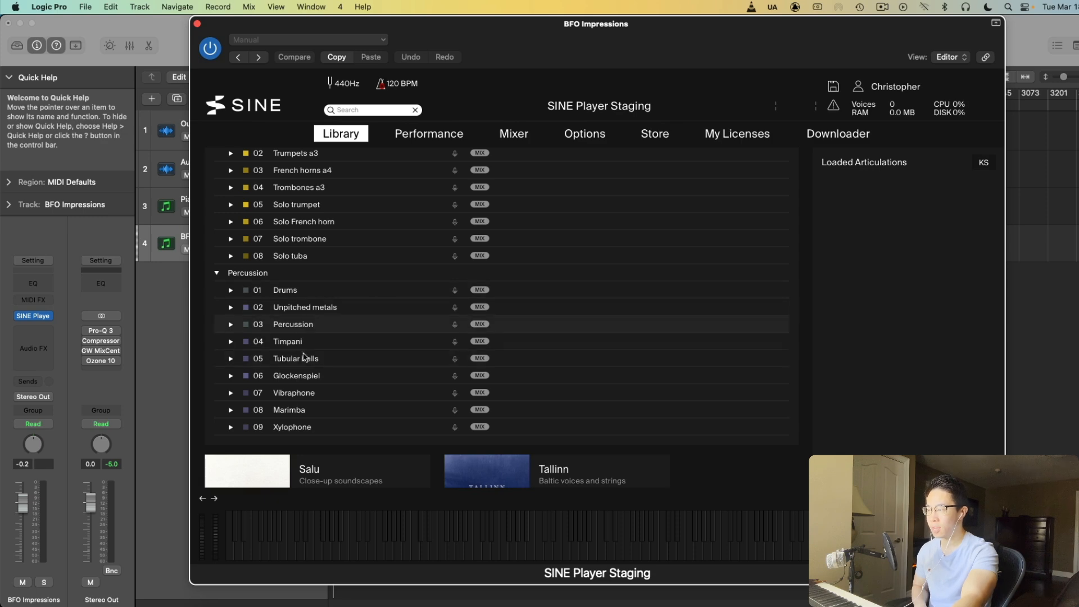
# Leave the SINE Player, select the Piano Sketch track, and check the CinePiano instrument loaded in its Kontakt 7
pyautogui.click(197, 24)
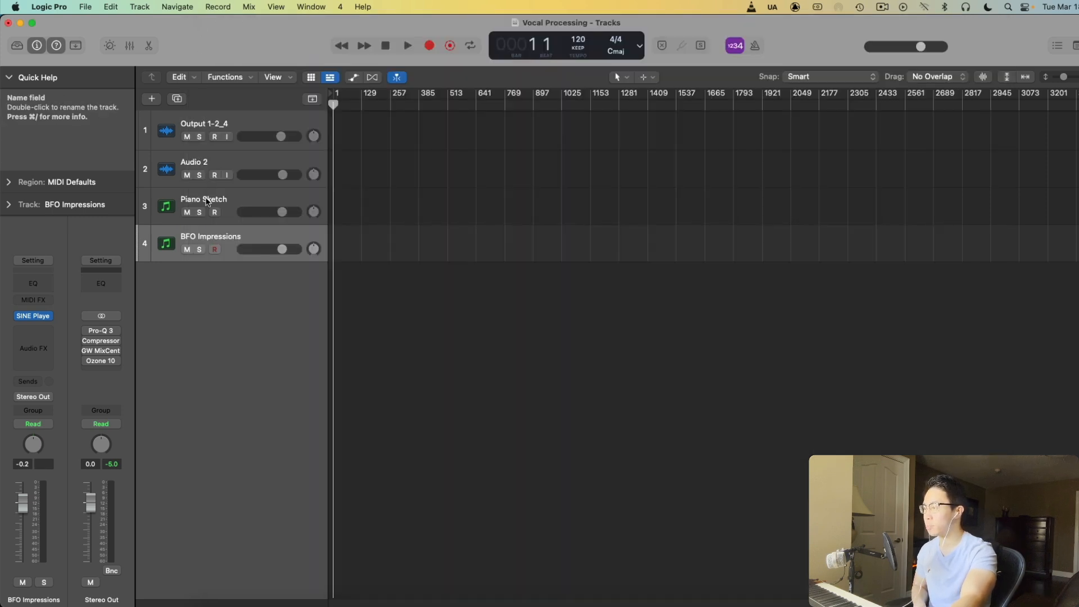
pyautogui.click(208, 201)
pyautogui.click(33, 316)
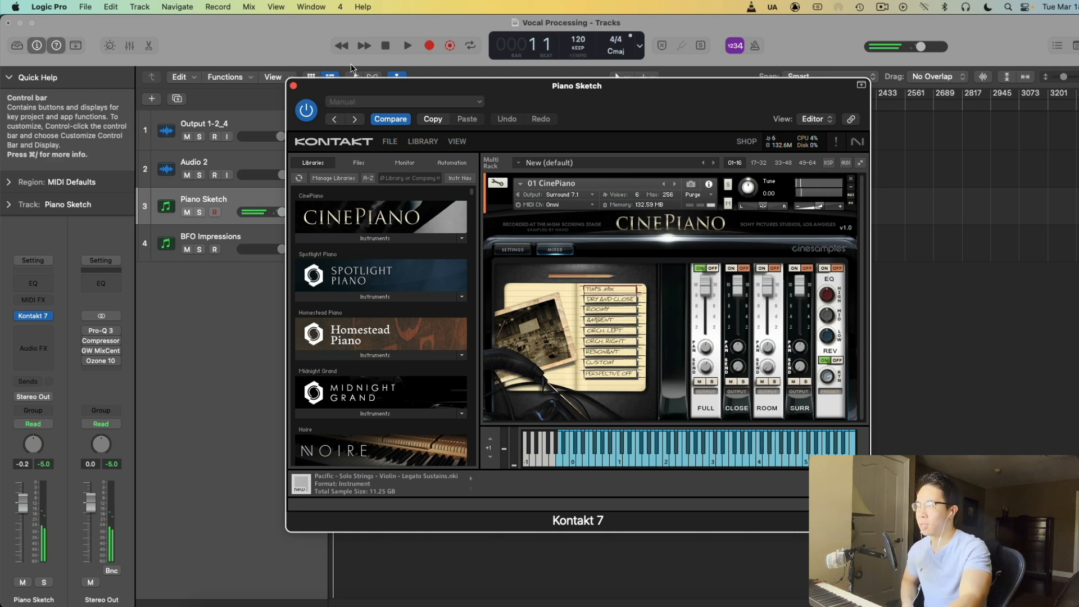
pyautogui.click(292, 86)
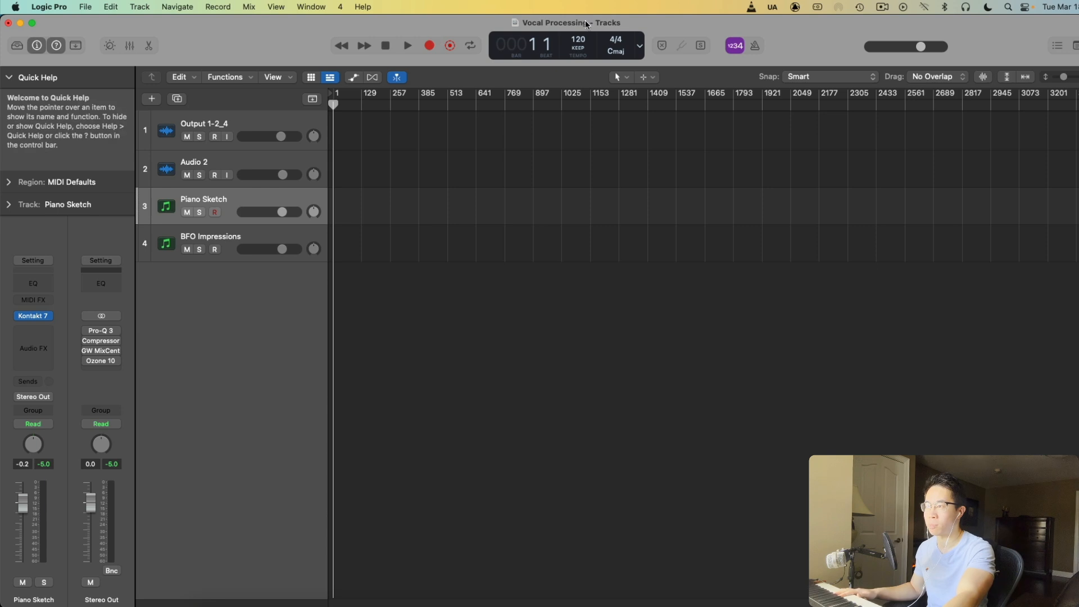
# Record a piano part about five bars long on the Piano Sketch track, starting at bar 1
pyautogui.click(430, 45)
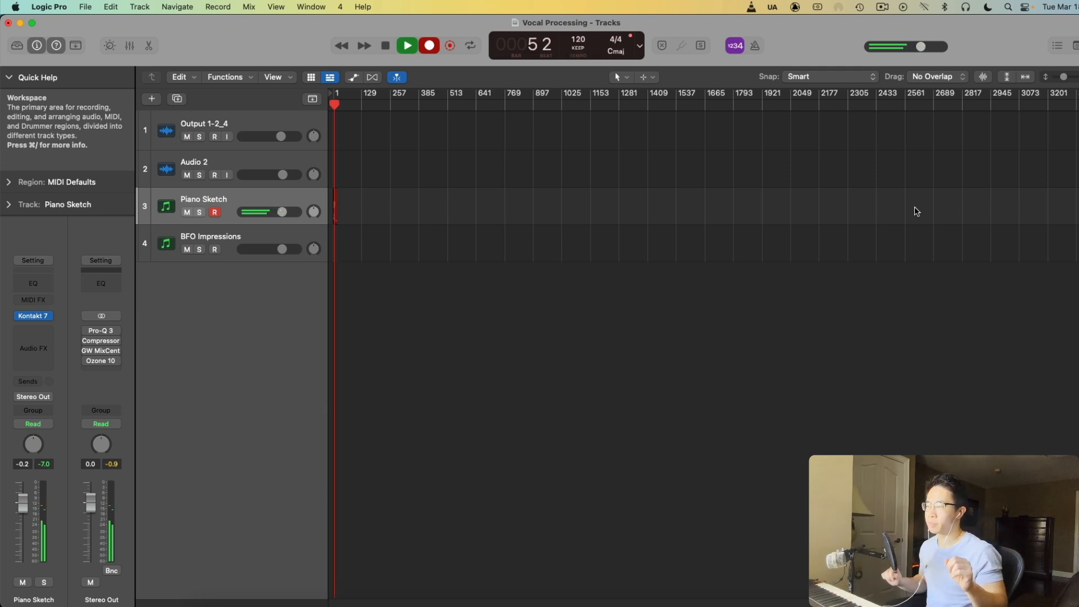
pyautogui.press('space')
pyautogui.moveTo(1063, 77)
pyautogui.mouseDown()
pyautogui.moveTo(1078, 76)
pyautogui.moveTo(378, 247)
pyautogui.moveTo(342, 268)
pyautogui.mouseUp()
pyautogui.moveTo(1063, 77); pyautogui.dragTo(1077, 76)
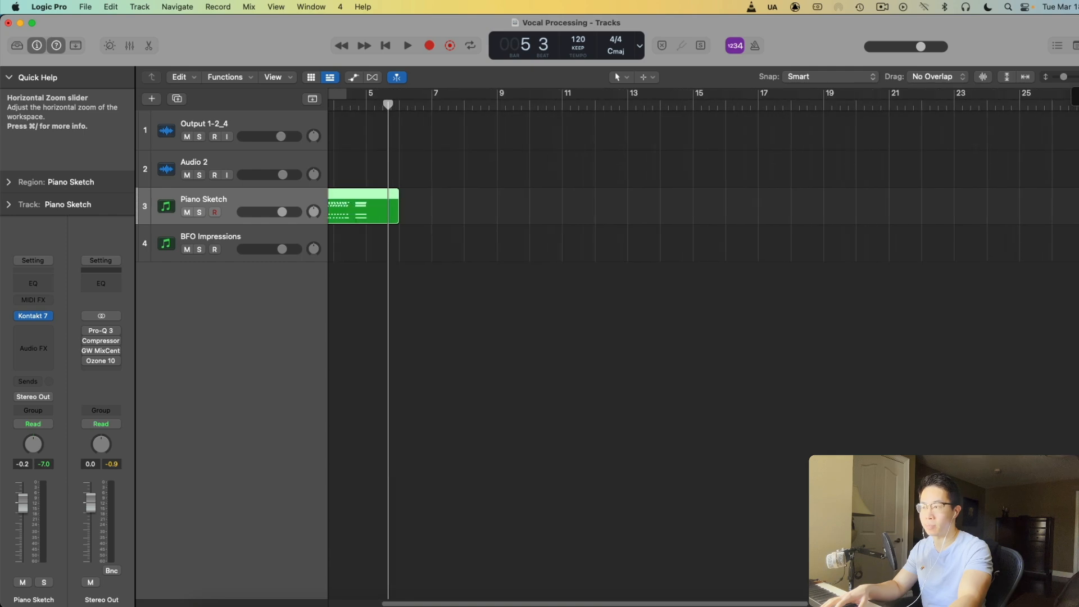
# Play back the Piano Sketch recording from the start, enlarging the region for a closer look, and stop after bar 5 begins
pyautogui.press('Return')
pyautogui.press('space')
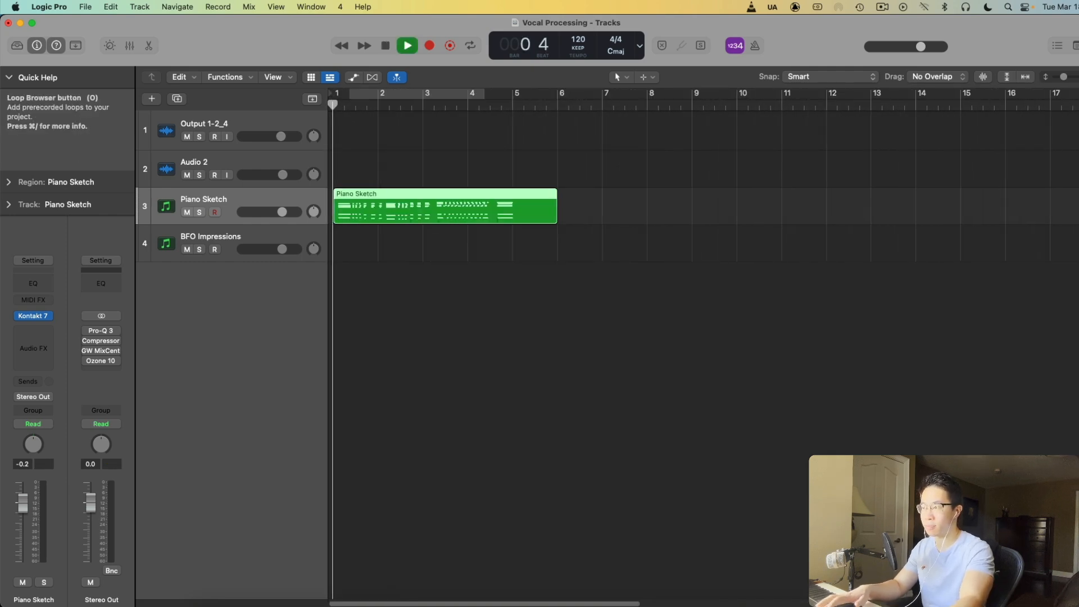
pyautogui.moveTo(1078, 77)
pyautogui.mouseDown()
pyautogui.moveTo(766, 191)
pyautogui.moveTo(496, 256)
pyautogui.moveTo(446, 277)
pyautogui.moveTo(466, 296)
pyautogui.mouseUp()
pyautogui.moveTo(1075, 76); pyautogui.dragTo(1078, 77)
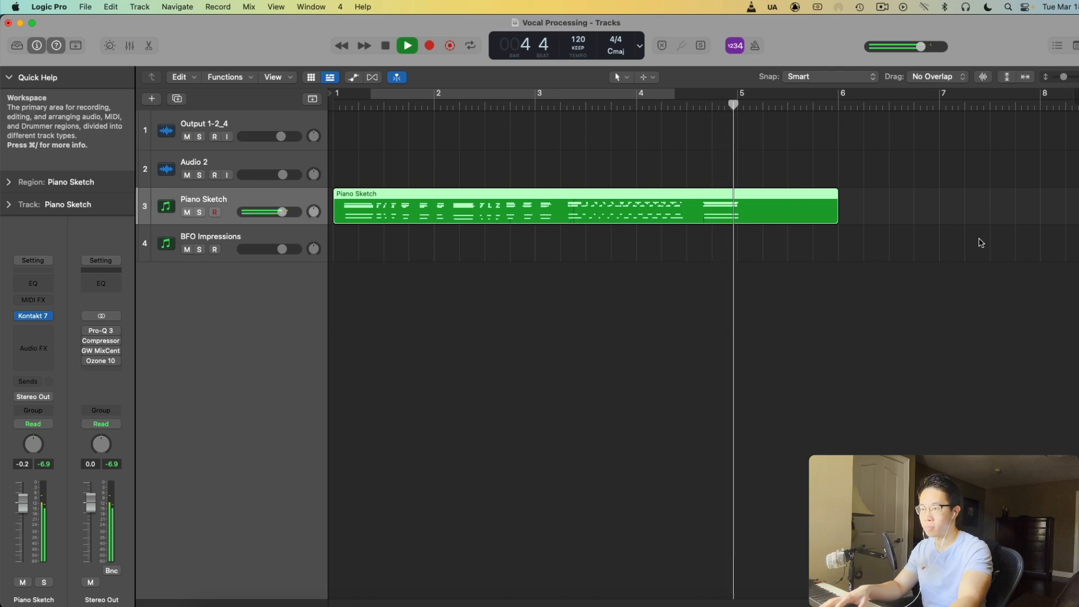
pyautogui.click(791, 302)
pyautogui.press('space')
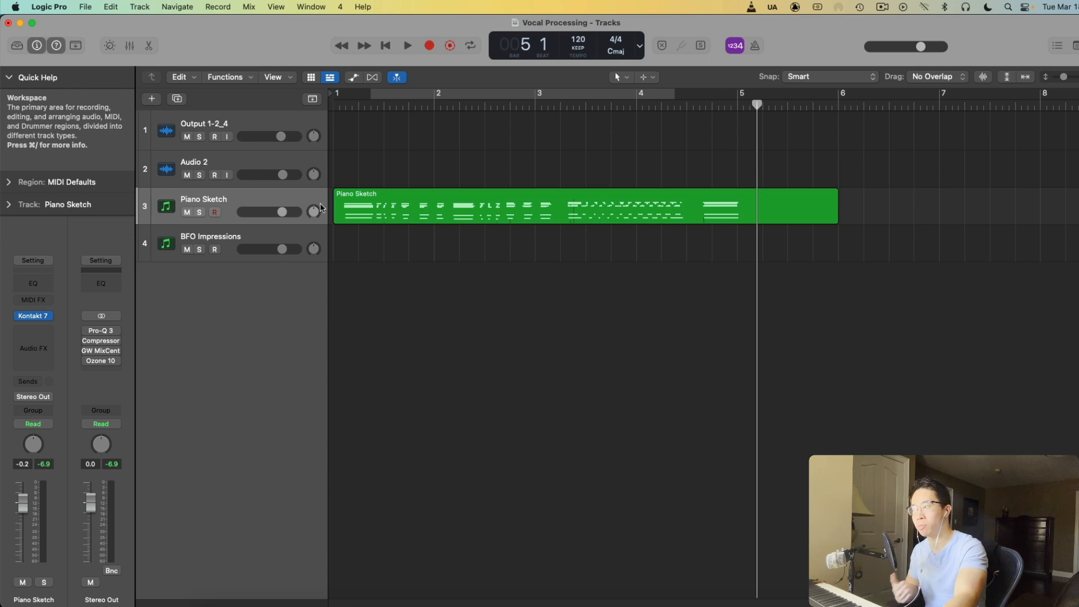
# Load the String ensemble's Spiccato articulation from Berlin Free Orchestra into the BFO Impressions track's SINE Player
pyautogui.click(286, 232)
pyautogui.click(36, 318)
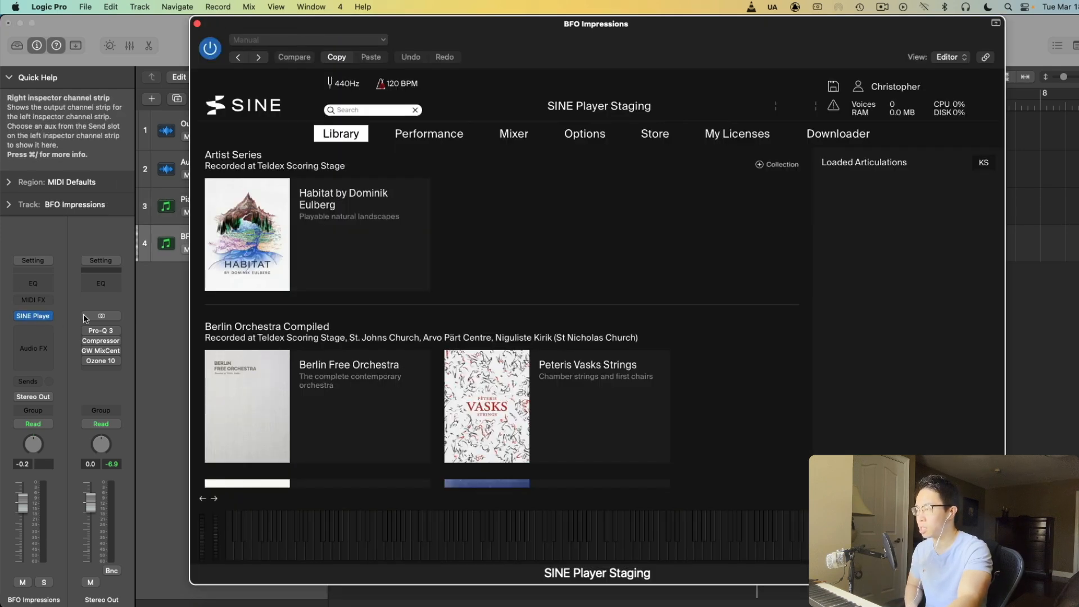
pyautogui.scroll(-3, 500, 227)
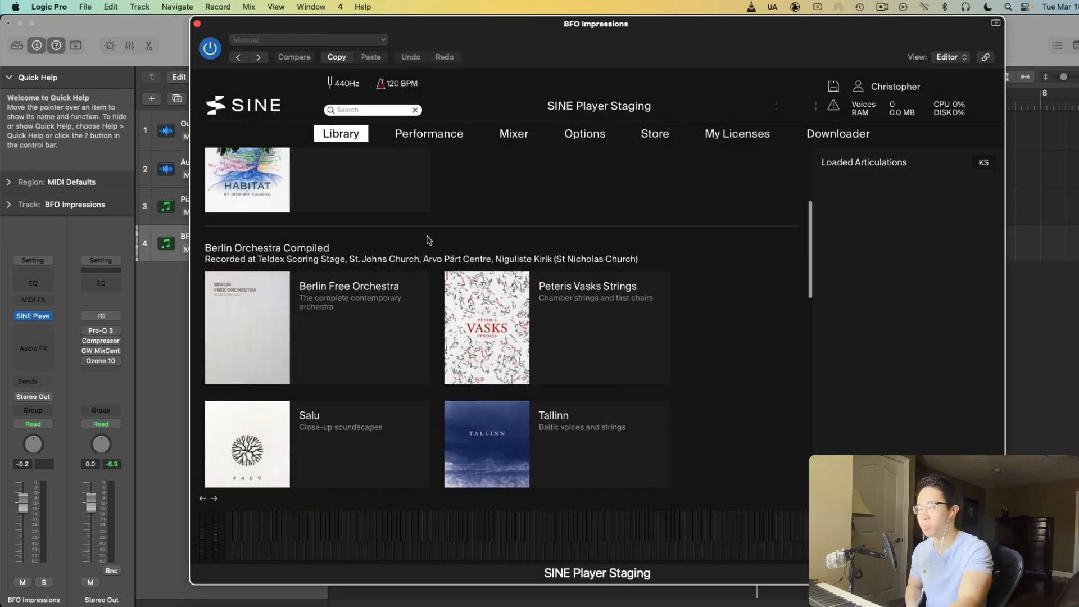
pyautogui.click(361, 294)
pyautogui.scroll(-3, 337, 293)
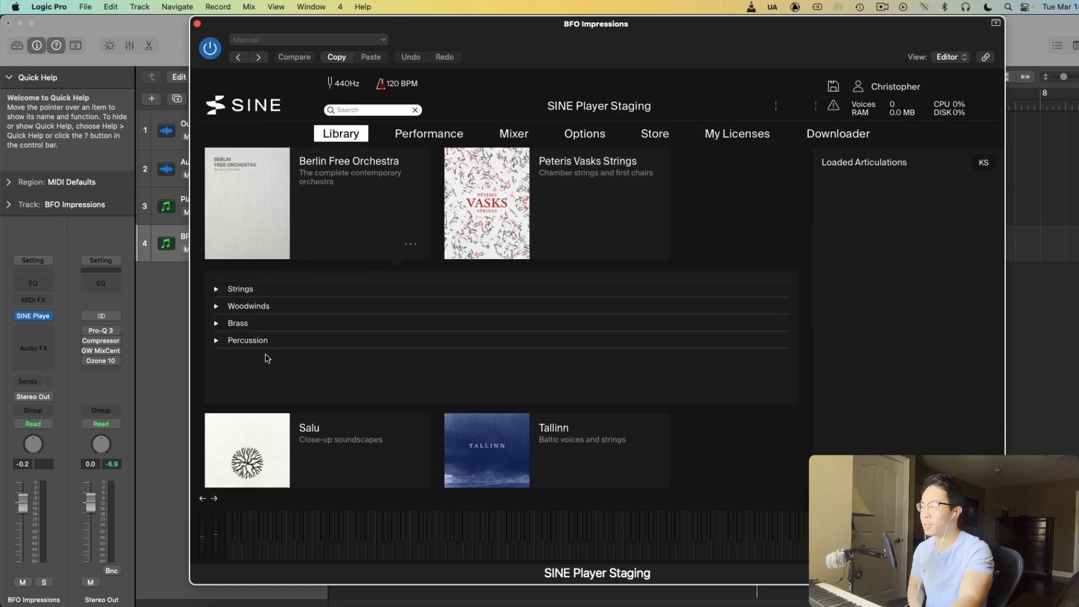
pyautogui.click(270, 288)
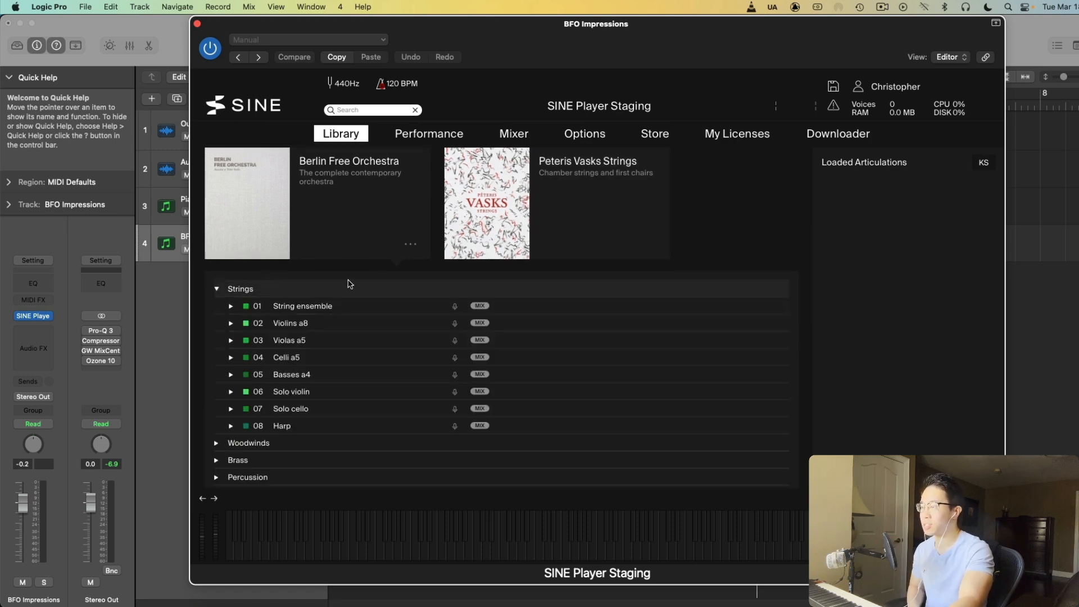
pyautogui.click(361, 306)
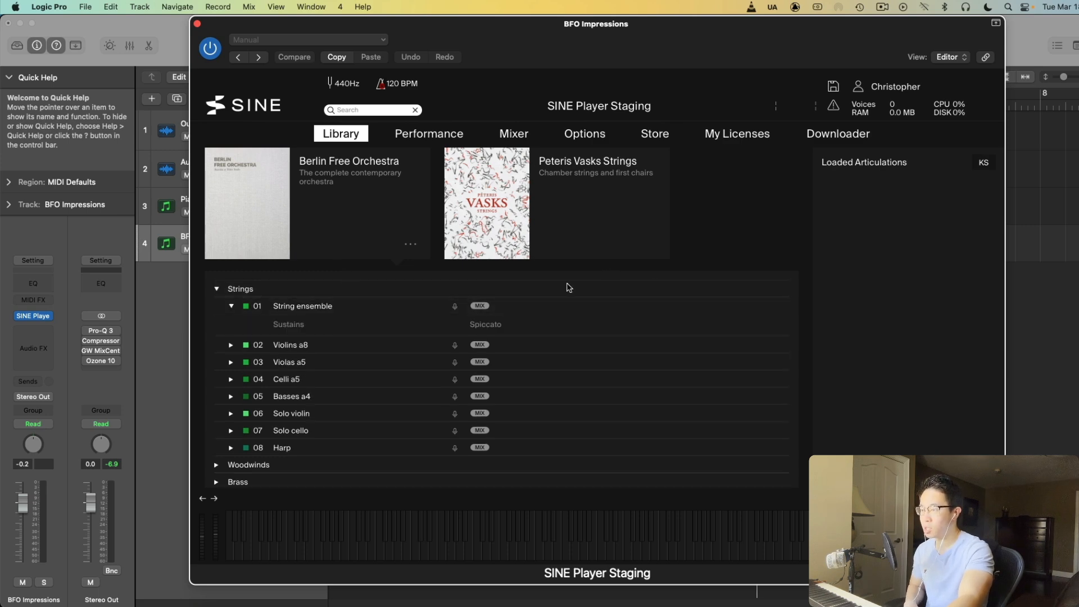
pyautogui.click(494, 329)
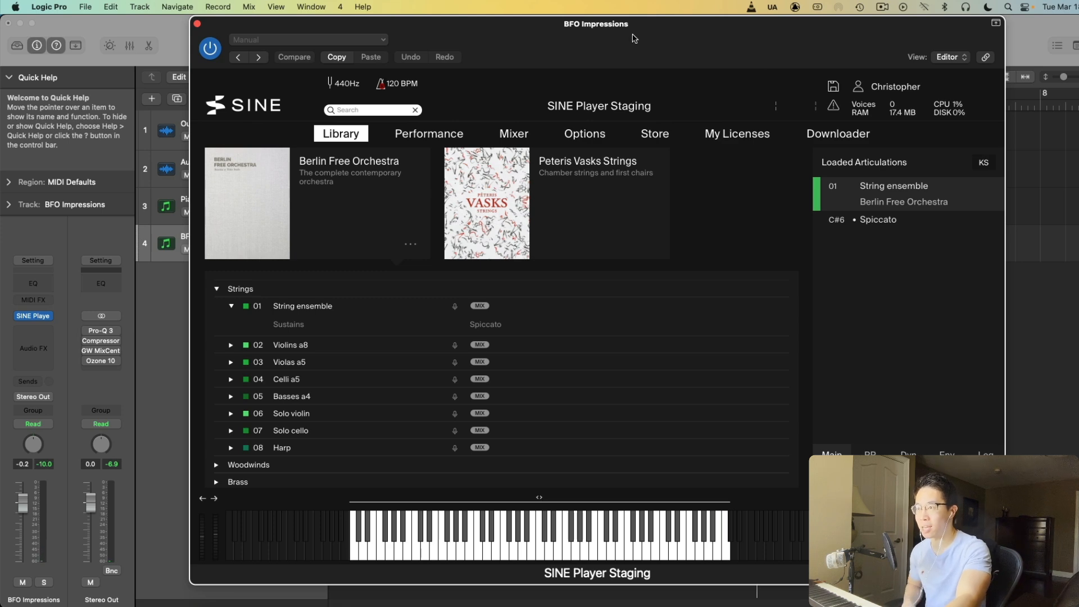
# Rename the BFO Impressions track as String Ensemble Spiccatos
pyautogui.moveTo(634, 40); pyautogui.dragTo(724, 285)
pyautogui.doubleClick(282, 231)
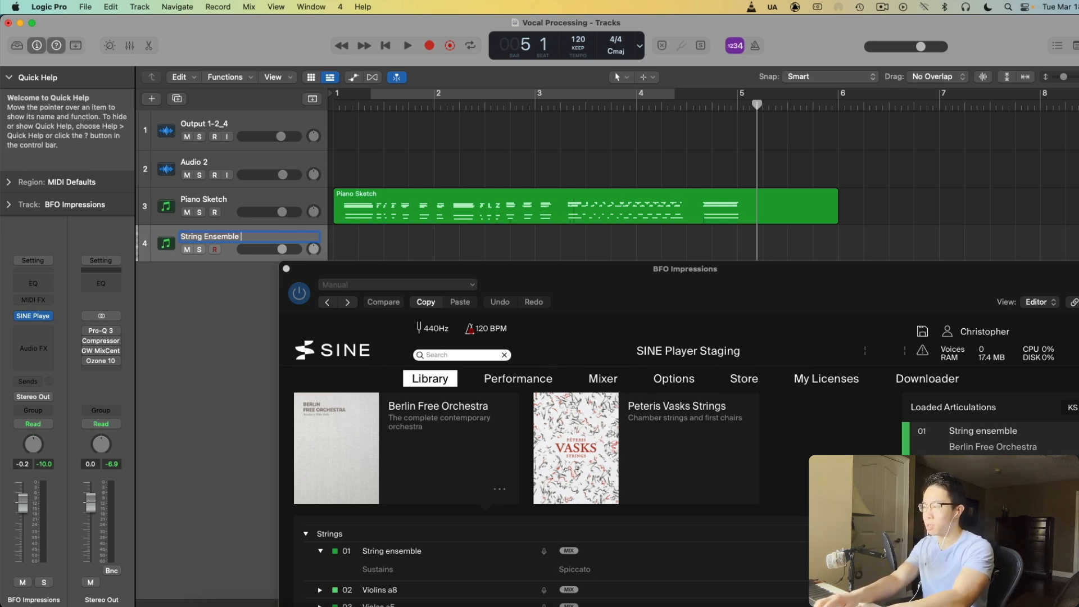
pyautogui.write('String Ensemble Spiccatos')
pyautogui.press('Return')
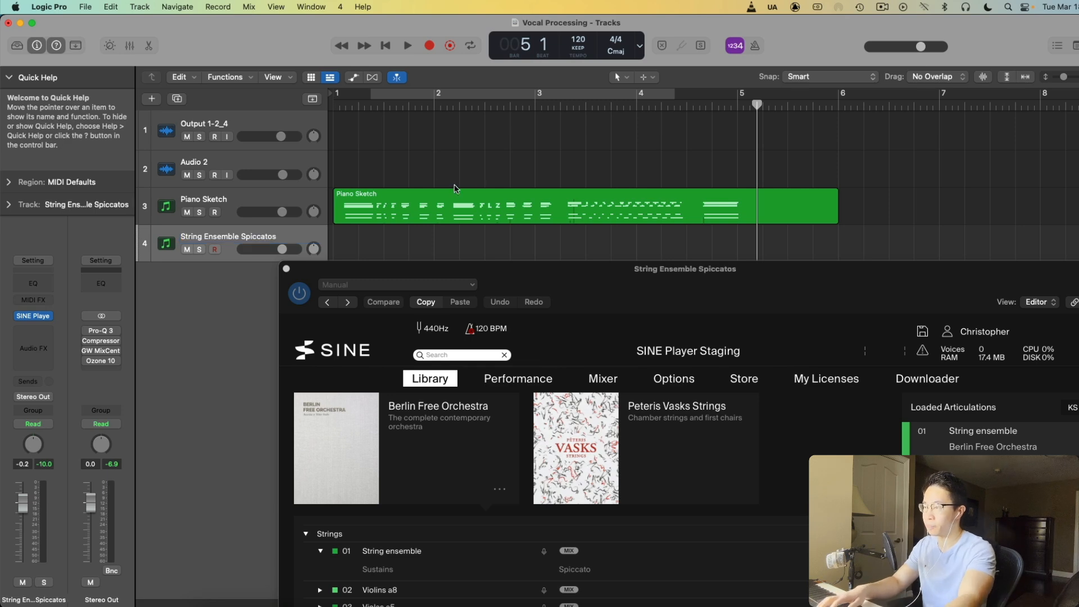
# Check the articulations of Violins a8 in the Strings list, collapse the instrument entries, and leave the SINE Player
pyautogui.moveTo(763, 265); pyautogui.dragTo(688, 48)
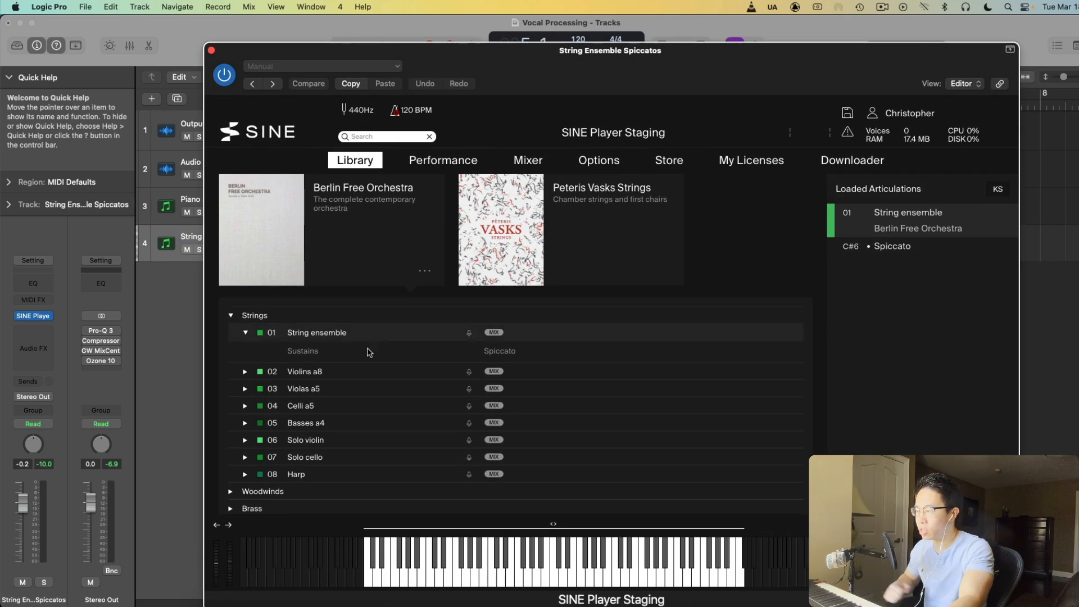
pyautogui.click(304, 373)
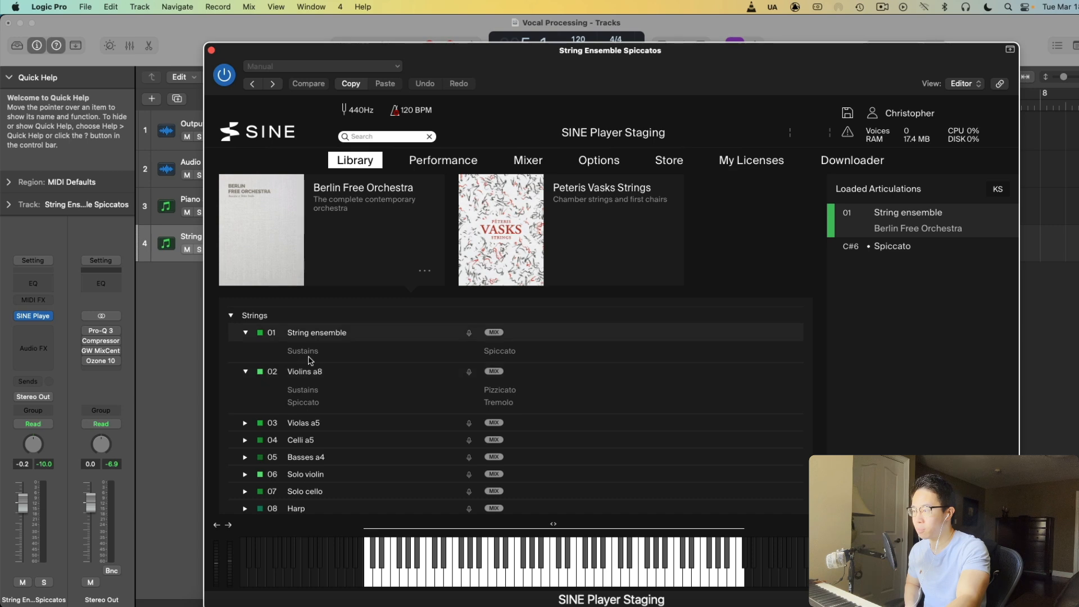
pyautogui.moveTo(518, 53); pyautogui.dragTo(518, 265)
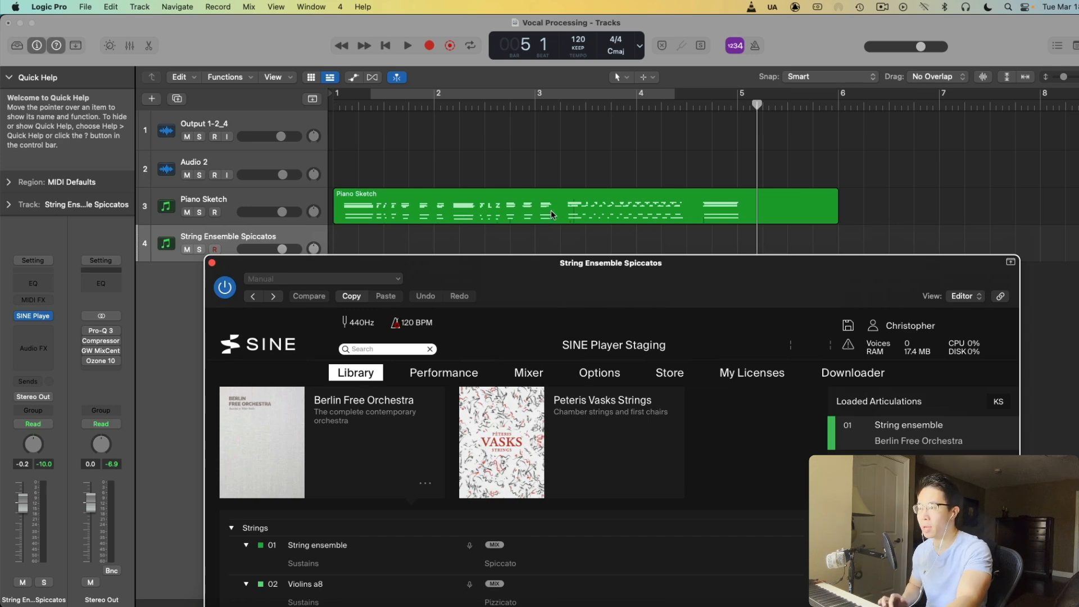
pyautogui.moveTo(608, 265); pyautogui.dragTo(610, 26)
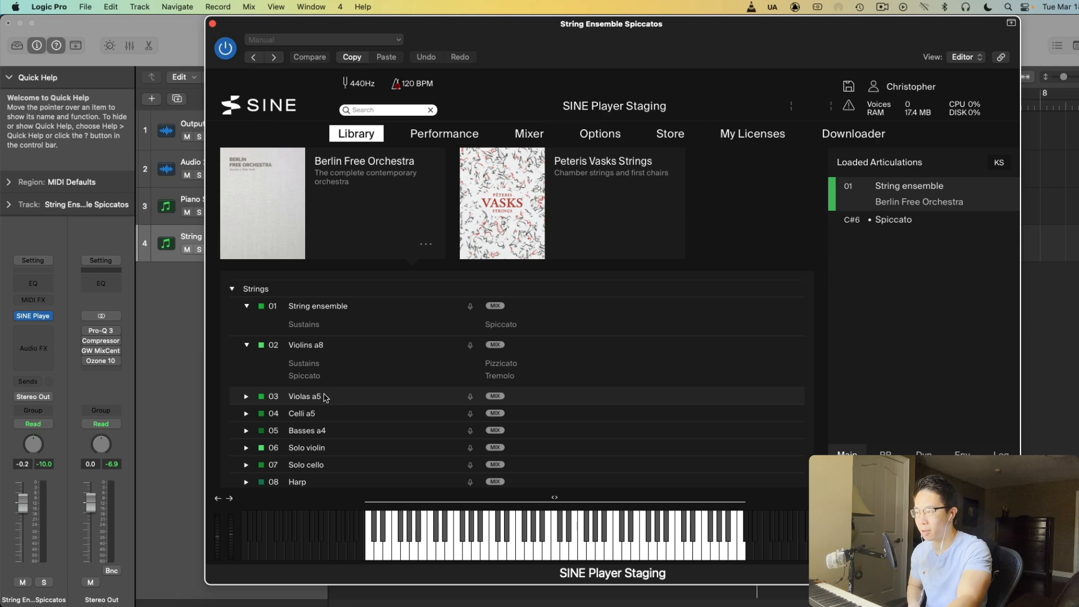
pyautogui.click(311, 345)
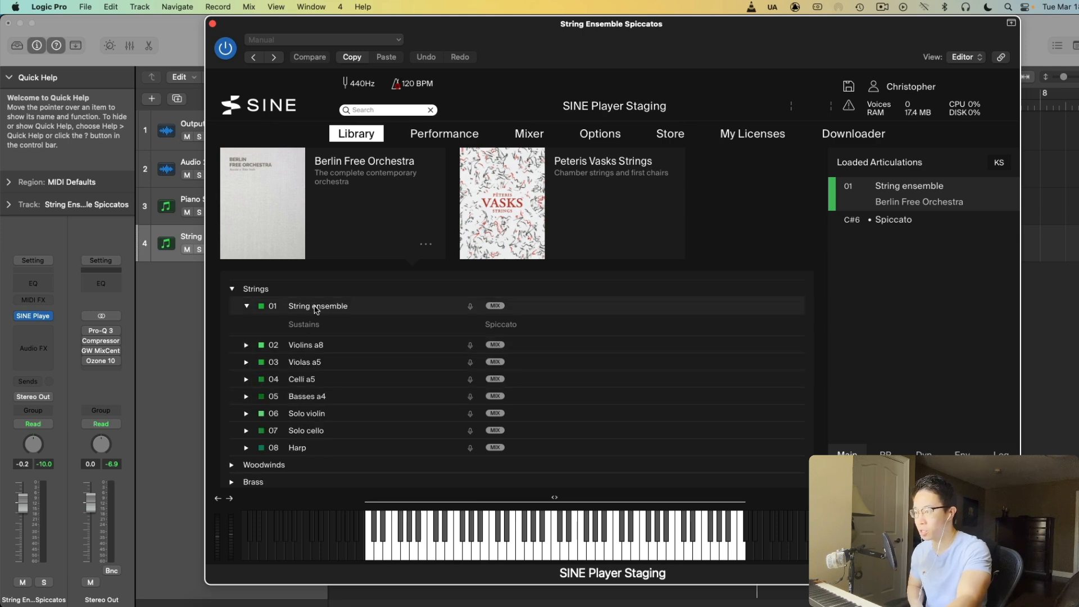
pyautogui.click(377, 310)
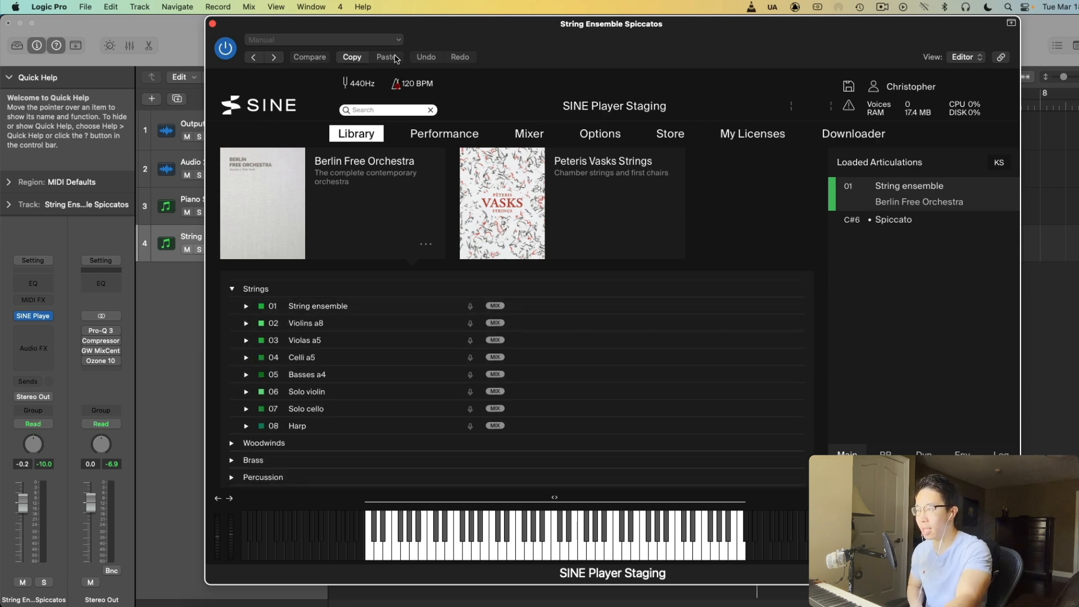
pyautogui.click(214, 24)
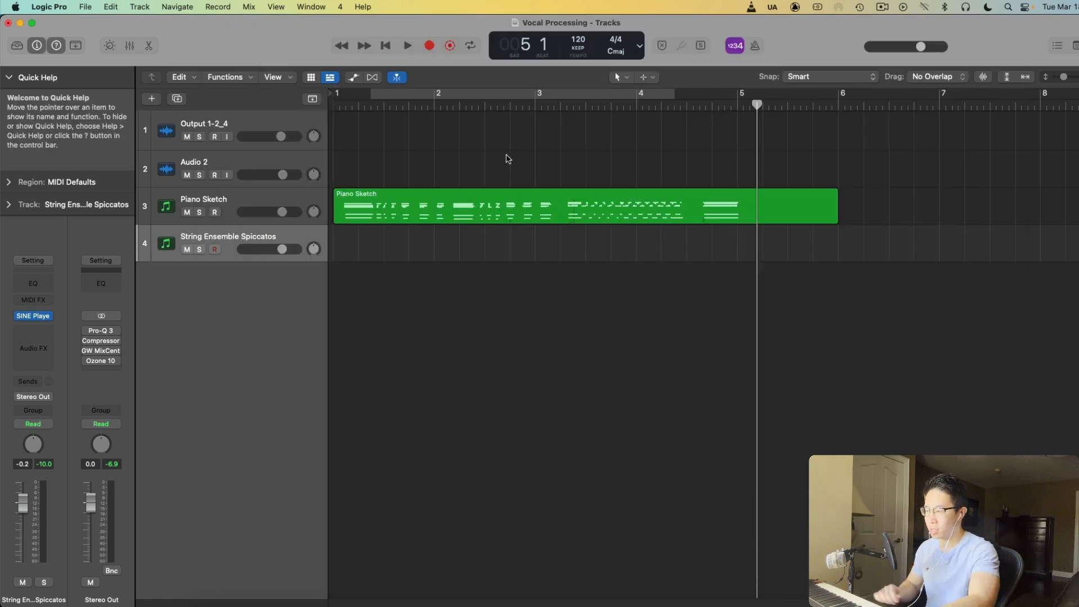
# Mute the Piano Sketch track and record a part about five bars long on the String Ensemble Spiccatos track from bar 1
pyautogui.press('Return')
pyautogui.press('space')
pyautogui.click(187, 212)
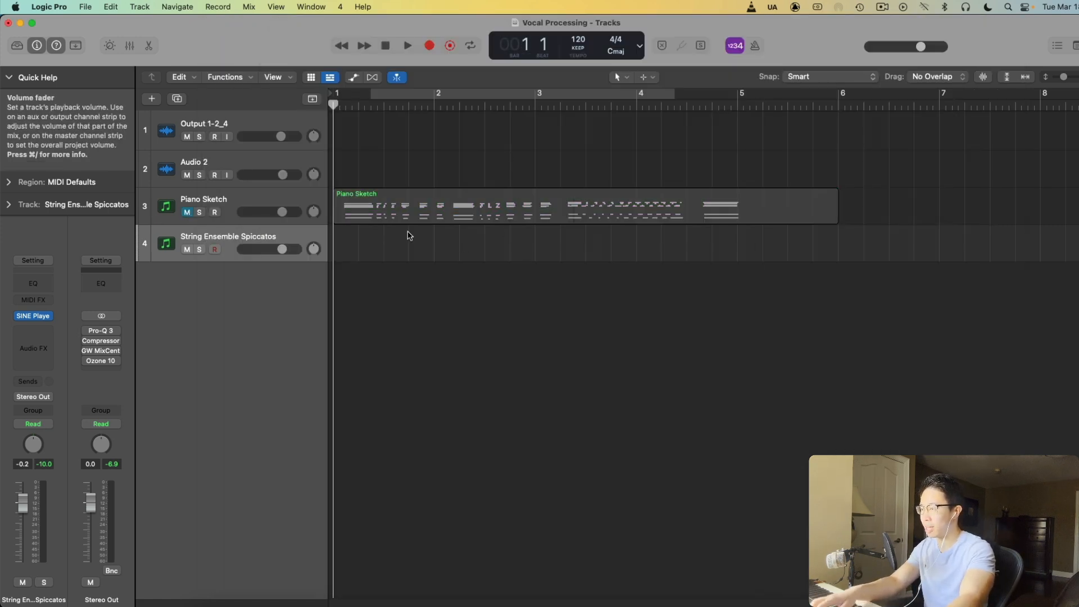
pyautogui.press('r')
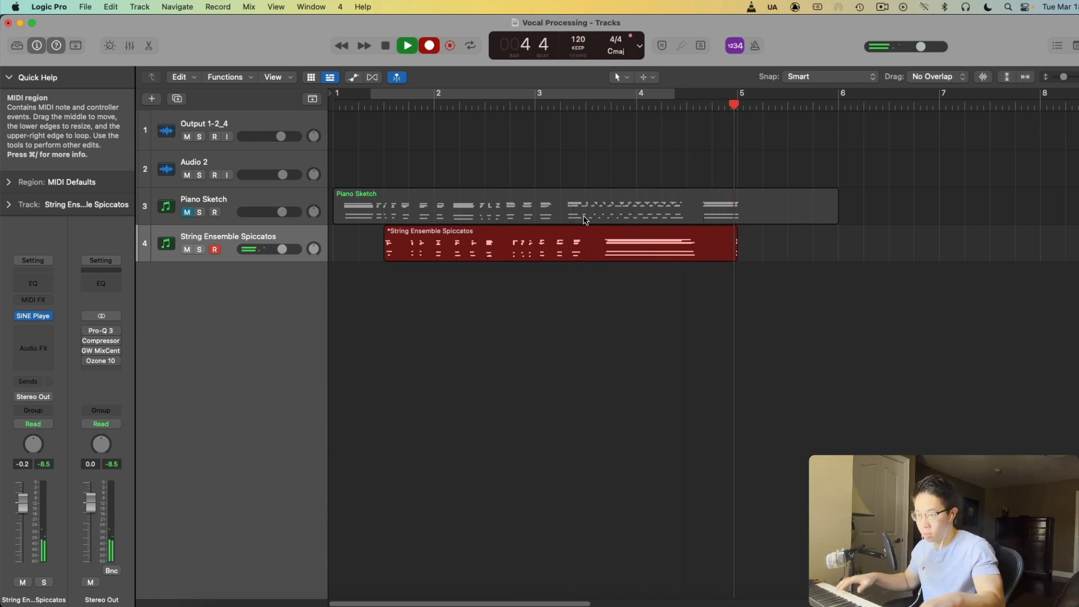
pyautogui.press('space')
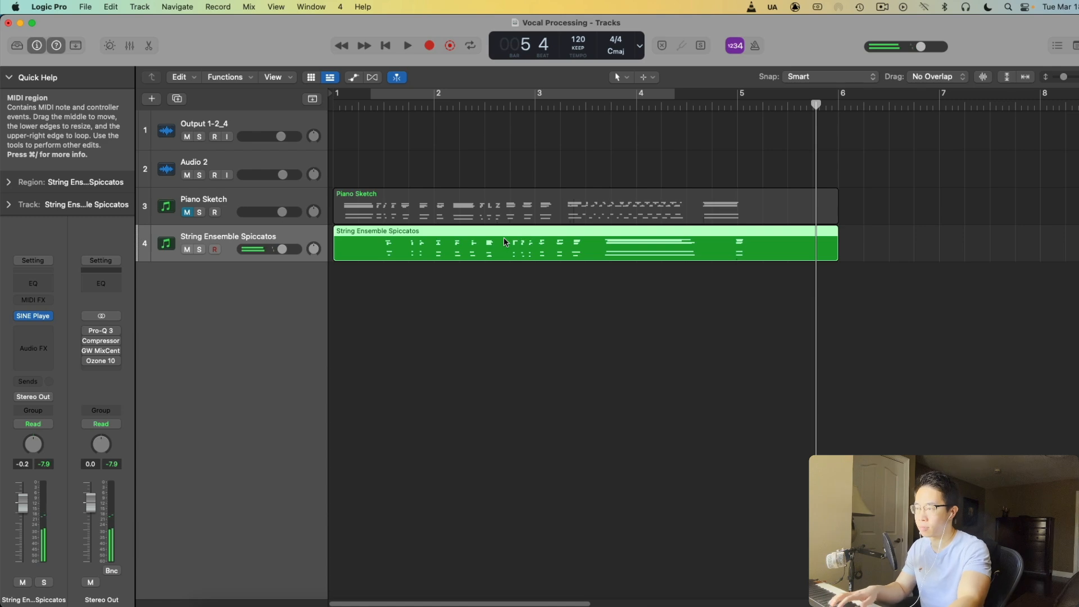
# Open the String Ensemble Spiccatos region in the Piano Roll and play it back past bar 3 at a lower system volume
pyautogui.doubleClick(458, 245)
pyautogui.press('space')
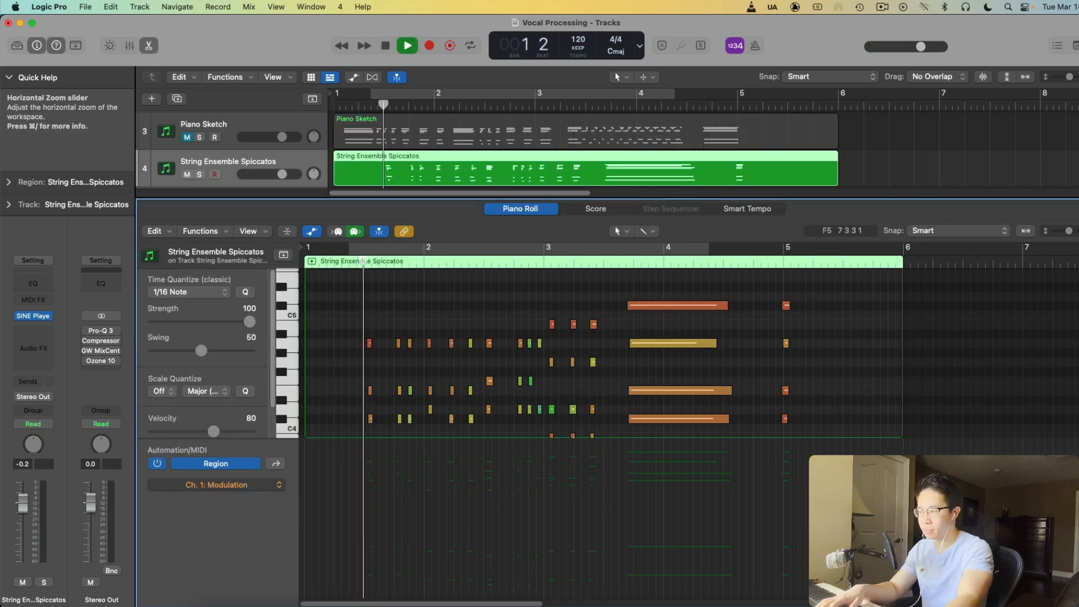
pyautogui.press('super+Right')
pyautogui.press('XF86AudioLowerVolume')
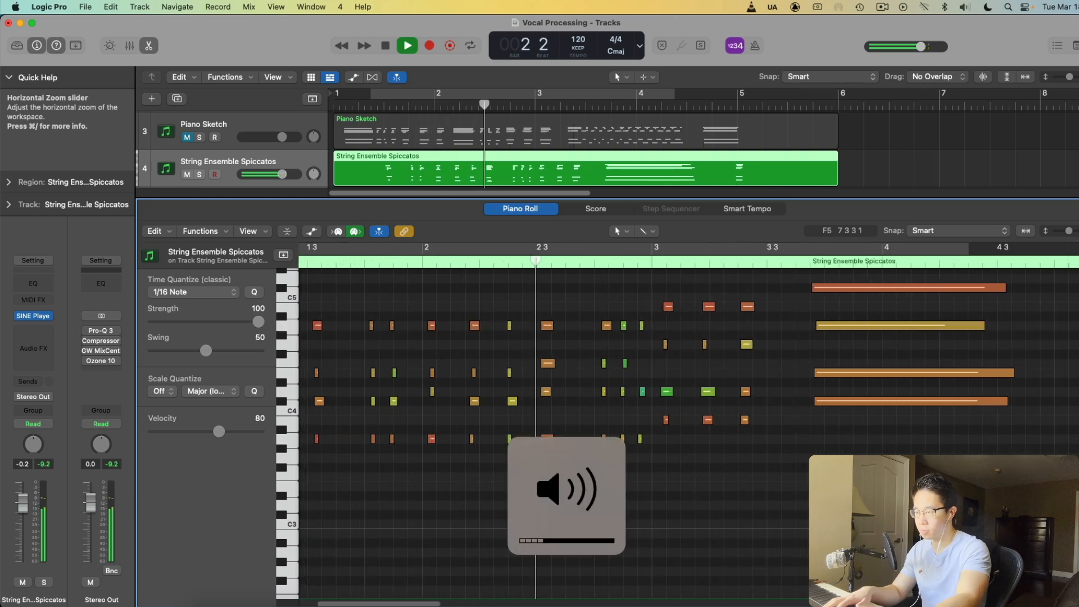
pyautogui.hscroll(-4, 764, 357)
pyautogui.press('space')
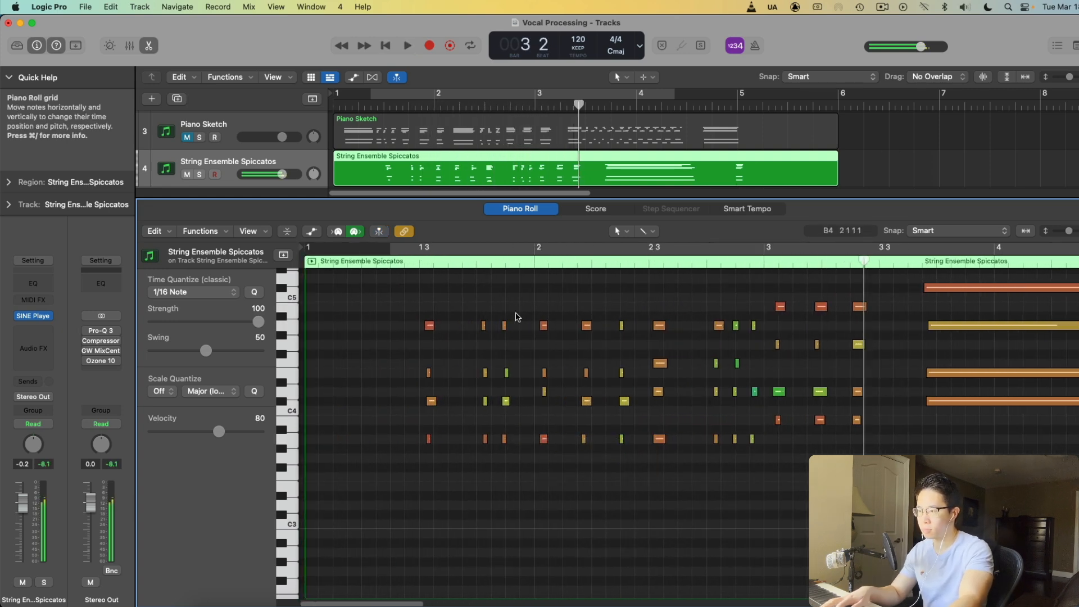
# Replay the spiccato notes from the middle of bar 1 and stop just after bar 2 begins
pyautogui.click(396, 263)
pyautogui.press('space')
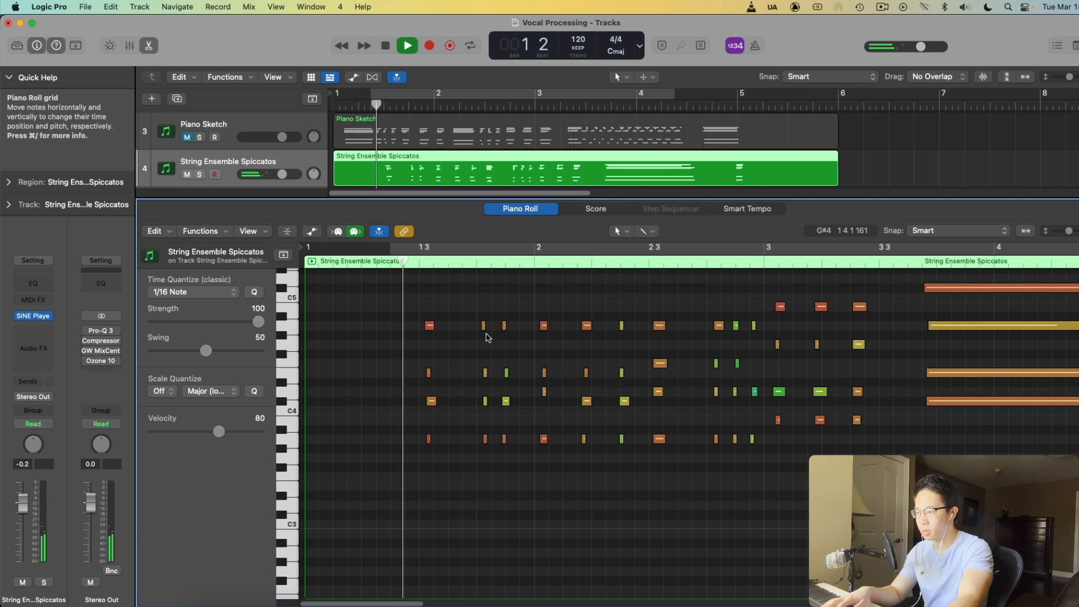
pyautogui.scroll(-3, 562, 348)
pyautogui.press('space')
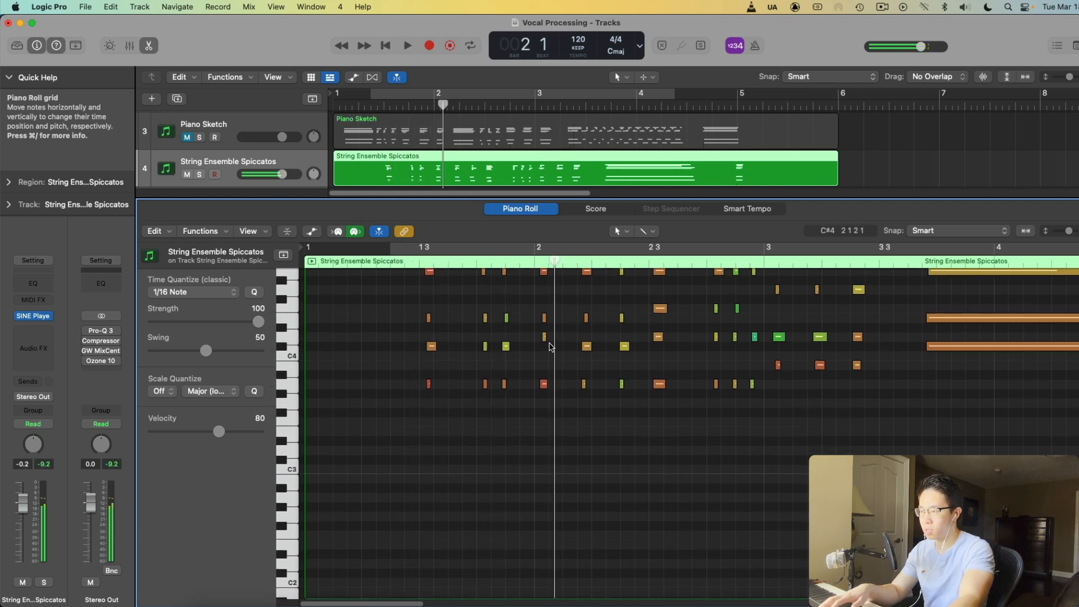
# Add a copy of the short six-note chord at the end of bar 1, slightly ahead of bar 2, with velocity 73
pyautogui.scroll(2, 562, 354)
pyautogui.moveTo(477, 289); pyautogui.dragTo(506, 457)
pyautogui.scroll(-5, 498, 435)
pyautogui.scroll(2, 512, 394)
pyautogui.click(523, 262)
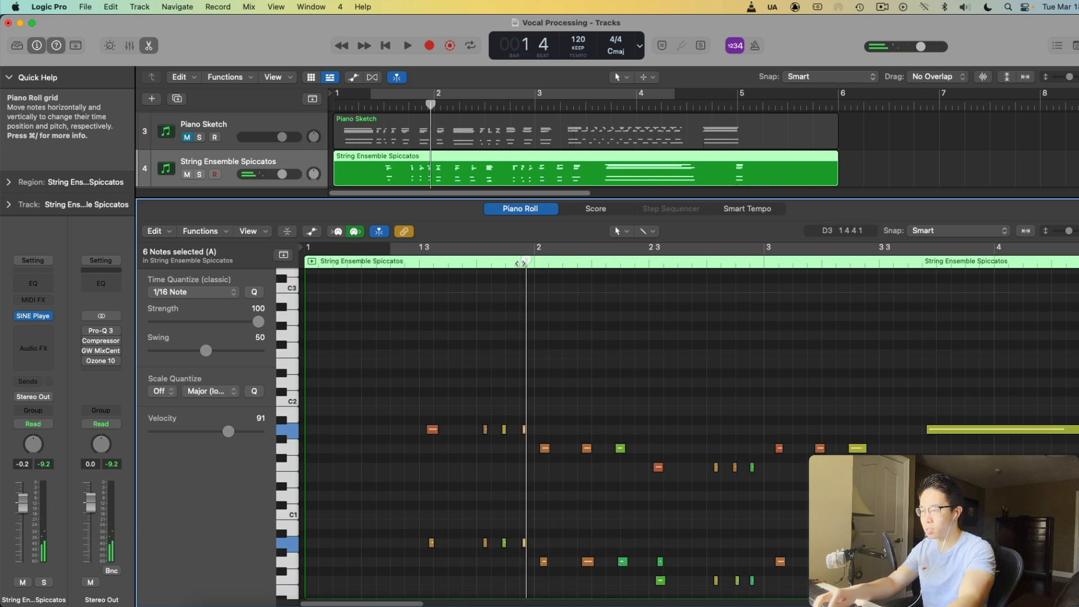
pyautogui.moveTo(527, 429); pyautogui.dragTo(519, 434)
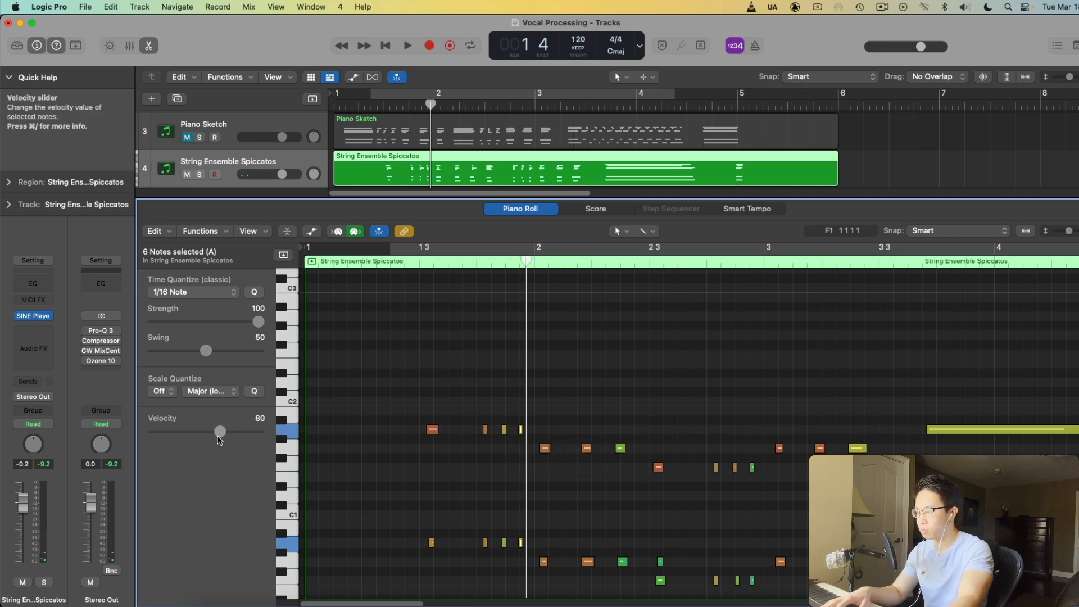
pyautogui.scroll(8, 529, 392)
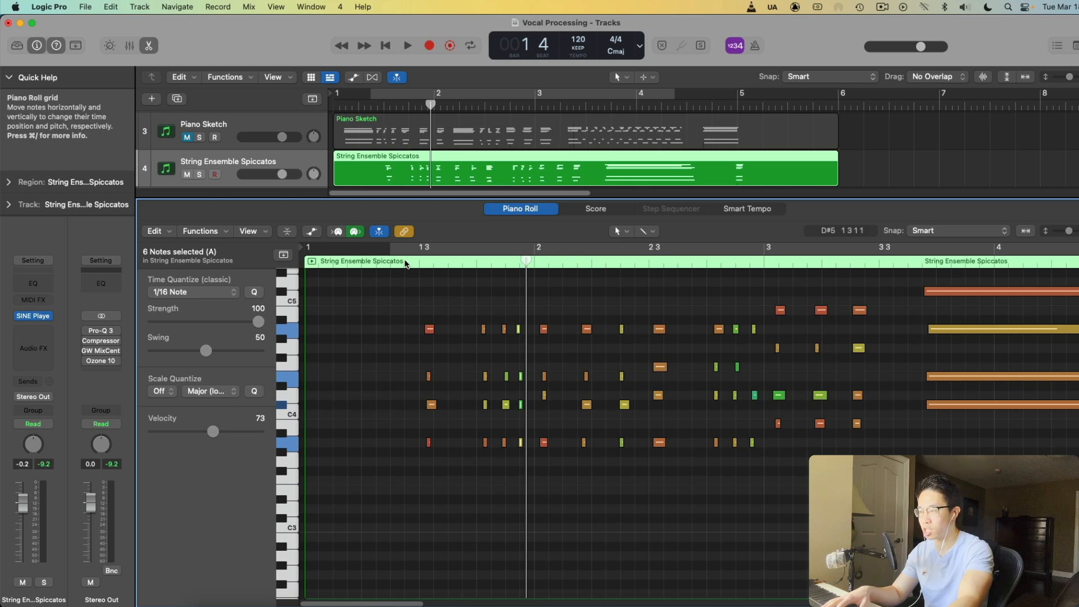
# Play back the passage with the added chord, clear the note selection, and stop near the end of bar 3
pyautogui.press('space')
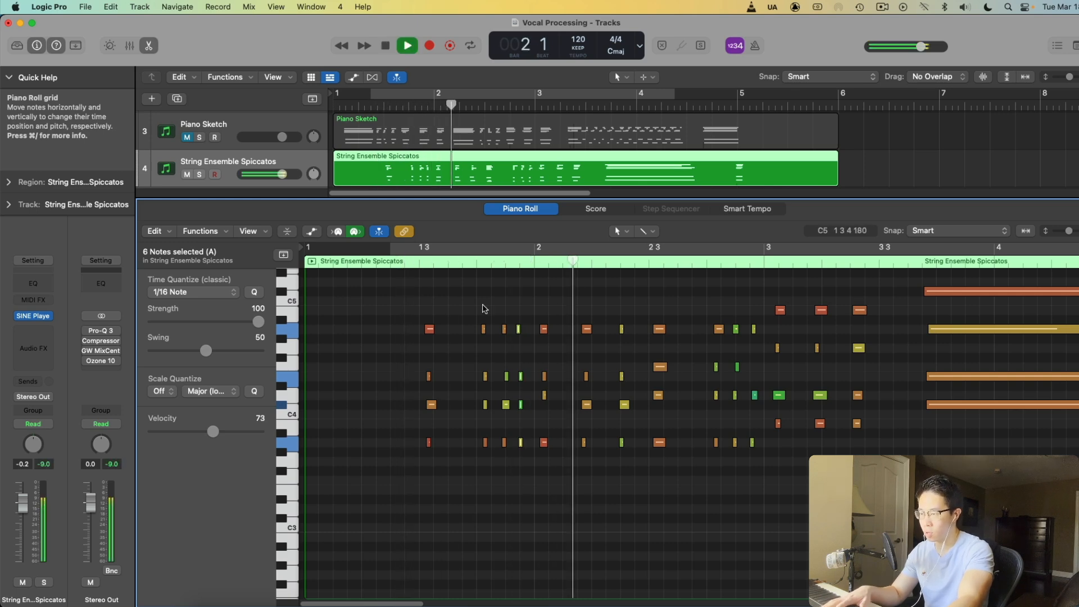
pyautogui.click(607, 341)
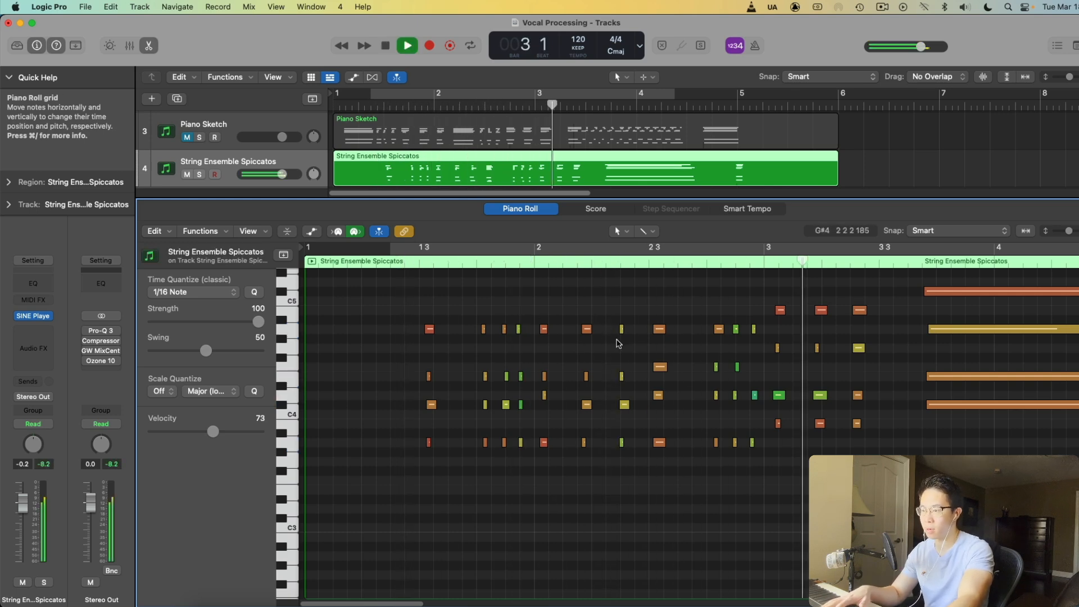
pyautogui.press('space')
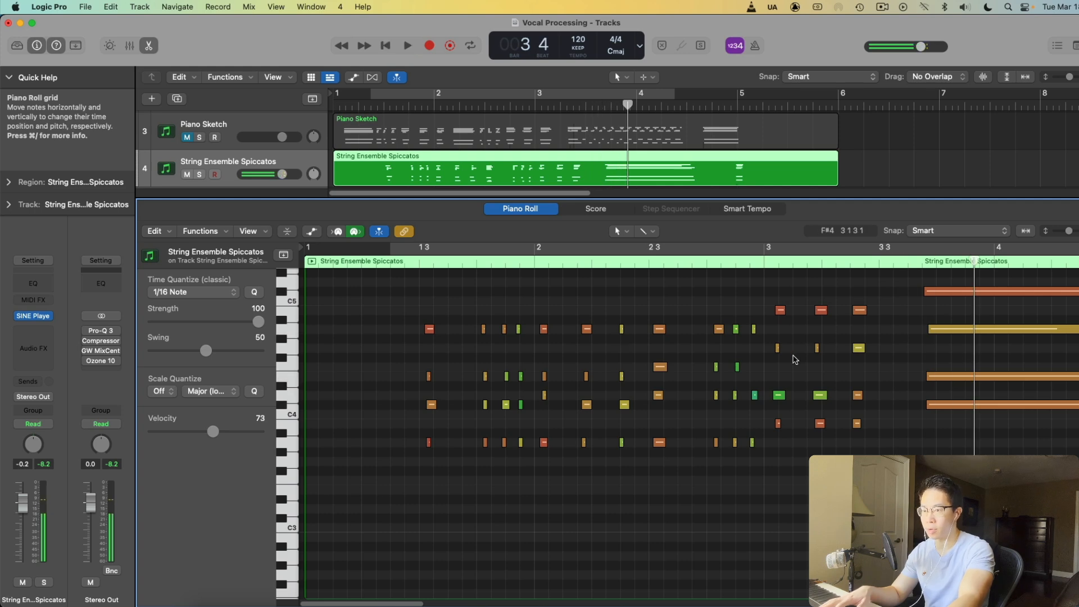
# Select all six notes of the long held chord ahead of bar 4 and move them slightly earlier
pyautogui.hscroll(5, 792, 353)
pyautogui.scroll(5, 794, 356)
pyautogui.moveTo(800, 606); pyautogui.dragTo(793, 605)
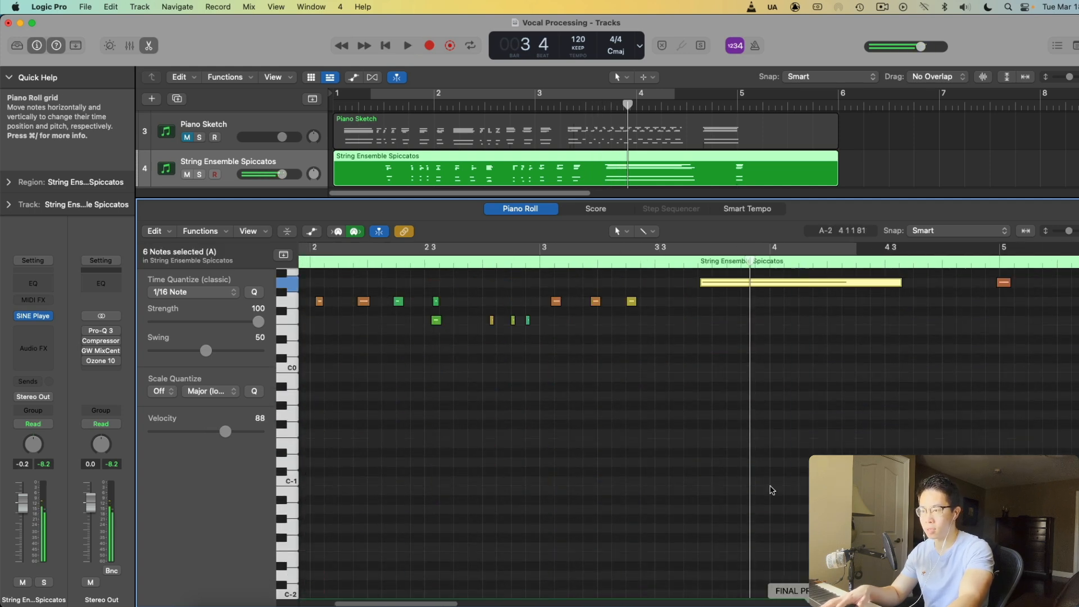
pyautogui.scroll(6, 759, 484)
pyautogui.moveTo(724, 493); pyautogui.dragTo(714, 493)
# Audition the held chord's entry from the end of bar 2, shift it to about 3 3 2 227, and listen again
pyautogui.click(533, 258)
pyautogui.press('space')
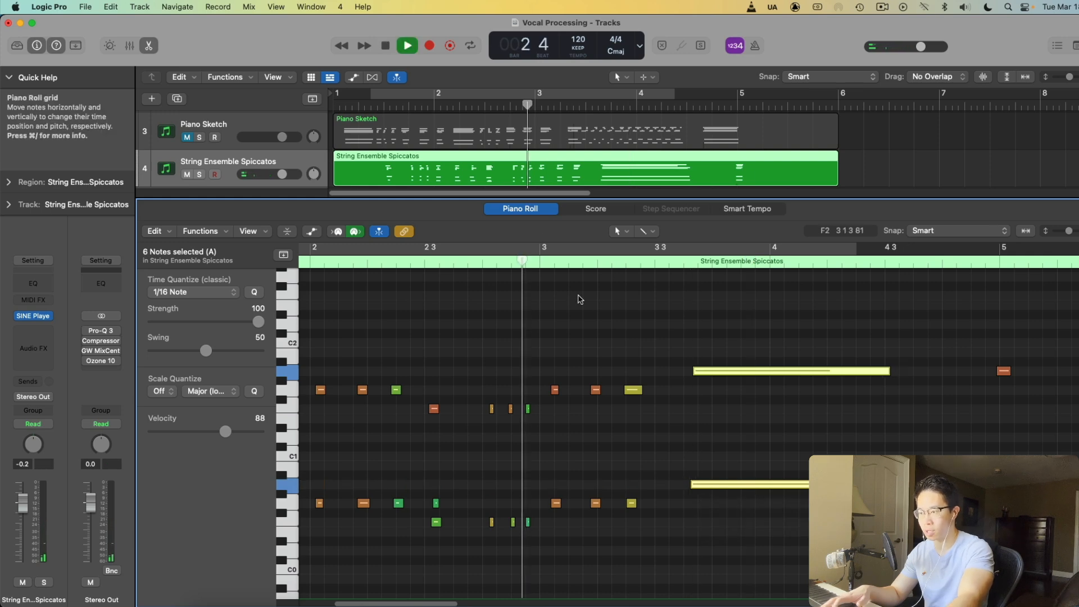
pyautogui.press('space')
pyautogui.moveTo(708, 371); pyautogui.dragTo(699, 371)
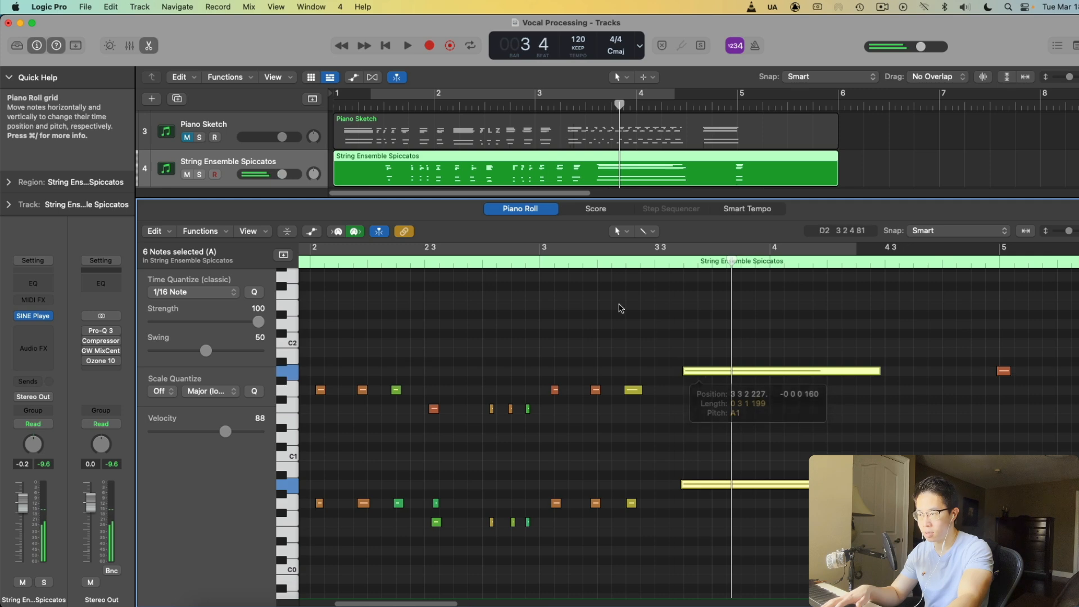
pyautogui.click(540, 261)
pyautogui.press('space')
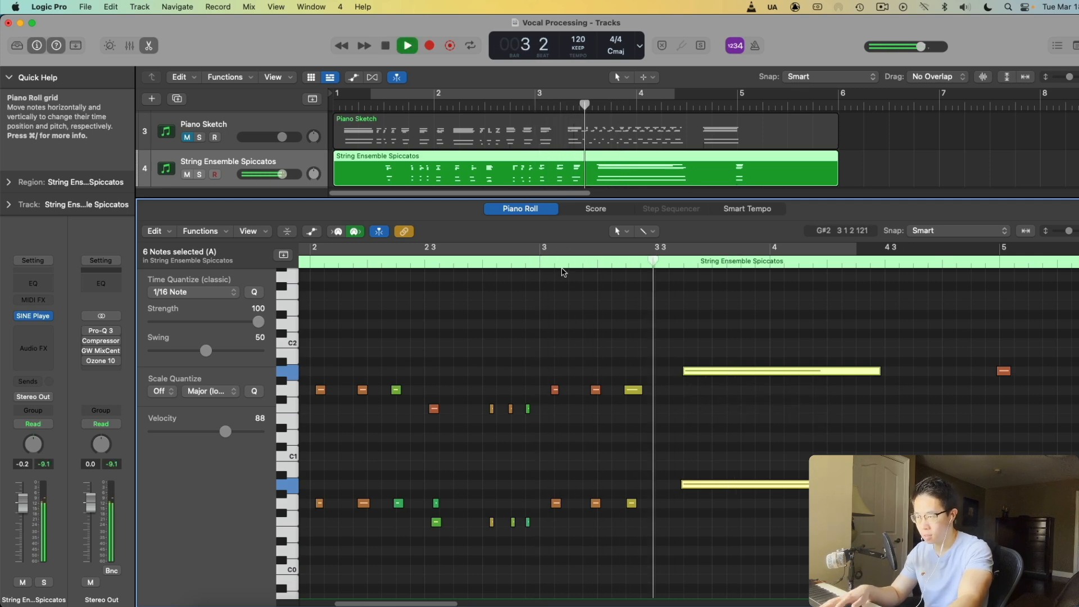
pyautogui.press('space')
# Clear the note selection and play back the edited spiccato part from the middle of bar 1
pyautogui.hscroll(-8, 527, 308)
pyautogui.click(597, 329)
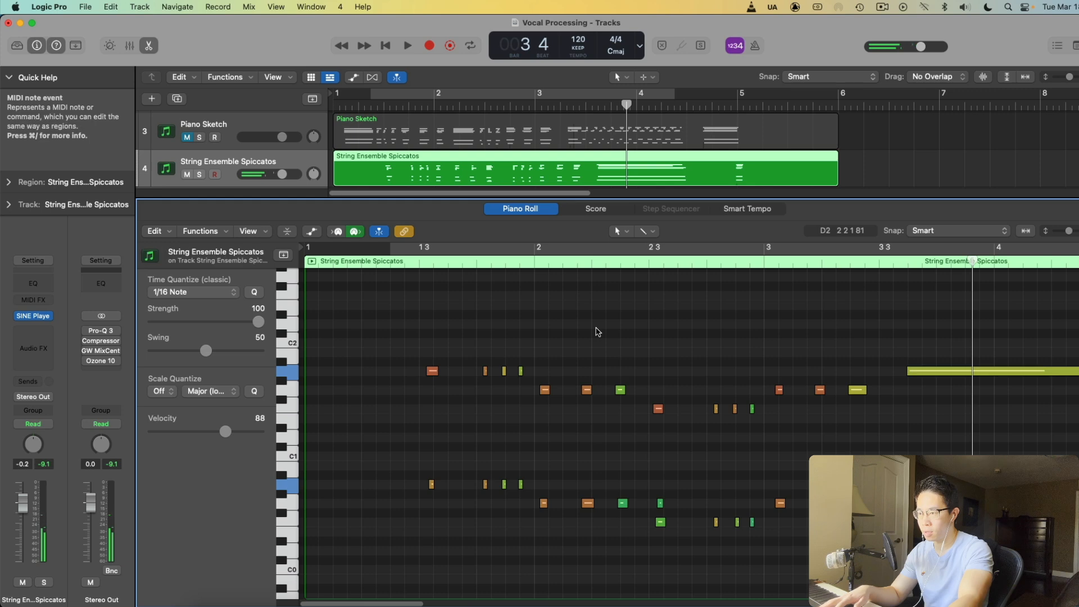
pyautogui.scroll(4, 598, 328)
pyautogui.scroll(5, 599, 329)
pyautogui.click(413, 264)
pyautogui.press('space')
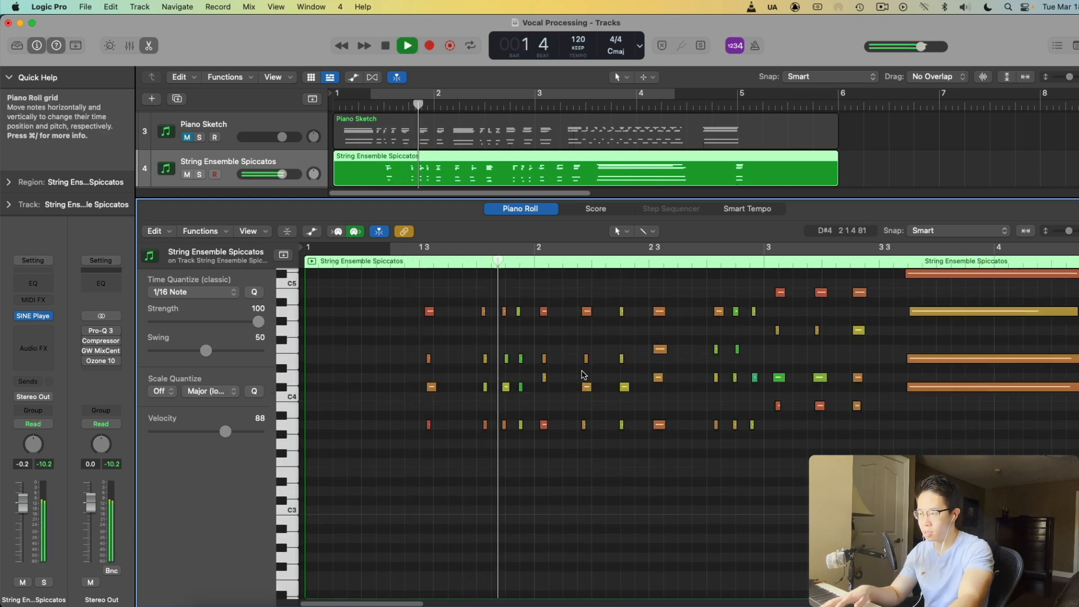
# Stop playback, delete the stray D#4 note at the start of bar 2, and close the note editor
pyautogui.press('space')
pyautogui.moveTo(544, 377); pyautogui.dragTo(545, 386)
pyautogui.click(587, 361)
pyautogui.scroll(-1, 703, 332)
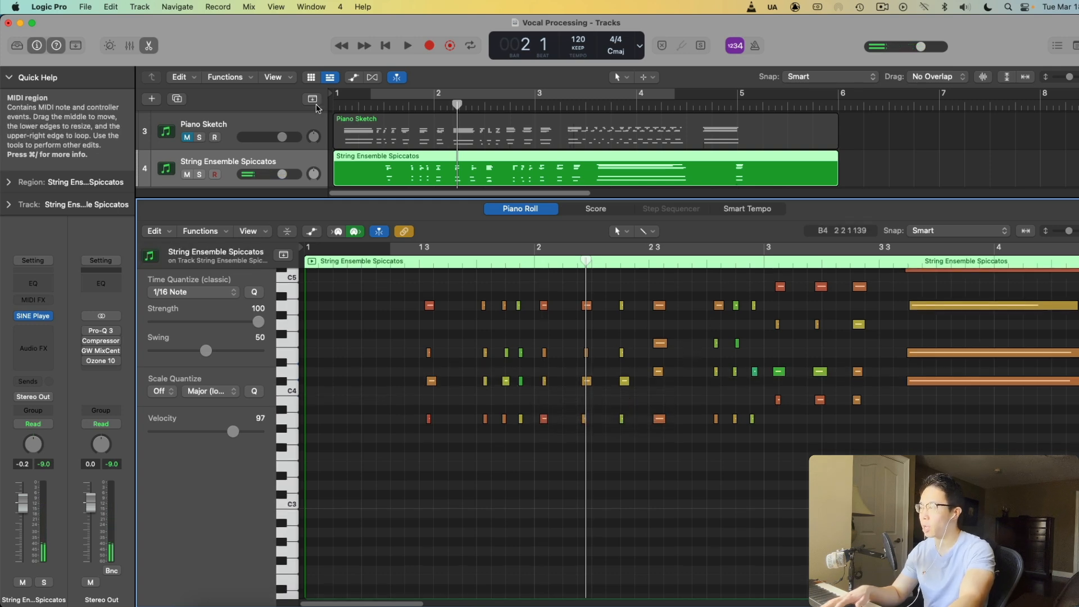
pyautogui.click(150, 45)
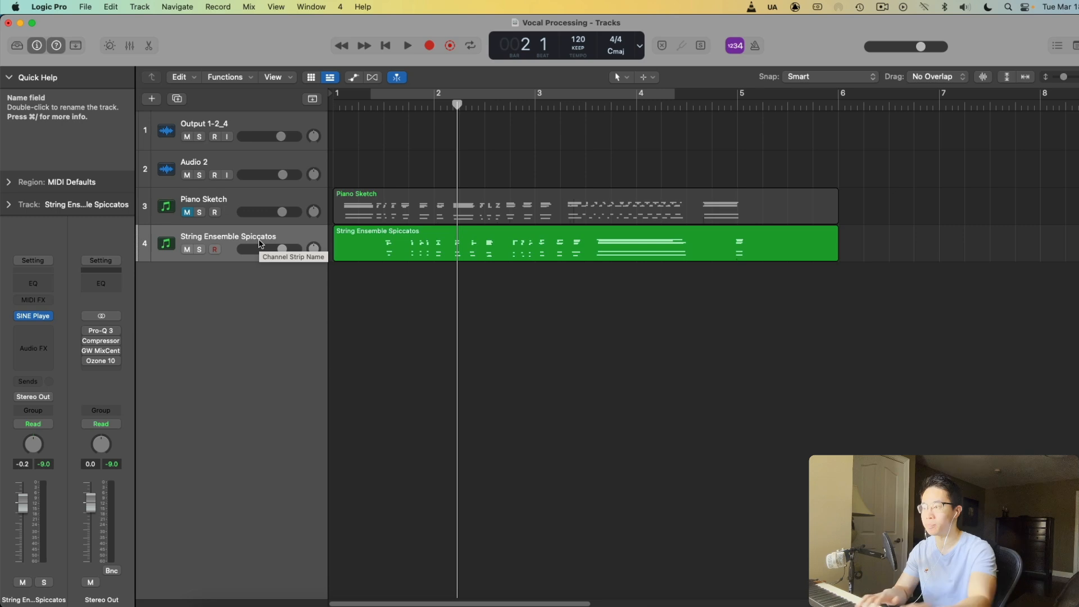
# Duplicate the String Ensemble Spiccatos track with its instrument and name the new track String Ensemble Sustains
pyautogui.click(179, 100)
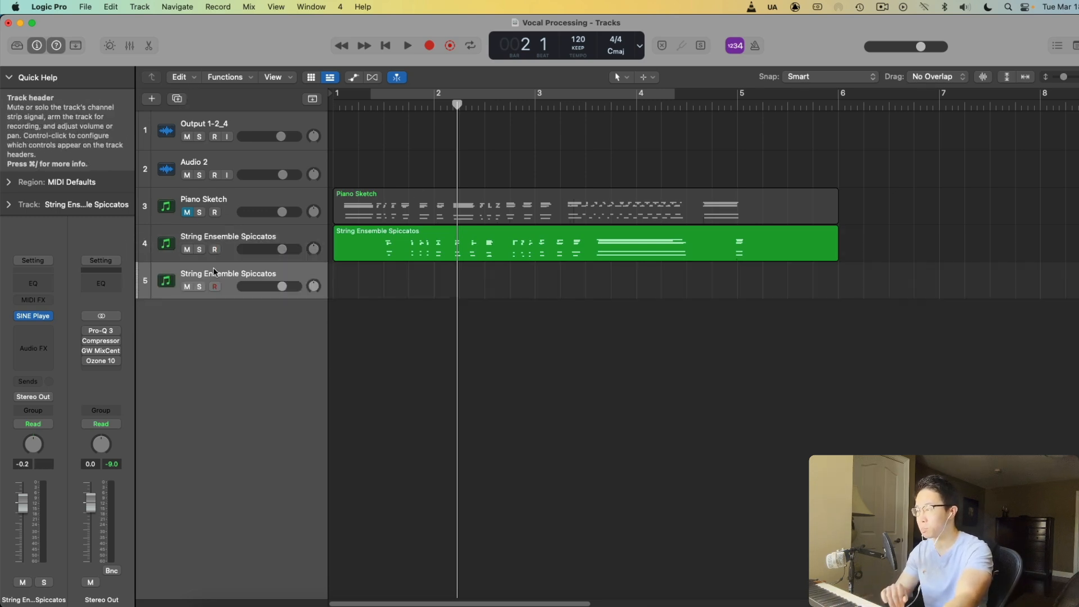
pyautogui.doubleClick(248, 275)
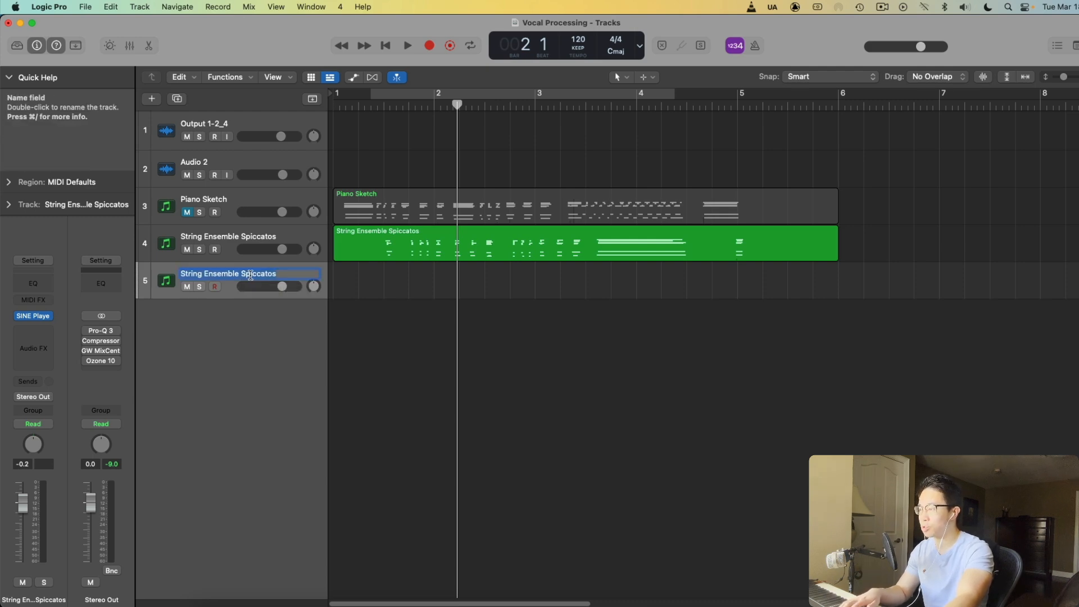
pyautogui.write('String Ensemble Sustains')
pyautogui.press('Return')
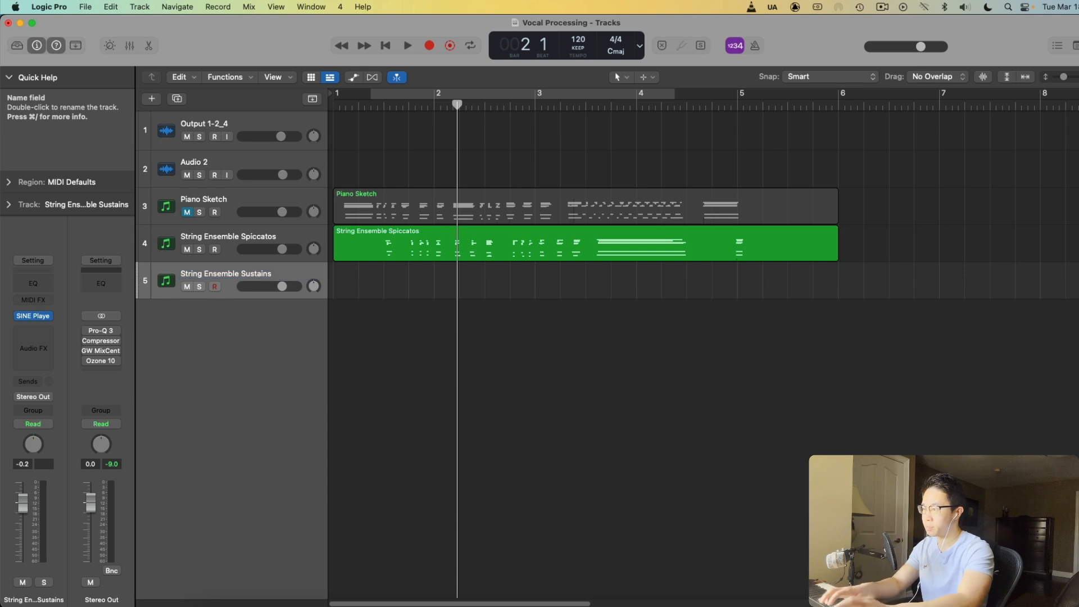
# In the new track's SINE Player, load the Berlin Free Orchestra string ensemble's Sustains articulation in place of Spiccato
pyautogui.click(40, 318)
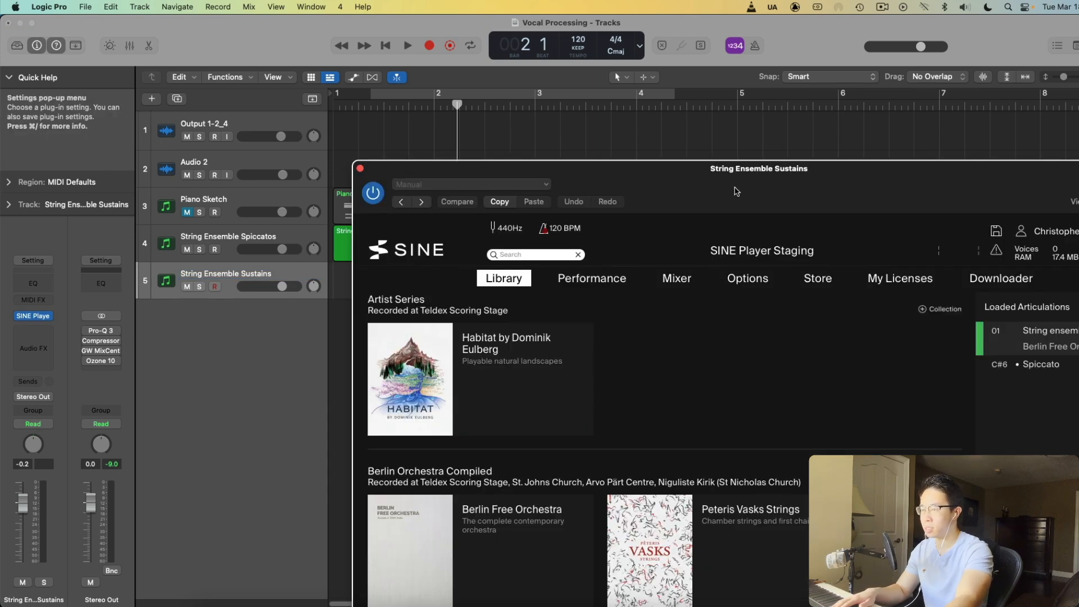
pyautogui.scroll(-3, 416, 320)
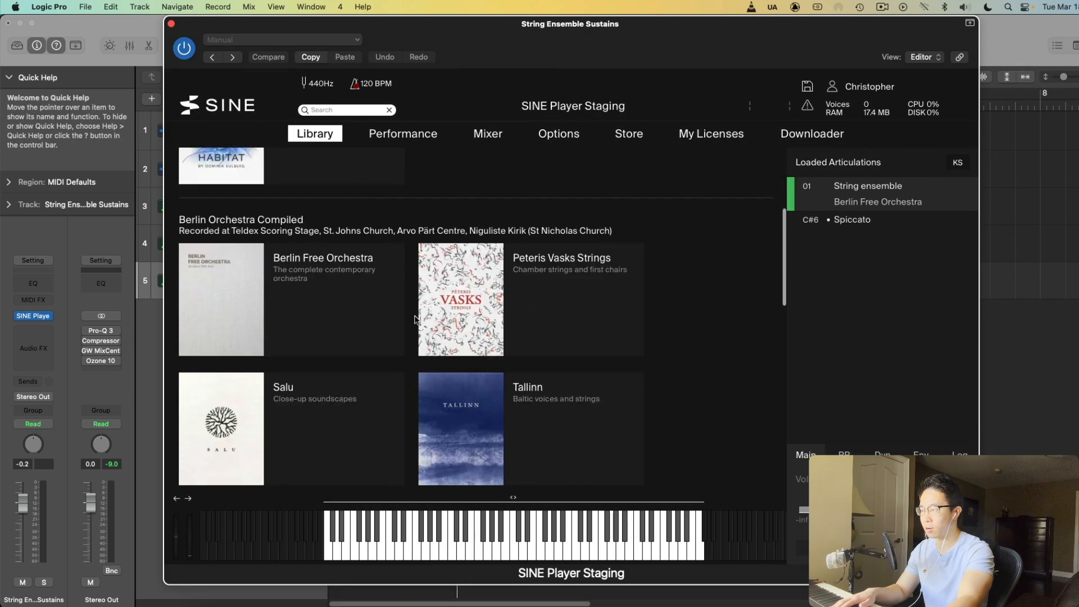
pyautogui.click(321, 272)
pyautogui.click(248, 321)
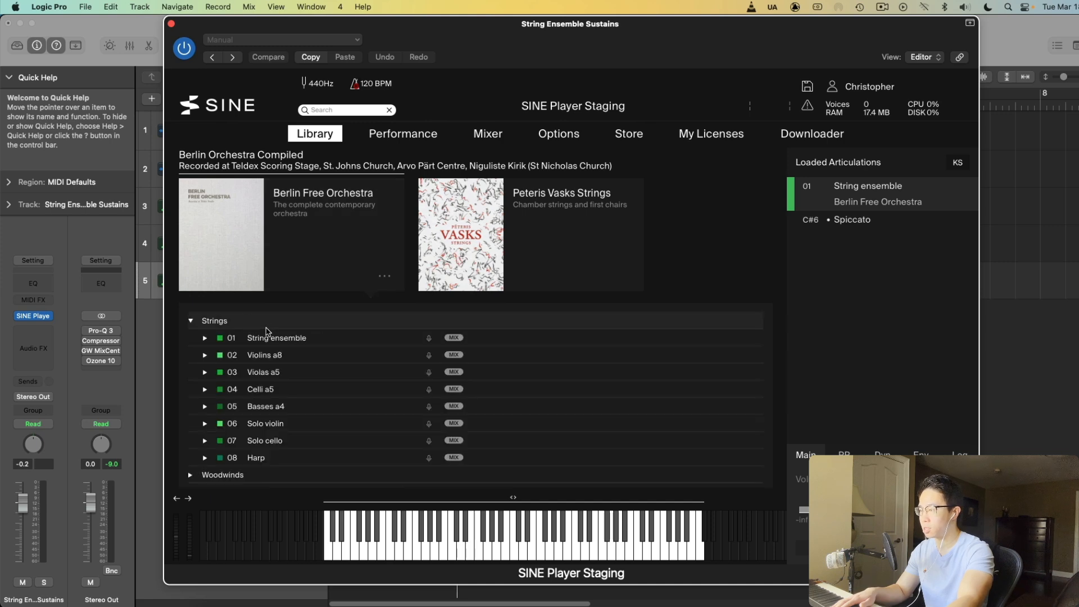
pyautogui.click(277, 340)
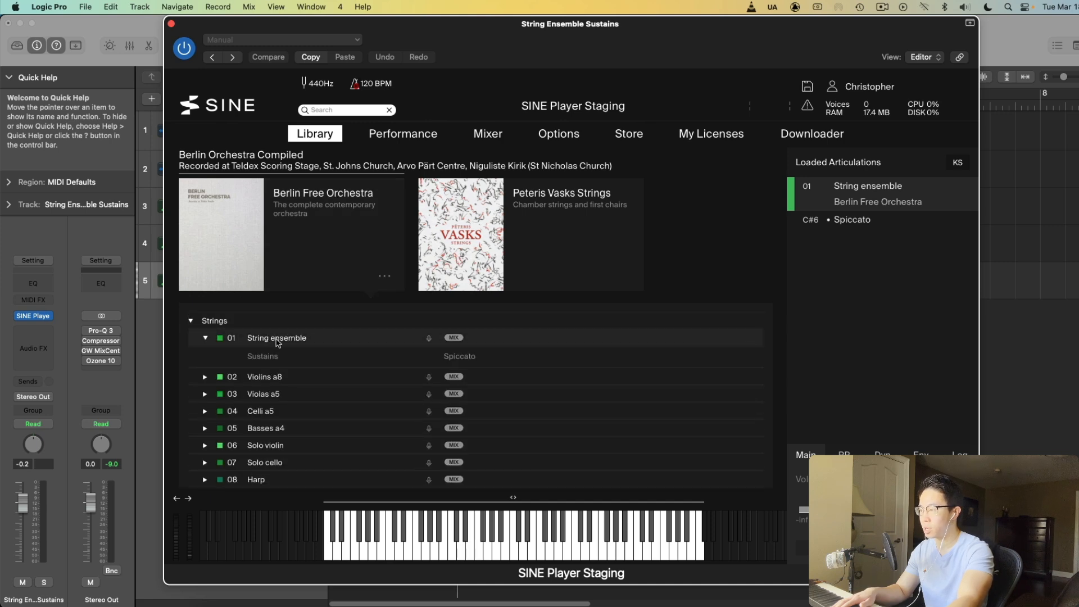
pyautogui.rightClick(855, 194)
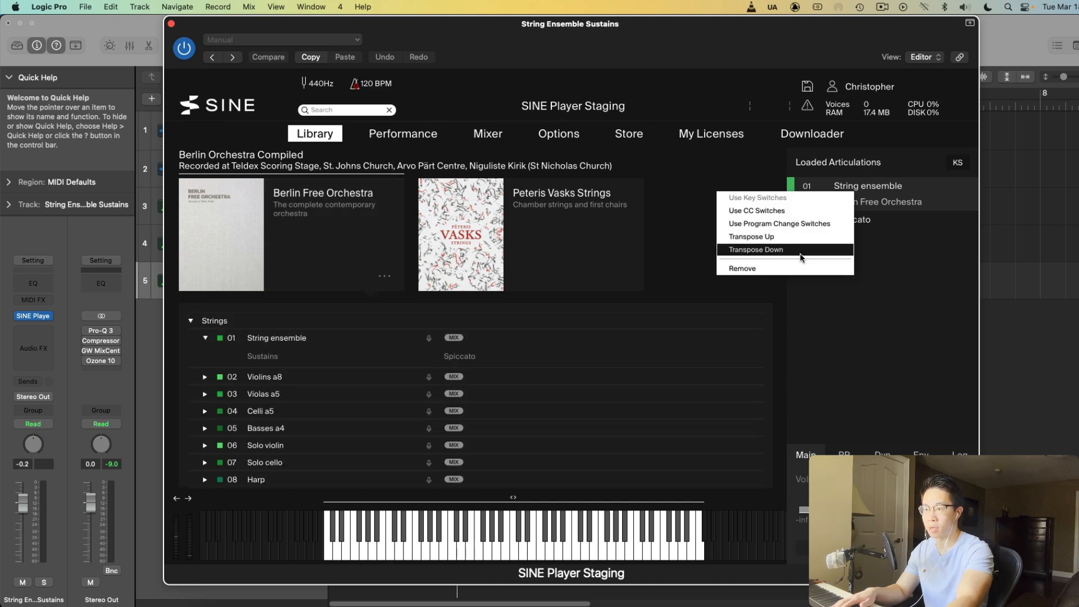
pyautogui.click(265, 357)
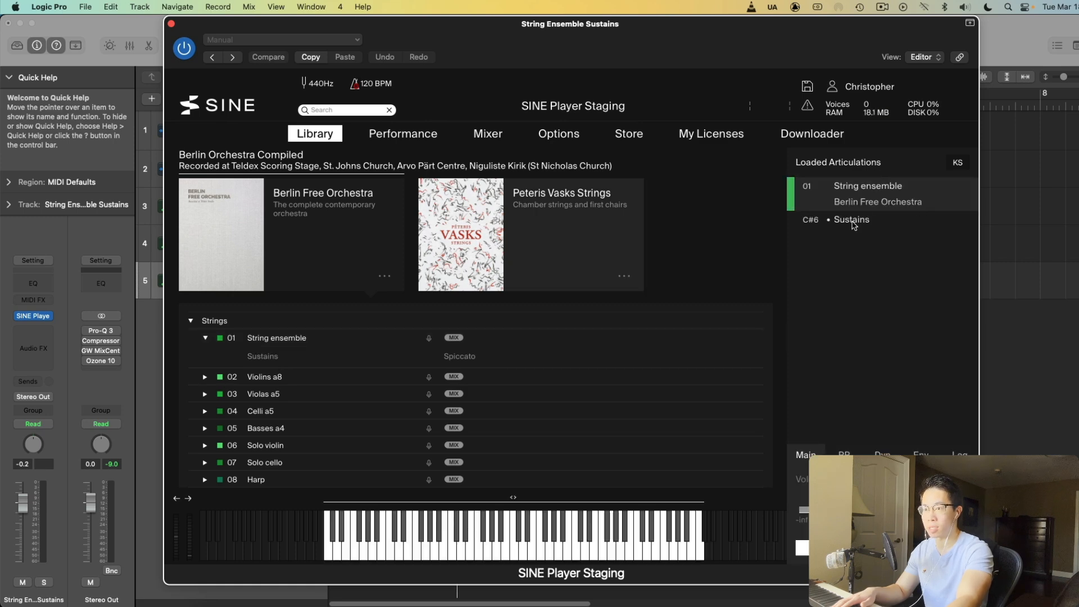
# Review the arranged regions and list the available articulations of Violins a8 and Violas a5 in the Berlin Free Orchestra strings
pyautogui.moveTo(609, 45); pyautogui.dragTo(567, 442)
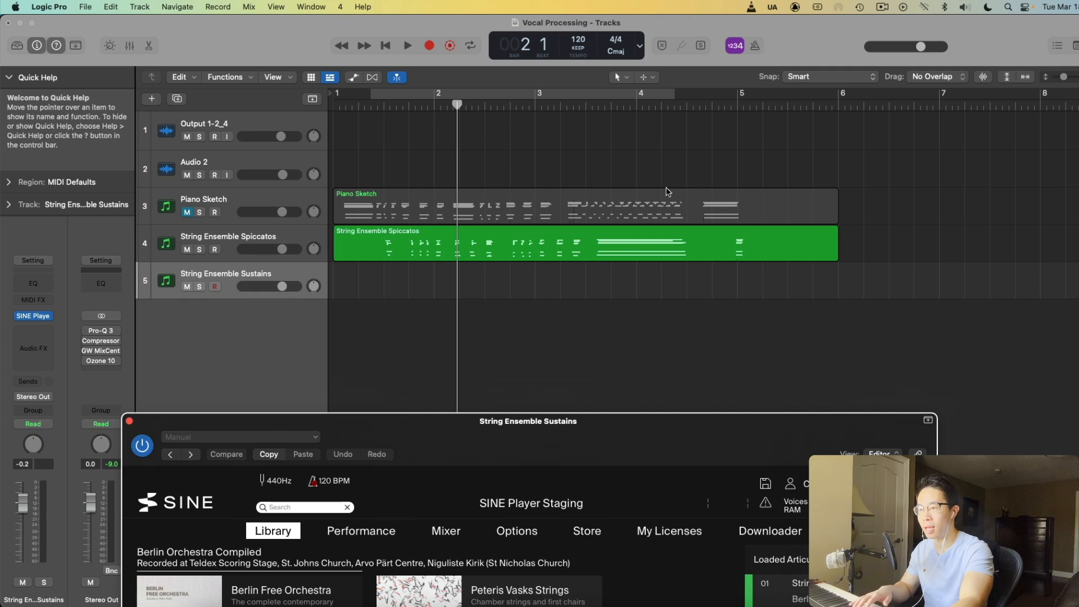
pyautogui.moveTo(748, 419); pyautogui.dragTo(778, 31)
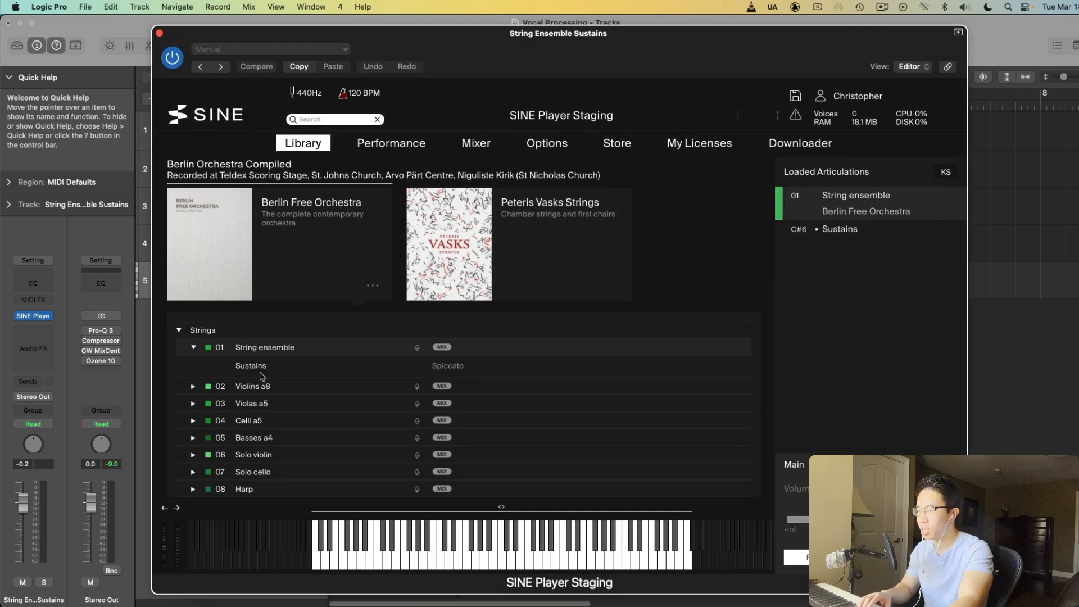
pyautogui.click(296, 387)
pyautogui.click(345, 438)
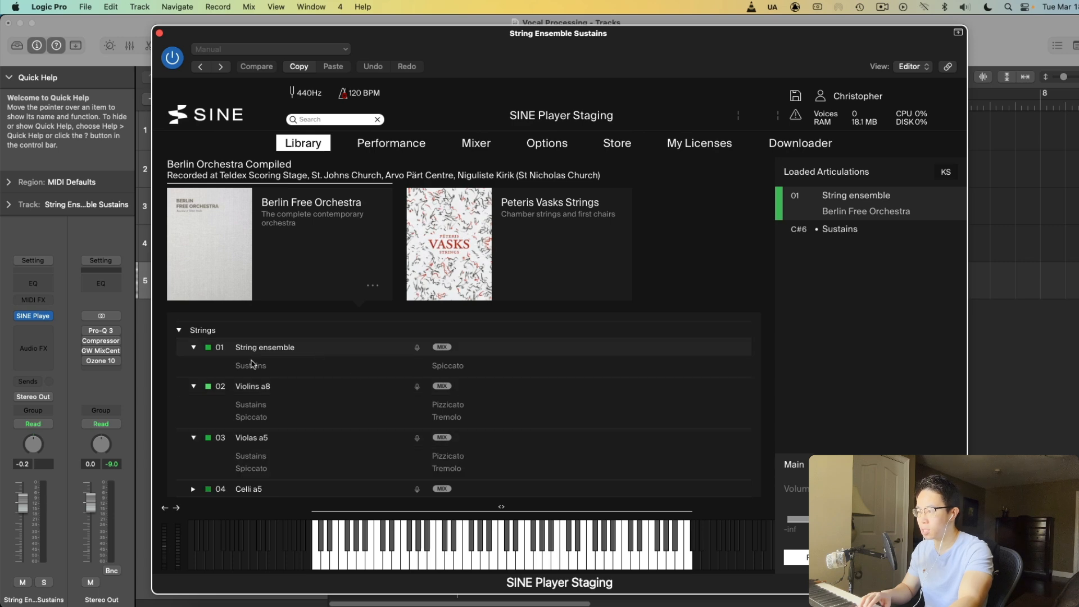
pyautogui.scroll(-1, 424, 375)
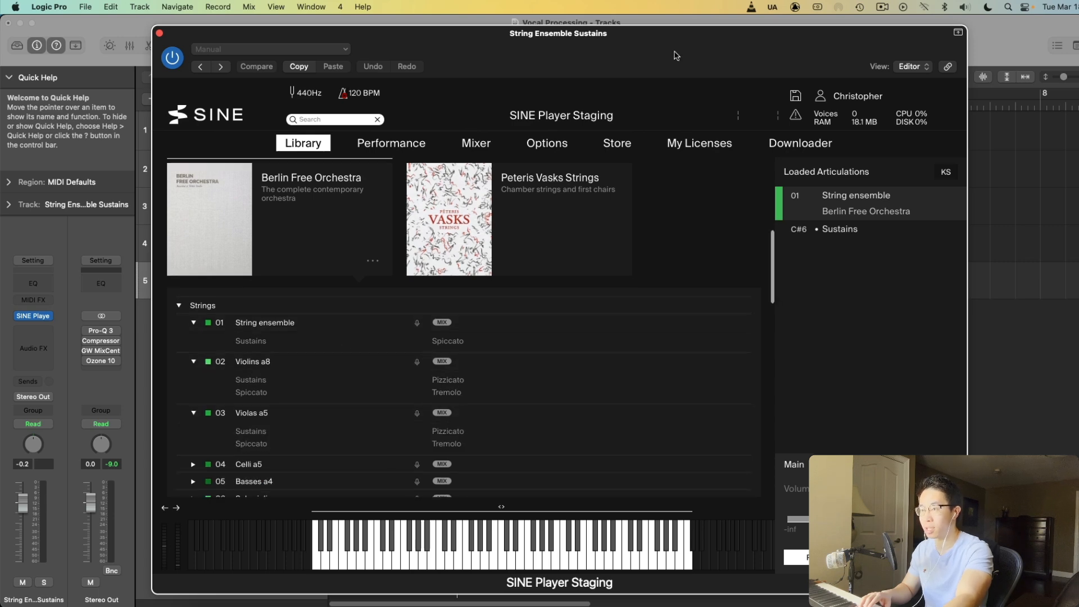
pyautogui.moveTo(675, 56); pyautogui.dragTo(623, 305)
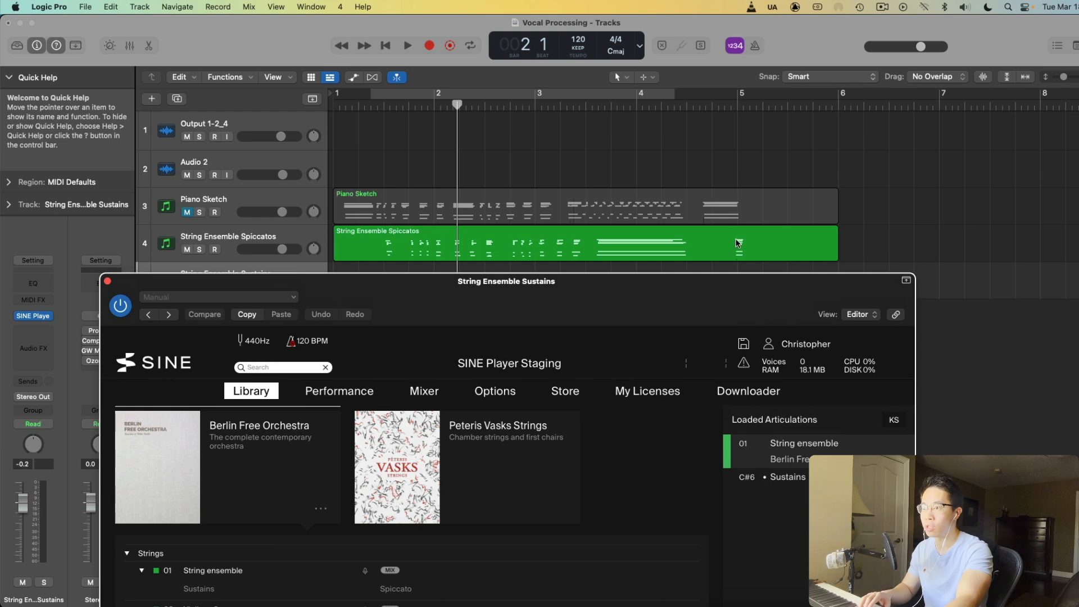
pyautogui.moveTo(739, 303); pyautogui.dragTo(777, 73)
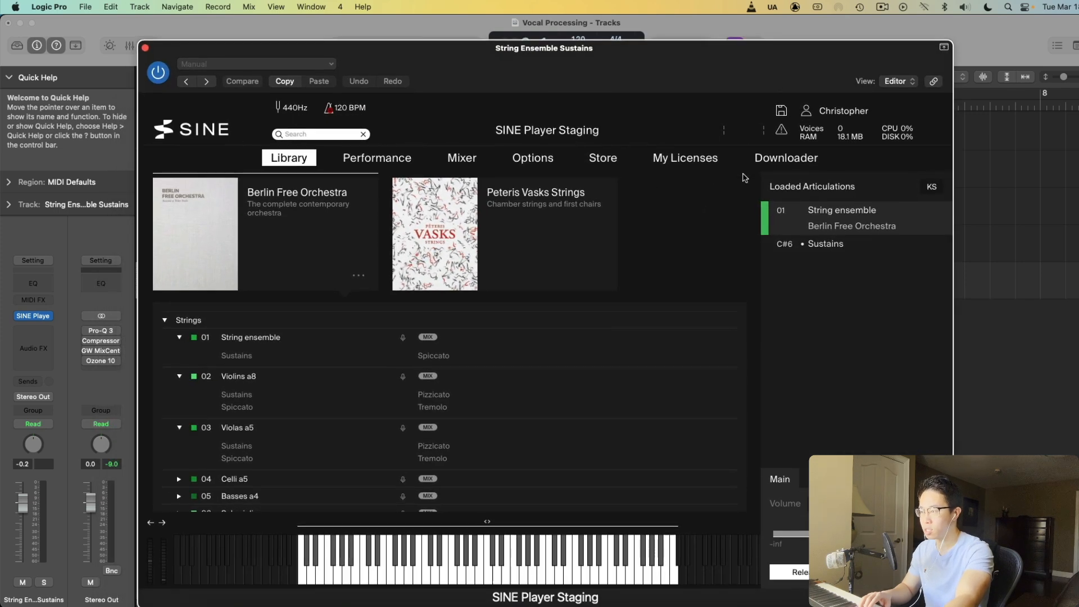
# Replace the loaded string ensemble with the Violins a8 Tremolo articulation and rename the track Violins Tremolos
pyautogui.rightClick(824, 211)
pyautogui.click(762, 282)
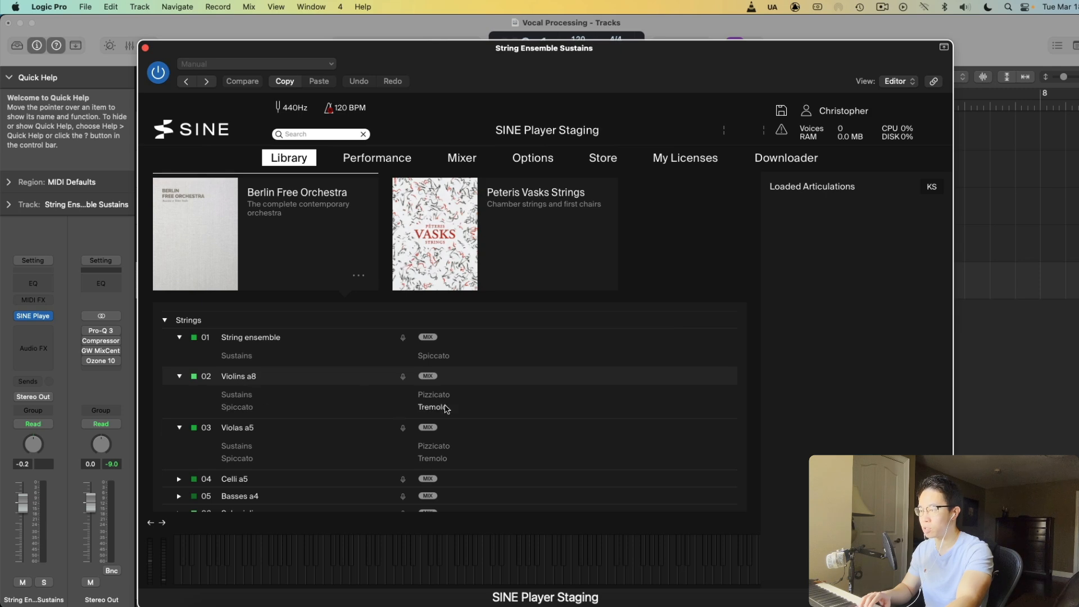
pyautogui.doubleClick(426, 408)
pyautogui.moveTo(617, 76); pyautogui.dragTo(511, 485)
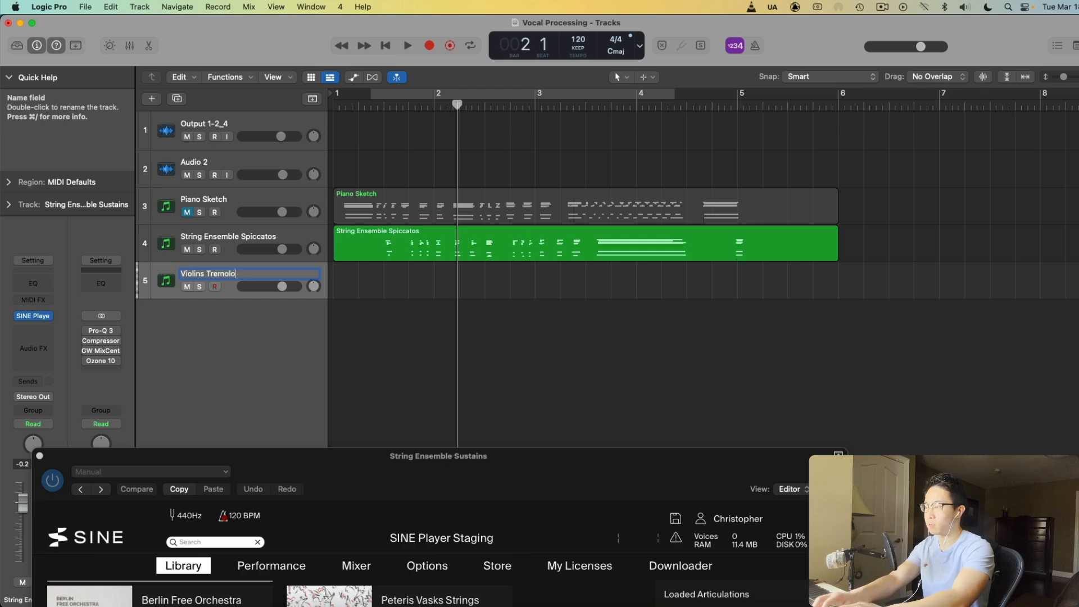
pyautogui.press('Return')
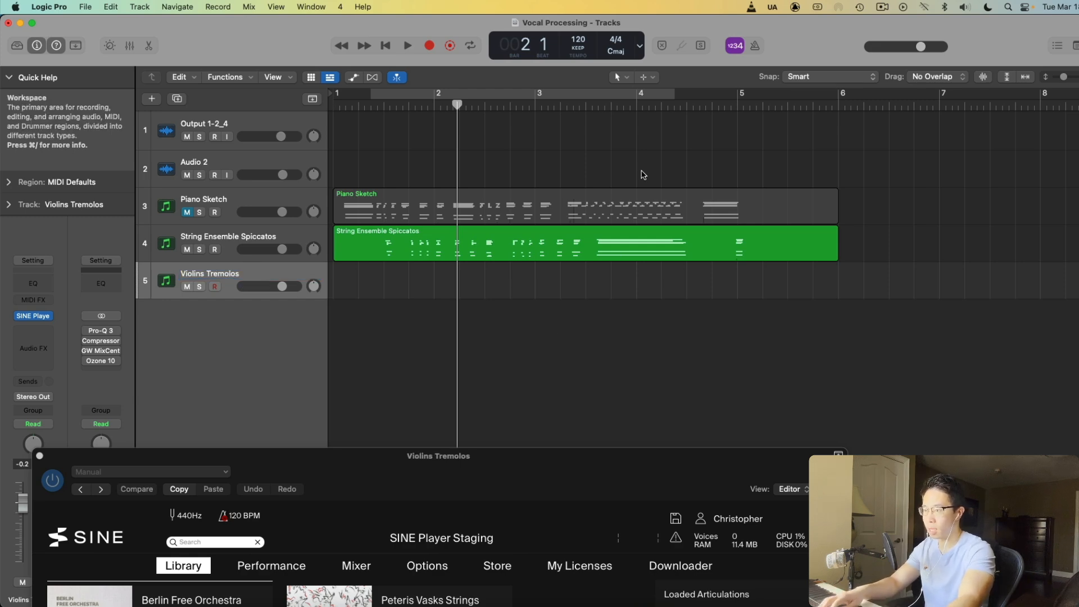
# Examine the notes of the spiccato region's held chord after bar 3 beat 3, sounding its upper notes, and close the note editor
pyautogui.click(593, 105)
pyautogui.doubleClick(643, 243)
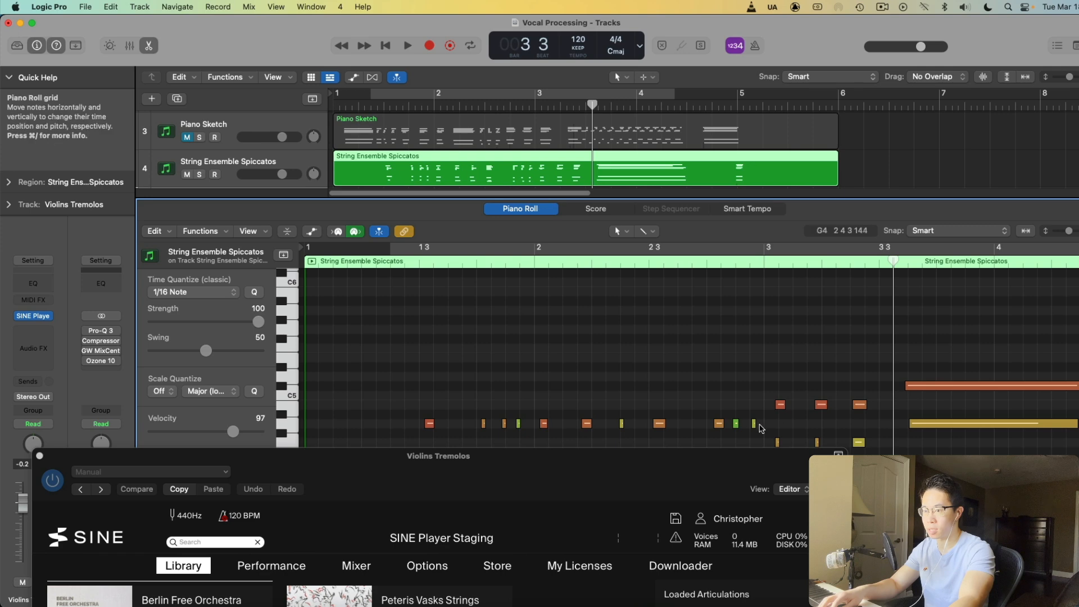
pyautogui.hscroll(5, 812, 407)
pyautogui.moveTo(709, 477); pyautogui.dragTo(216, 415)
pyautogui.moveTo(810, 362); pyautogui.dragTo(826, 428)
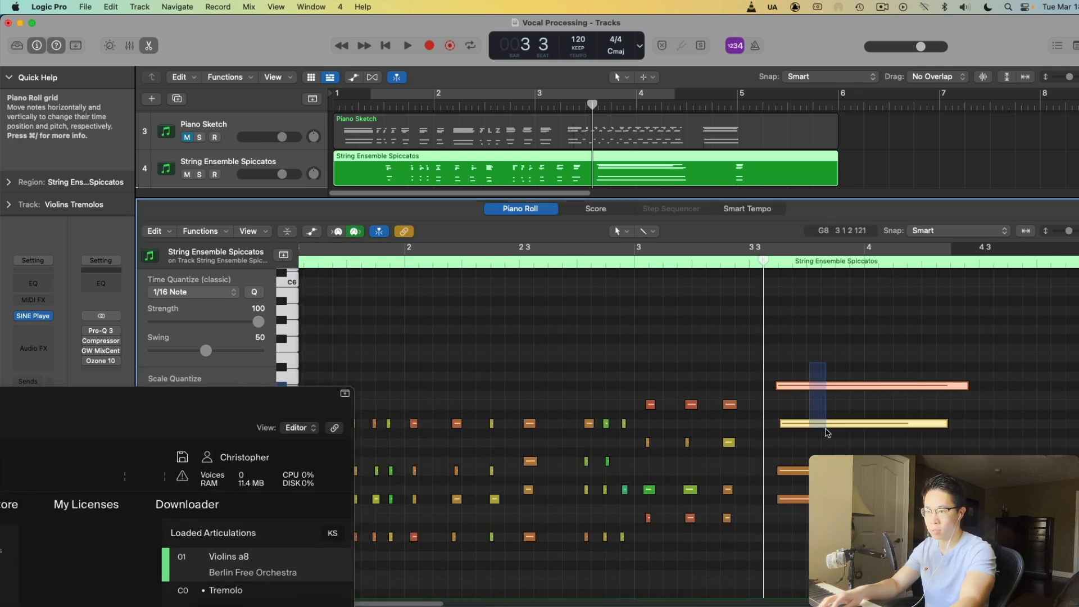
pyautogui.moveTo(831, 509); pyautogui.dragTo(831, 513)
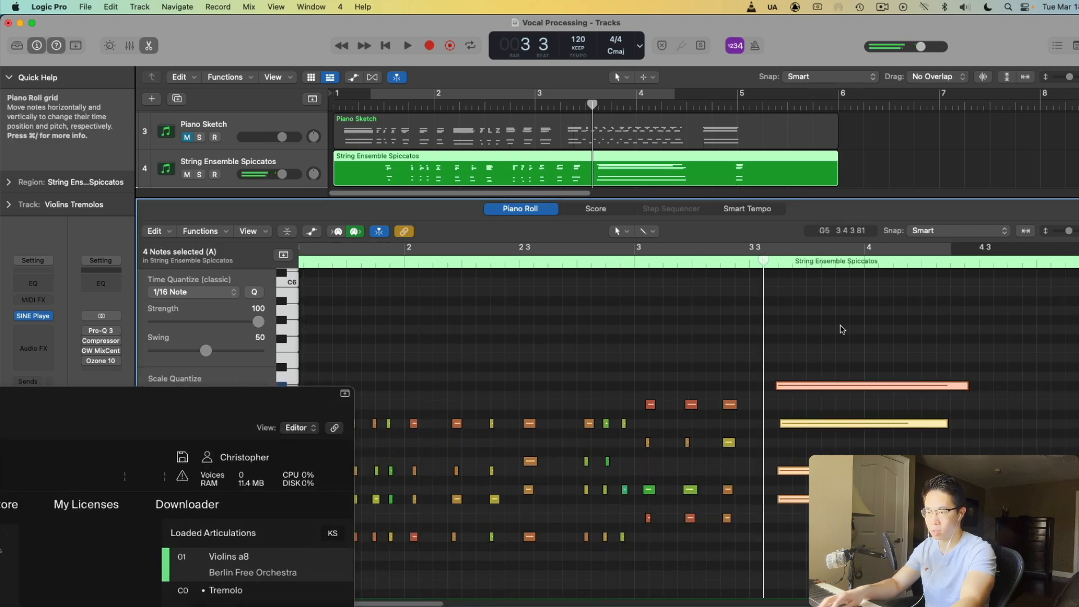
pyautogui.hscroll(5, 841, 328)
pyautogui.click(785, 328)
pyautogui.click(735, 387)
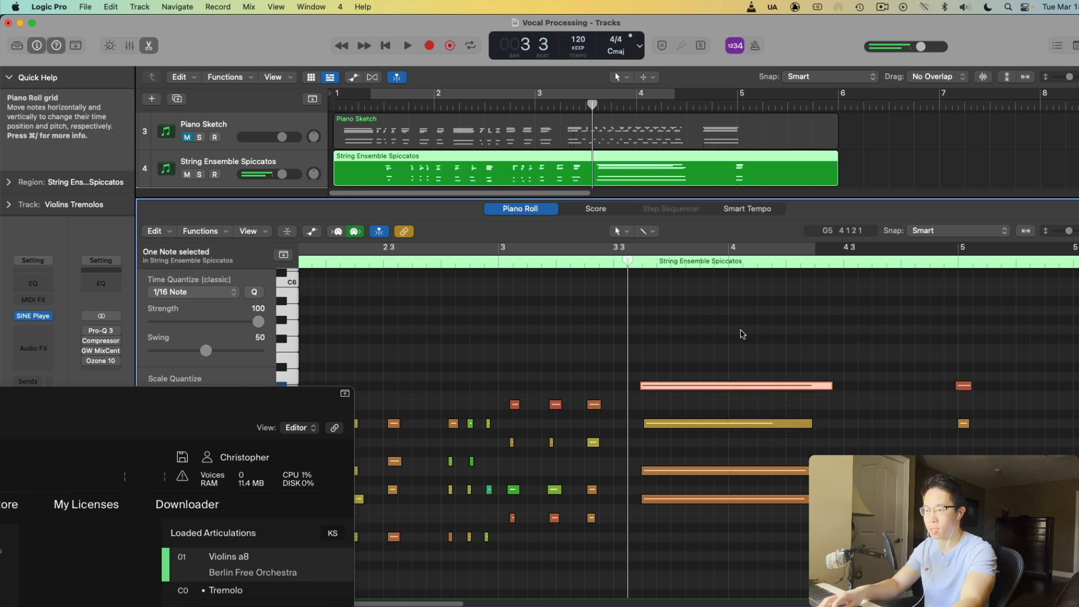
pyautogui.scroll(-10, 725, 371)
pyautogui.scroll(2, 713, 354)
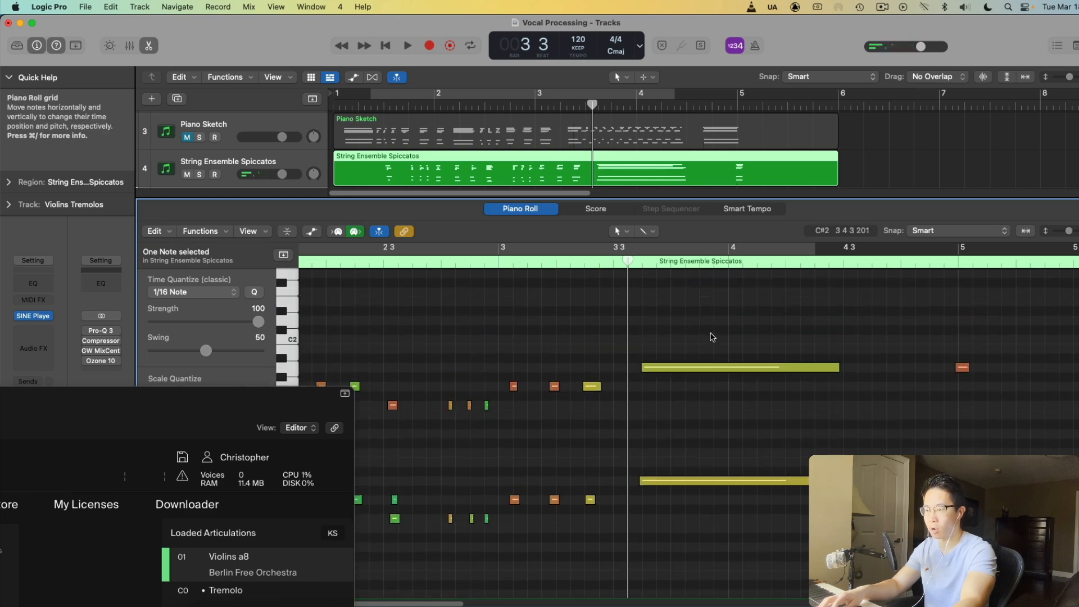
pyautogui.click(149, 46)
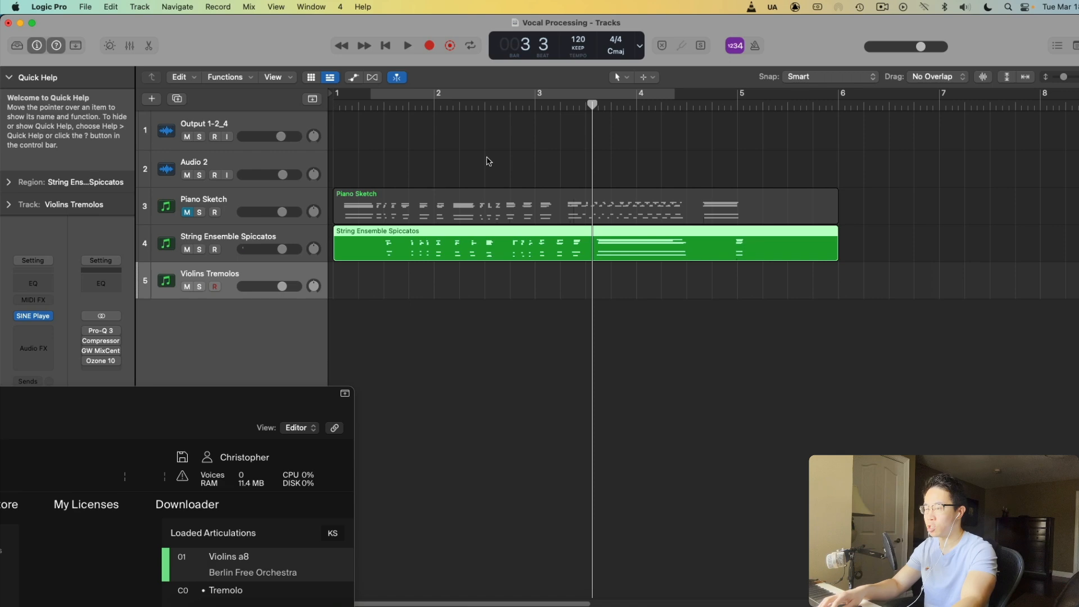
# Record a sustained two-note part on the Violins Tremolos track from bar 3 into bar 5
pyautogui.click(545, 309)
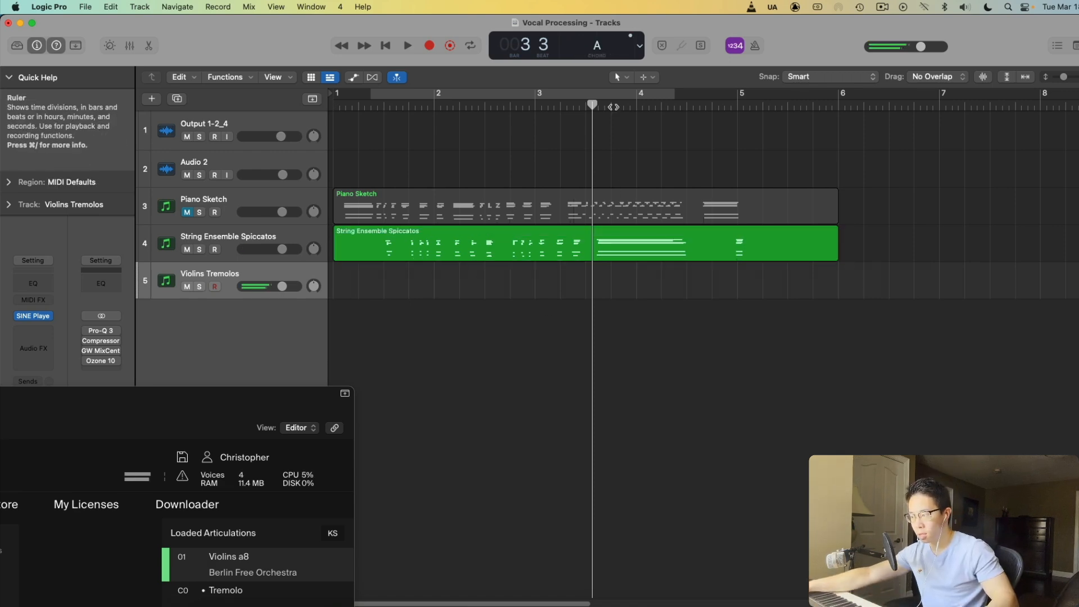
pyautogui.click(534, 107)
pyautogui.press('space')
pyautogui.press('r')
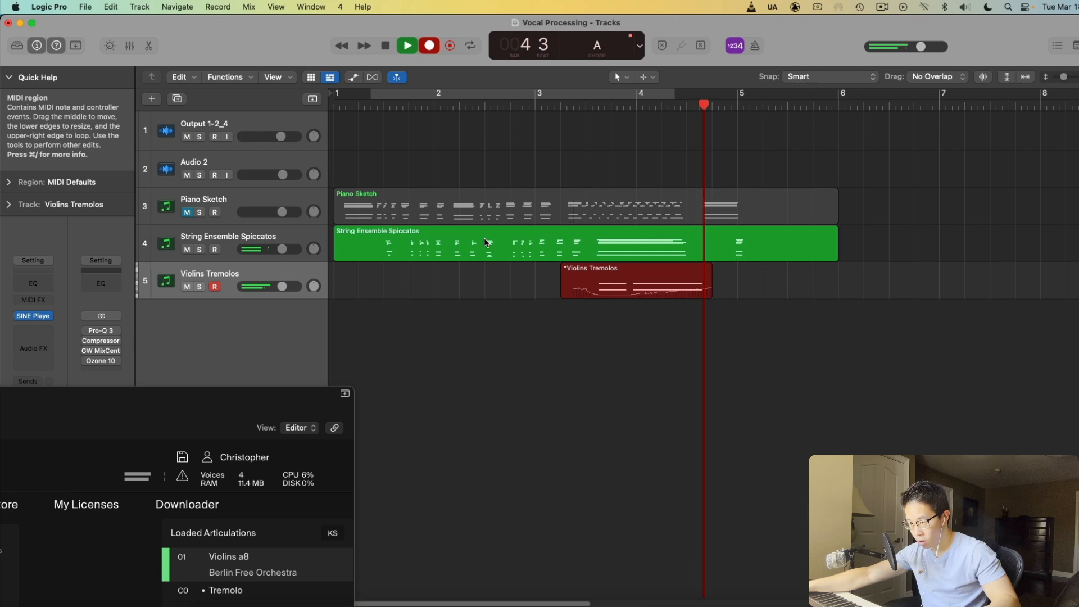
pyautogui.press('space')
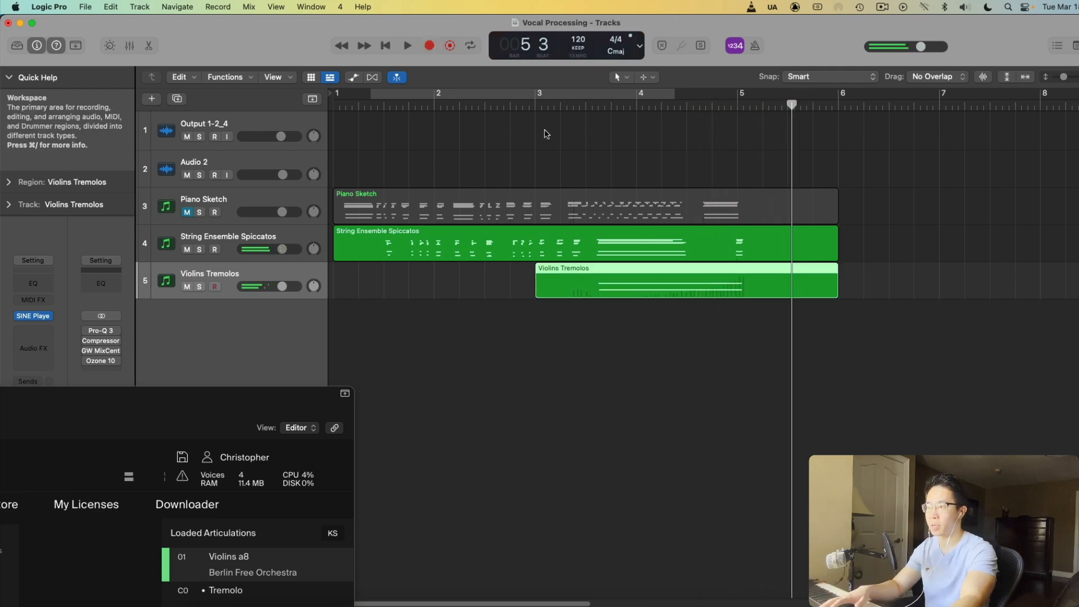
# Open the recorded Violins Tremolos region's notes and play it back with the spiccatos from early in bar 3
pyautogui.click(554, 110)
pyautogui.doubleClick(608, 287)
pyautogui.press('space')
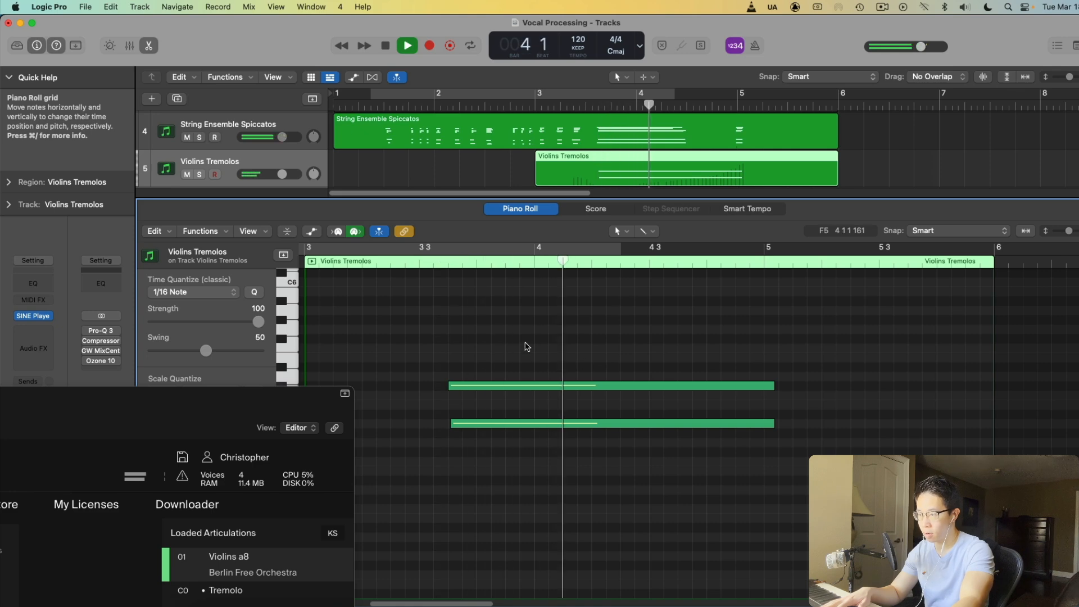
pyautogui.moveTo(290, 406); pyautogui.dragTo(44, 375)
pyautogui.press('space')
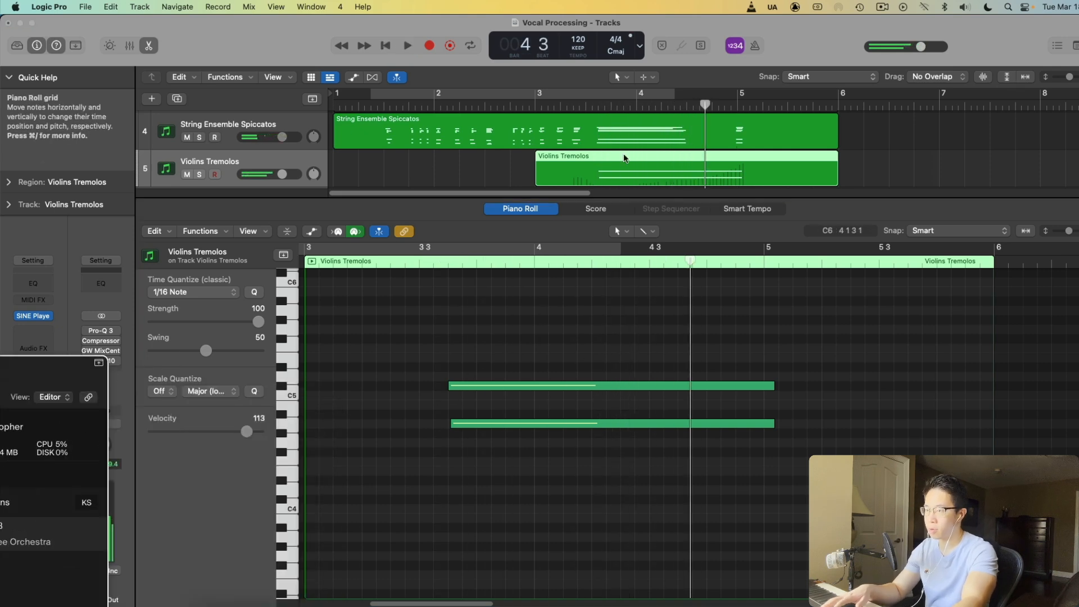
# Select all six notes of the held chord in the spiccato region, lower their velocity to 64, and play back from bar 3
pyautogui.click(605, 126)
pyautogui.click(590, 112)
pyautogui.click(589, 106)
pyautogui.click(602, 137)
pyautogui.scroll(1, 561, 329)
pyautogui.scroll(1, 556, 327)
pyautogui.moveTo(547, 322); pyautogui.dragTo(520, 604)
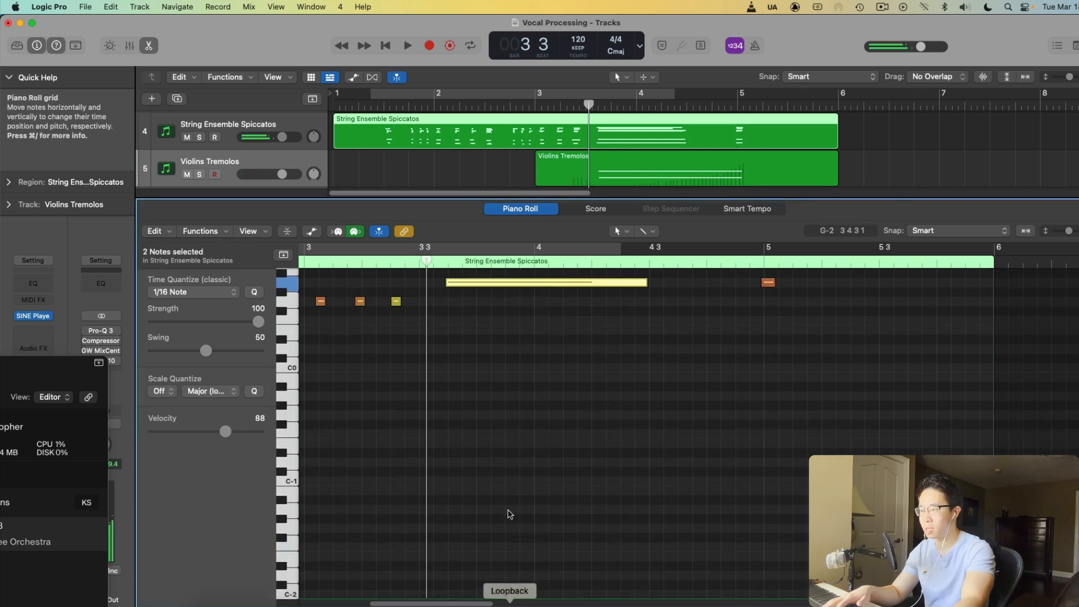
pyautogui.scroll(3, 509, 545)
pyautogui.moveTo(509, 540); pyautogui.dragTo(434, 199)
pyautogui.scroll(-5, 475, 329)
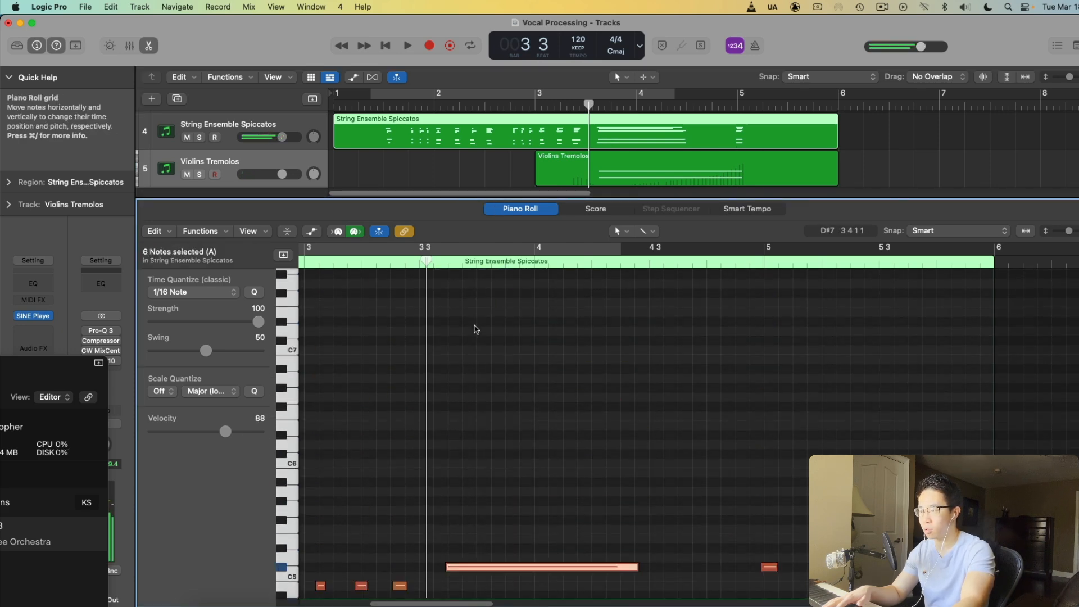
pyautogui.moveTo(225, 431); pyautogui.dragTo(206, 431)
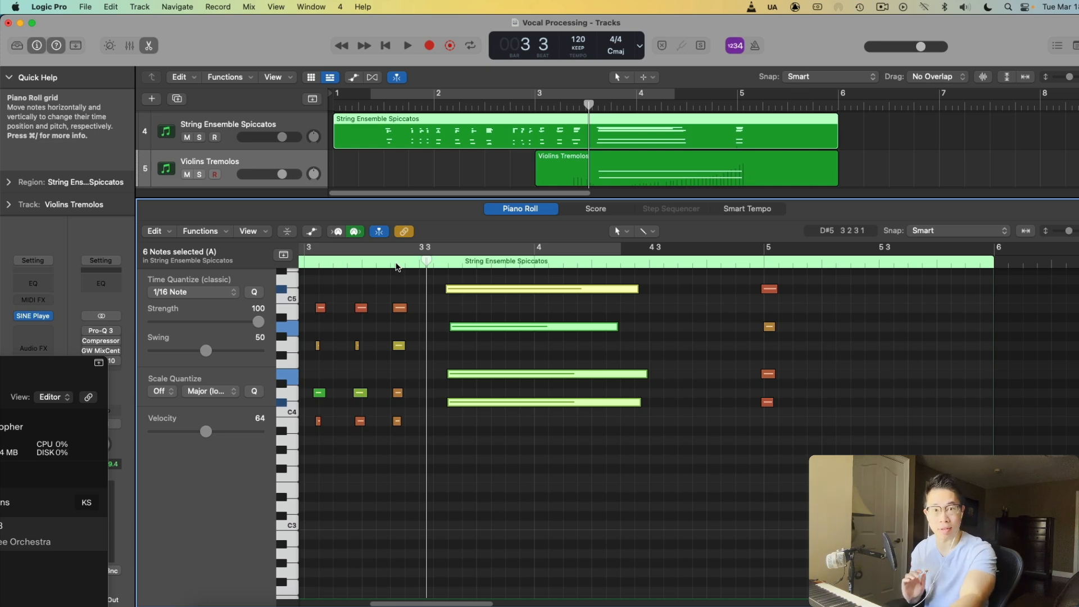
pyautogui.click(337, 264)
pyautogui.press('space')
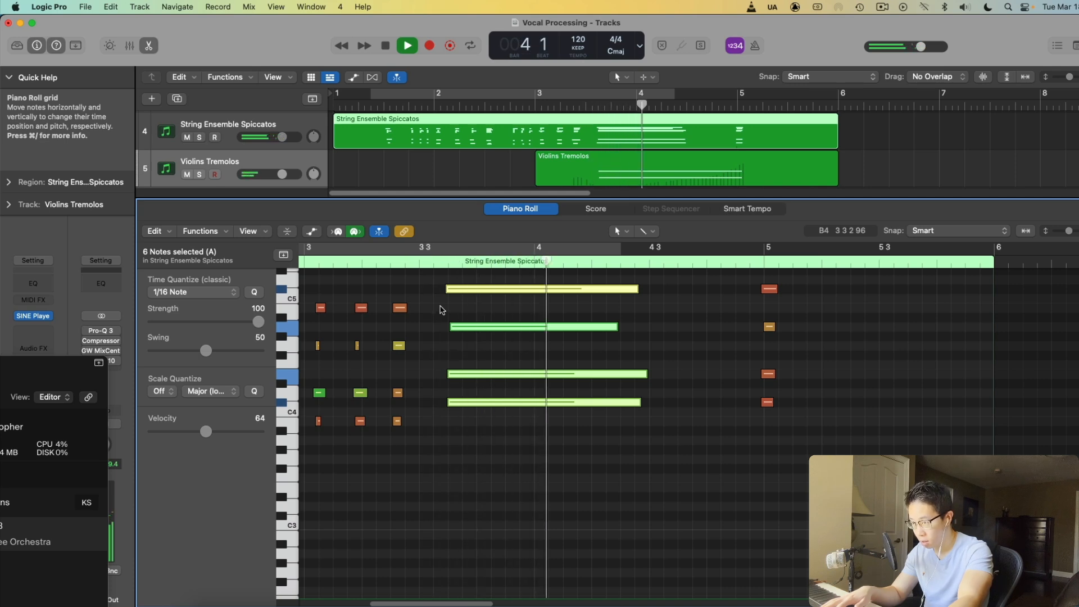
# Stop playback and show the Violins Tremolos region's channel 1 Modulation automation beneath its notes
pyautogui.press('space')
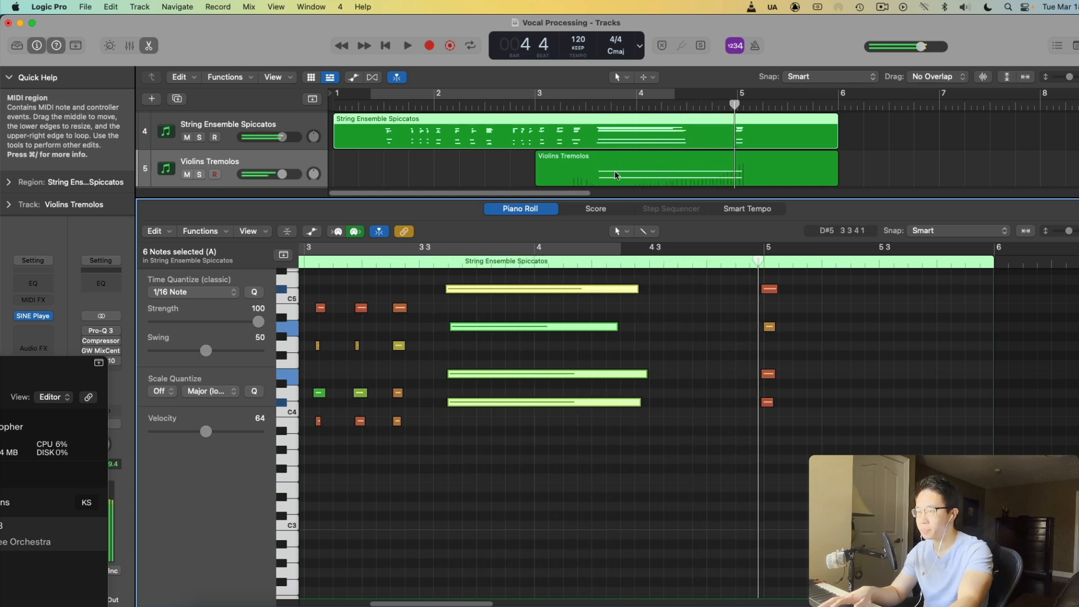
pyautogui.click(615, 169)
pyautogui.press('a')
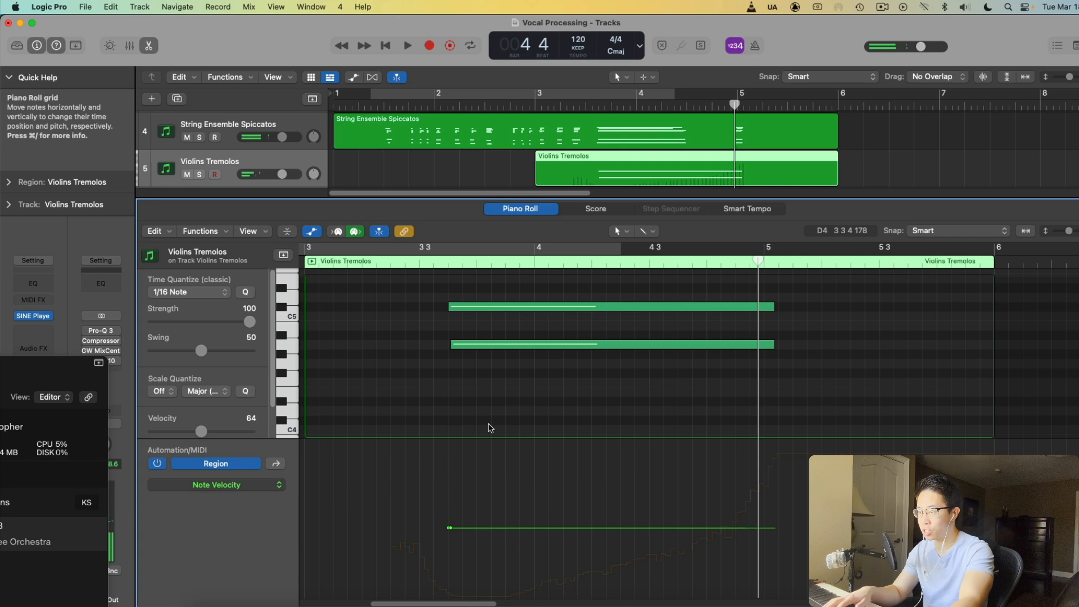
pyautogui.click(280, 486)
pyautogui.click(281, 587)
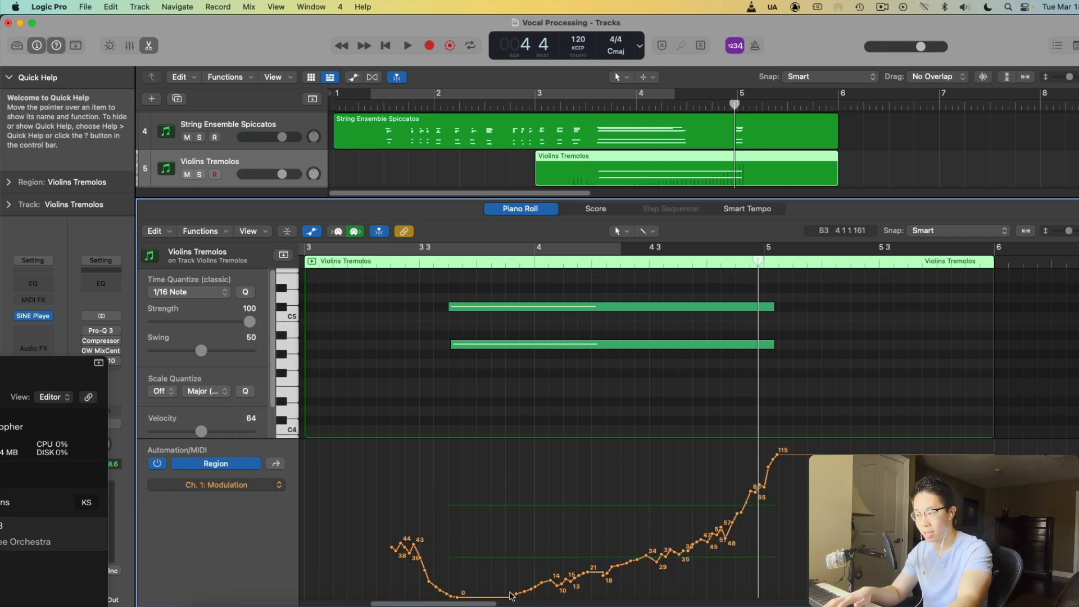
# Redraw the Violins Tremolos modulation as a smooth swell from about 8 to 127 after bar 5 with the Pencil tool, and play it back
pyautogui.press('t')
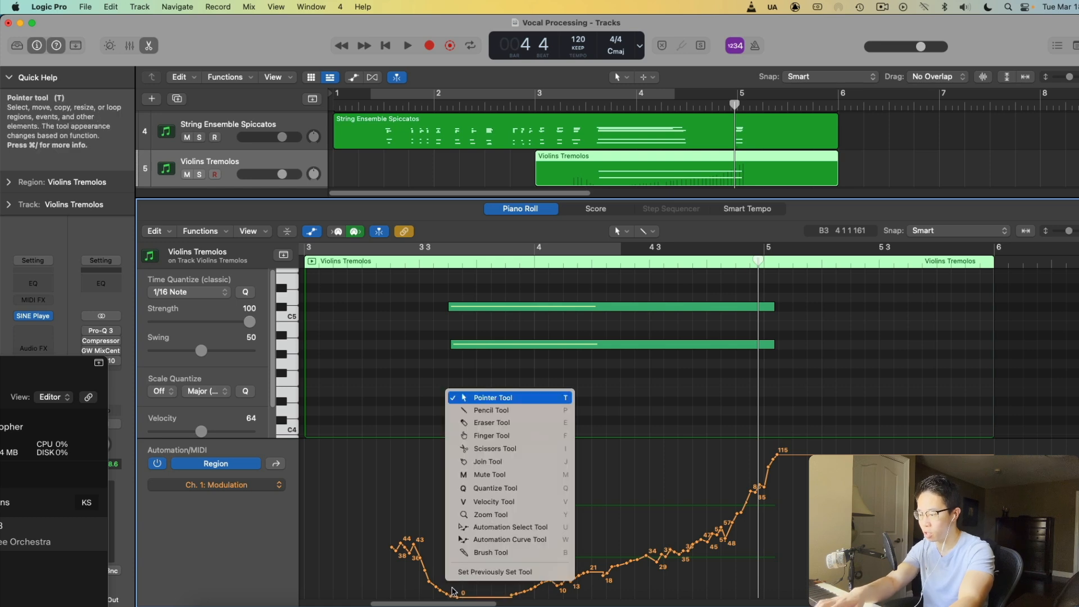
pyautogui.press('p')
pyautogui.moveTo(404, 587); pyautogui.dragTo(465, 587)
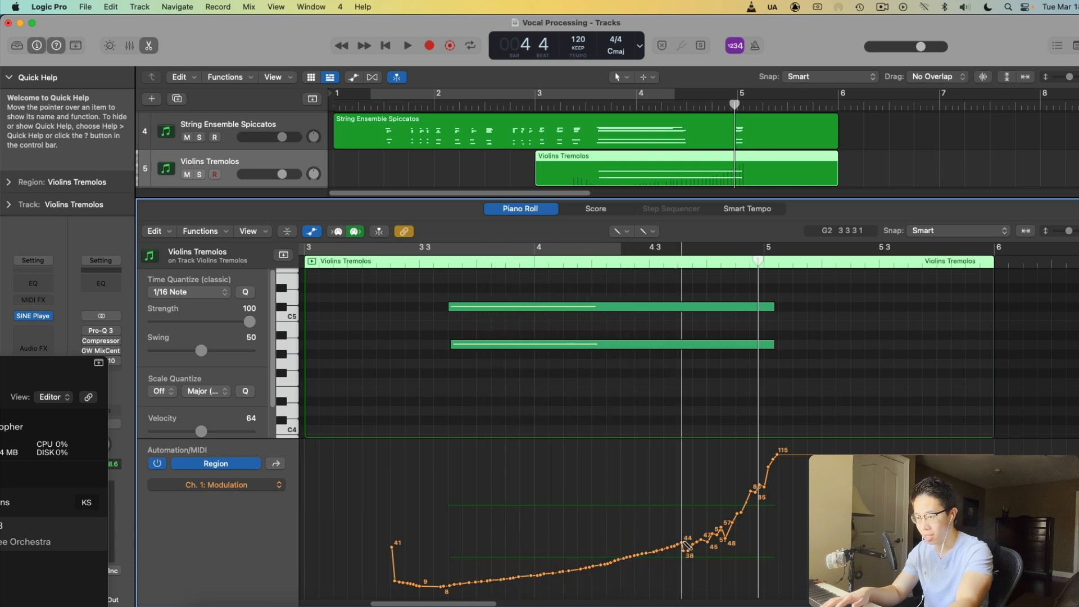
pyautogui.moveTo(753, 464); pyautogui.dragTo(895, 422)
pyautogui.click(407, 264)
pyautogui.press('space')
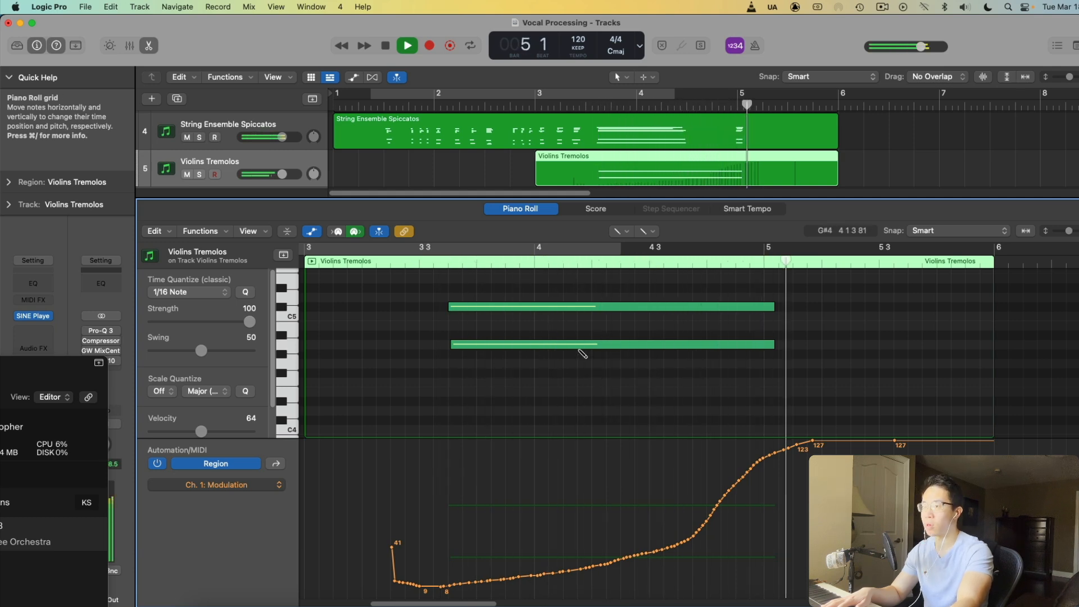
pyautogui.press('space')
# Shorten both Violins Tremolos notes together so they end just before bar 5, and play the passage back from bar 3 beat 3
pyautogui.scroll(2, 807, 324)
pyautogui.press('t')
pyautogui.click(786, 317)
pyautogui.moveTo(785, 316); pyautogui.dragTo(754, 373)
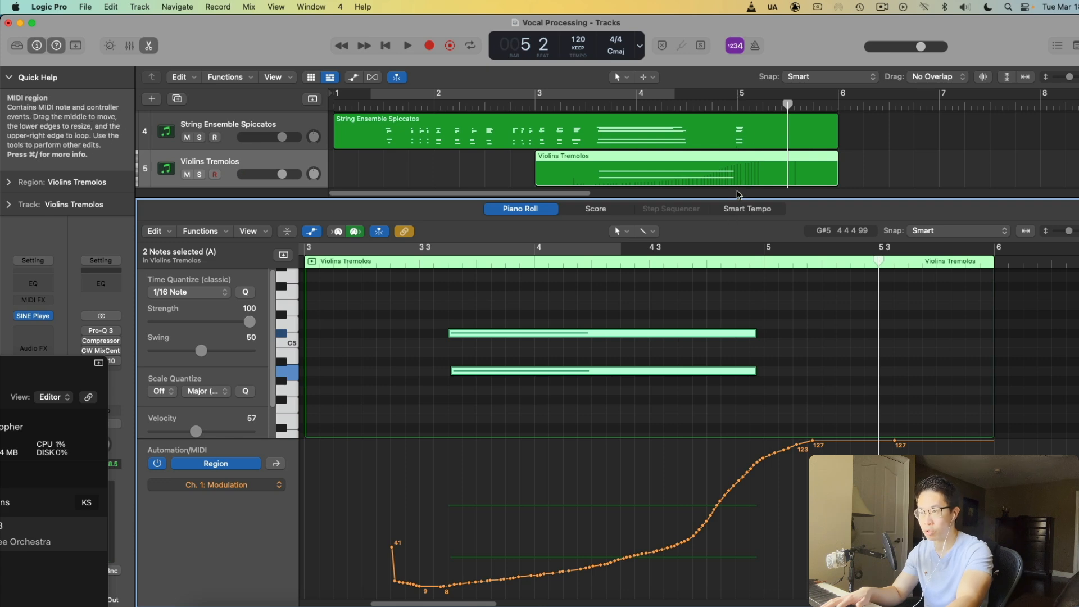
pyautogui.click(431, 264)
pyautogui.press('space')
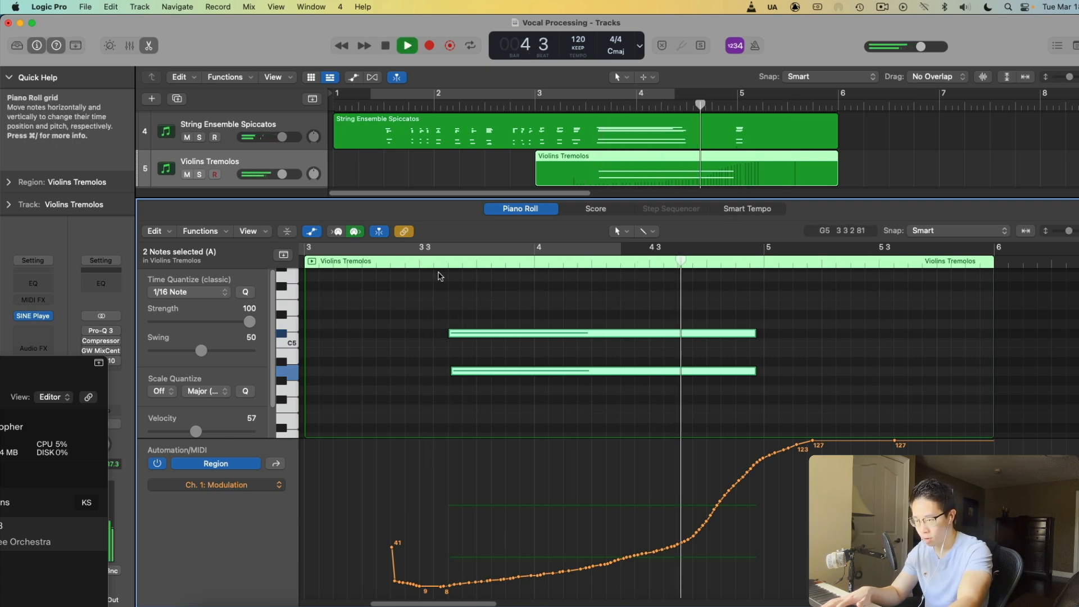
pyautogui.press('space')
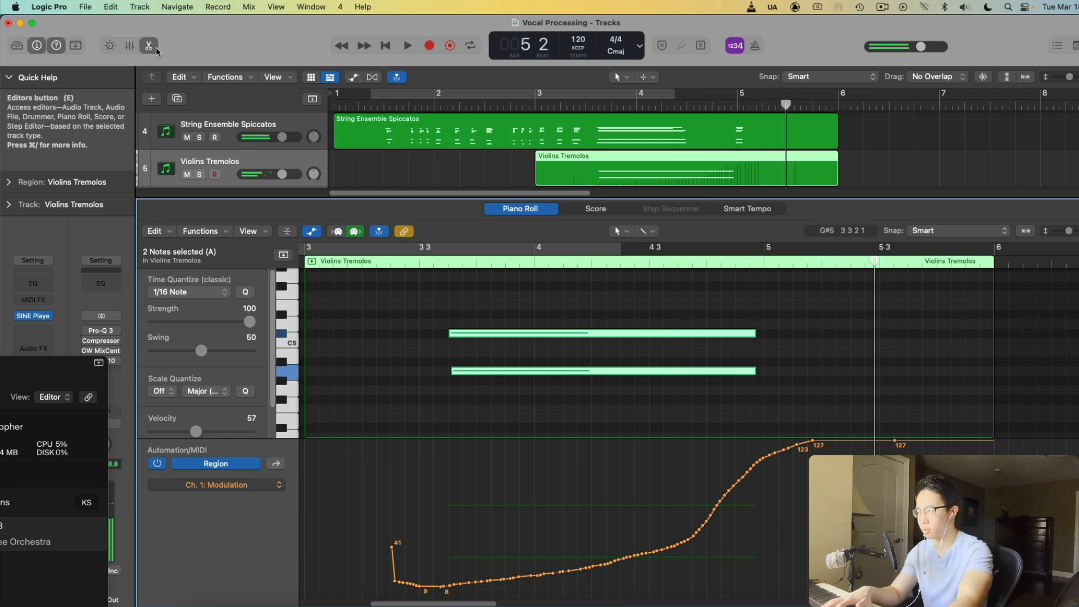
# Close the note editor, duplicate the Violins Tremolos track, and name the new track Violas Tremolos
pyautogui.click(149, 45)
pyautogui.click(177, 98)
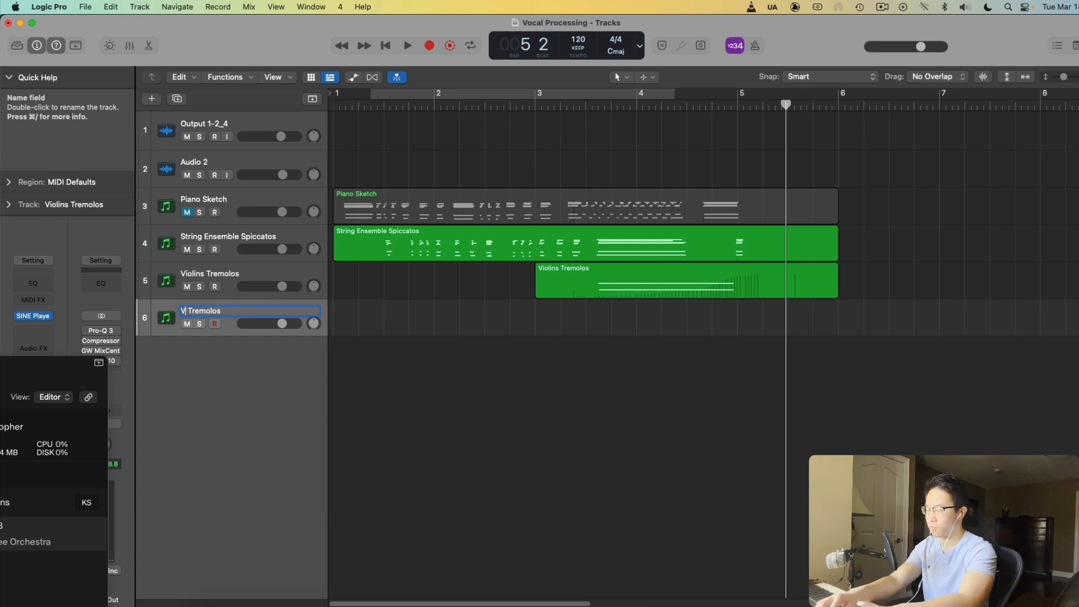
pyautogui.click(591, 107)
# Open the Violins Tremolos region and move its upper note down to E4 and its lower note down to C♯4
pyautogui.doubleClick(621, 294)
pyautogui.scroll(5, 584, 360)
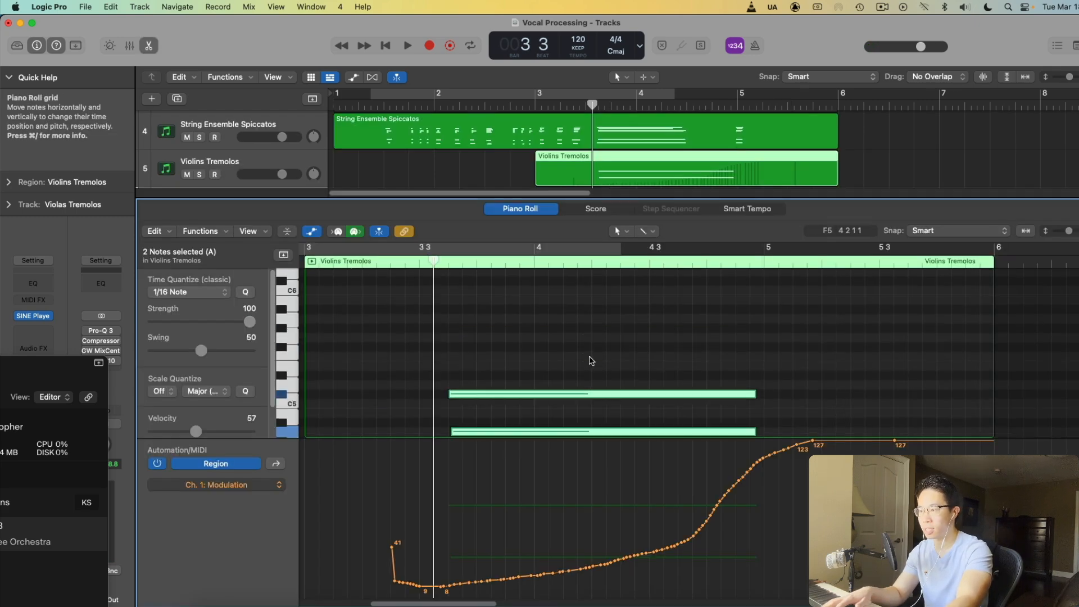
pyautogui.scroll(-5, 584, 348)
pyautogui.click(486, 329)
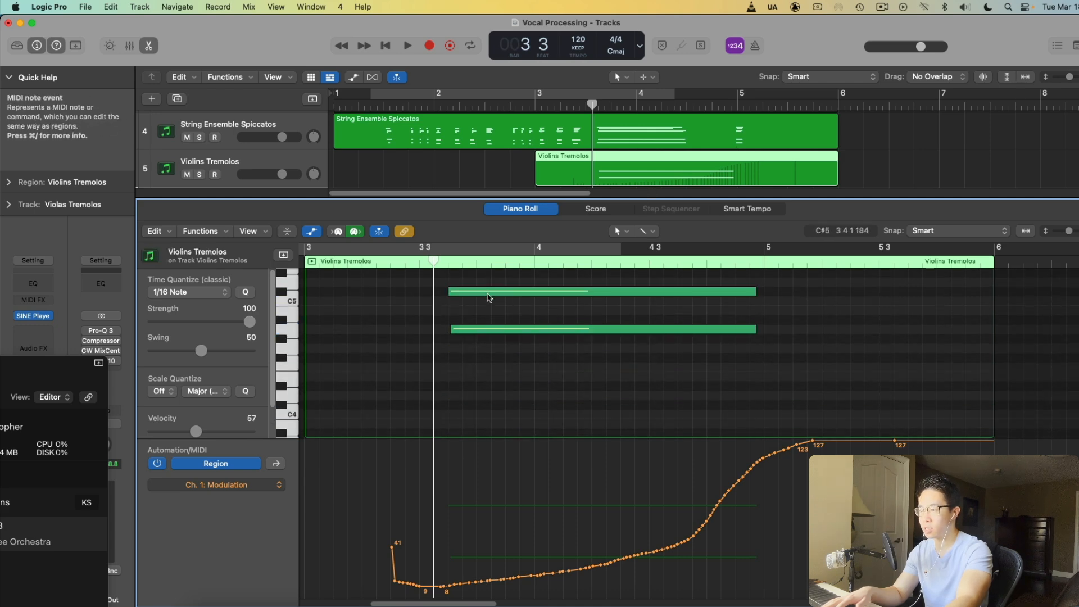
pyautogui.click(481, 323)
pyautogui.moveTo(479, 287); pyautogui.dragTo(475, 377)
pyautogui.moveTo(480, 323); pyautogui.dragTo(477, 406)
pyautogui.click(478, 342)
pyautogui.click(486, 388)
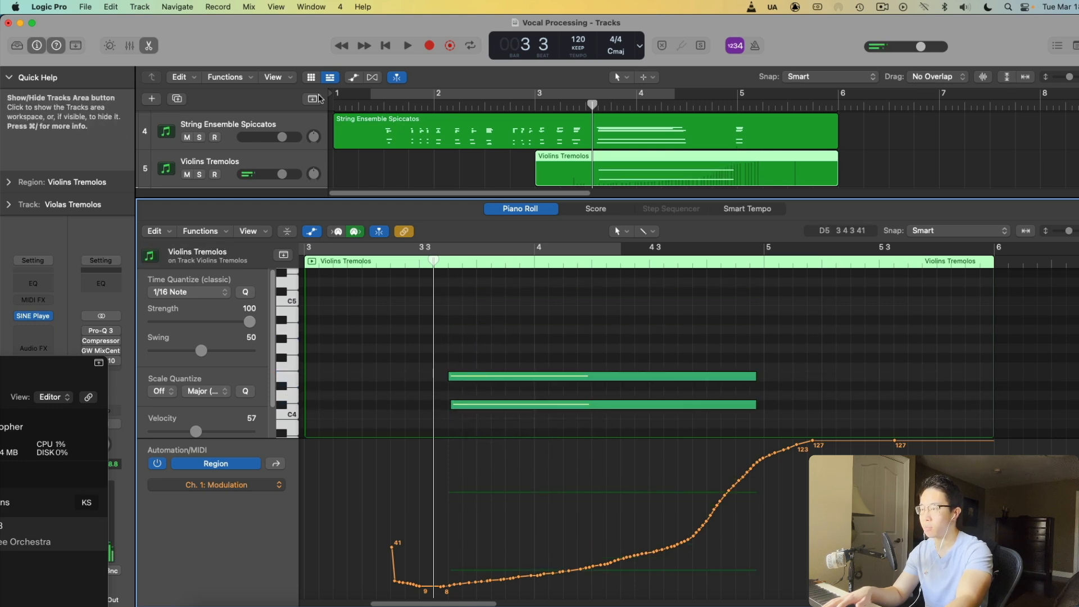
# Close the note editor and copy the lowered Violins Tremolos region onto the Violas Tremolos track at bar 3
pyautogui.click(153, 47)
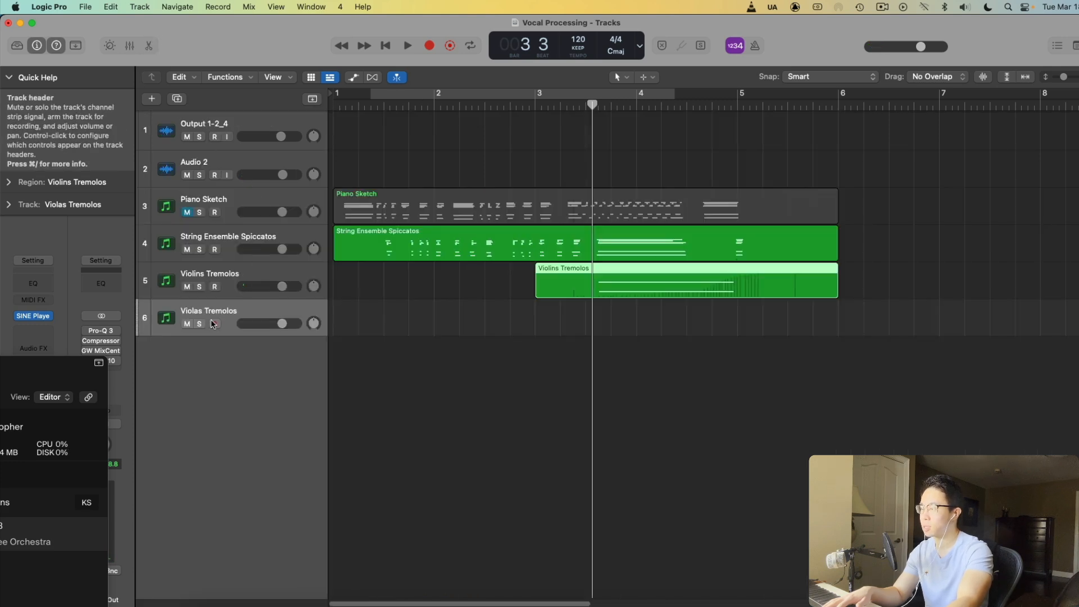
pyautogui.moveTo(55, 373); pyautogui.dragTo(1074, 61)
pyautogui.moveTo(693, 91); pyautogui.dragTo(343, 444)
pyautogui.moveTo(601, 422); pyautogui.dragTo(104, 411)
pyautogui.click(485, 360)
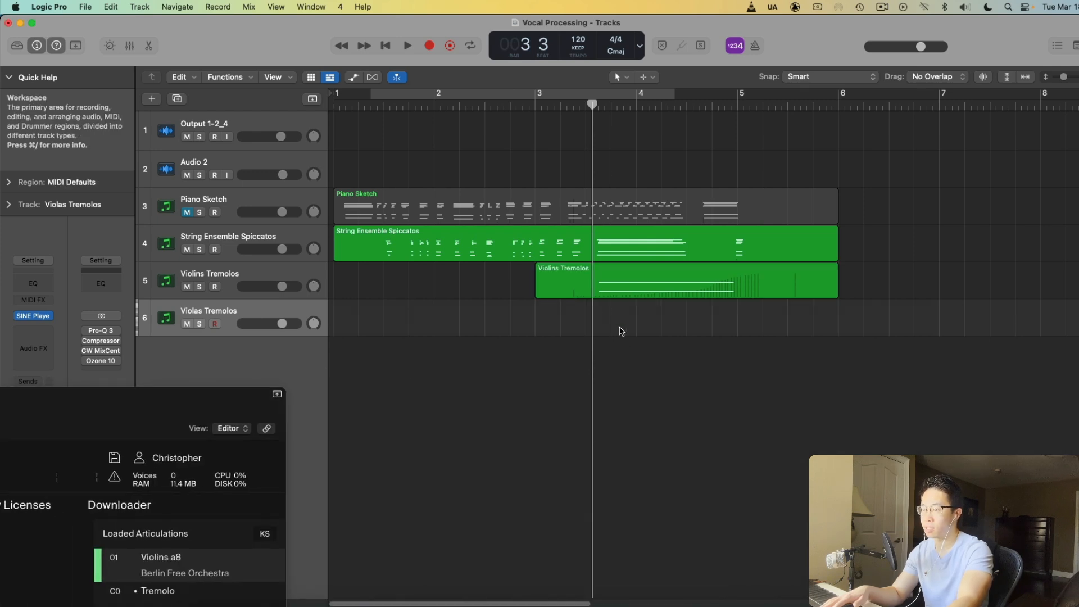
pyautogui.click(608, 290)
pyautogui.click(539, 107)
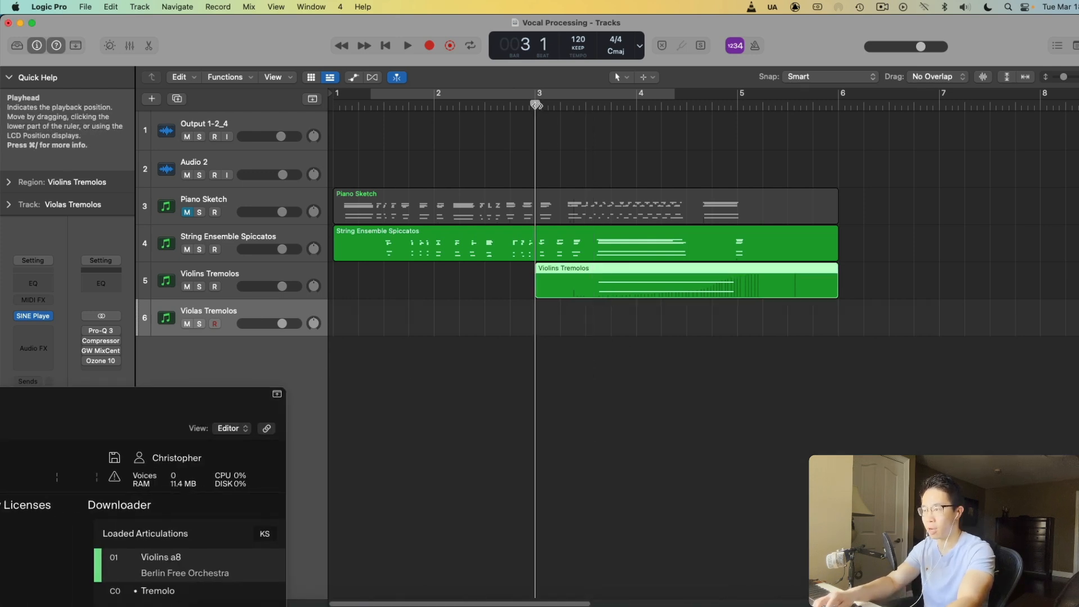
pyautogui.press('super+v')
# Move the two notes of the original Violins Tremolos region back up to C♯5 and A4
pyautogui.doubleClick(631, 295)
pyautogui.scroll(4, 574, 377)
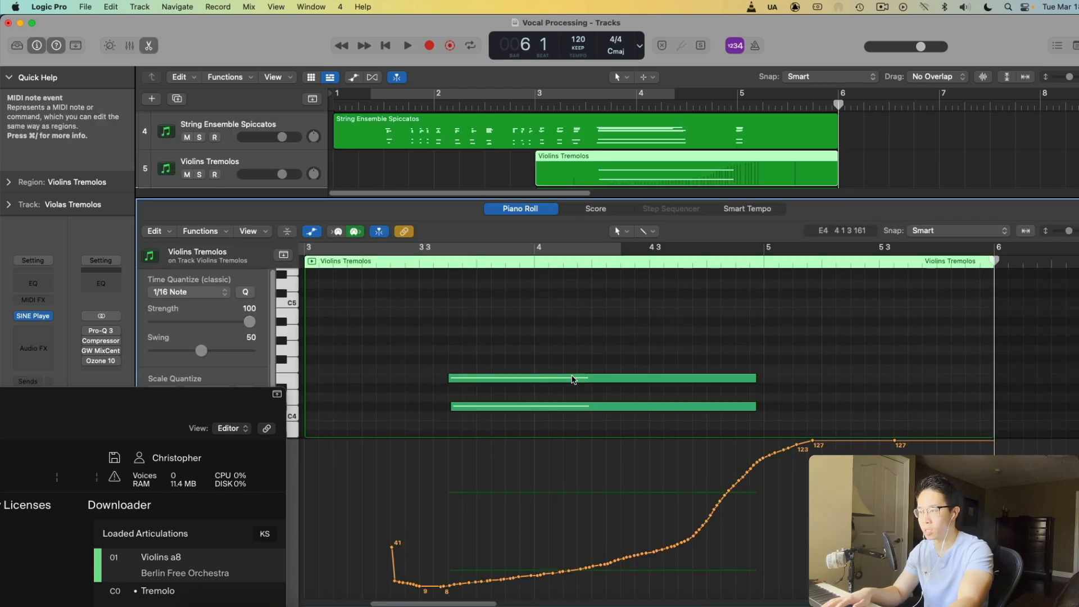
pyautogui.click(598, 106)
pyautogui.press('space')
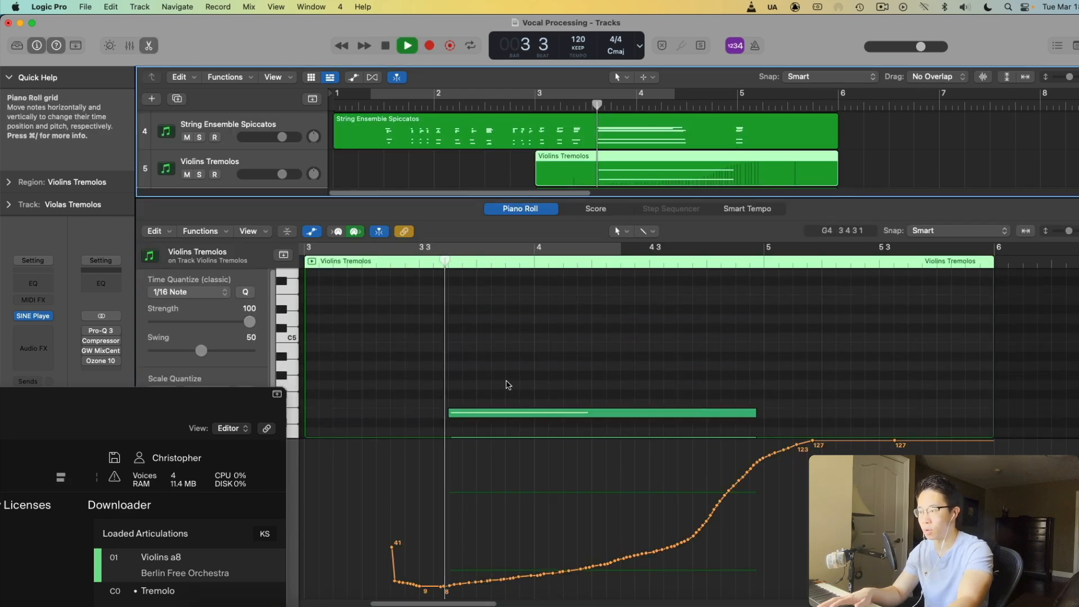
pyautogui.scroll(-3, 506, 380)
pyautogui.click(495, 387)
pyautogui.moveTo(489, 387); pyautogui.dragTo(476, 281)
pyautogui.scroll(1, 486, 323)
pyautogui.click(488, 376)
pyautogui.moveTo(479, 366); pyautogui.dragTo(480, 317)
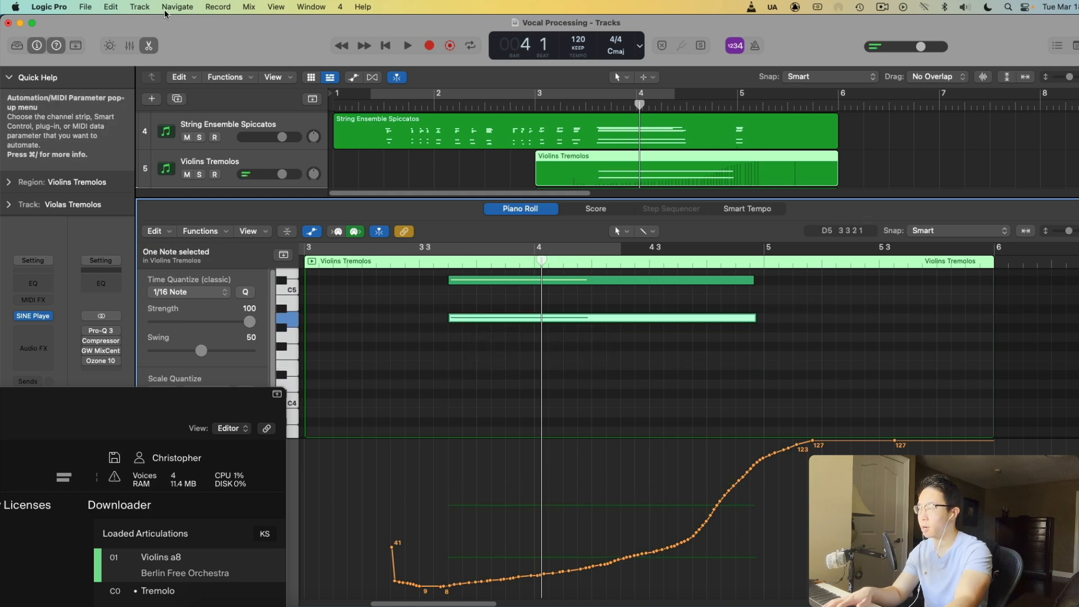
# Close the note editor and the Violins Tremolos track's SINE Player window
pyautogui.click(149, 46)
pyautogui.moveTo(179, 417); pyautogui.dragTo(916, 73)
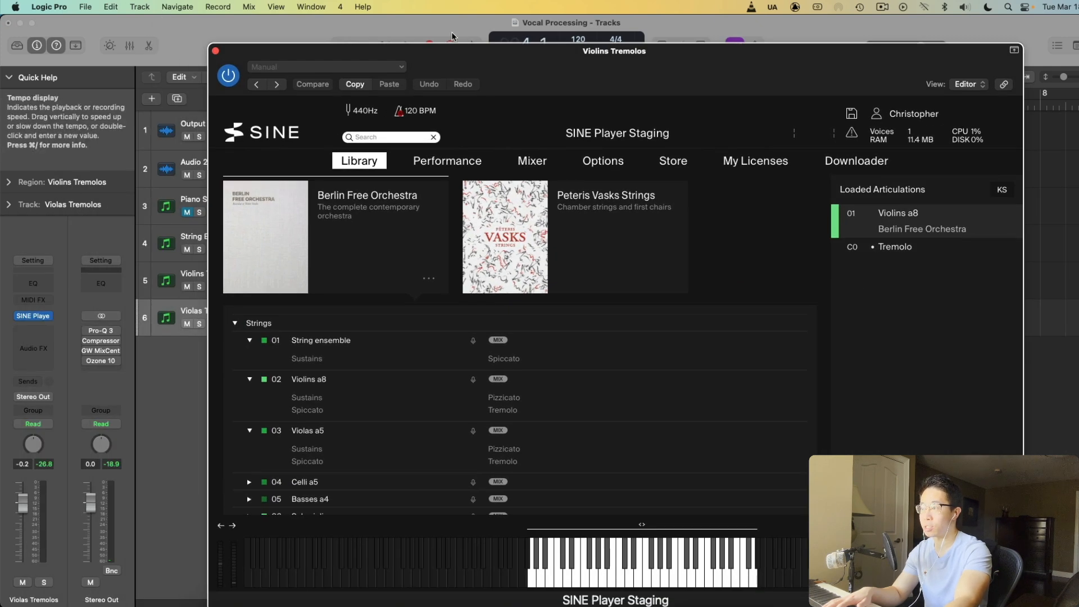
pyautogui.click(215, 50)
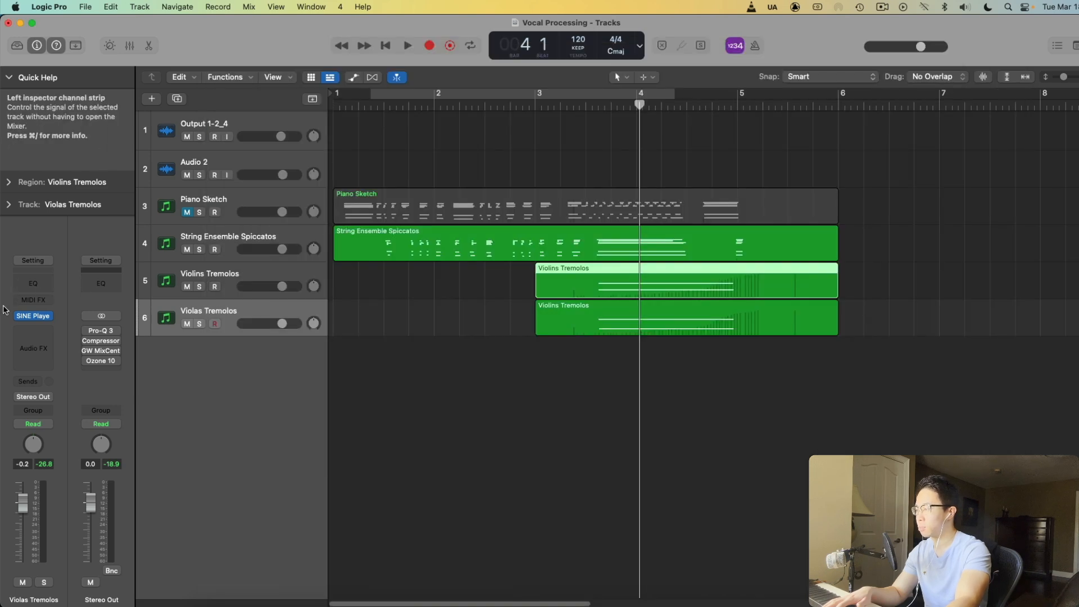
# On the Violas Tremolos track, replace Violins a8 with Berlin Free Orchestra's Violas a5 Tremolo in SINE Player, and play back from bar 3
pyautogui.click(33, 315)
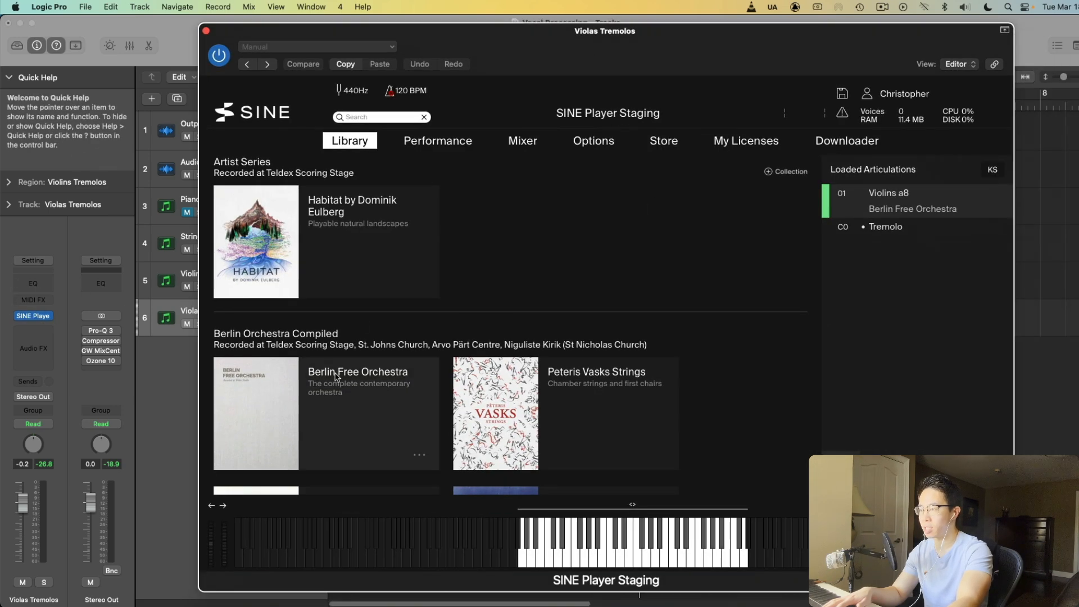
pyautogui.click(340, 371)
pyautogui.click(250, 315)
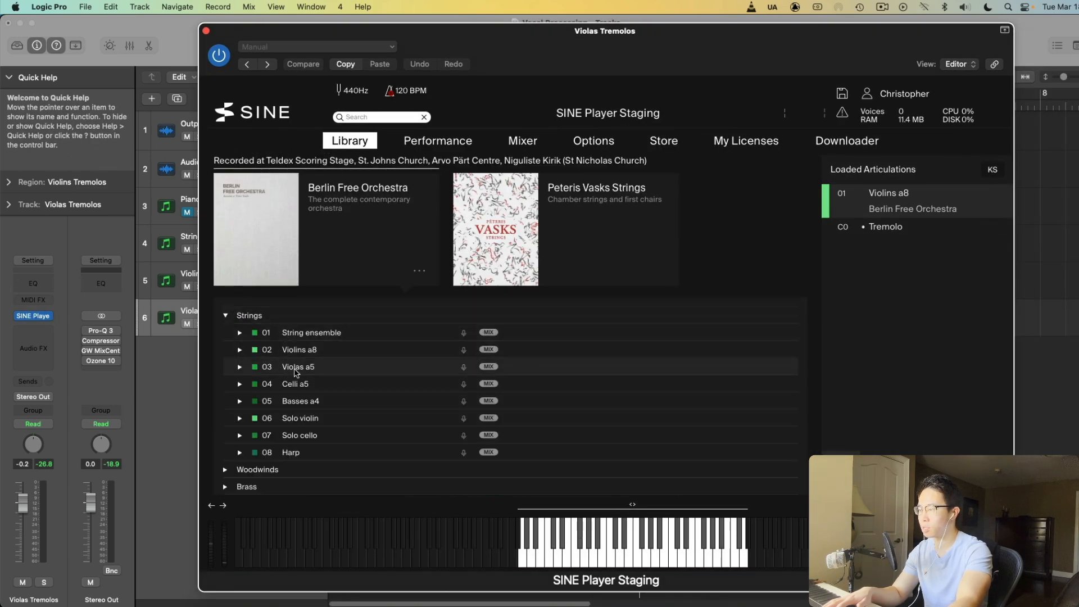
pyautogui.click(292, 368)
pyautogui.rightClick(859, 205)
pyautogui.click(797, 282)
pyautogui.doubleClick(498, 398)
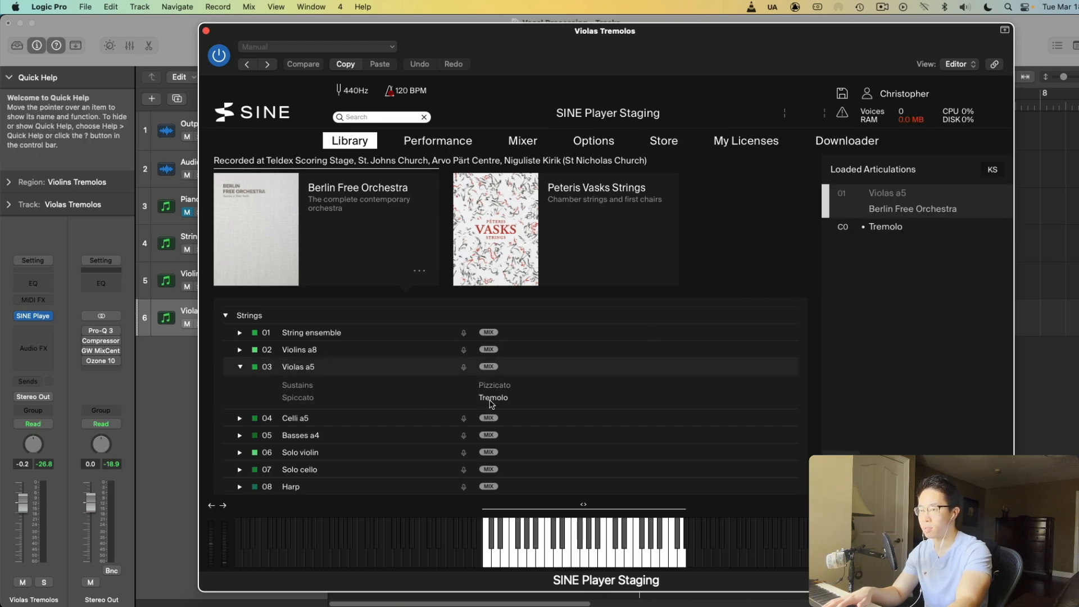
pyautogui.click(206, 32)
pyautogui.doubleClick(552, 101)
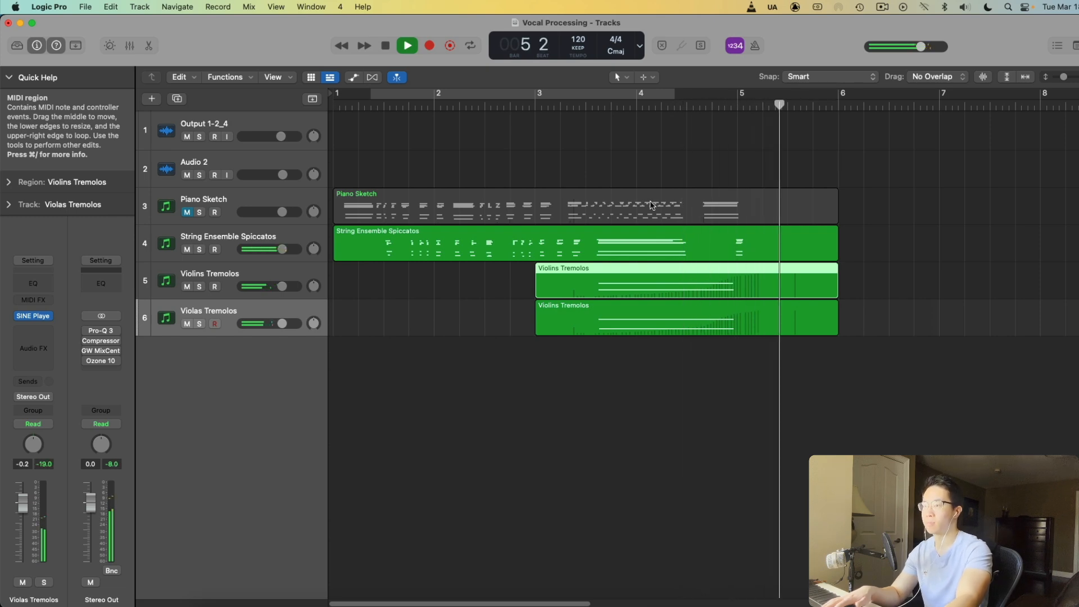
pyautogui.press('space')
# Duplicate the tremolo track twice, naming the new tracks Cellos Tremolos and Basses Tremolos
pyautogui.press('super+d')
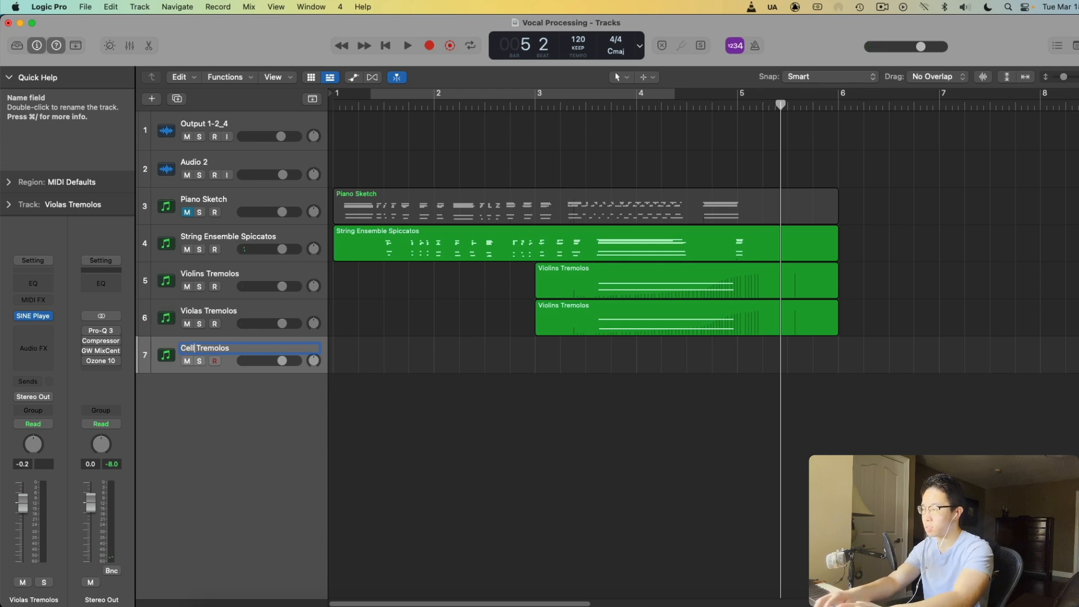
pyautogui.click(177, 99)
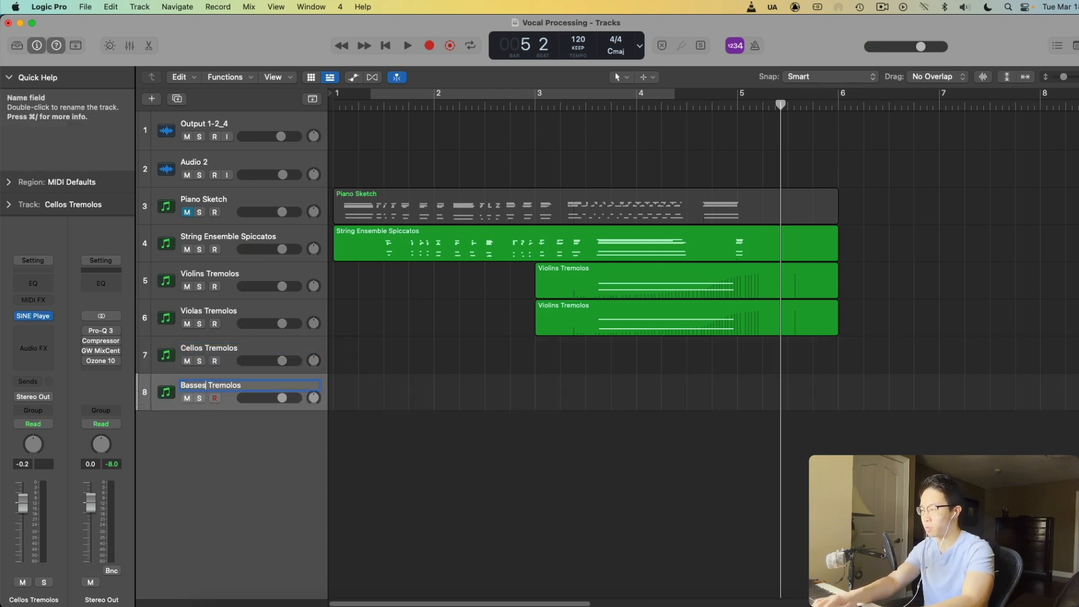
# Examine the pitches of the spiccato region's held chord after bar 3 beat 3 down to its lowest notes, and close the note editor
pyautogui.doubleClick(626, 250)
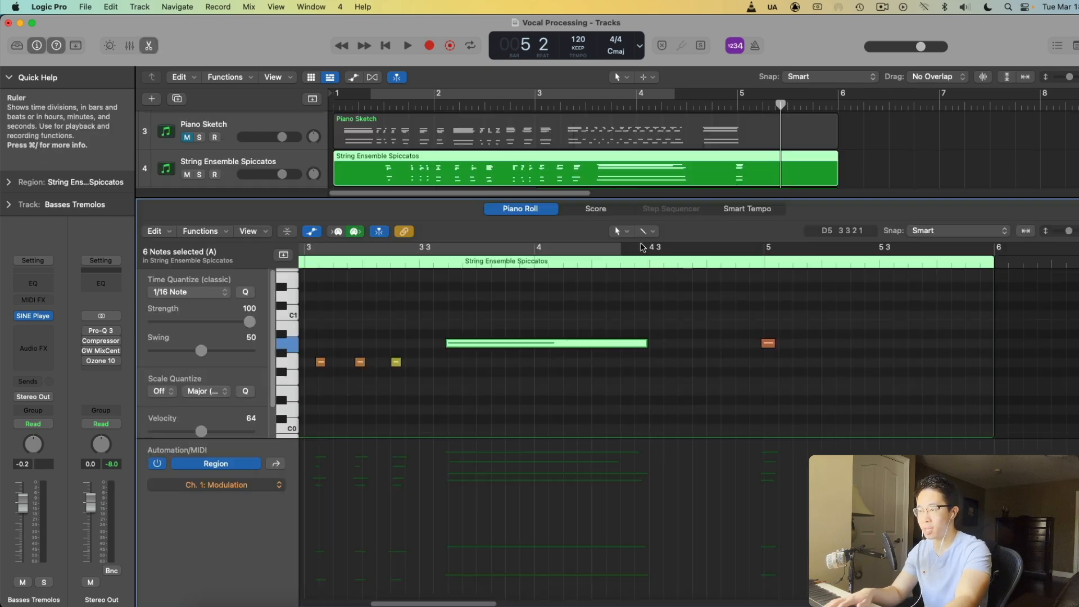
pyautogui.press('a')
pyautogui.scroll(10, 575, 378)
pyautogui.moveTo(511, 366); pyautogui.dragTo(501, 454)
pyautogui.scroll(-4, 502, 452)
pyautogui.moveTo(507, 392); pyautogui.dragTo(508, 450)
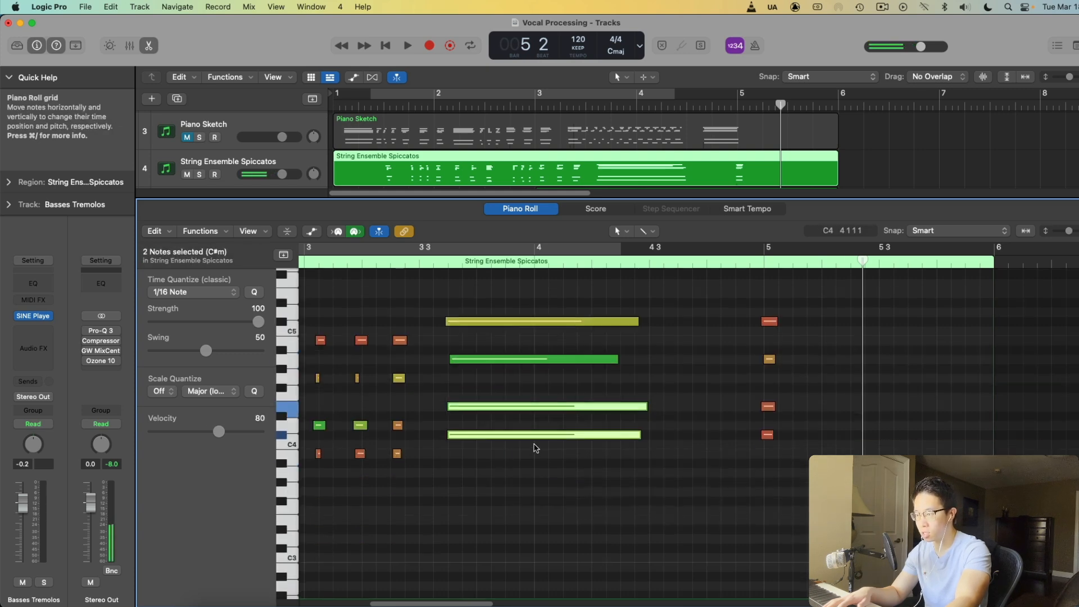
pyautogui.scroll(-8, 538, 438)
pyautogui.scroll(-3, 504, 451)
pyautogui.moveTo(505, 454); pyautogui.dragTo(505, 494)
pyautogui.click(150, 46)
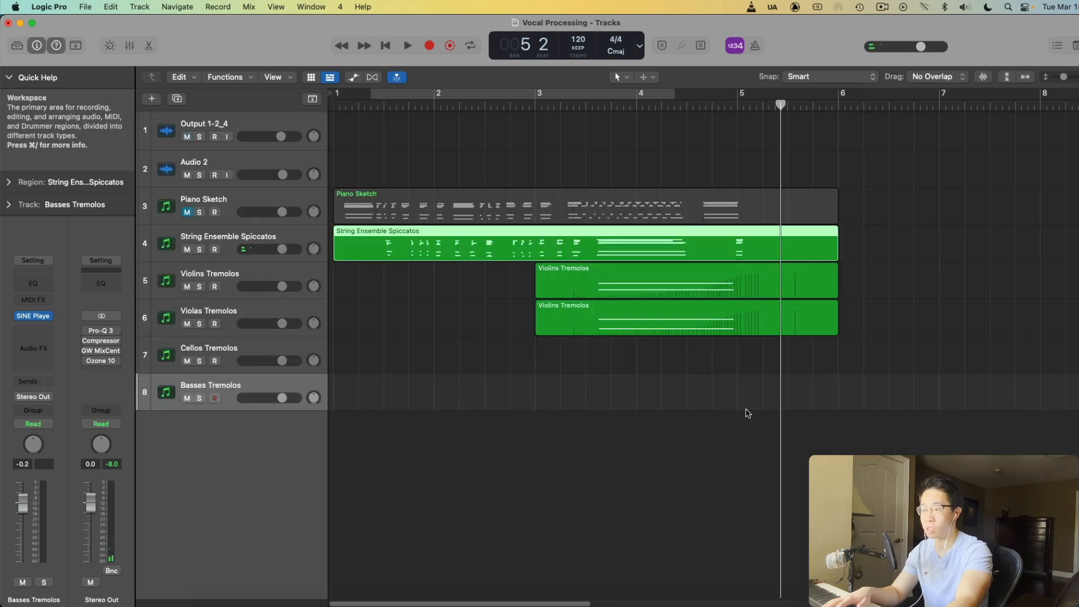
# On the Cellos Tremolos track, load Berlin Free Orchestra's Celli a5 Tremolo in SINE Player and remove the Violas a5 instrument
pyautogui.click(265, 353)
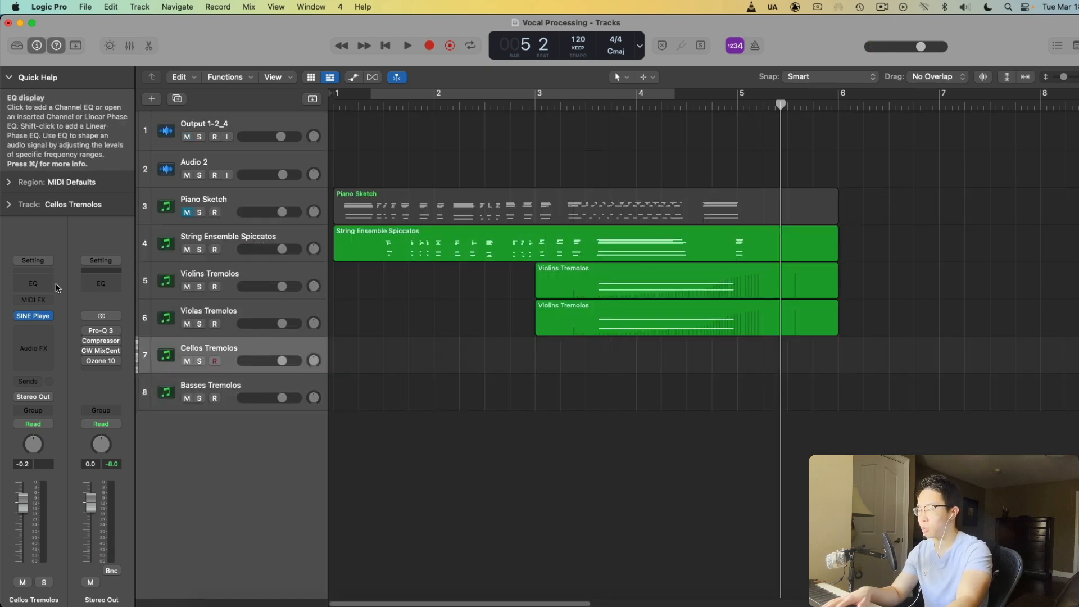
pyautogui.click(33, 316)
pyautogui.moveTo(808, 168); pyautogui.dragTo(595, 22)
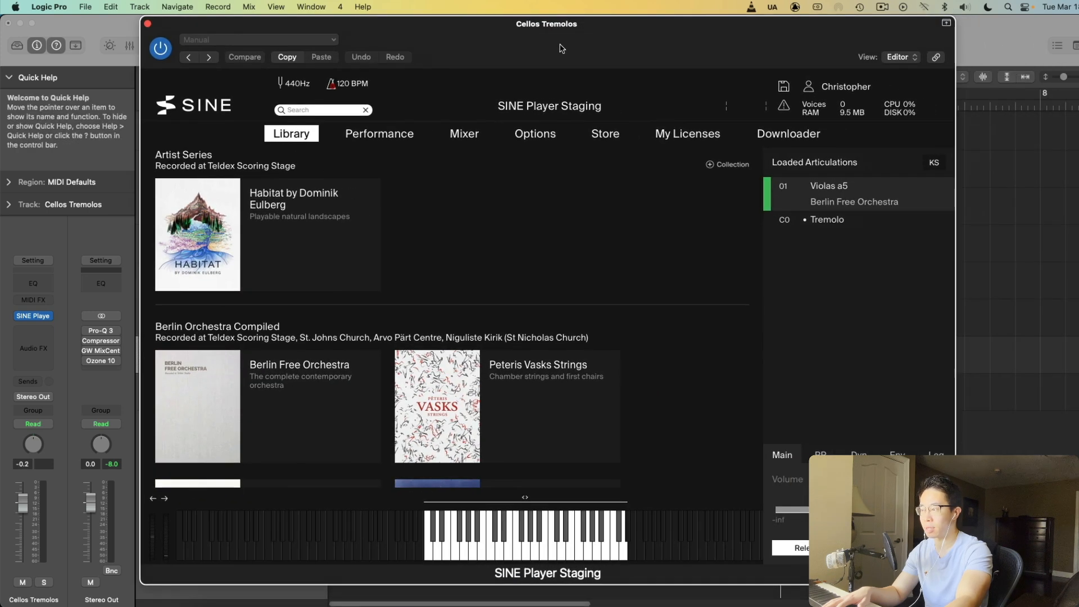
pyautogui.click(289, 411)
pyautogui.click(217, 288)
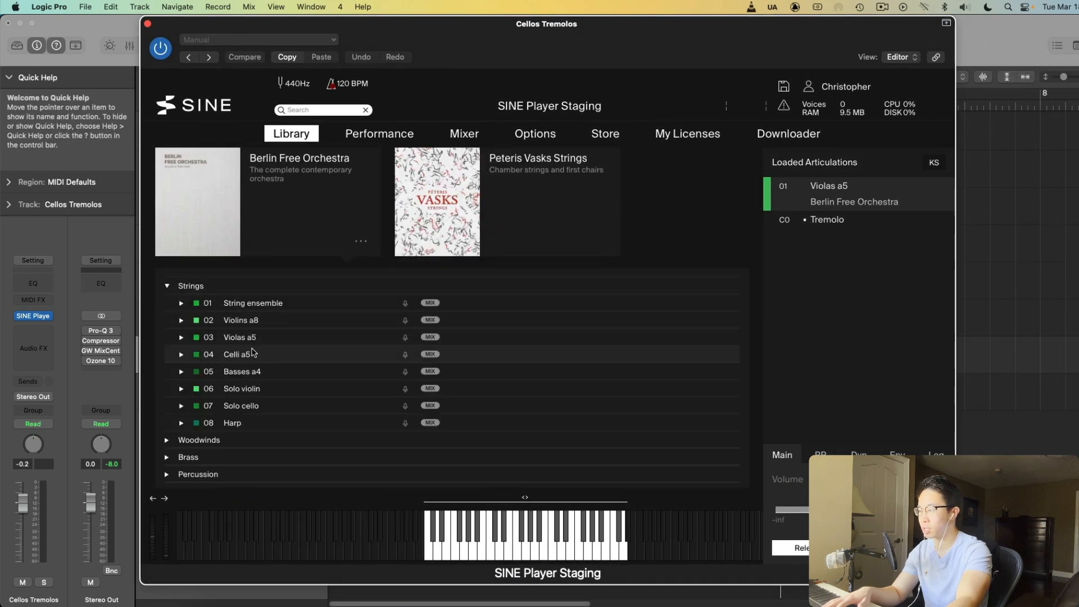
pyautogui.click(263, 355)
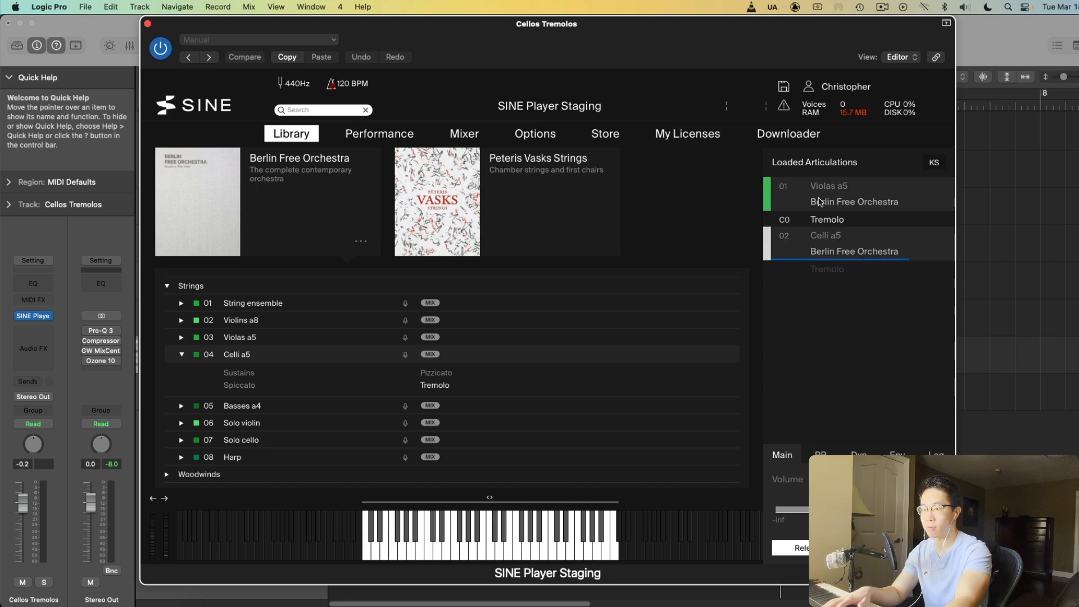
pyautogui.rightClick(807, 245)
pyautogui.rightClick(856, 275)
pyautogui.rightClick(834, 202)
pyautogui.click(801, 280)
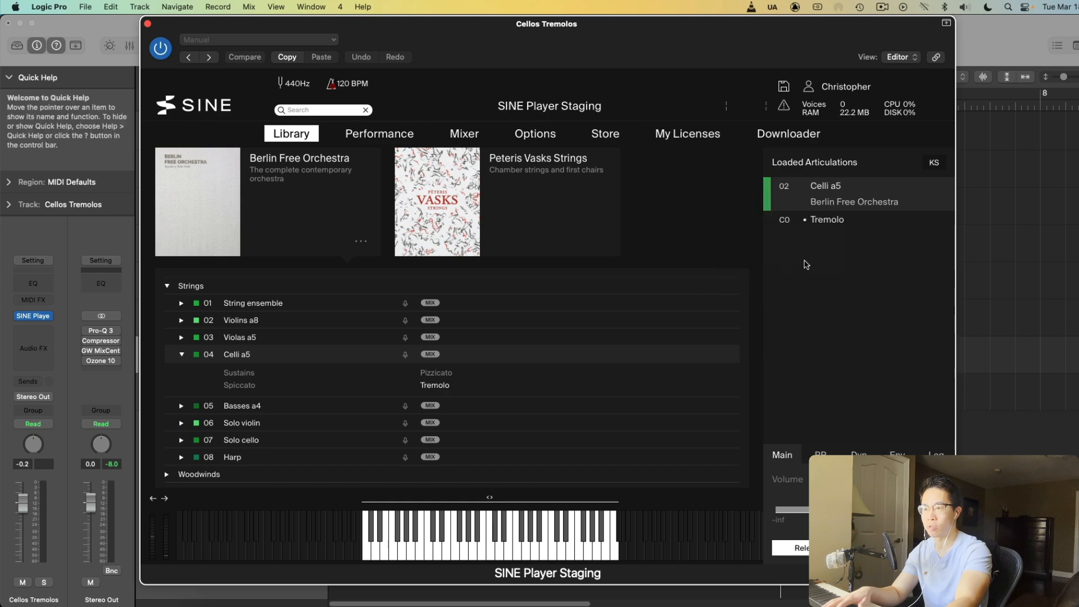
# Close SINE Player and record a cello tremolo note on the Cellos Tremolos track, held from after bar 3 beat 3 to bar 5
pyautogui.click(786, 188)
pyautogui.click(808, 222)
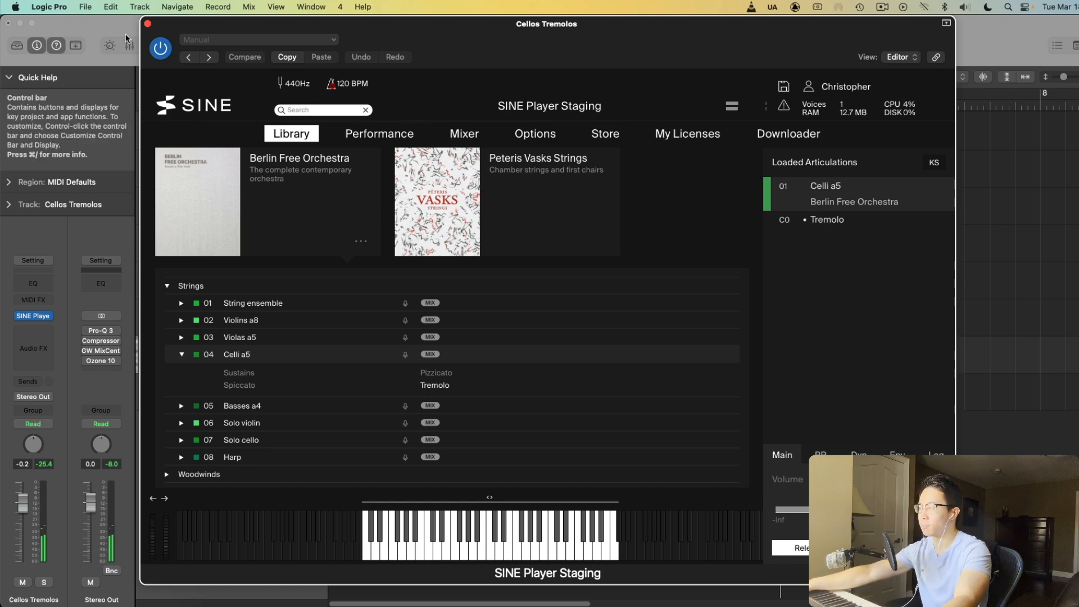
pyautogui.click(148, 23)
pyautogui.click(538, 105)
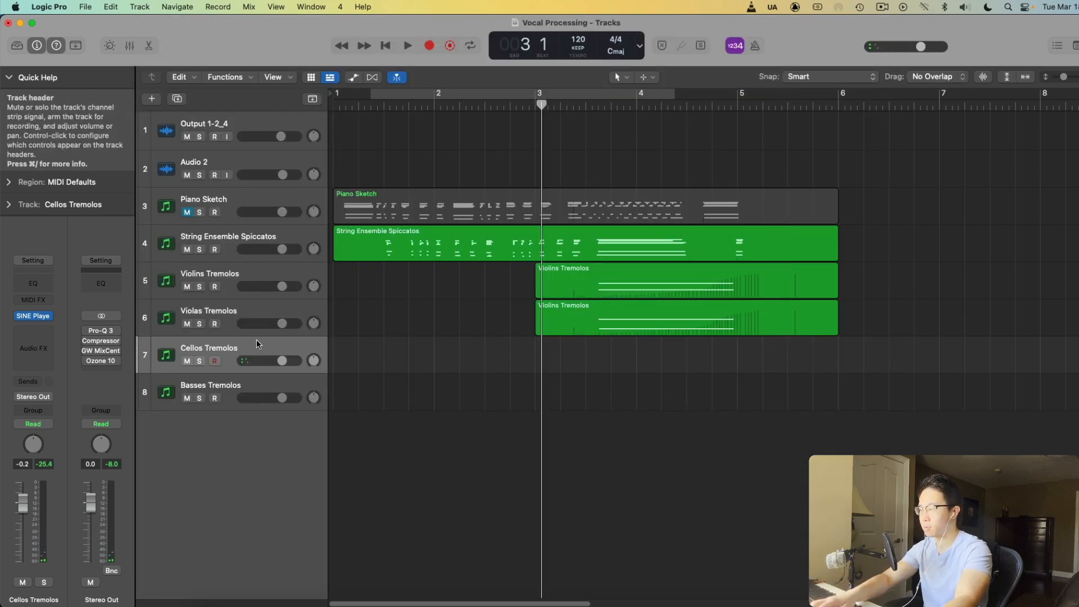
pyautogui.press('r')
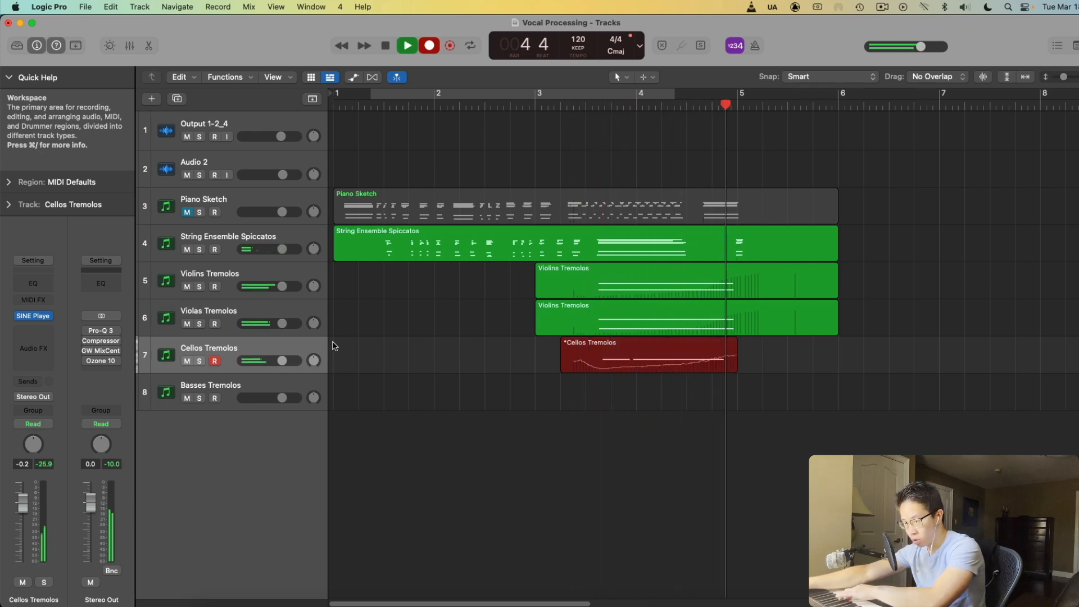
pyautogui.press('space')
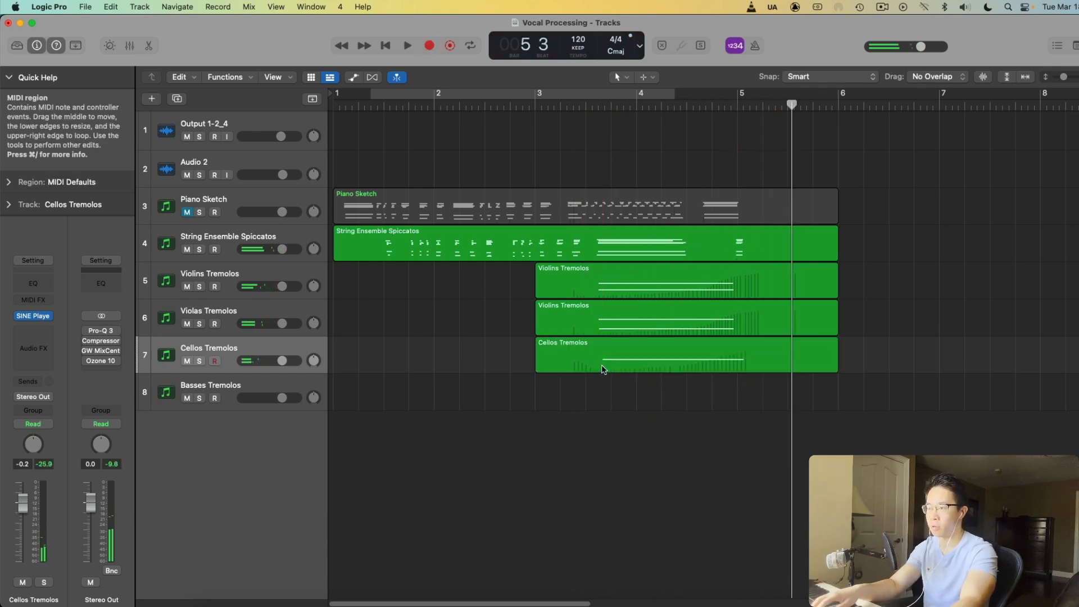
# Copy the Cellos Tremolos region onto the Basses Tremolos track at bar 3
pyautogui.click(537, 101)
pyautogui.press('super+c')
pyautogui.click(240, 386)
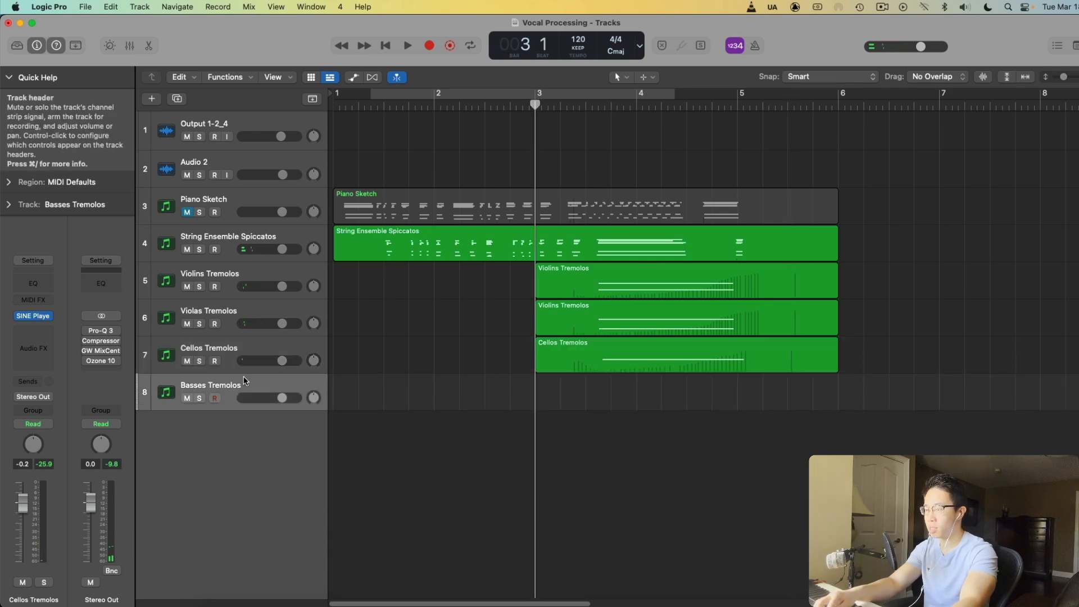
pyautogui.press('super+v')
# Remove the Violas a5 instrument from SINE Player on the Basses Tremolos track
pyautogui.click(33, 315)
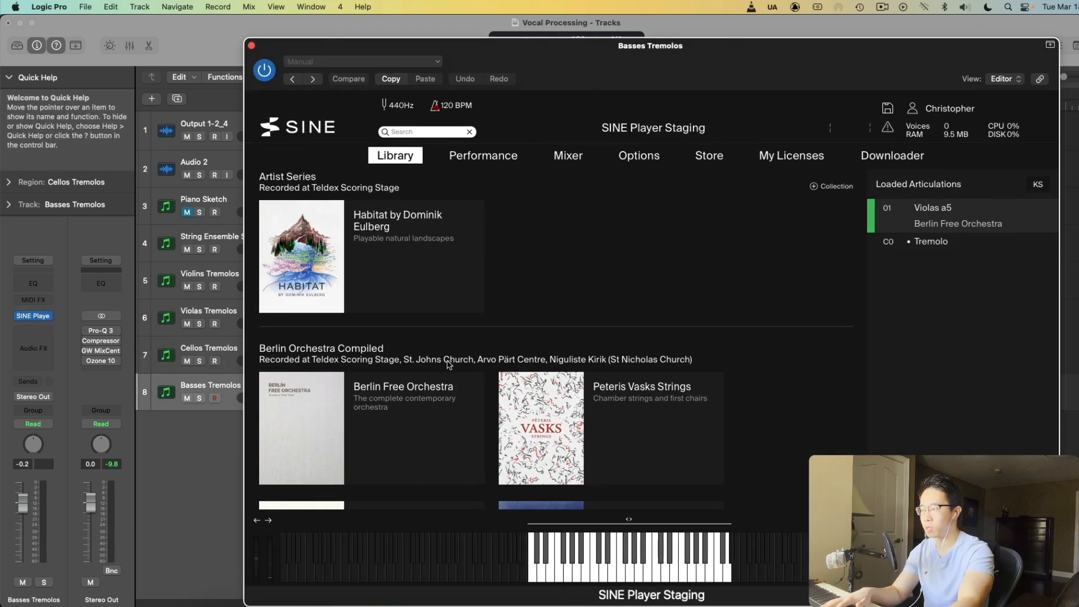
pyautogui.scroll(-3, 450, 364)
pyautogui.rightClick(957, 220)
pyautogui.click(915, 296)
# Check which articulations Berlin Free Orchestra offers for Basses a4 compared with Celli a5, and close SINE Player
pyautogui.click(325, 339)
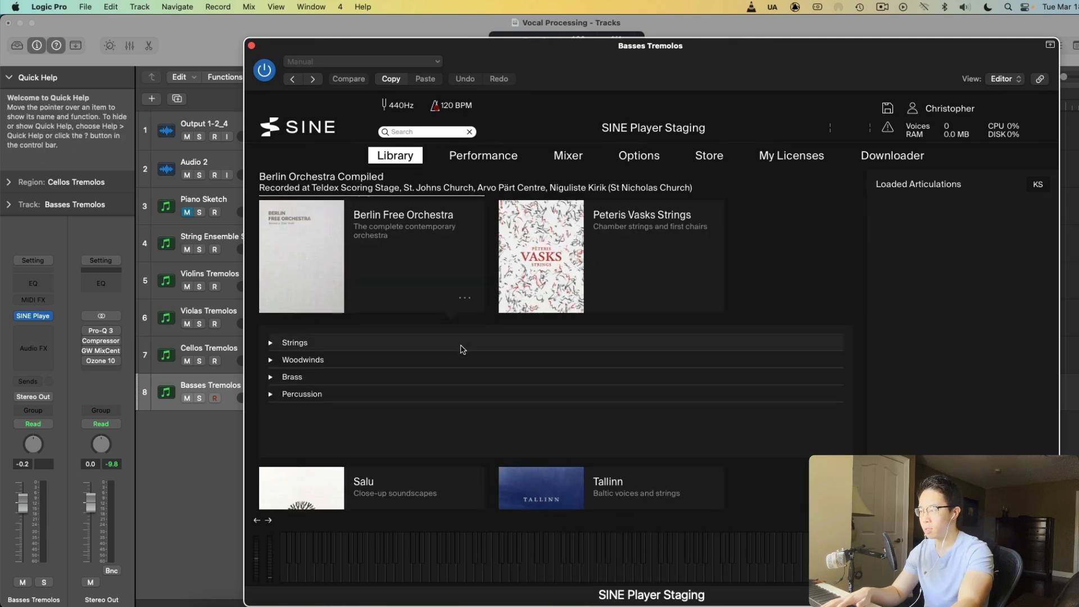
pyautogui.click(294, 343)
pyautogui.scroll(-1, 351, 446)
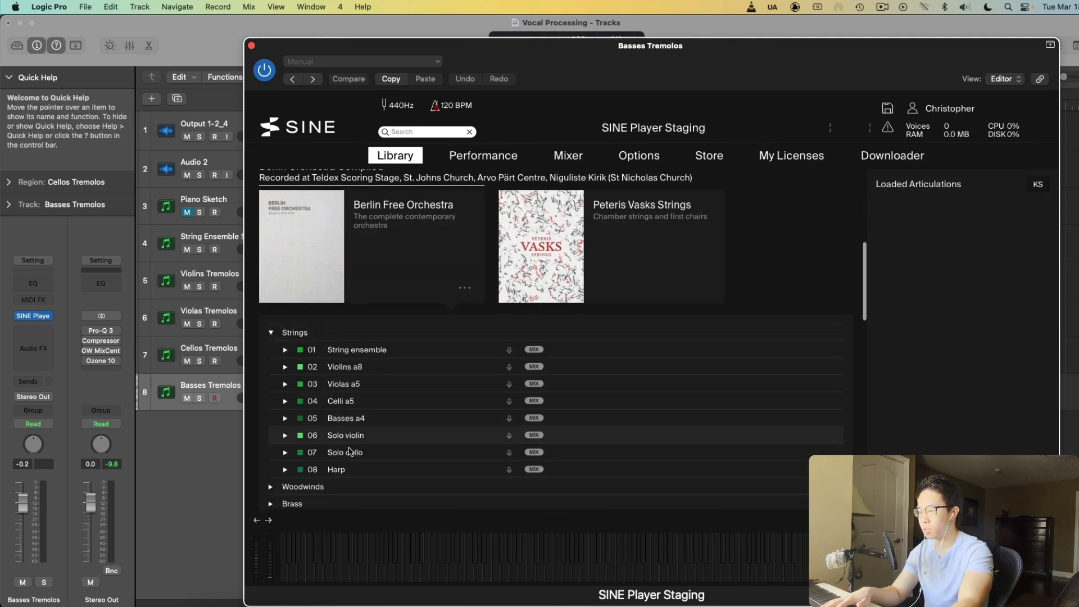
pyautogui.click(345, 420)
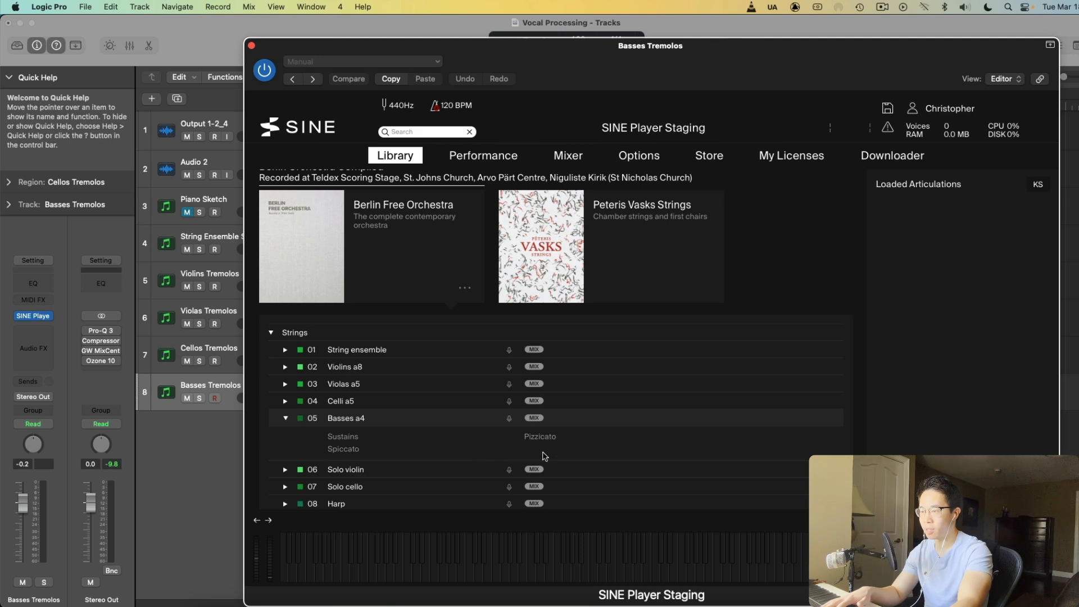
pyautogui.click(487, 404)
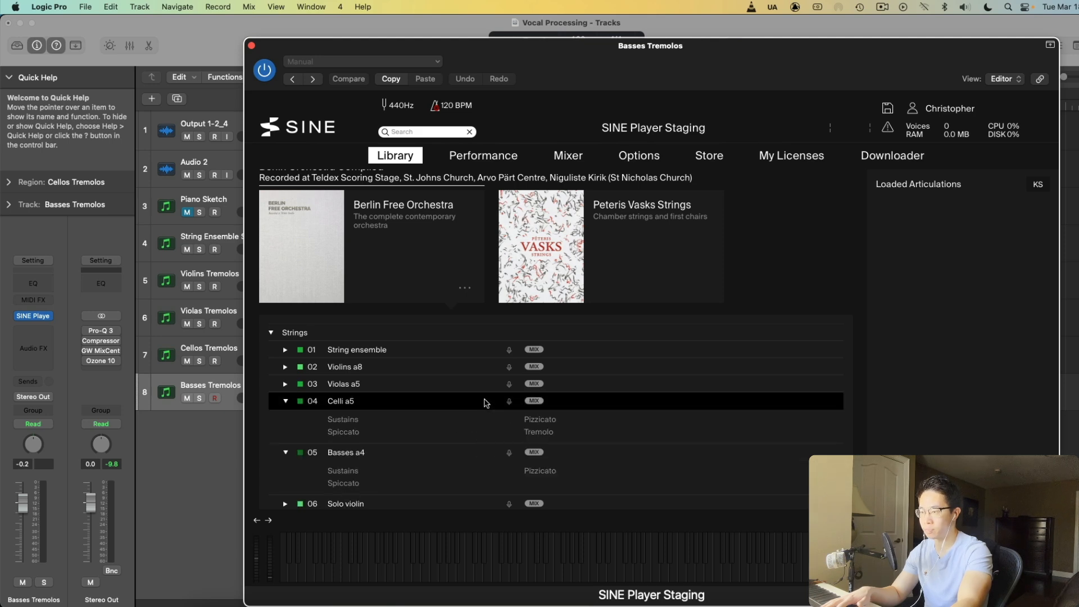
pyautogui.click(487, 404)
pyautogui.click(251, 45)
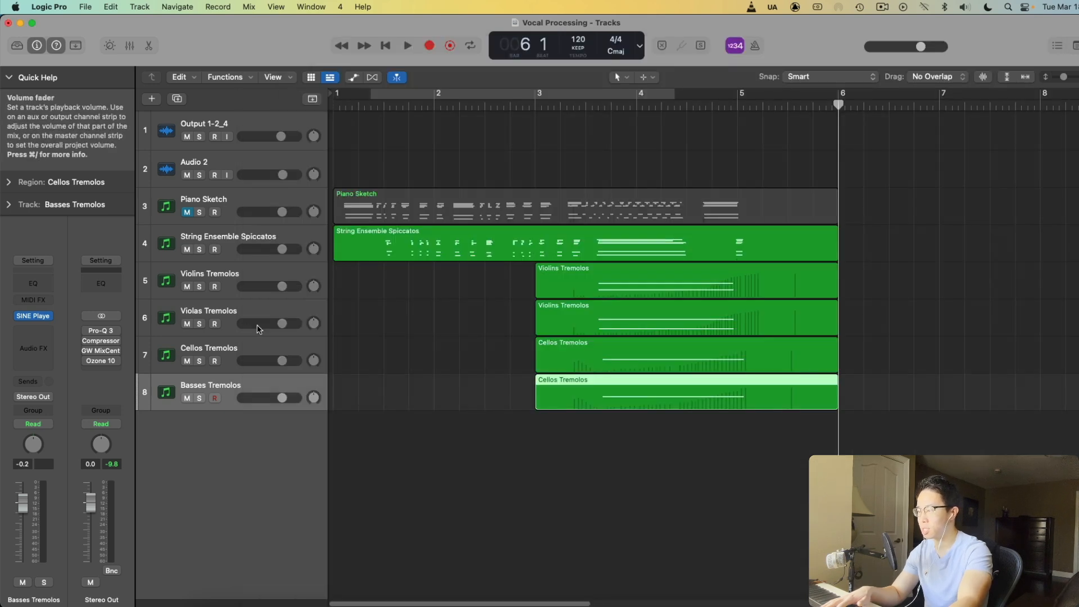
# On the Basses Tremolos track, load Berlin Free Orchestra's Basses a4 Sustains in SINE Player and close the plugin window
pyautogui.click(258, 336)
pyautogui.click(252, 347)
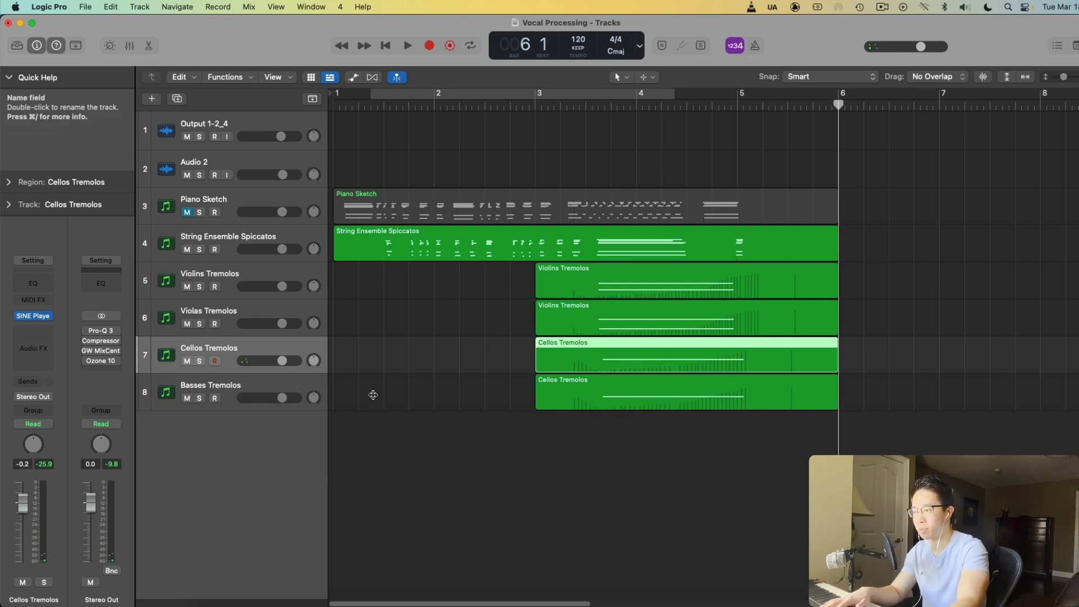
pyautogui.click(270, 385)
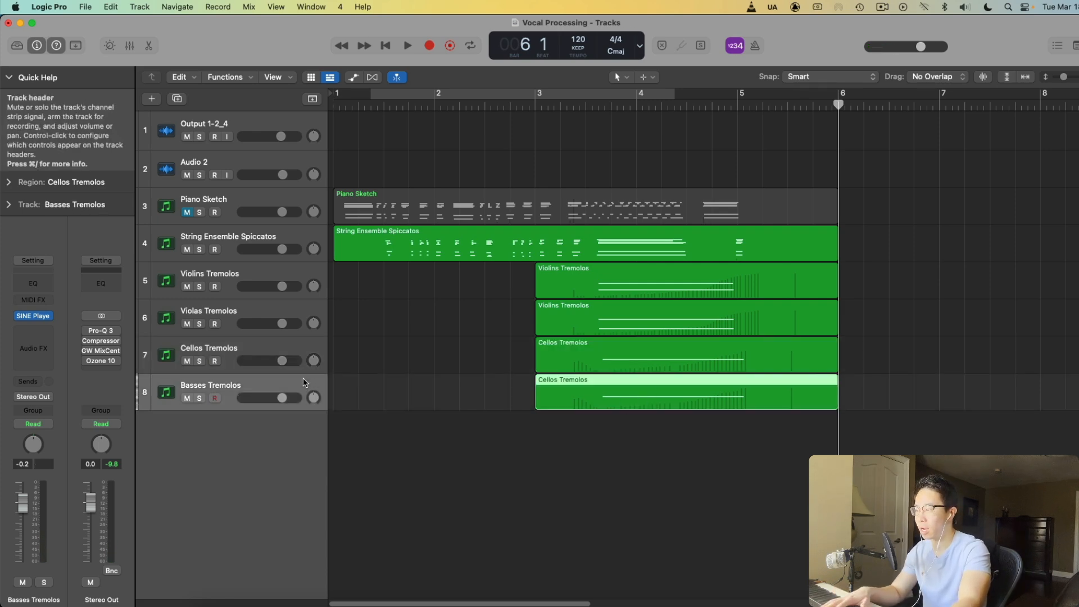
pyautogui.click(33, 316)
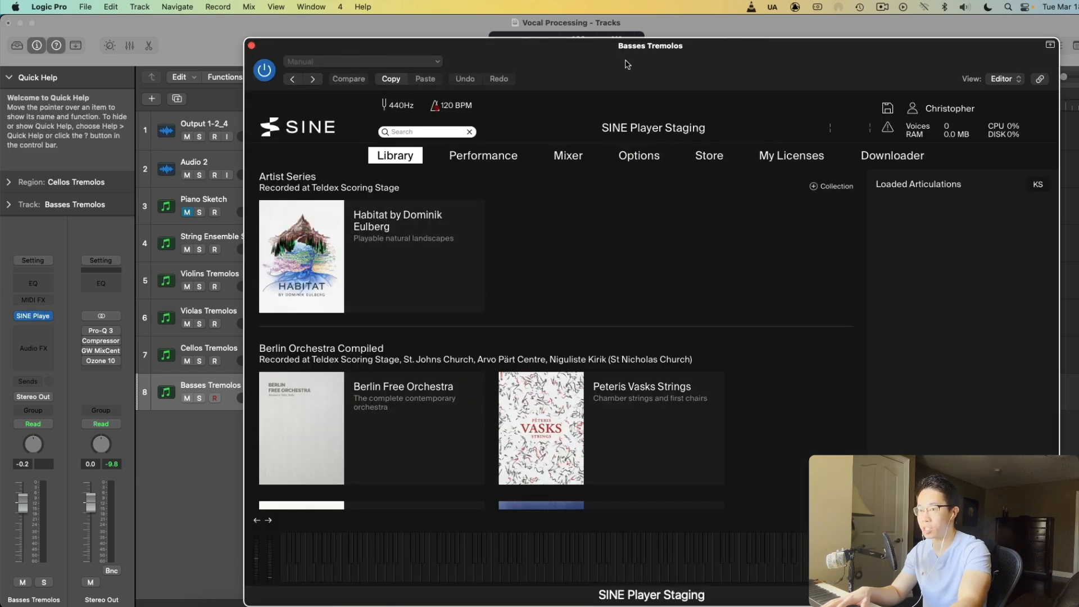
pyautogui.scroll(-3, 411, 264)
pyautogui.click(303, 388)
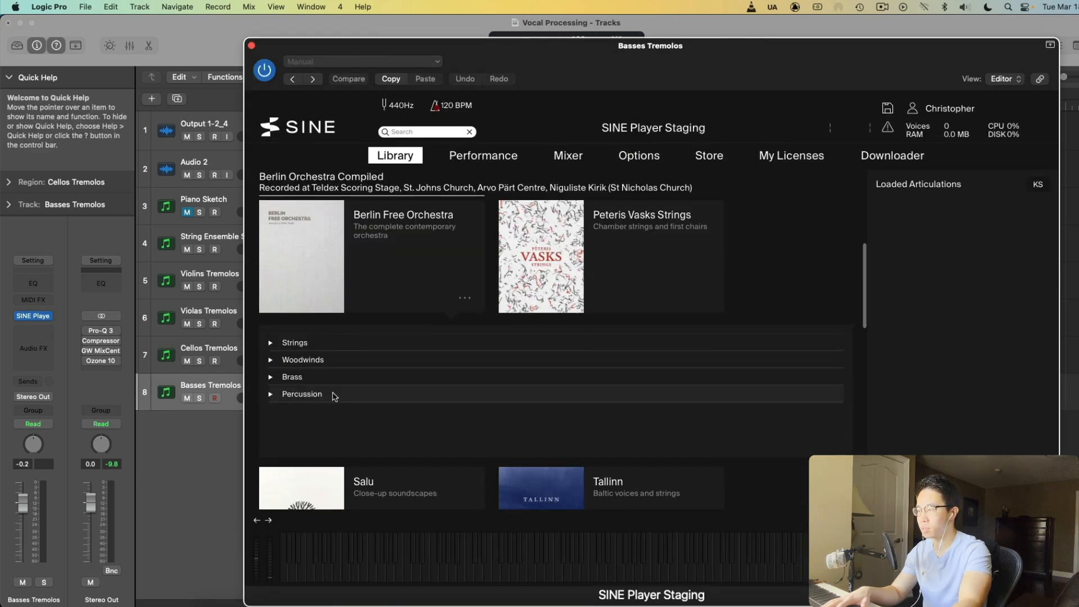
pyautogui.click(306, 347)
pyautogui.click(365, 429)
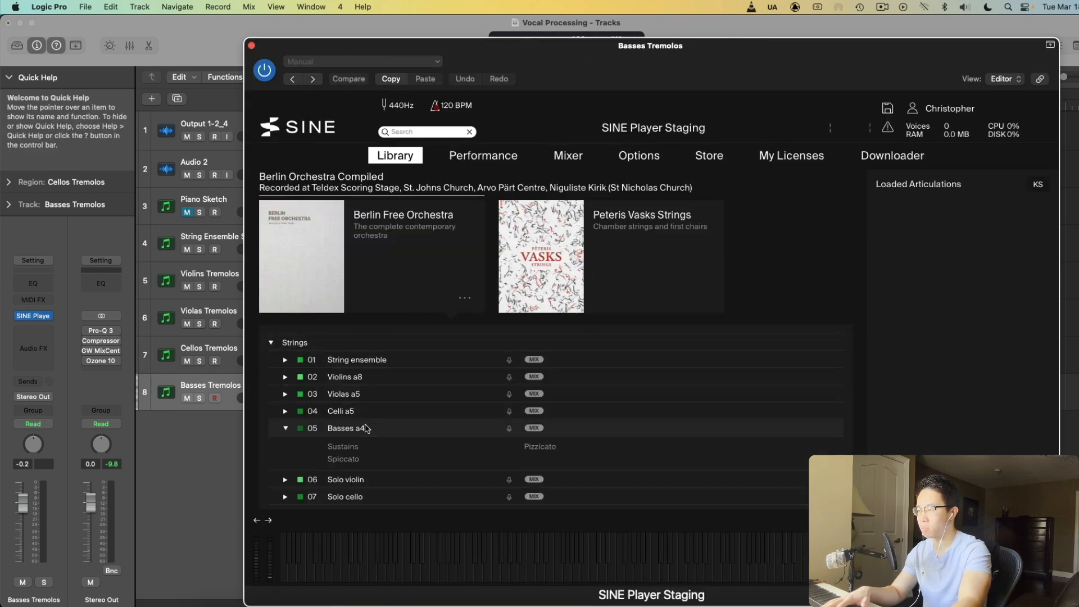
pyautogui.click(352, 449)
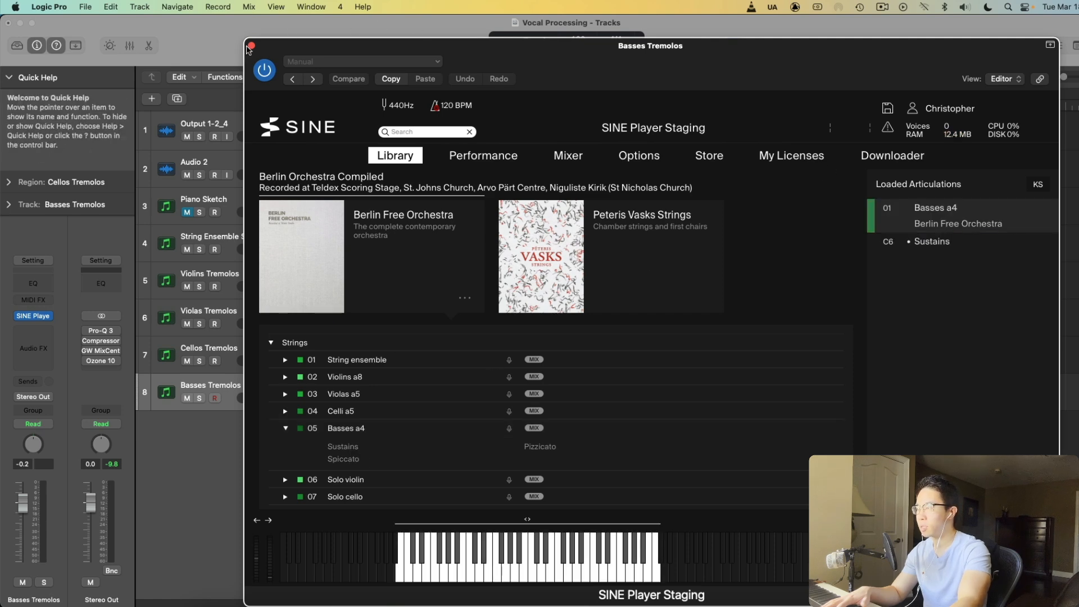
pyautogui.click(252, 45)
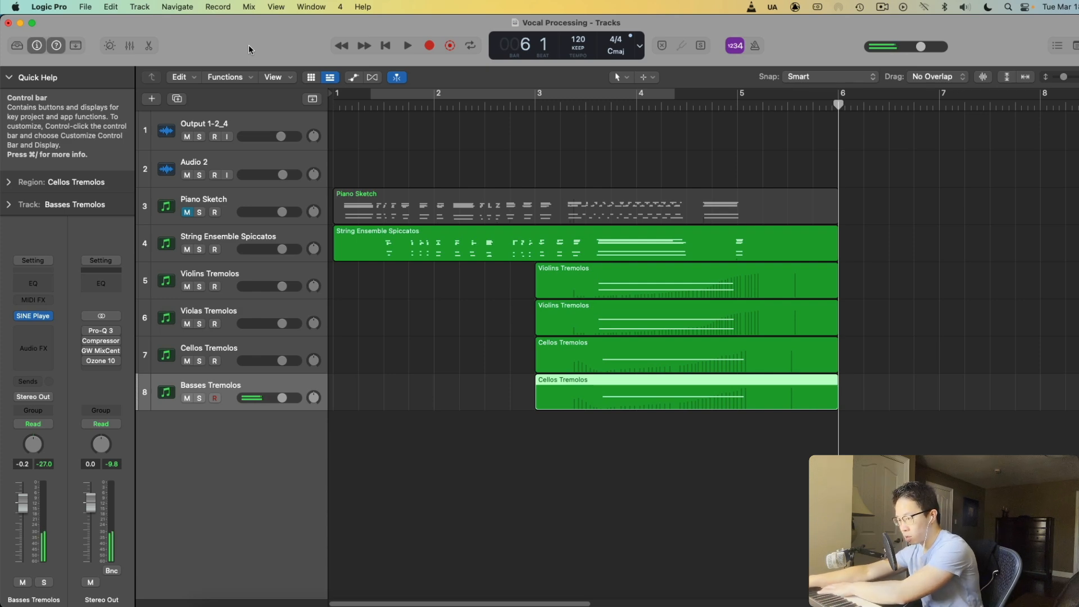
# Try to record a bass sustain over the copied region on the Basses Tremolos track, with cycle mode off
pyautogui.doubleClick(498, 96)
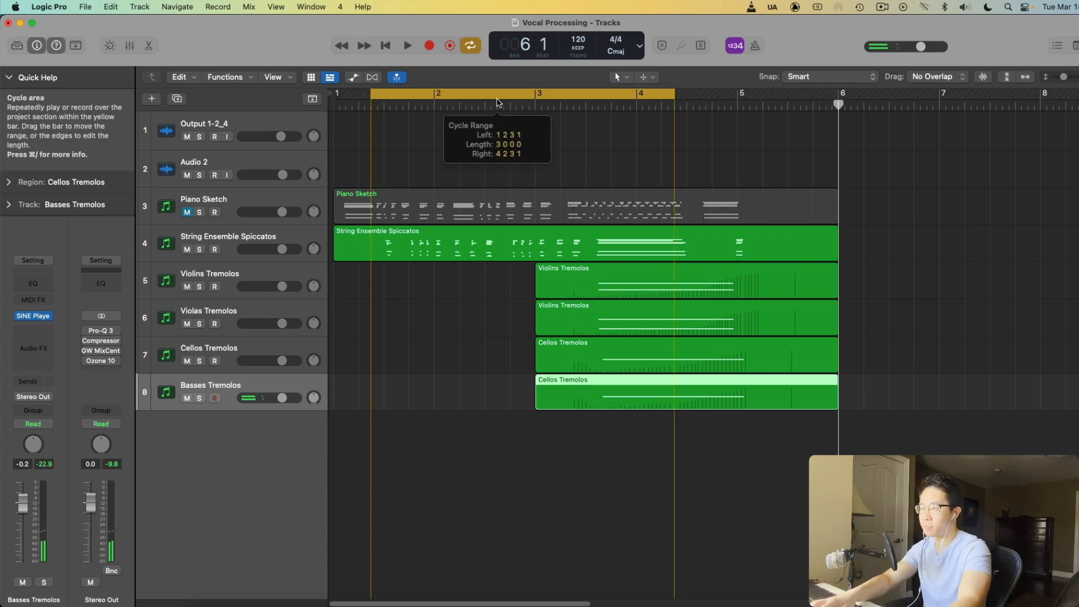
pyautogui.press('c')
pyautogui.press('r')
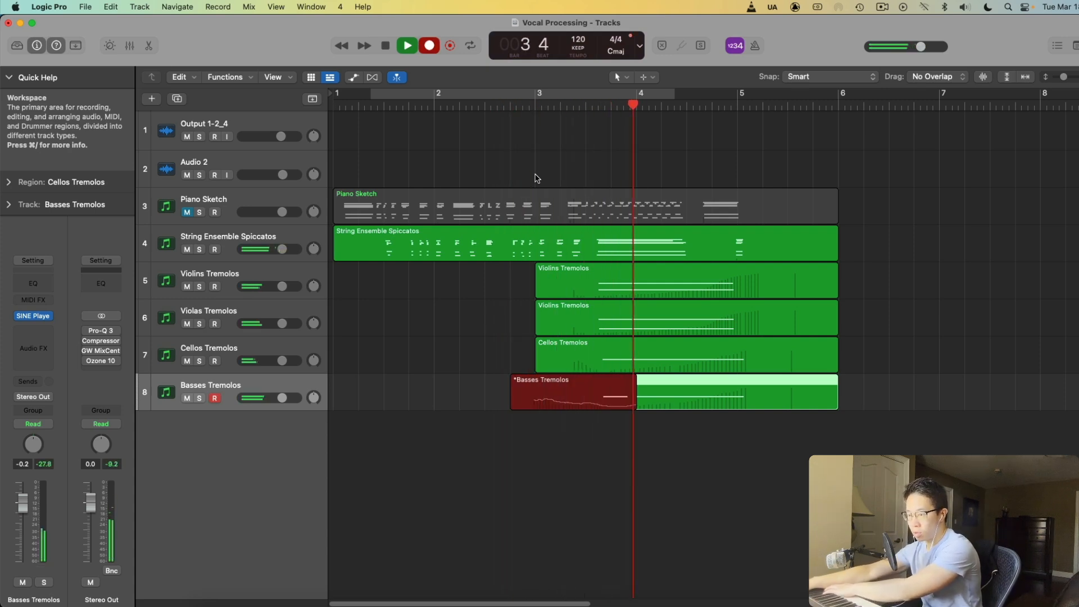
pyautogui.press('space')
pyautogui.press('super+z')
# Delete the copied cello region from the Basses Tremolos track and record a bass note held from after bar 3 beat 3 to bar 5
pyautogui.click(594, 398)
pyautogui.press('Delete')
pyautogui.click(492, 107)
pyautogui.press('space')
pyautogui.press('r')
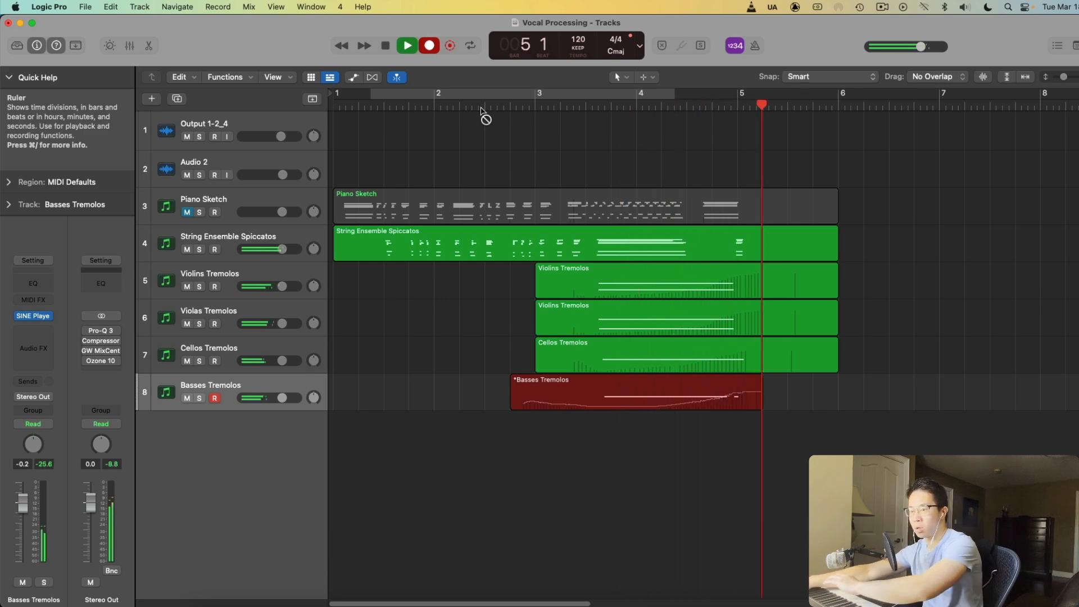
pyautogui.press('space')
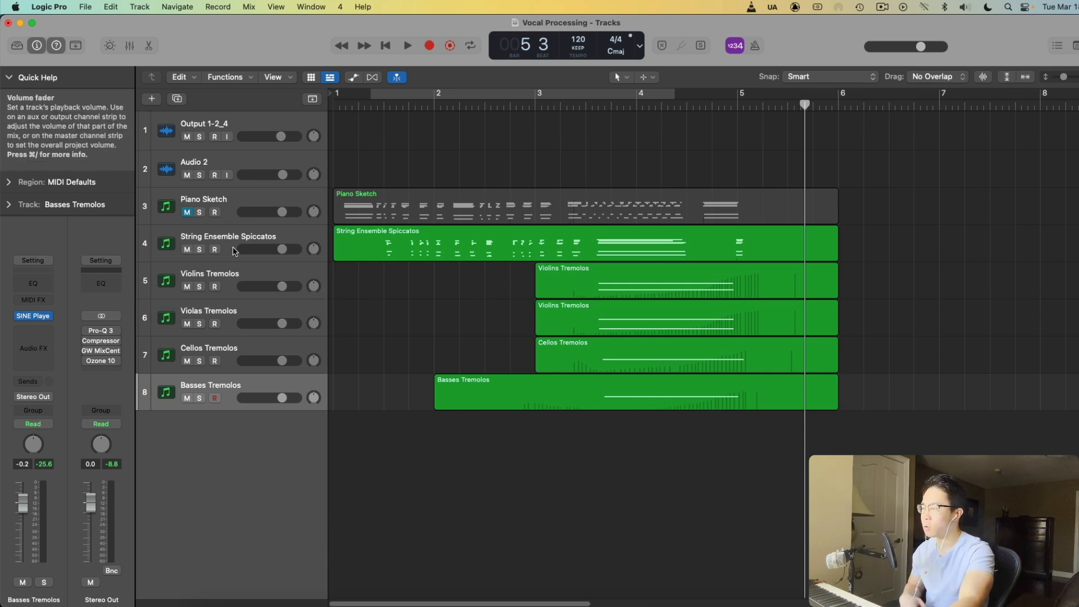
# Duplicate the Basses Tremolos track and open the Berlin Free Orchestra library in the new track's SINE Player
pyautogui.click(177, 98)
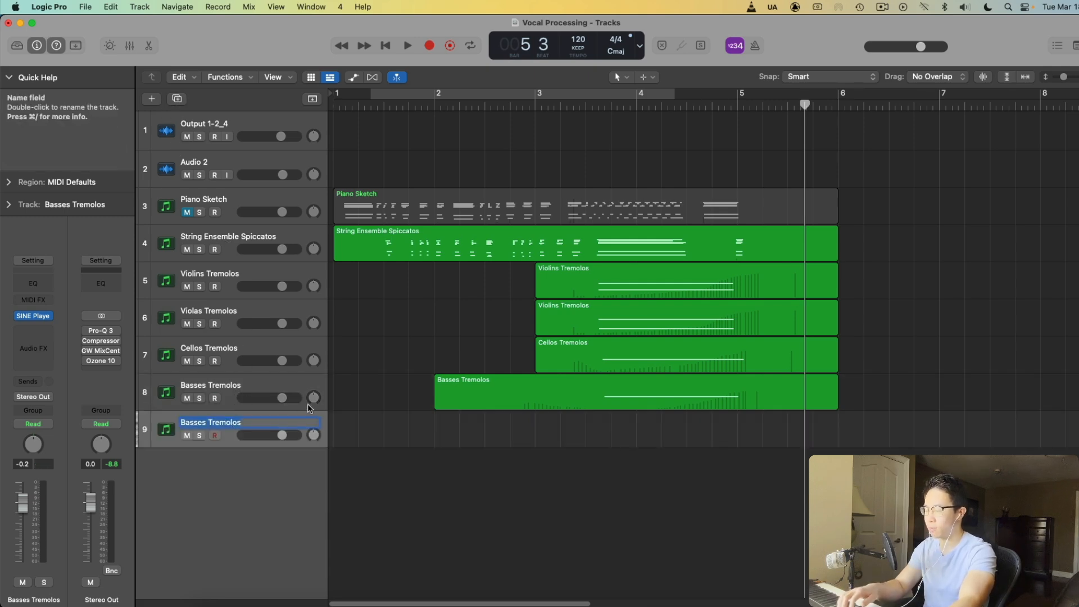
pyautogui.click(33, 316)
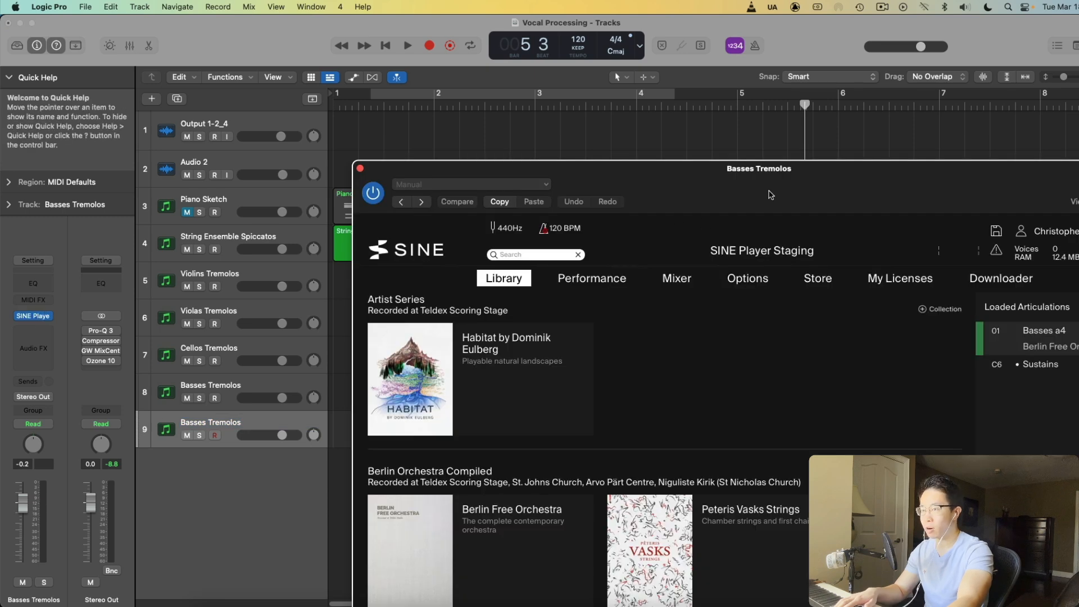
pyautogui.scroll(-5, 521, 314)
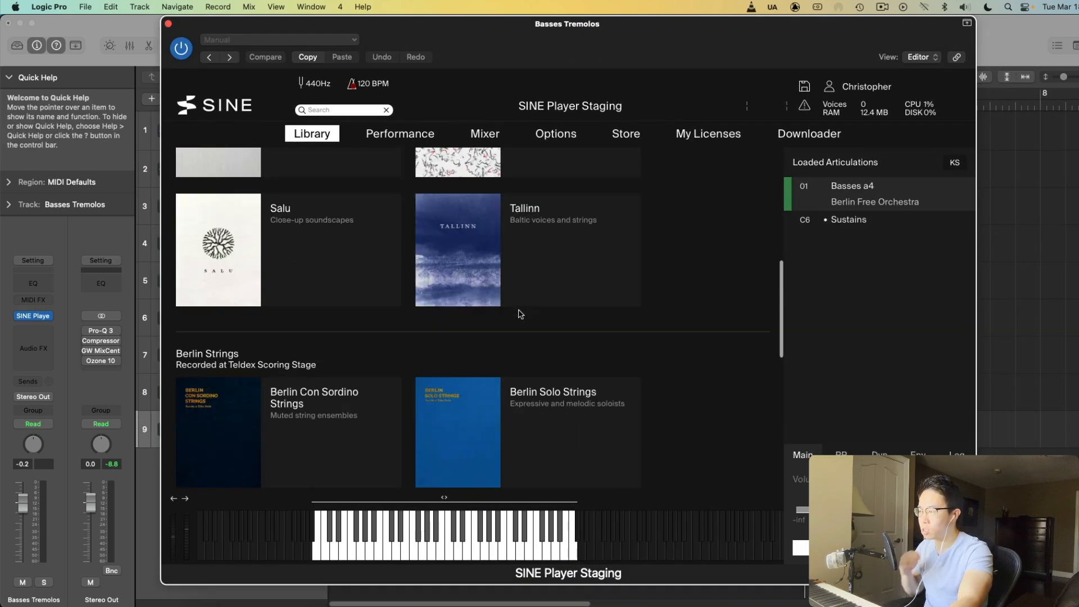
pyautogui.scroll(4, 521, 314)
pyautogui.click(328, 310)
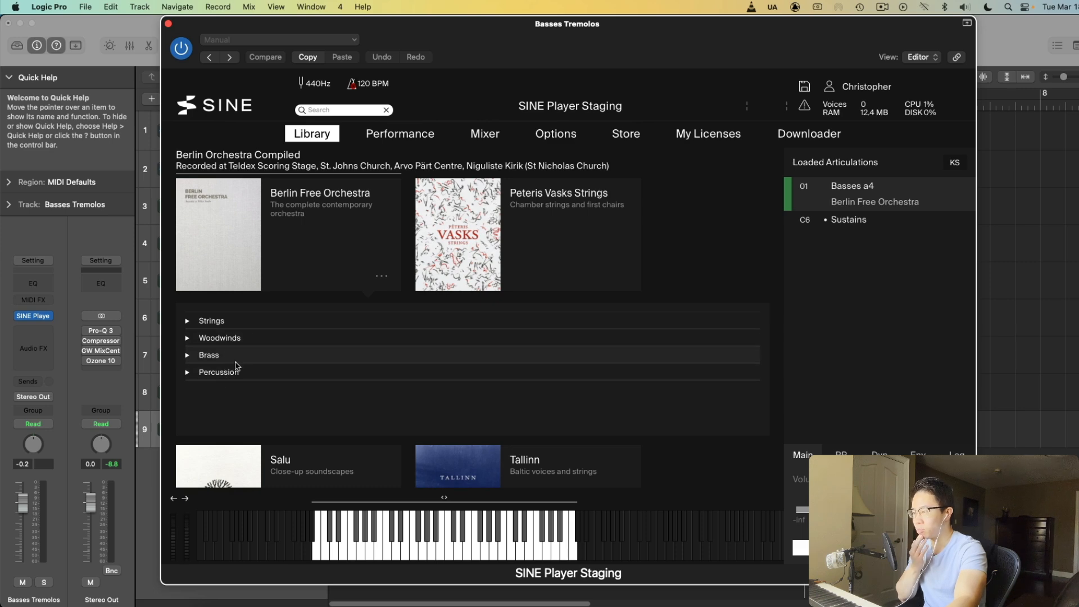
# Examine the articulations of the Berlin Free Orchestra brass, including Brass ensemble, Trumpets a3, French horns a4 and Solo trumpet
pyautogui.click(241, 356)
pyautogui.scroll(-3, 416, 326)
pyautogui.click(332, 305)
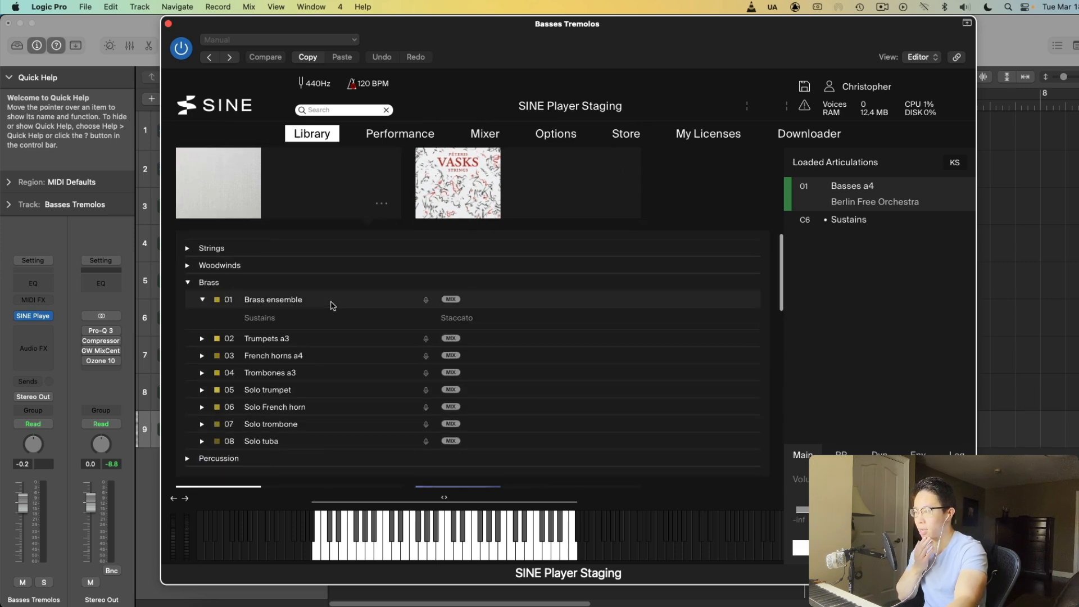
pyautogui.click(288, 340)
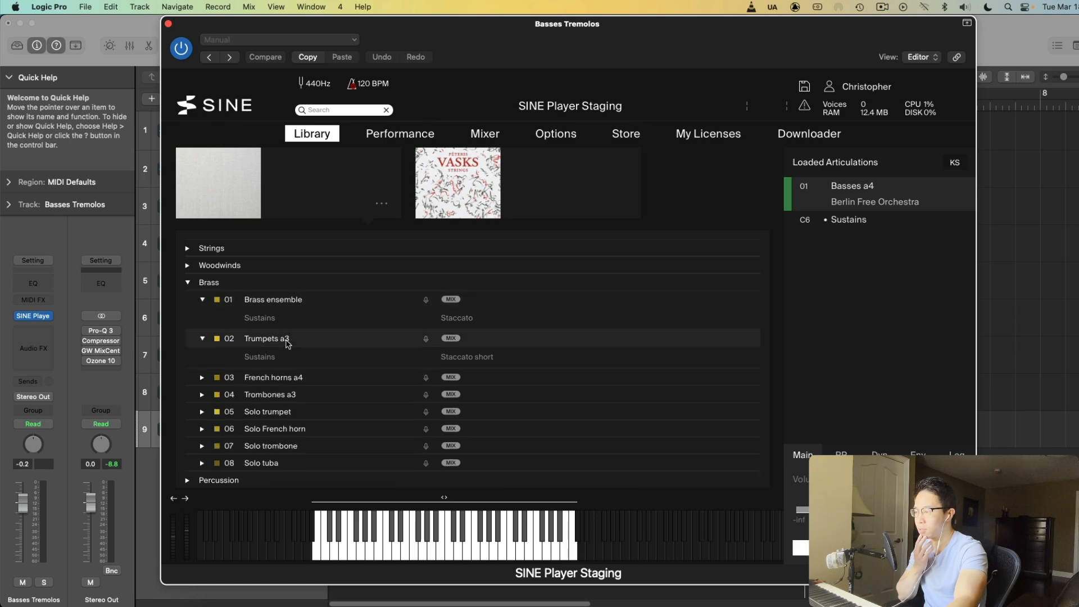
pyautogui.click(297, 378)
pyautogui.scroll(-1, 339, 414)
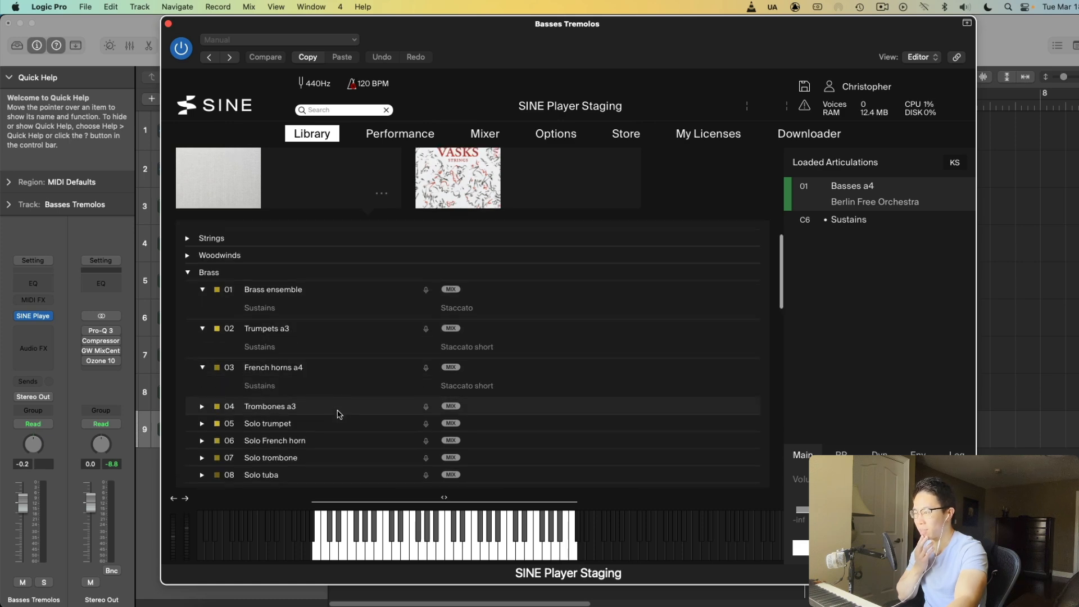
pyautogui.click(294, 423)
pyautogui.click(296, 407)
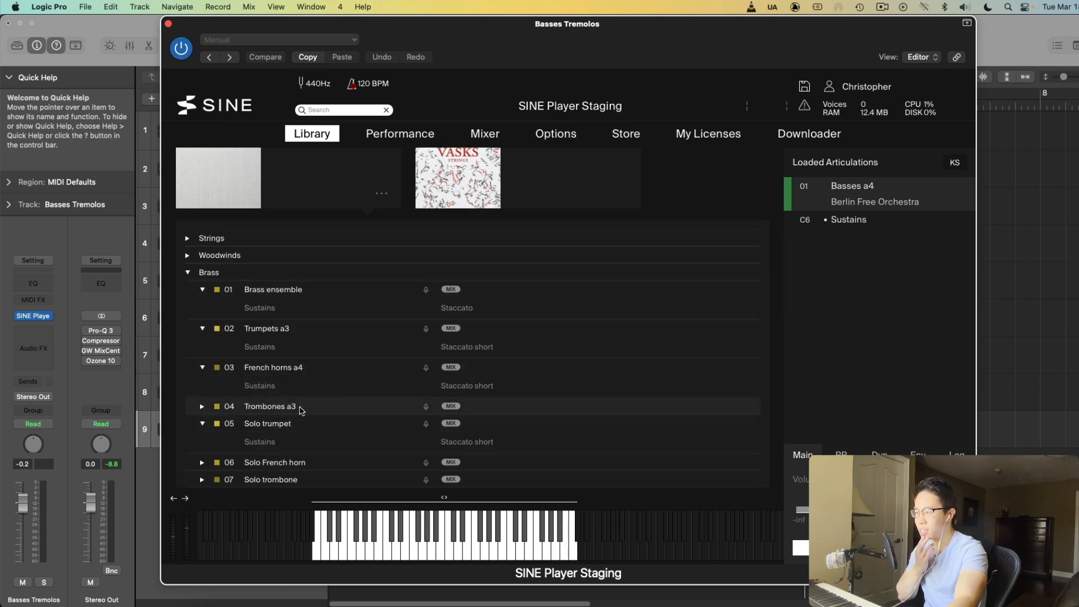
pyautogui.click(287, 445)
pyautogui.click(287, 406)
pyautogui.click(284, 367)
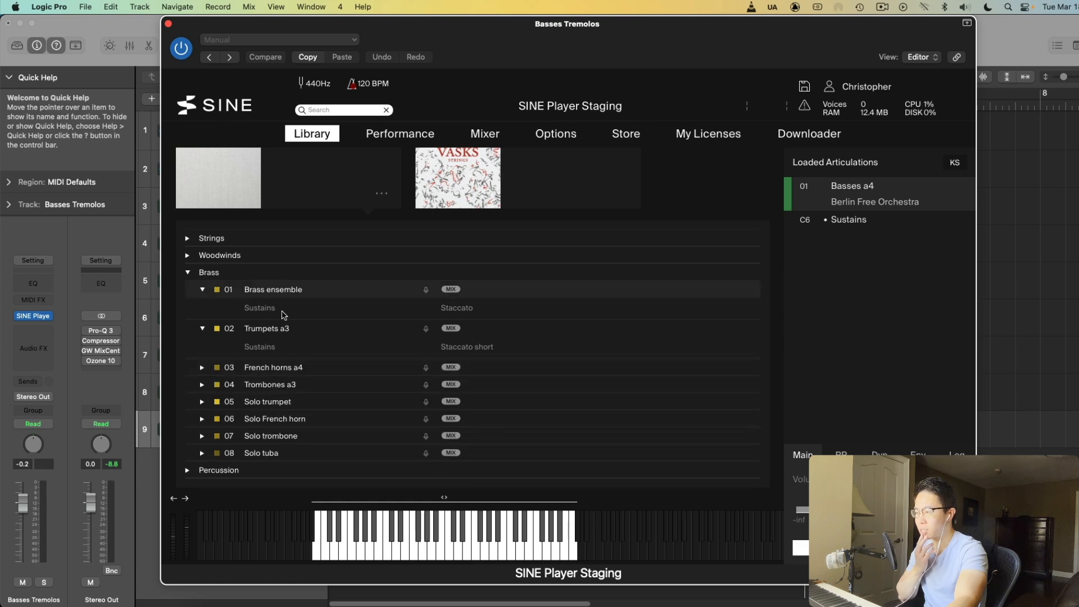
pyautogui.click(284, 328)
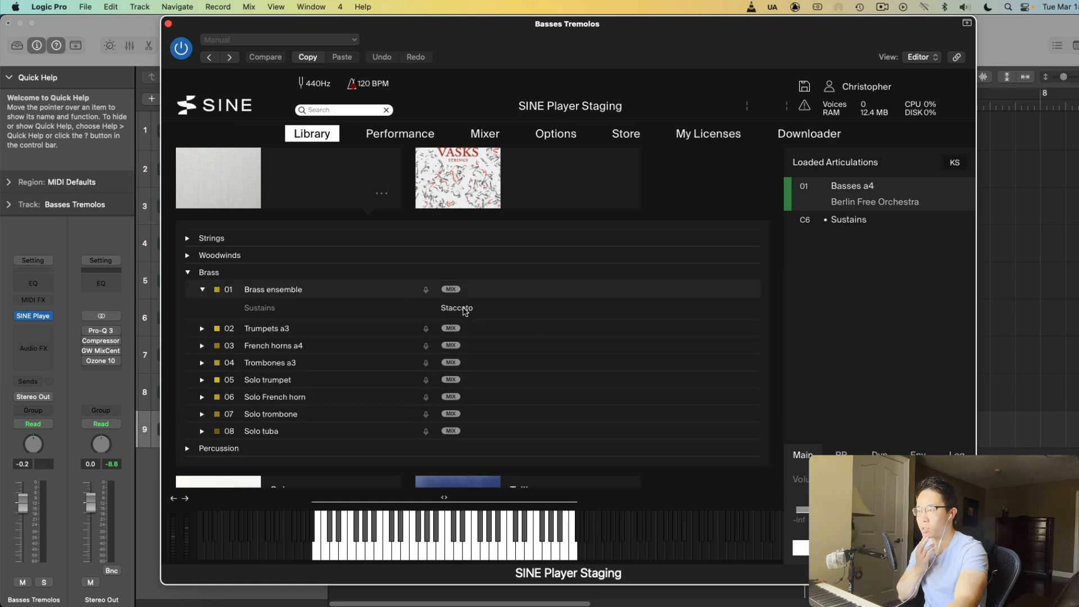
# Replace Basses a4 with Berlin Free Orchestra's Brass ensemble Staccato on the new track, and move the plugin window clear of the tracks
pyautogui.rightClick(804, 191)
pyautogui.click(841, 265)
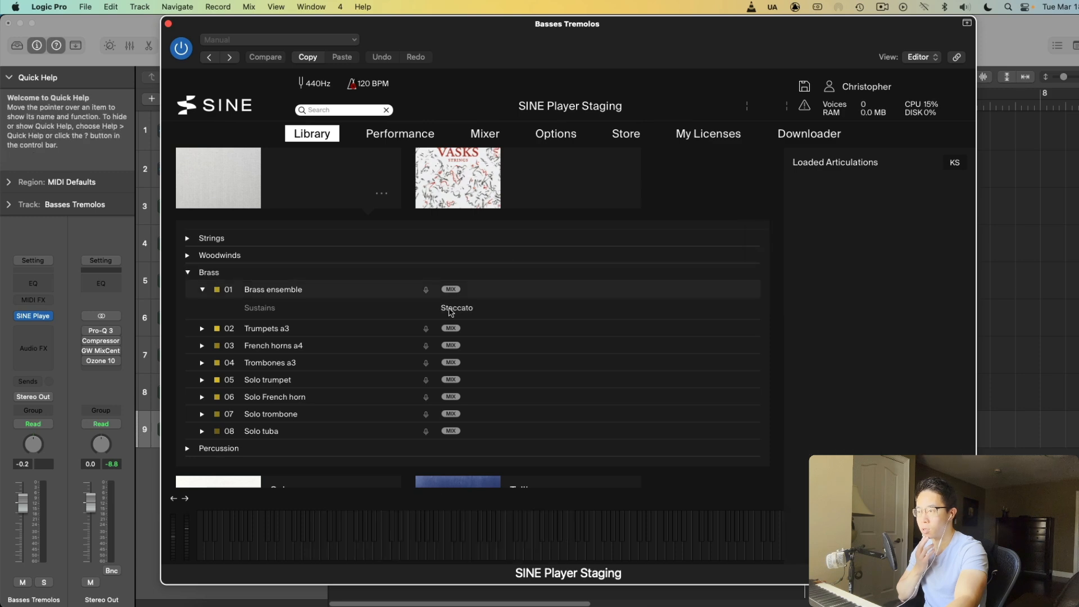
pyautogui.moveTo(453, 310); pyautogui.dragTo(850, 228)
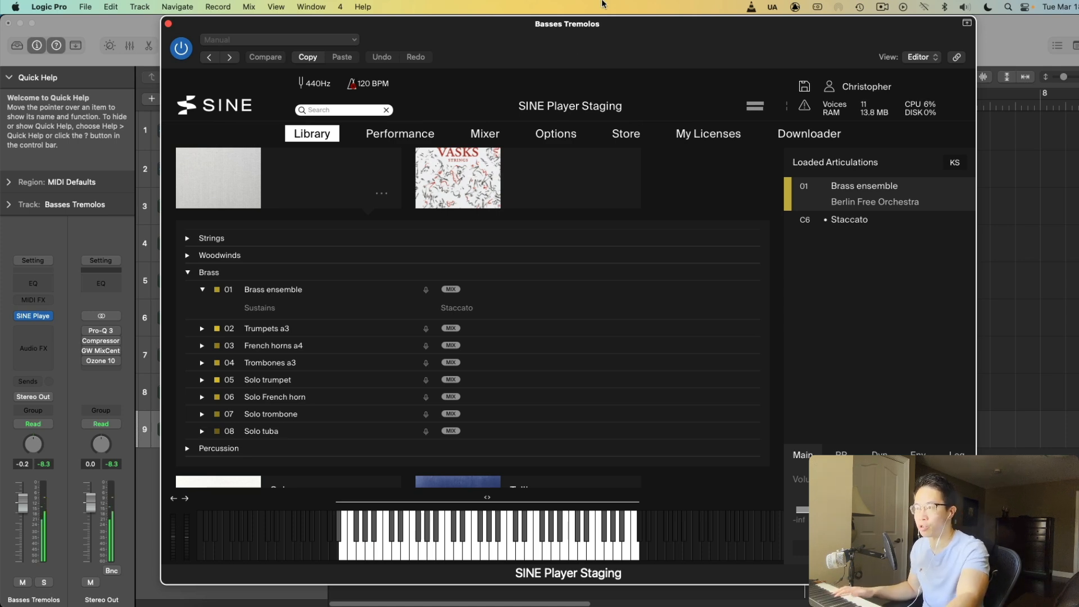
pyautogui.moveTo(604, 47); pyautogui.dragTo(551, 469)
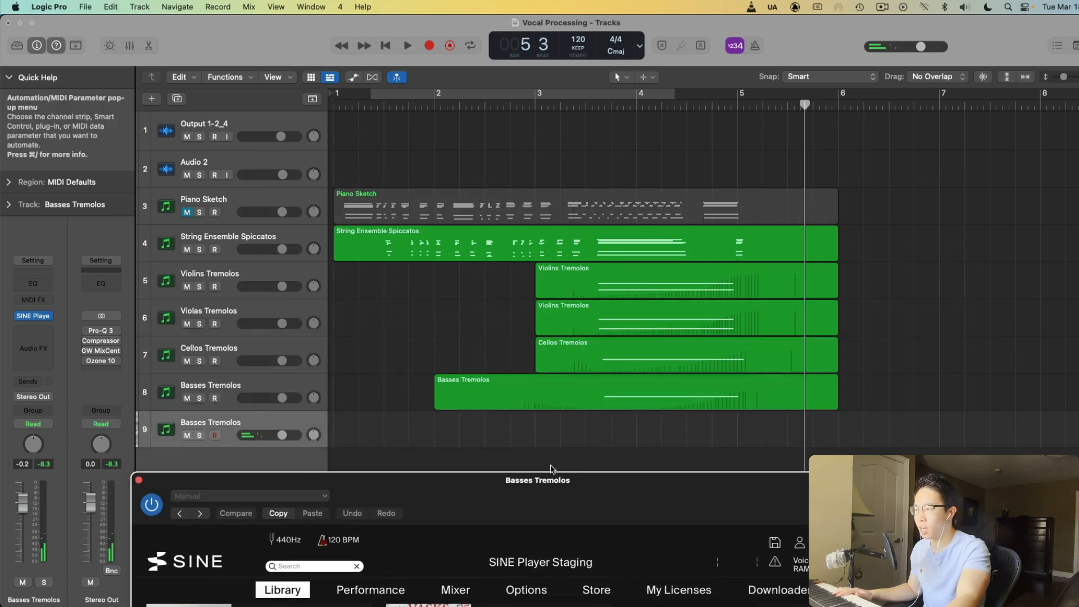
# Move the plugin window further below the tracks and play the arrangement from near bar 1 to rehearse the brass part
pyautogui.moveTo(461, 488); pyautogui.dragTo(481, 566)
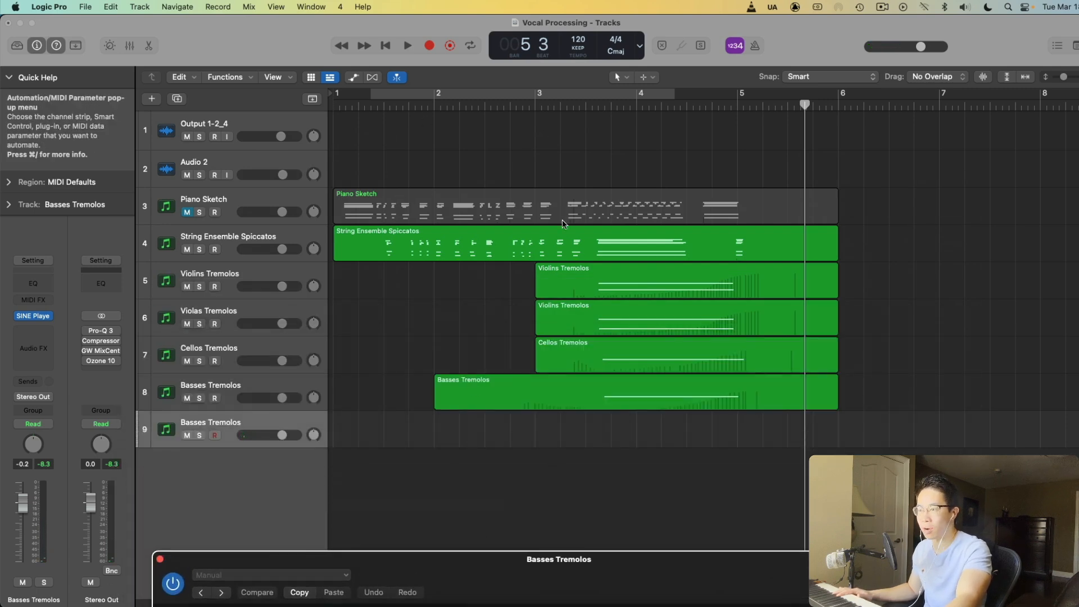
pyautogui.click(365, 107)
pyautogui.press('space')
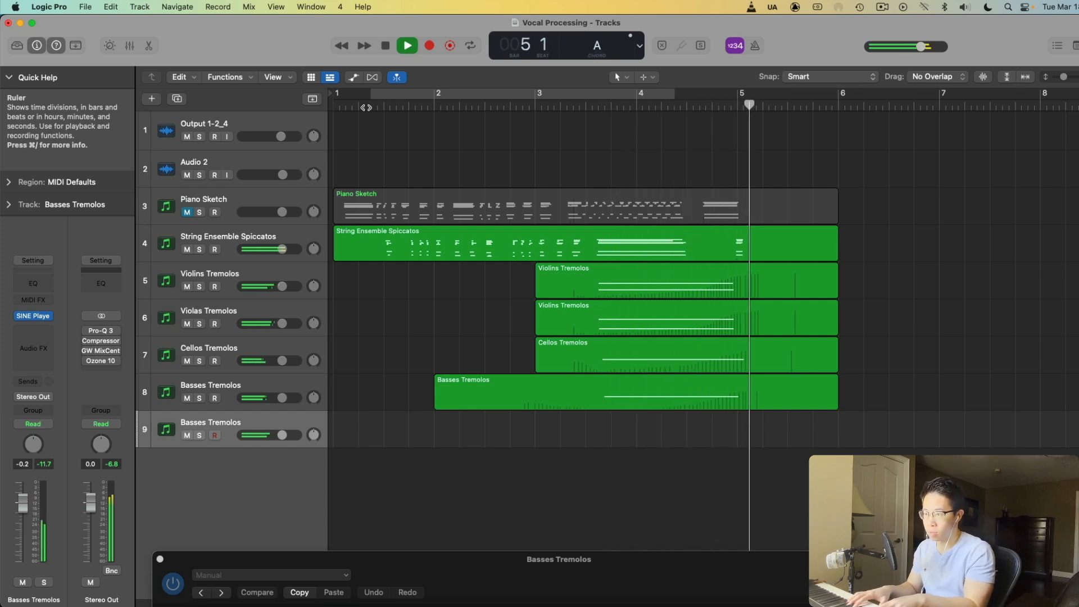
pyautogui.press('space')
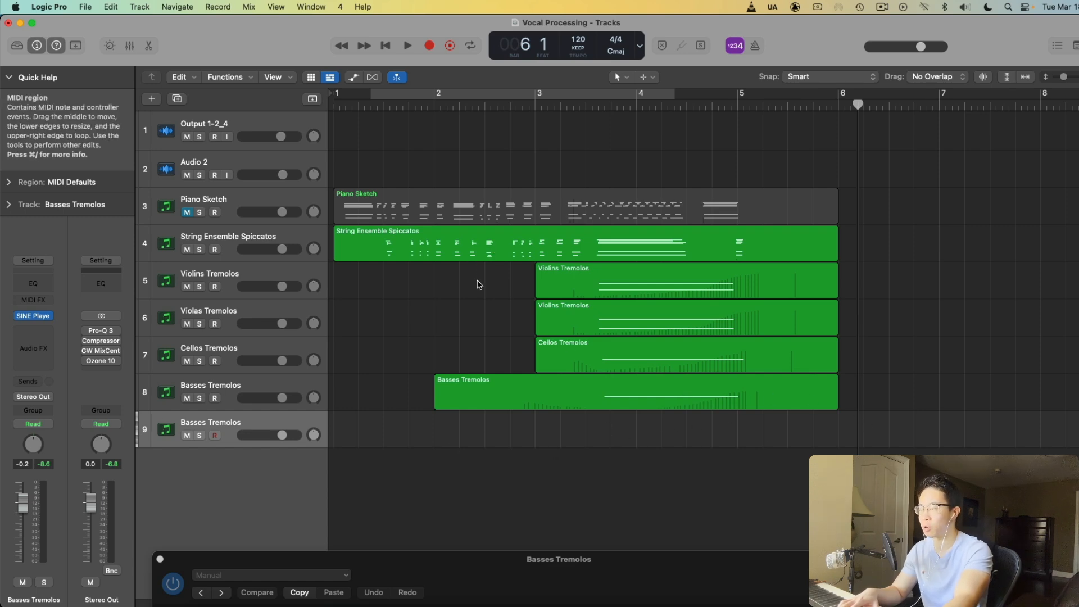
# Return the playhead to the project start and rename the armed bottom track Brass Shorts
pyautogui.press('Return')
pyautogui.doubleClick(211, 421)
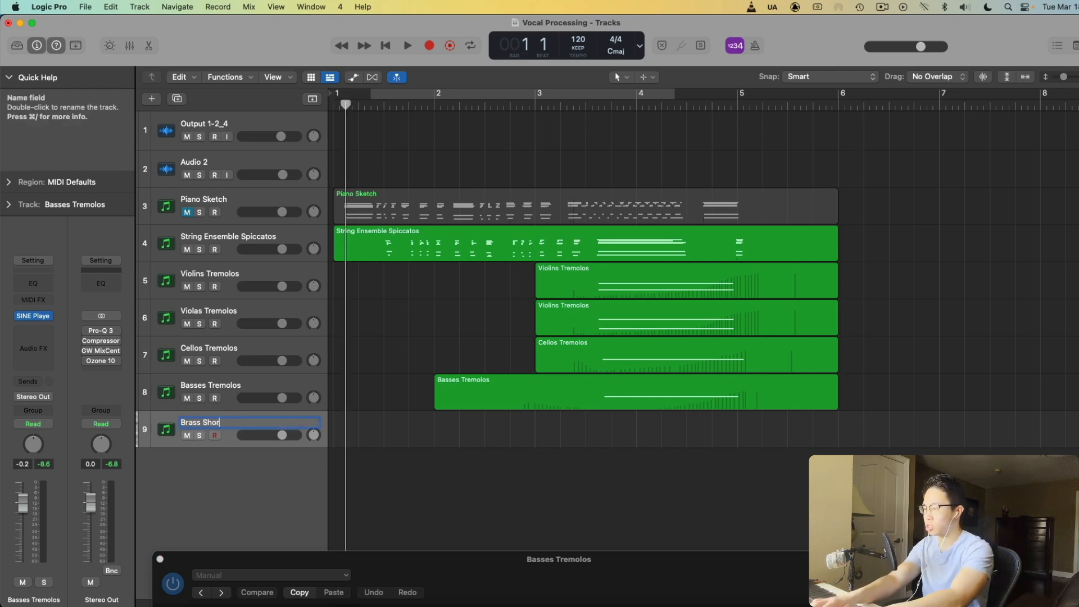
pyautogui.press('Return')
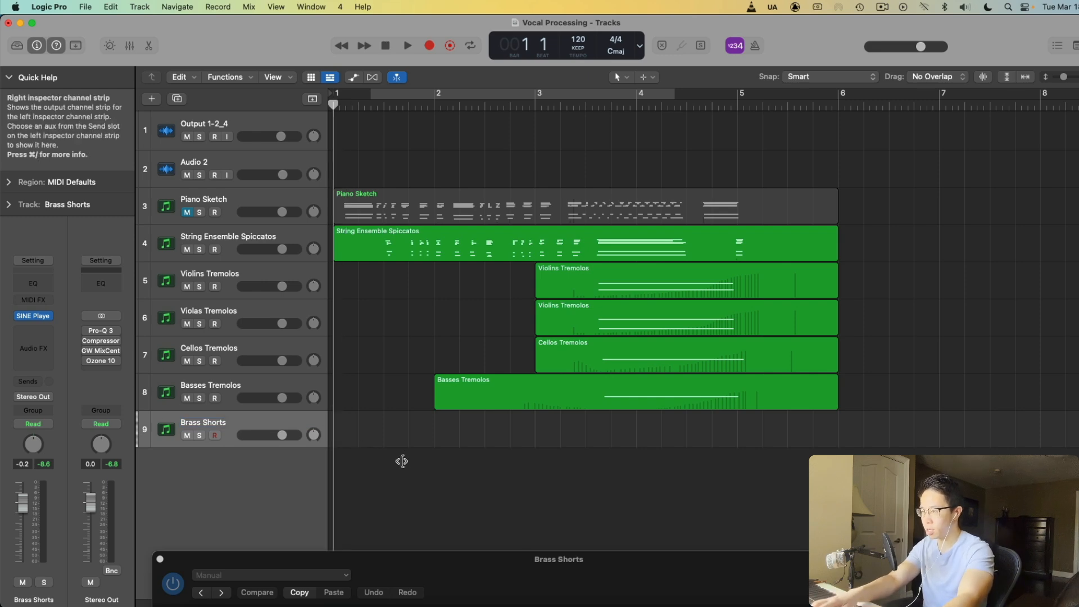
# Record the brass part on the Brass Shorts track from bar 1 to about bar 5 beat 3 and open the region's notes for editing
pyautogui.press('r')
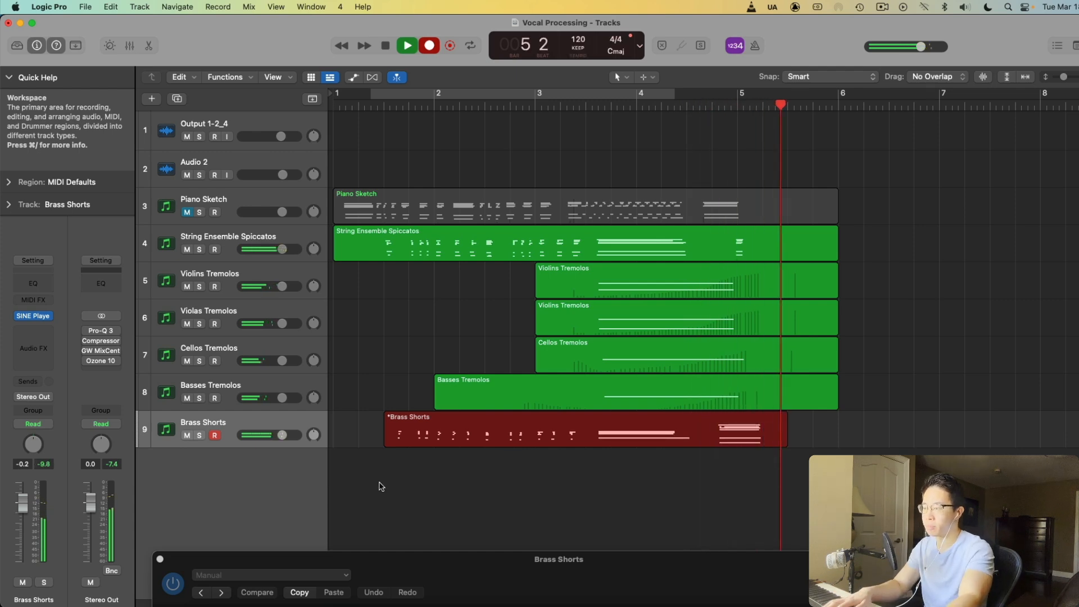
pyautogui.press('space')
pyautogui.doubleClick(407, 445)
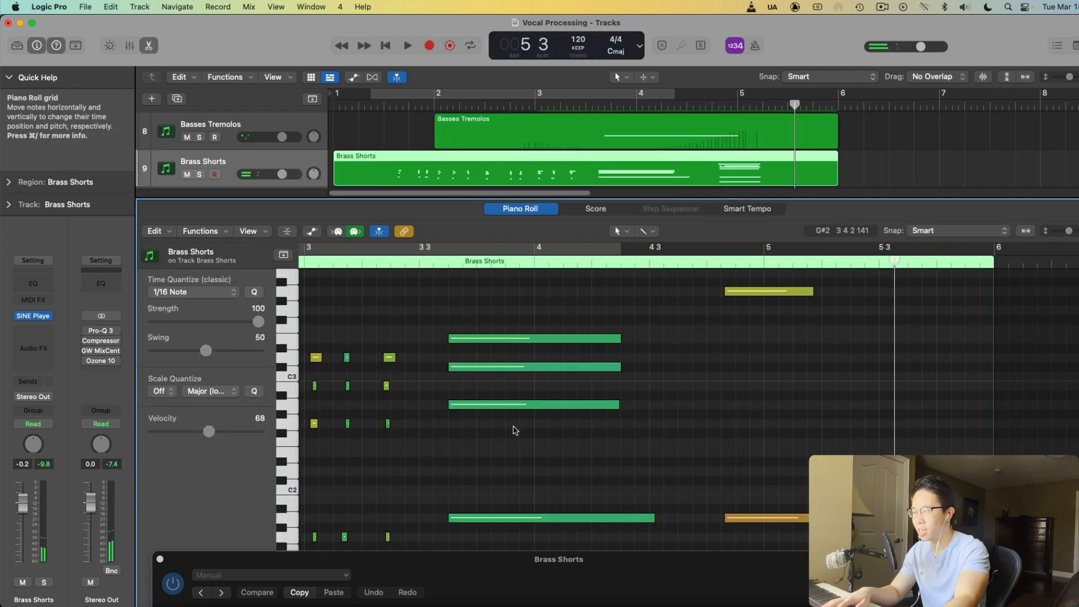
# Play the recorded brass part from bar 1 to check its timing, with the plugin window moved clear of the notes
pyautogui.press('Return')
pyautogui.press('space')
pyautogui.press('space')
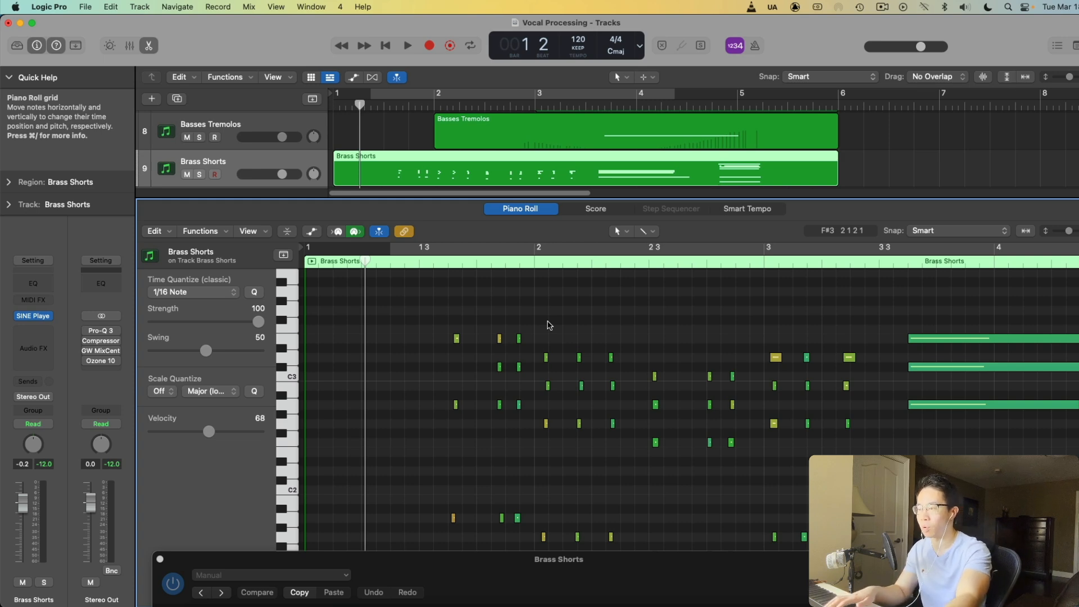
pyautogui.press('space')
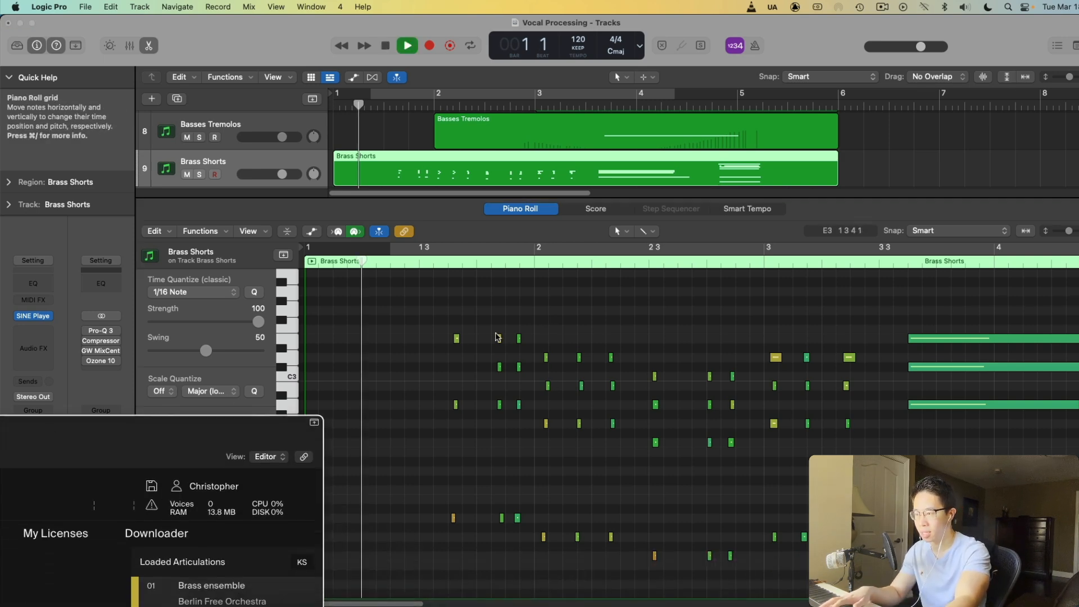
pyautogui.click(555, 337)
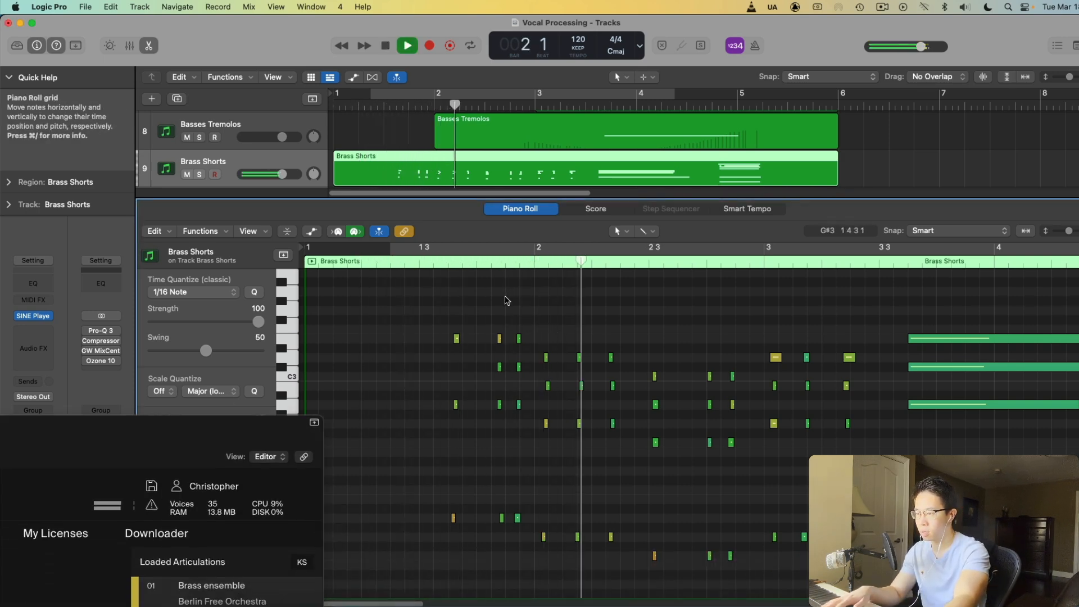
pyautogui.scroll(-1, 505, 298)
pyautogui.press('space')
# Move the first brass chord earlier to just after bar 1 beat 3 and play the passage
pyautogui.moveTo(469, 298)
pyautogui.mouseDown()
pyautogui.moveTo(437, 600)
pyautogui.moveTo(424, 585)
pyautogui.mouseUp()
pyautogui.scroll(10, 482, 494)
pyautogui.scroll(-10, 484, 489)
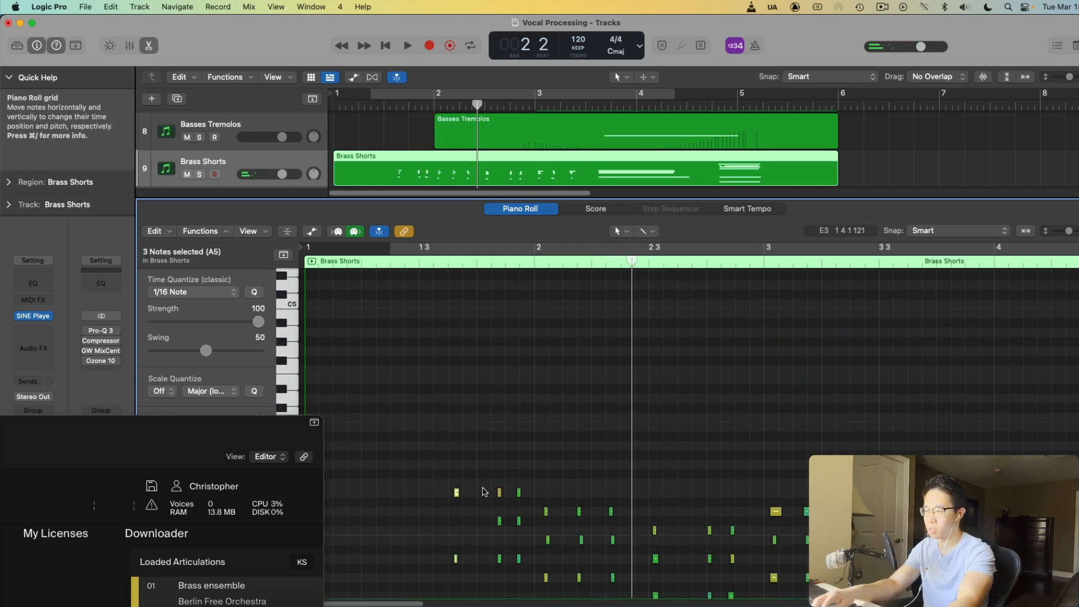
pyautogui.moveTo(458, 395); pyautogui.dragTo(435, 394)
pyautogui.press('space')
pyautogui.press('space')
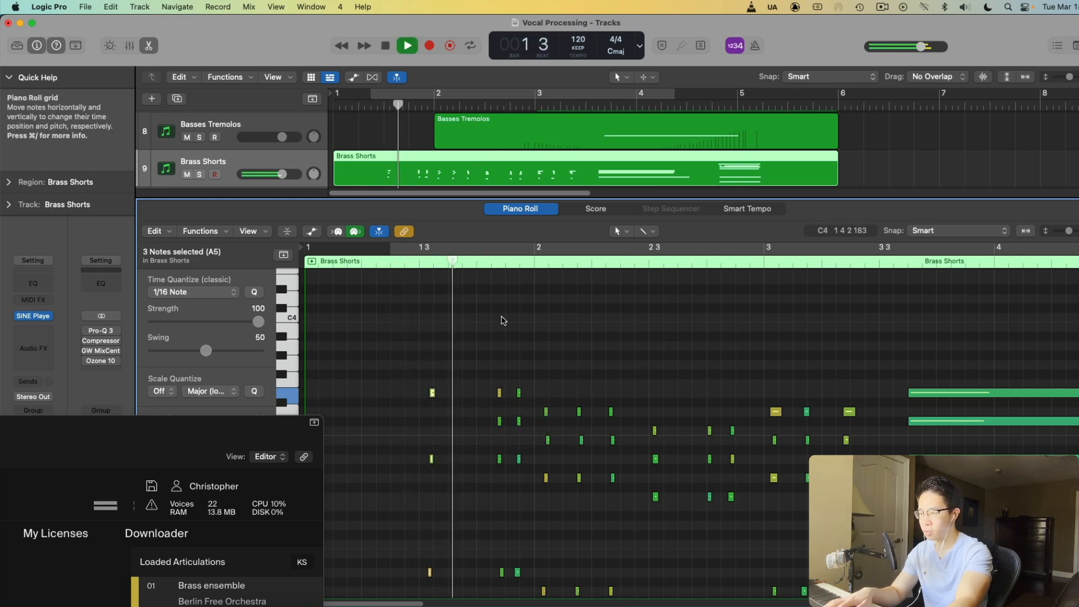
# Copy the last brass chord of bar 1 to beat 4 of bar 1 and play the passage
pyautogui.press('space')
pyautogui.moveTo(509, 382); pyautogui.dragTo(534, 597)
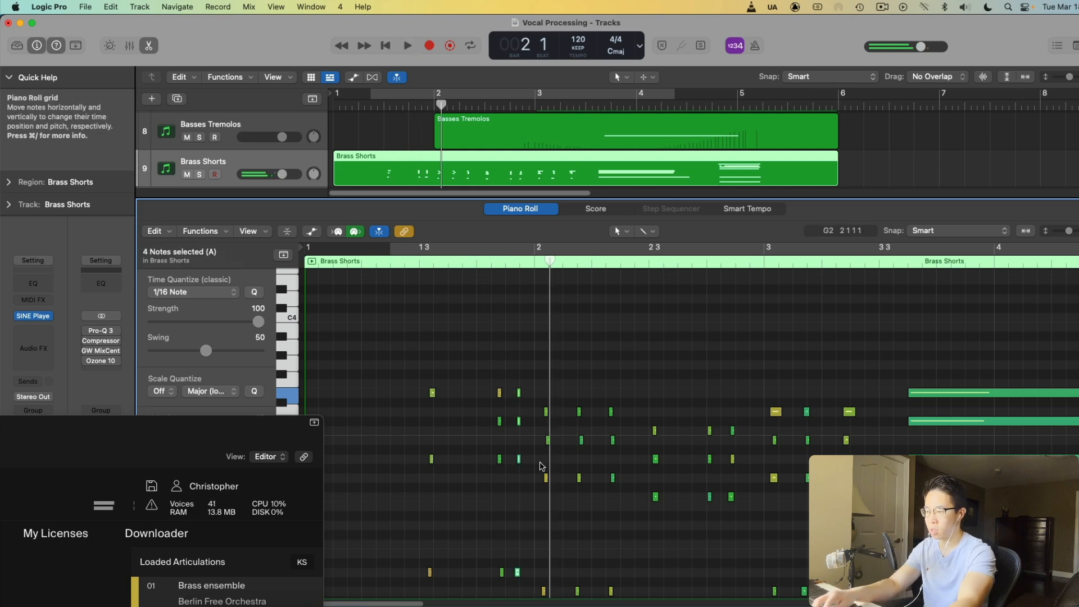
pyautogui.scroll(-3, 541, 466)
pyautogui.click(483, 264)
pyautogui.press('super+v')
pyautogui.moveTo(485, 307); pyautogui.dragTo(480, 308)
pyautogui.press('space')
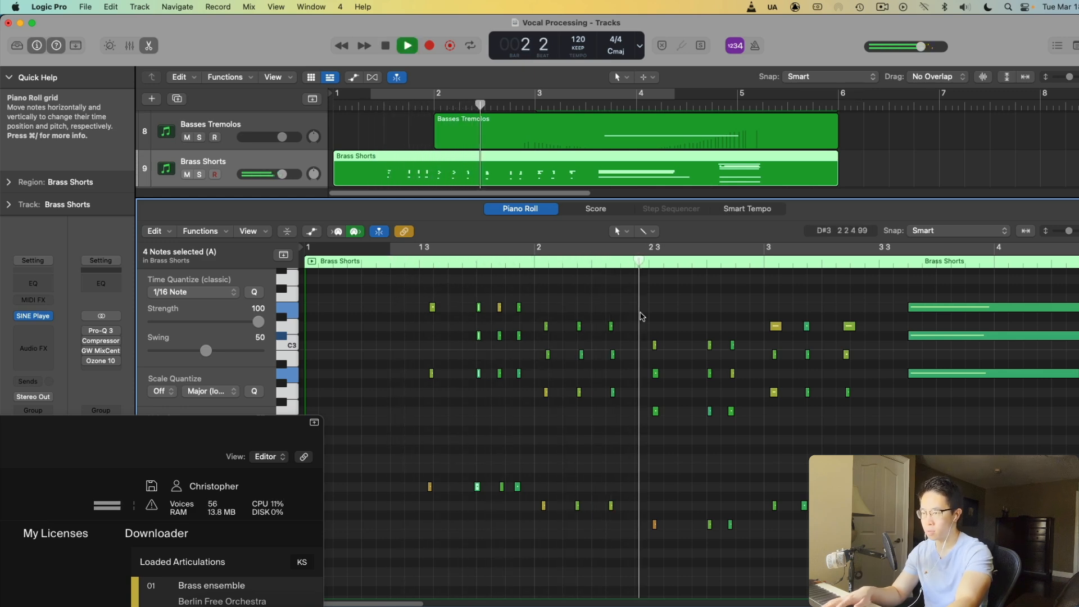
# Raise the nine upper notes in the first half of bar 2 by two semitones and play the passage
pyautogui.press('space')
pyautogui.moveTo(538, 308); pyautogui.dragTo(632, 424)
pyautogui.moveTo(546, 330); pyautogui.dragTo(548, 311)
pyautogui.click(390, 264)
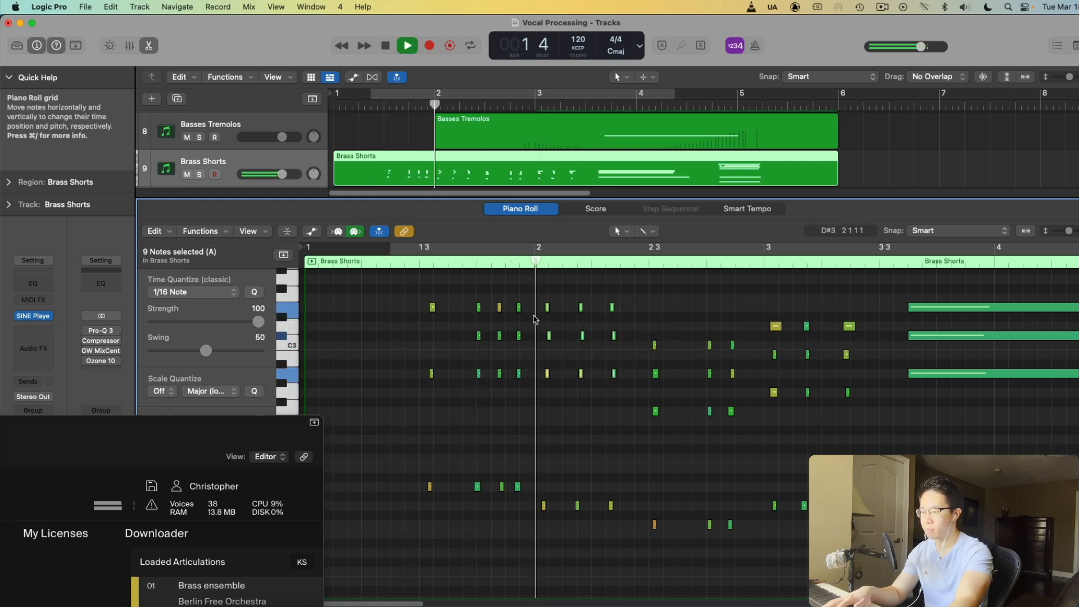
pyautogui.scroll(2, 739, 326)
pyautogui.press('space')
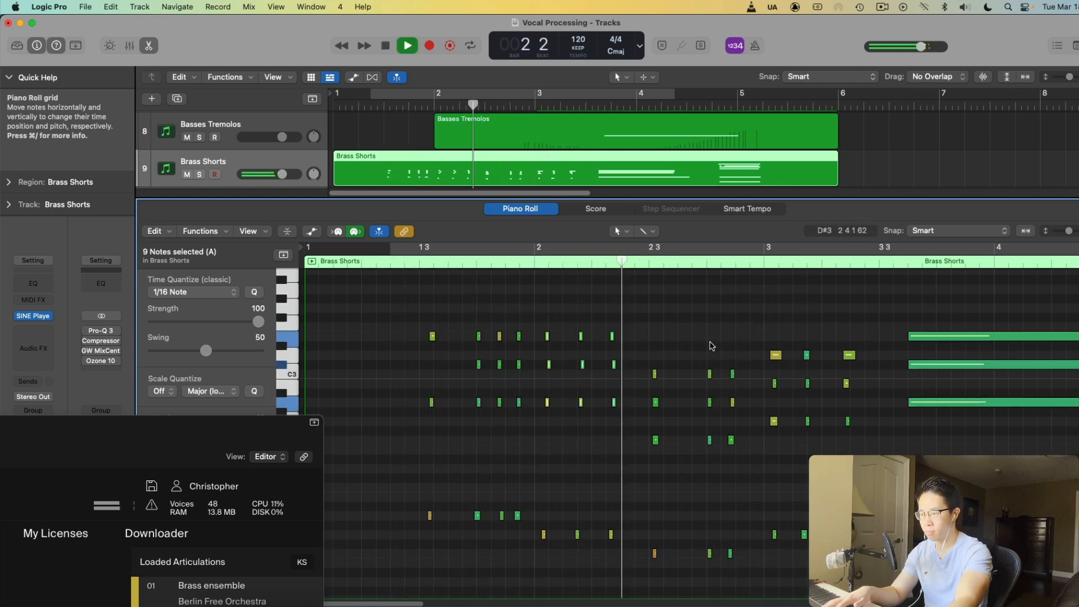
# Transpose the lower notes of the three upper voices in the second half of bar 2 up 12 semitones and play the passage
pyautogui.press('space')
pyautogui.scroll(2, 662, 359)
pyautogui.moveTo(652, 378); pyautogui.dragTo(745, 406)
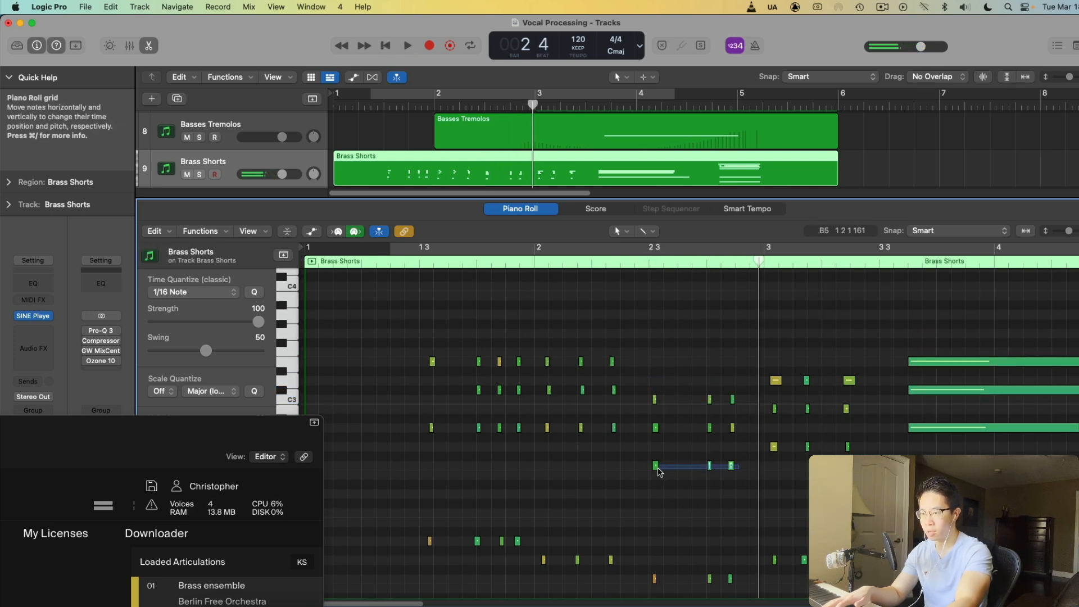
pyautogui.rightClick(657, 466)
pyautogui.click(731, 515)
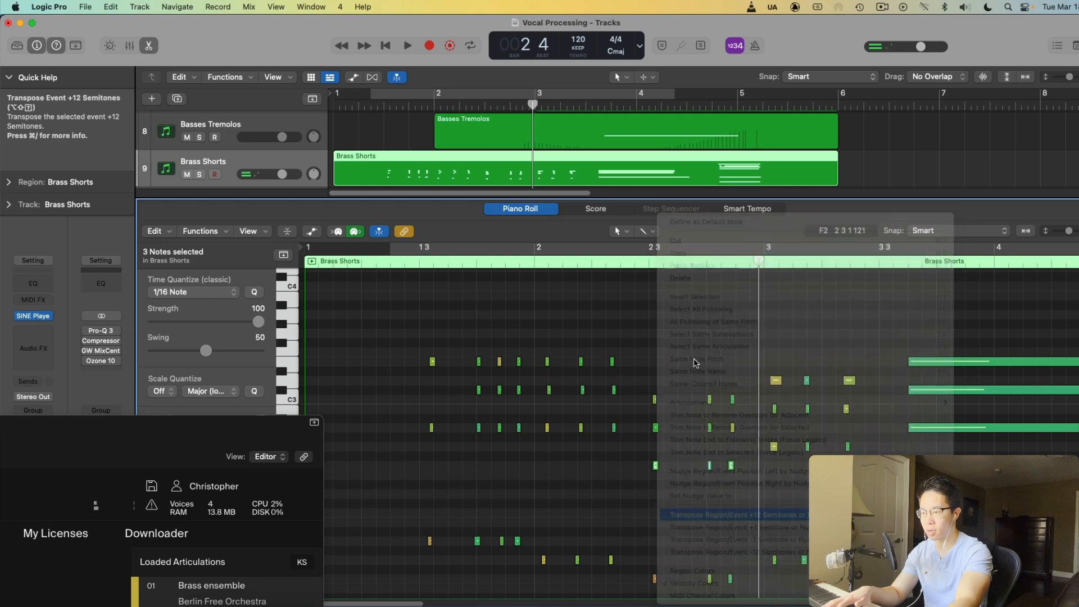
pyautogui.click(386, 266)
pyautogui.press('space')
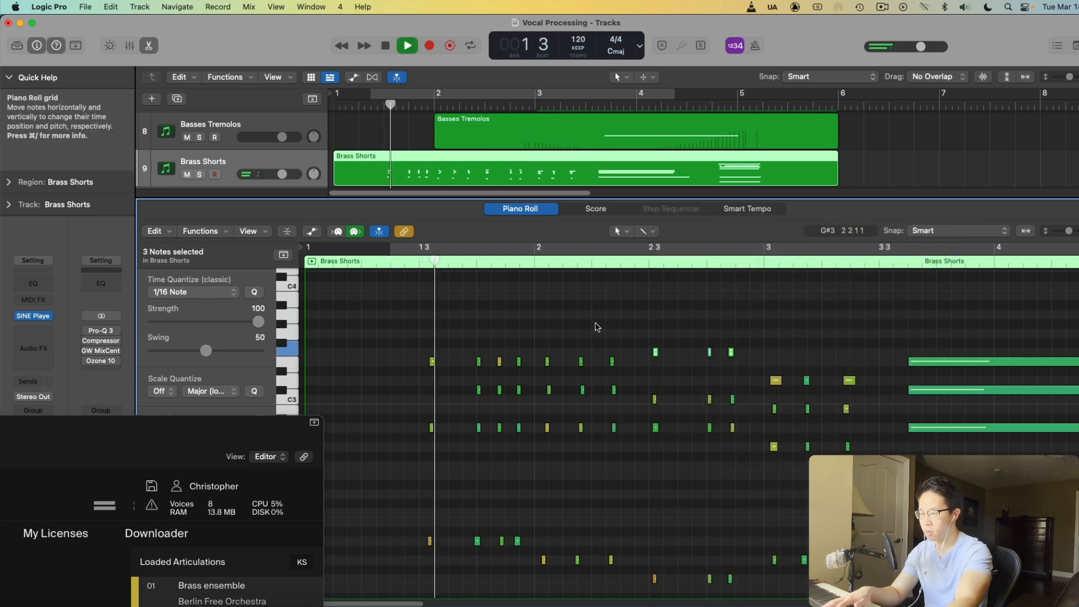
# Nudge the third four-note chord of bar 2 slightly later and replay from just before bar 1 beat 3
pyautogui.scroll(-4, 685, 368)
pyautogui.scroll(2, 685, 368)
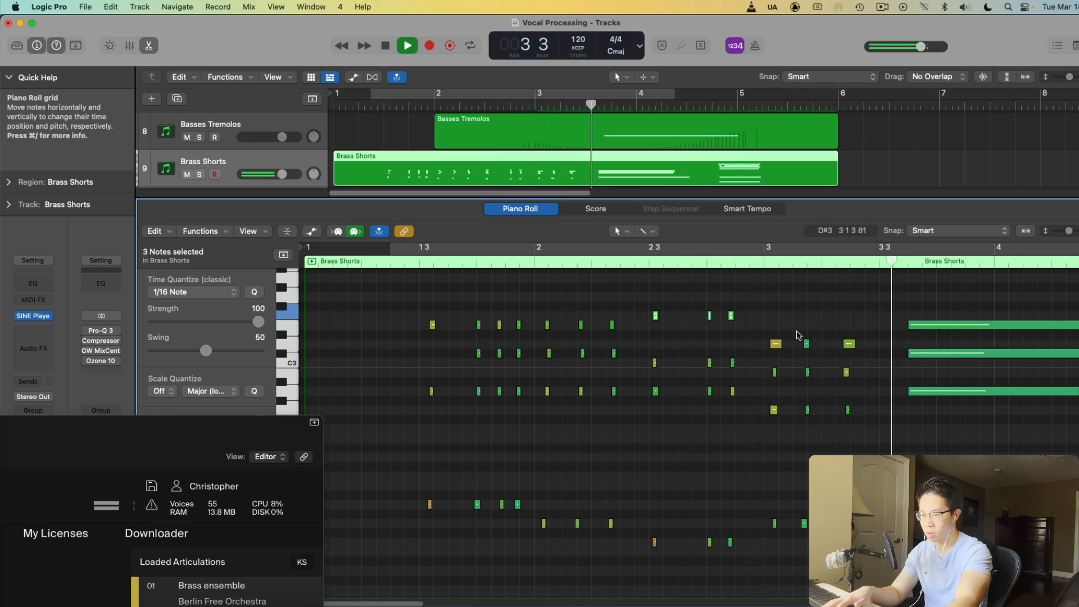
pyautogui.moveTo(625, 303); pyautogui.dragTo(601, 596)
pyautogui.scroll(-3, 613, 370)
pyautogui.scroll(4, 613, 369)
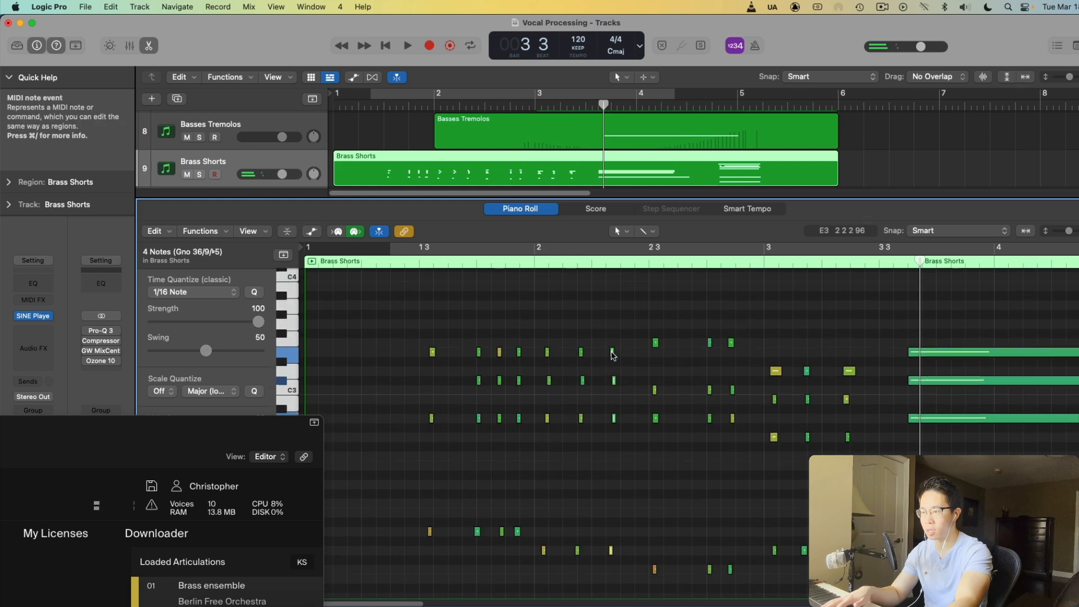
pyautogui.moveTo(612, 353); pyautogui.dragTo(616, 354)
pyautogui.doubleClick(417, 267)
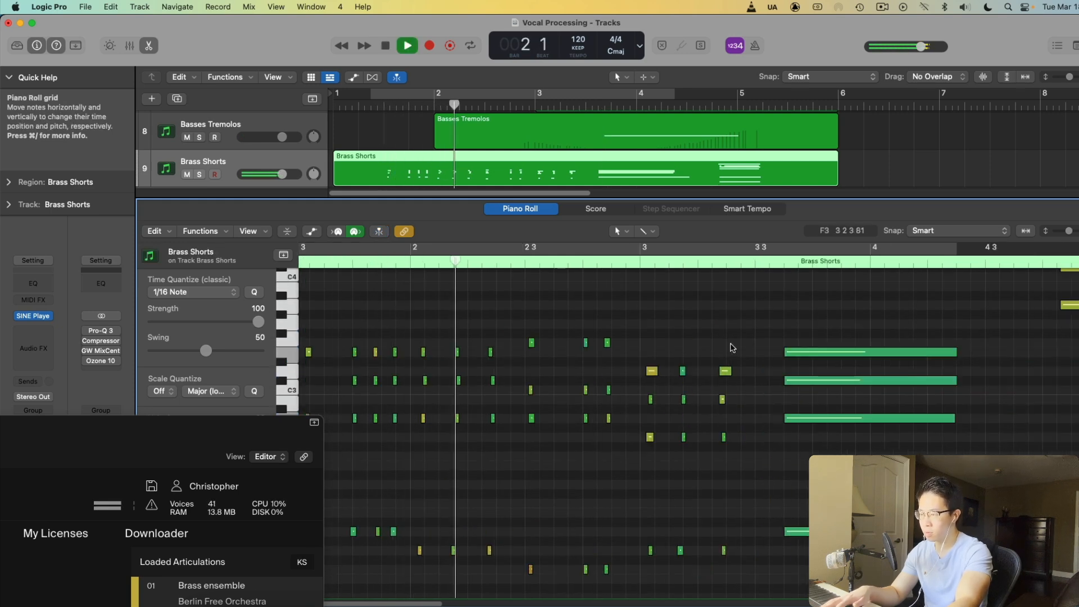
# Copy the last brass chord of bar 2 to just before bar 3, shift the copy slightly later, and play it
pyautogui.press('space')
pyautogui.moveTo(599, 324); pyautogui.dragTo(582, 599)
pyautogui.click(622, 266)
pyautogui.press('super+v')
pyautogui.click(544, 264)
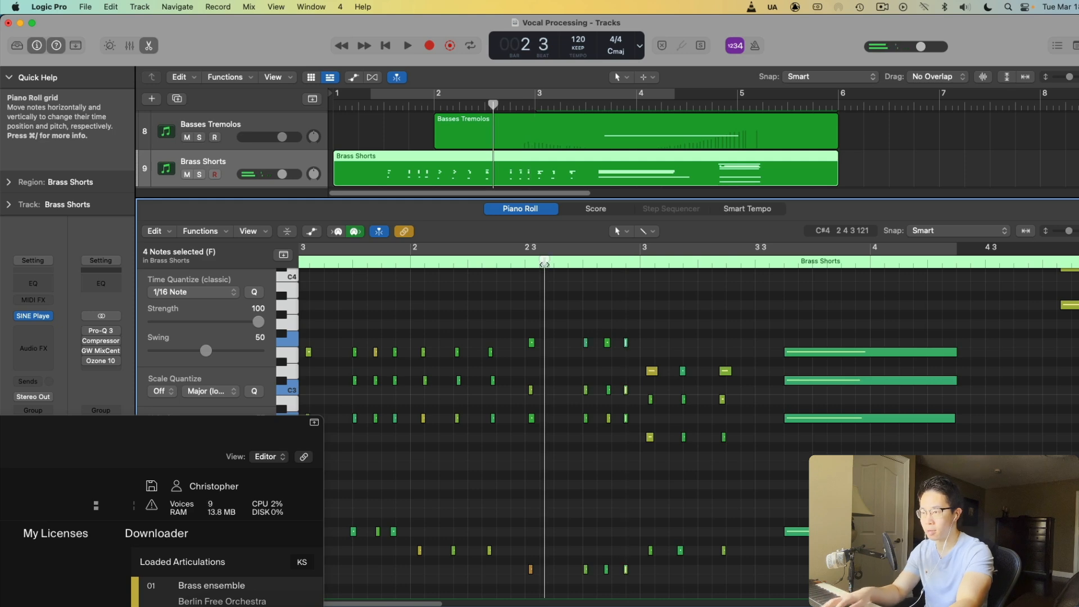
pyautogui.click(625, 344)
pyautogui.moveTo(630, 349); pyautogui.dragTo(640, 349)
pyautogui.press('space')
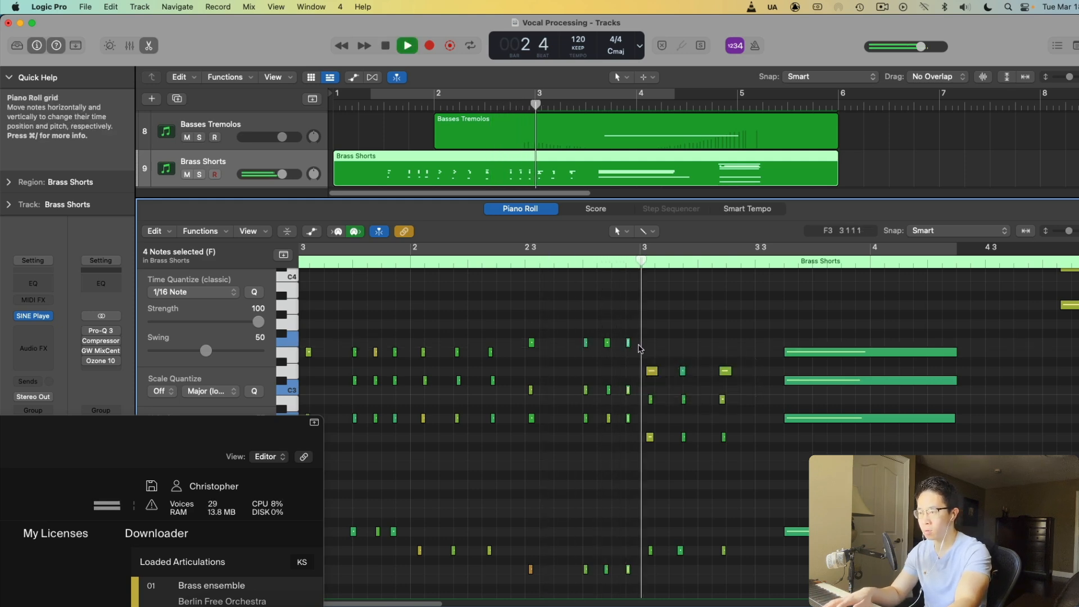
# Nudge the second and third chords of bar 3 slightly later and replay from just before bar 1 beat 3
pyautogui.press('space')
pyautogui.moveTo(679, 354); pyautogui.dragTo(746, 595)
pyautogui.scroll(10, 745, 510)
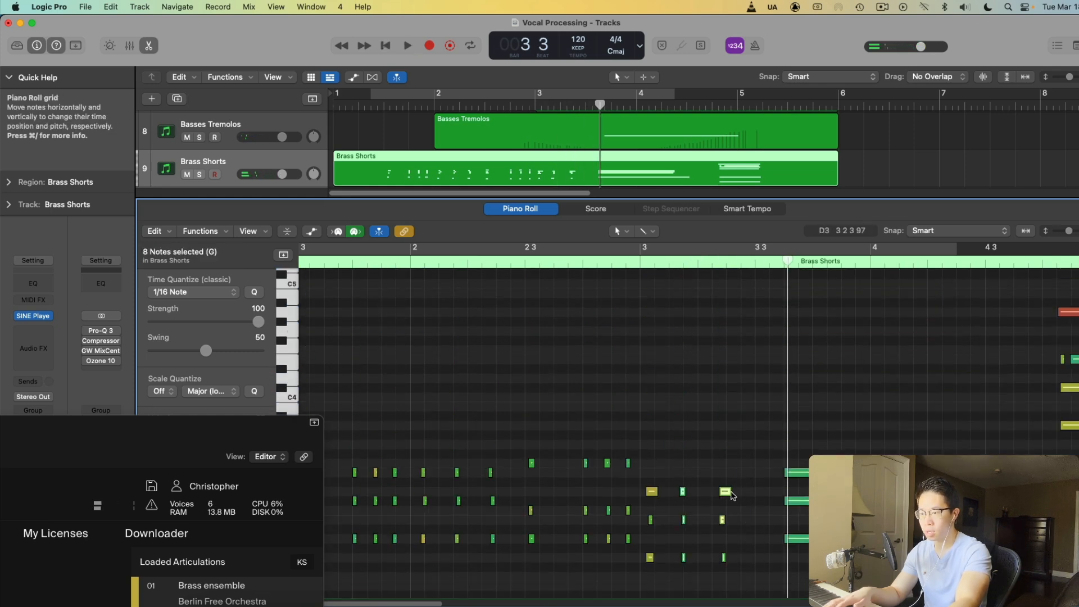
pyautogui.moveTo(728, 494); pyautogui.dragTo(735, 492)
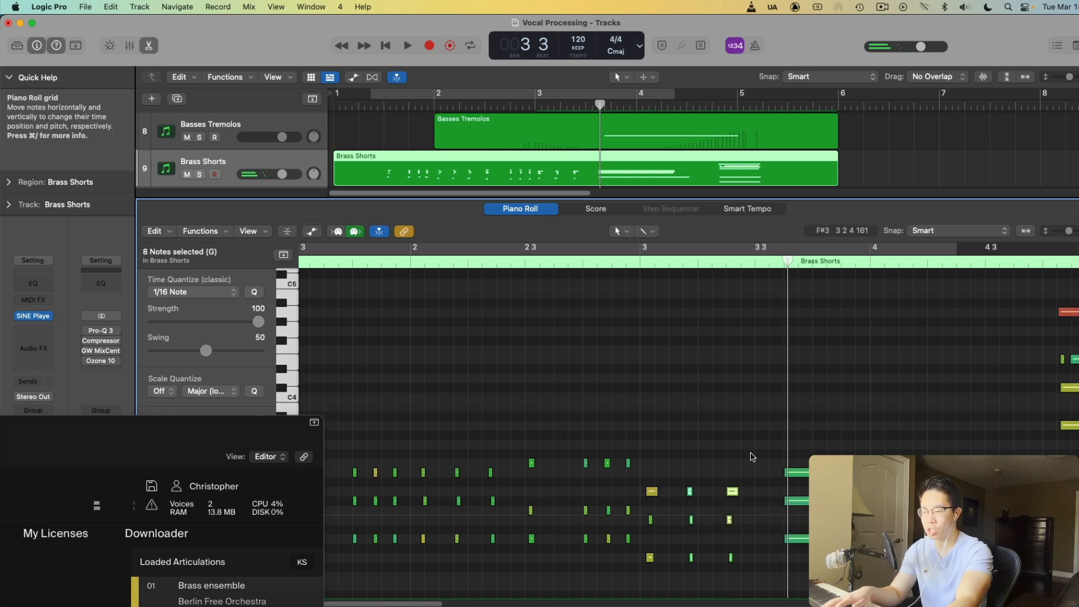
pyautogui.scroll(-5, 751, 454)
pyautogui.hscroll(-5, 562, 365)
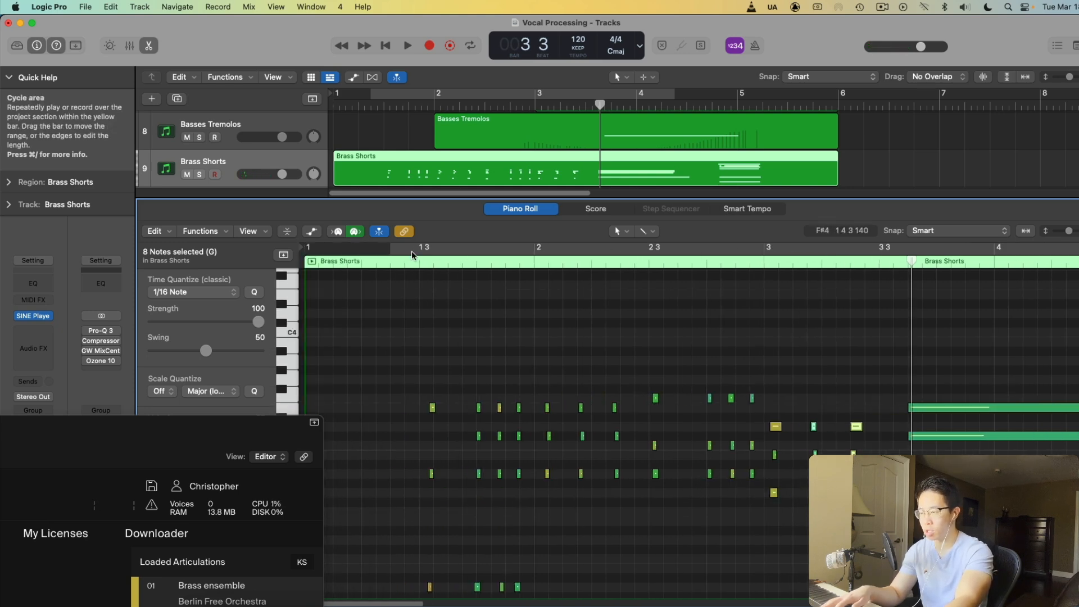
pyautogui.click(394, 265)
pyautogui.press('space')
pyautogui.click(533, 332)
pyautogui.scroll(-2, 549, 334)
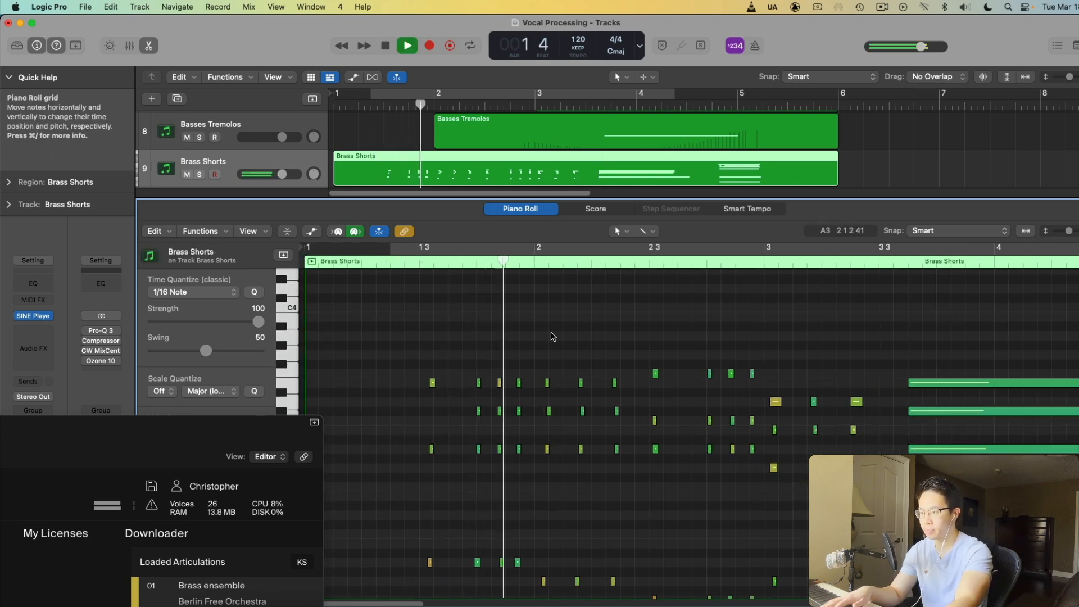
# Delete the repeated note in the final brass chord and lengthen the short note before it to the chord's end
pyautogui.scroll(-1, 674, 332)
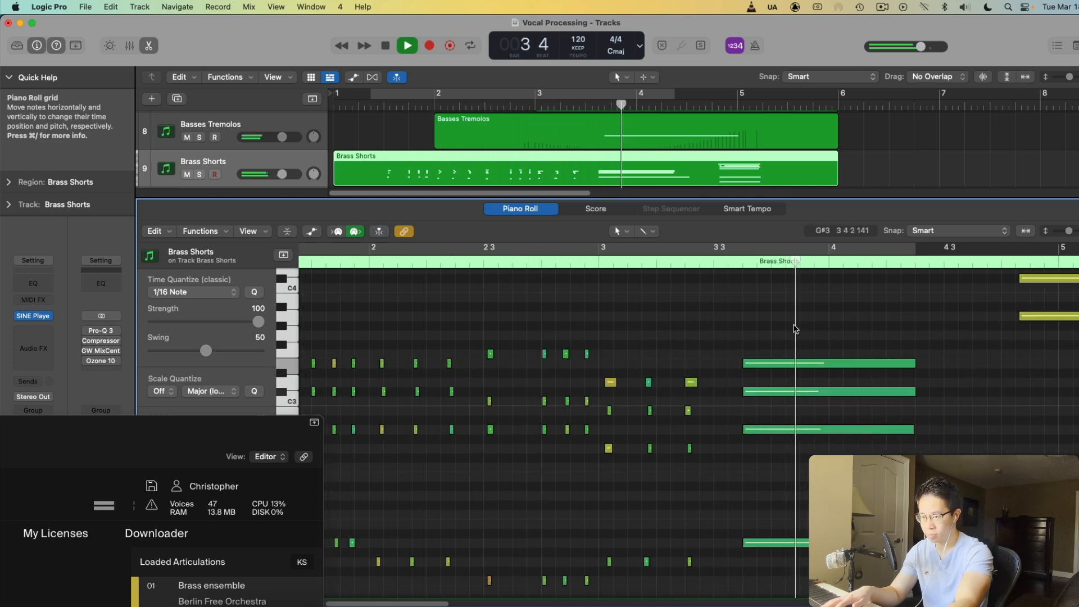
pyautogui.scroll(4, 810, 342)
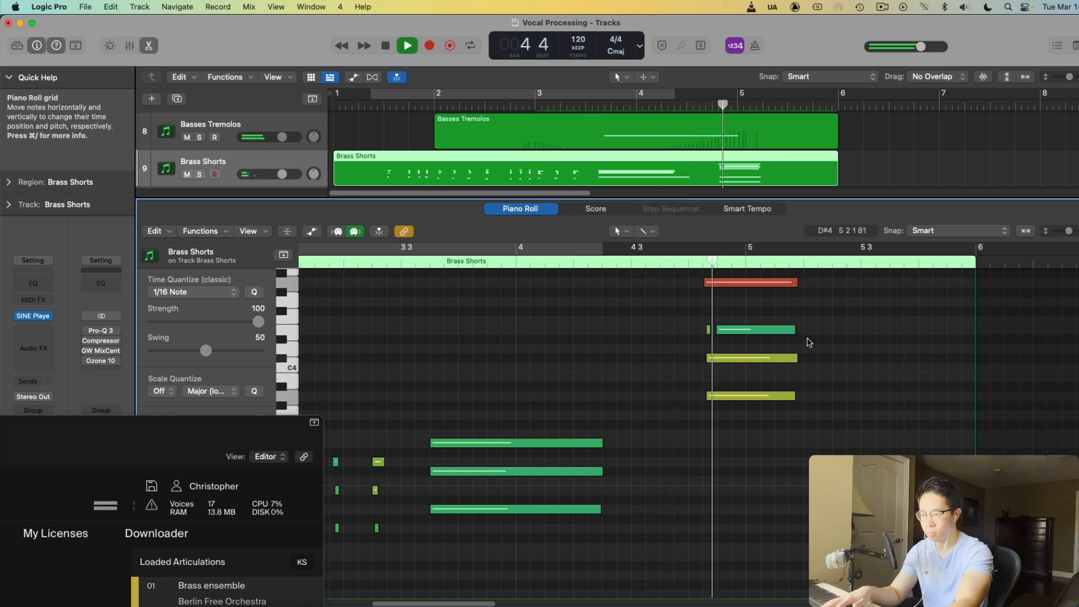
pyautogui.scroll(2, 753, 333)
pyautogui.press('space')
pyautogui.click(744, 369)
pyautogui.press('Delete')
pyautogui.moveTo(707, 369); pyautogui.dragTo(803, 370)
# Move the final six-note brass chord later so it starts at bar 5, and play it
pyautogui.moveTo(785, 309); pyautogui.dragTo(737, 591)
pyautogui.scroll(-6, 738, 311)
pyautogui.moveTo(736, 292); pyautogui.dragTo(779, 293)
pyautogui.press('space')
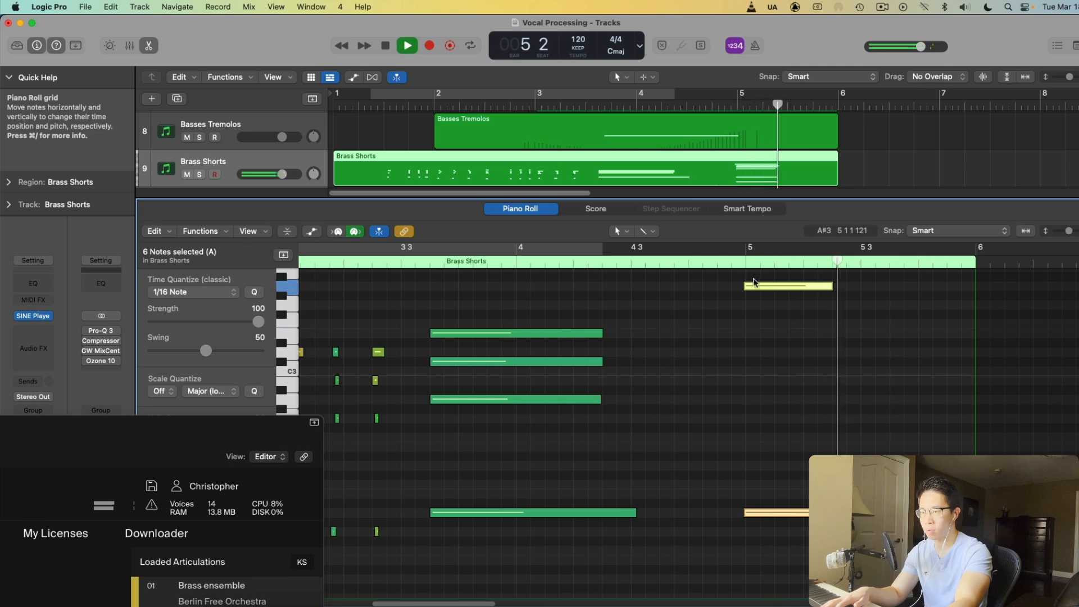
# Play the edited brass part from the first half of bar 1 to review it
pyautogui.press('space')
pyautogui.click(372, 106)
pyautogui.press('space')
pyautogui.click(770, 313)
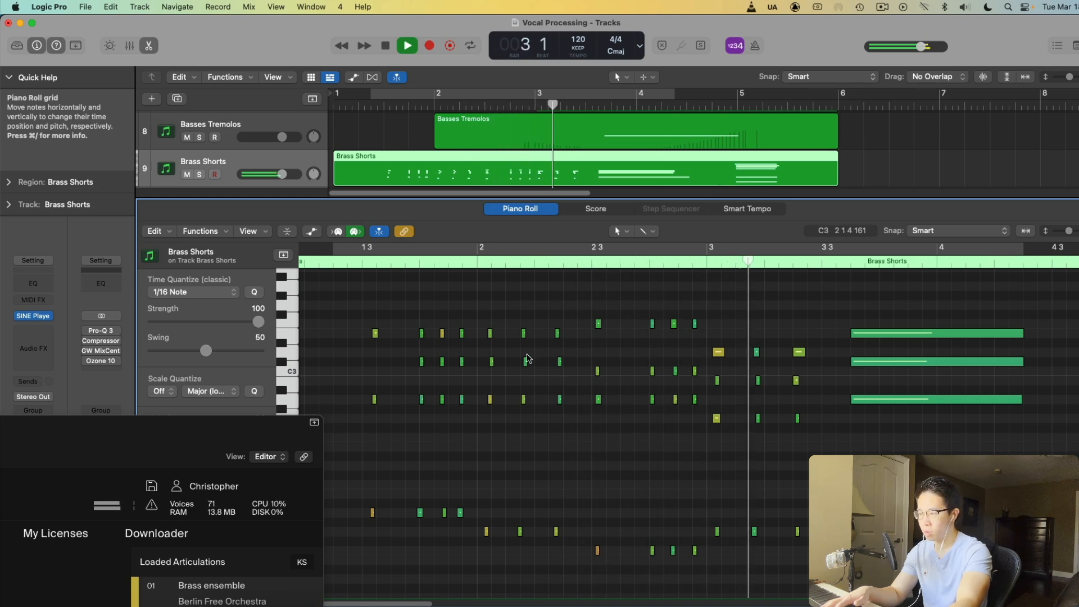
# Move the short four-note chord just before beat 3 of bar 2 in Brass Shorts later by 56 ticks
pyautogui.click(444, 266)
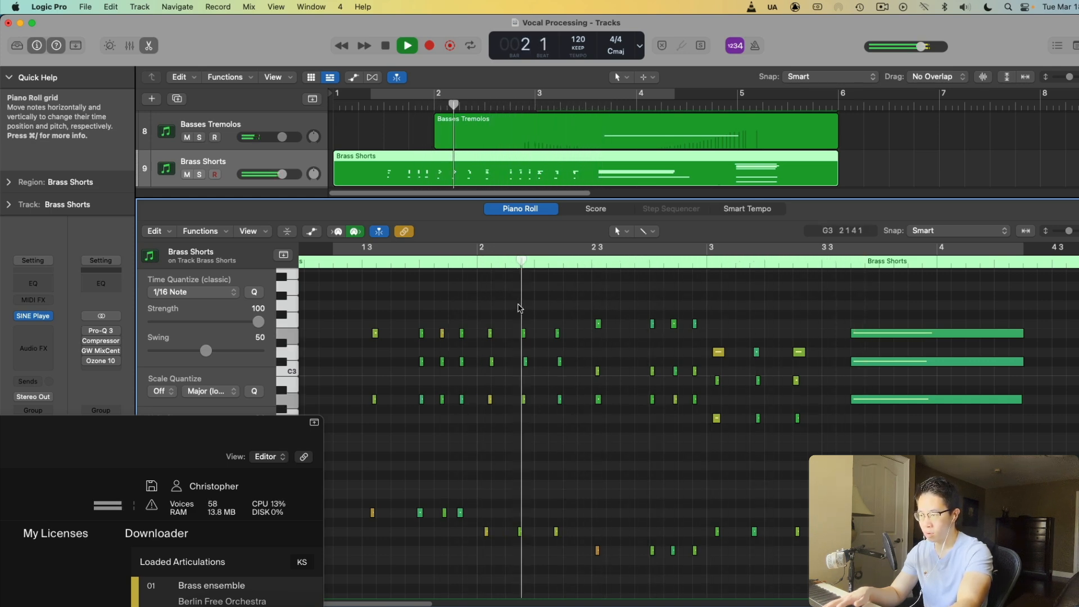
pyautogui.press('space')
pyautogui.moveTo(565, 310); pyautogui.dragTo(540, 601)
pyautogui.scroll(5, 578, 499)
pyautogui.scroll(5, 576, 450)
pyautogui.moveTo(559, 419); pyautogui.dragTo(562, 425)
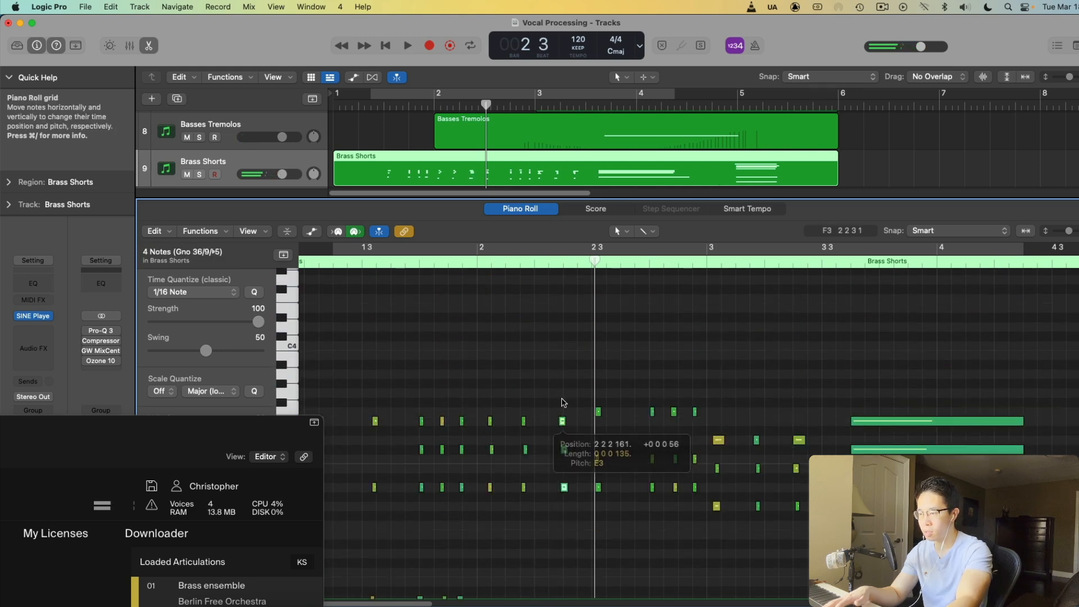
# Play back the Brass Shorts part around beats 2 and 3 of bar 2 to check the chord timing
pyautogui.click(475, 263)
pyautogui.press('space')
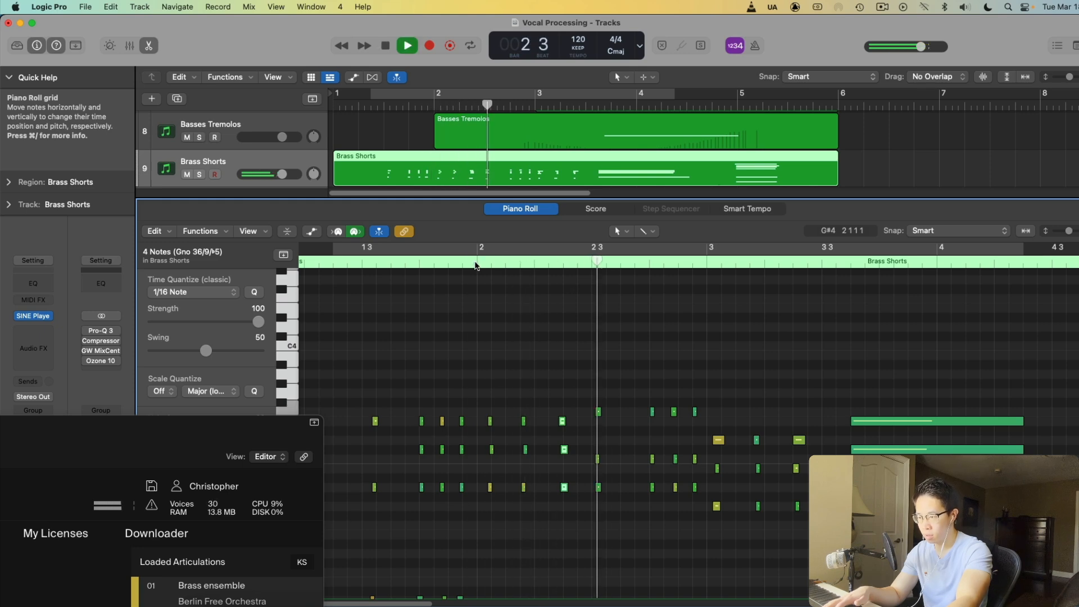
pyautogui.scroll(-1, 639, 395)
pyautogui.press('space')
pyautogui.moveTo(639, 360); pyautogui.dragTo(659, 434)
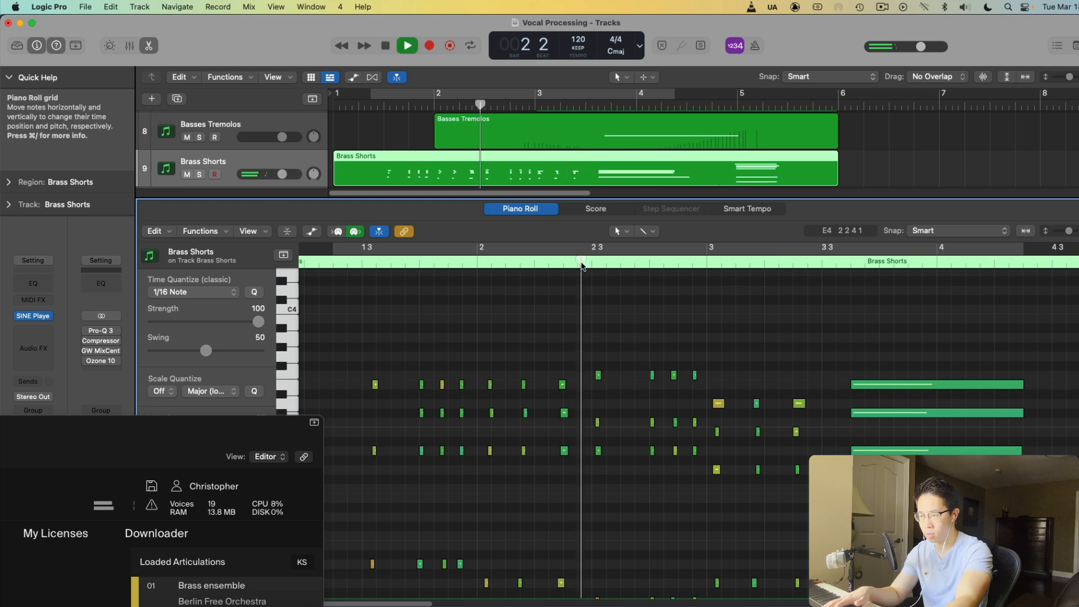
pyautogui.press('space')
pyautogui.click(580, 262)
pyautogui.press('space')
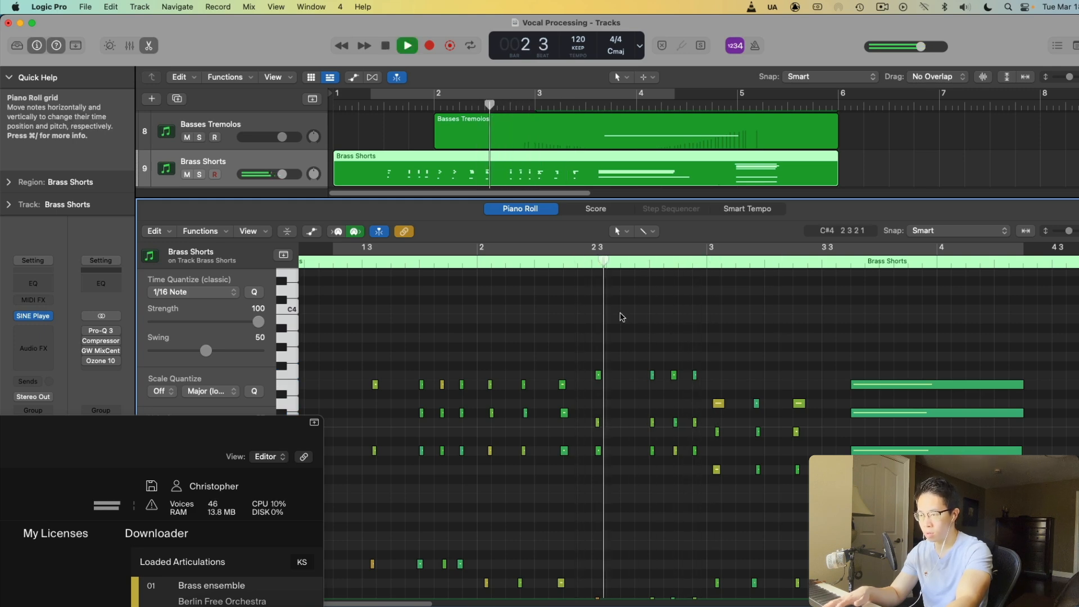
pyautogui.press('space')
pyautogui.press('space')
pyautogui.press('space')
# Browse the brass ensemble and Trumpets a3 articulations in the Brass Shorts SINE Player with the piano roll closed
pyautogui.moveTo(243, 427); pyautogui.dragTo(865, 31)
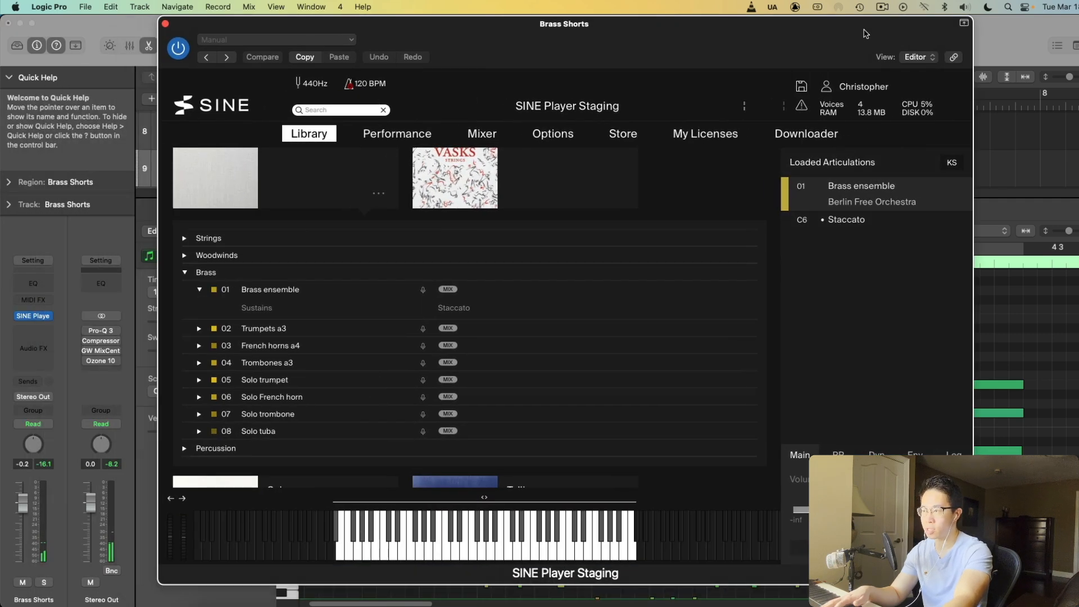
pyautogui.moveTo(547, 25); pyautogui.dragTo(664, 3)
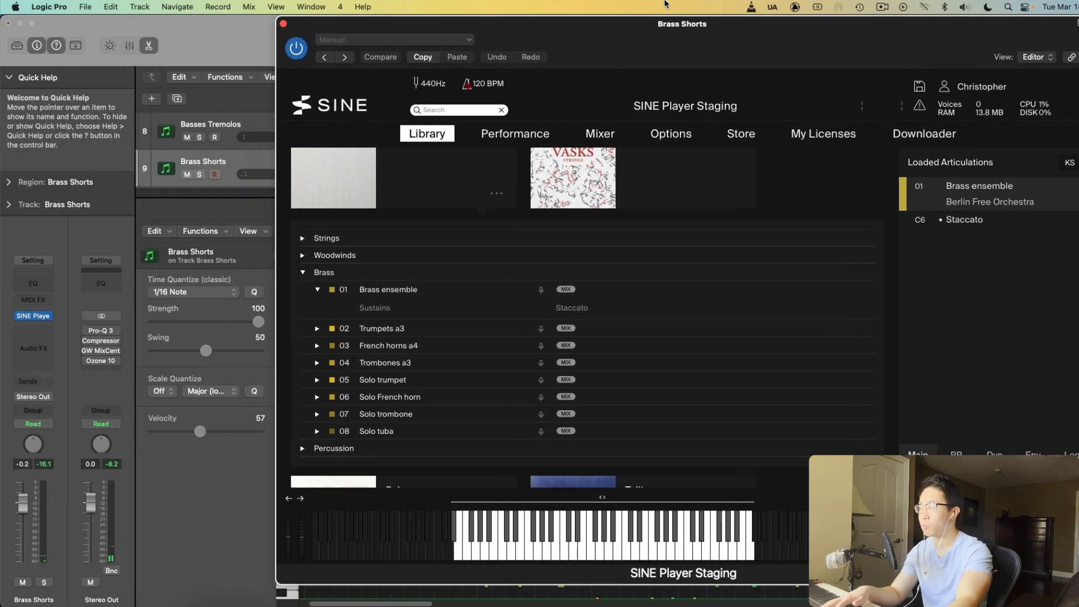
pyautogui.click(153, 46)
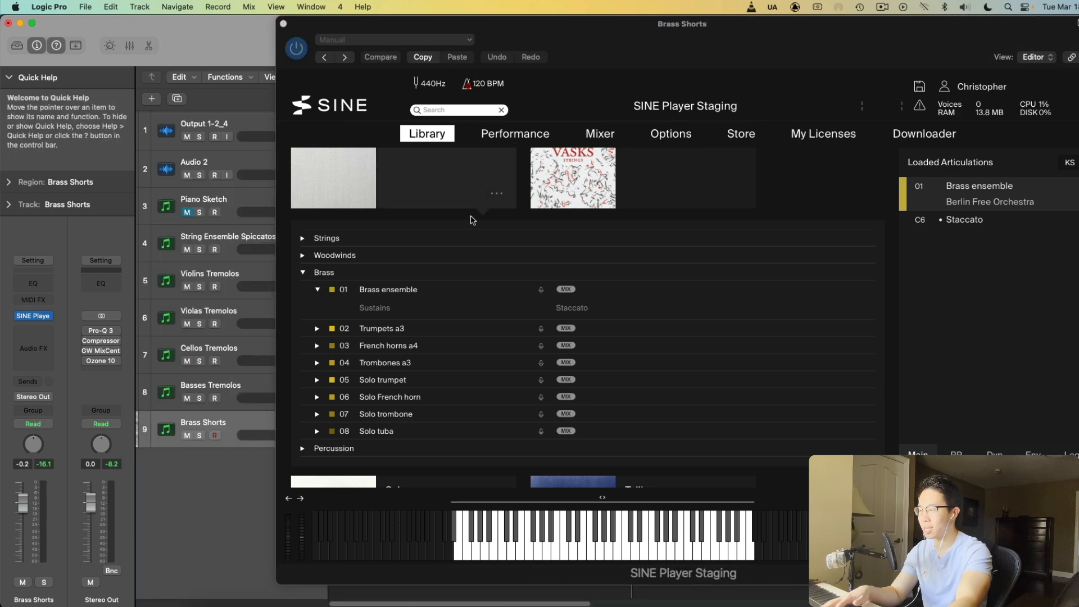
pyautogui.click(319, 291)
pyautogui.click(408, 293)
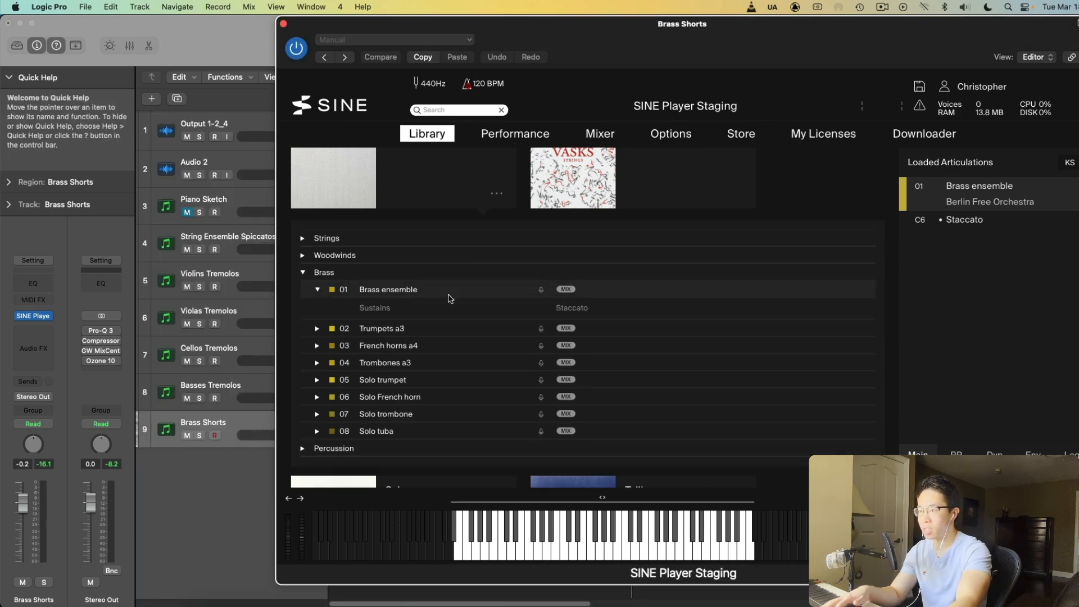
pyautogui.click(386, 328)
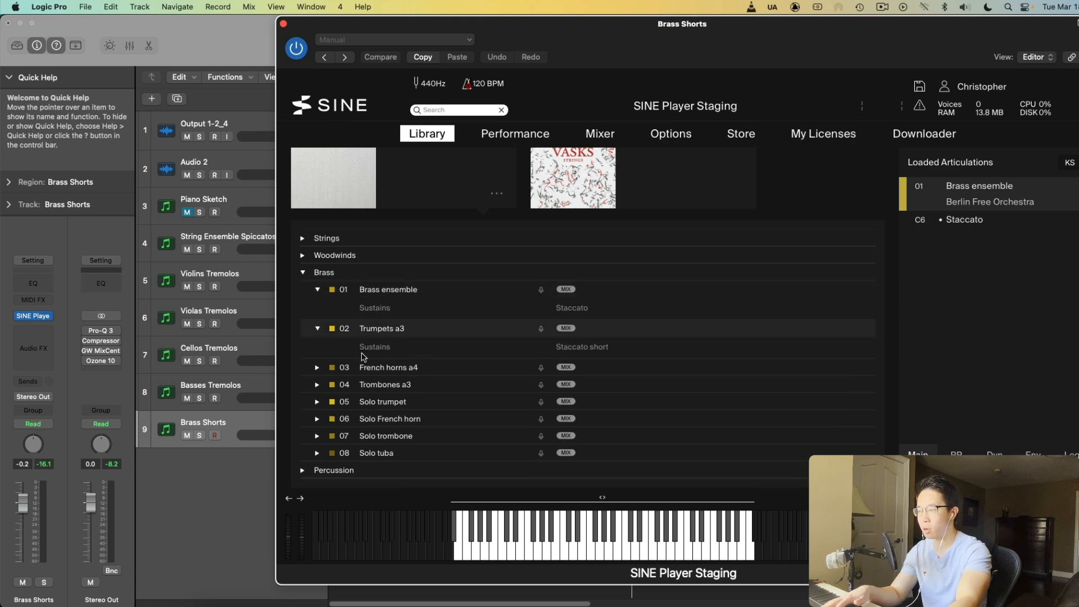
pyautogui.click(284, 23)
# Create a duplicate track named Trumpet Sustains and expand Trumpets a3 under Berlin Free Orchestra's brass in its SINE Player
pyautogui.click(177, 98)
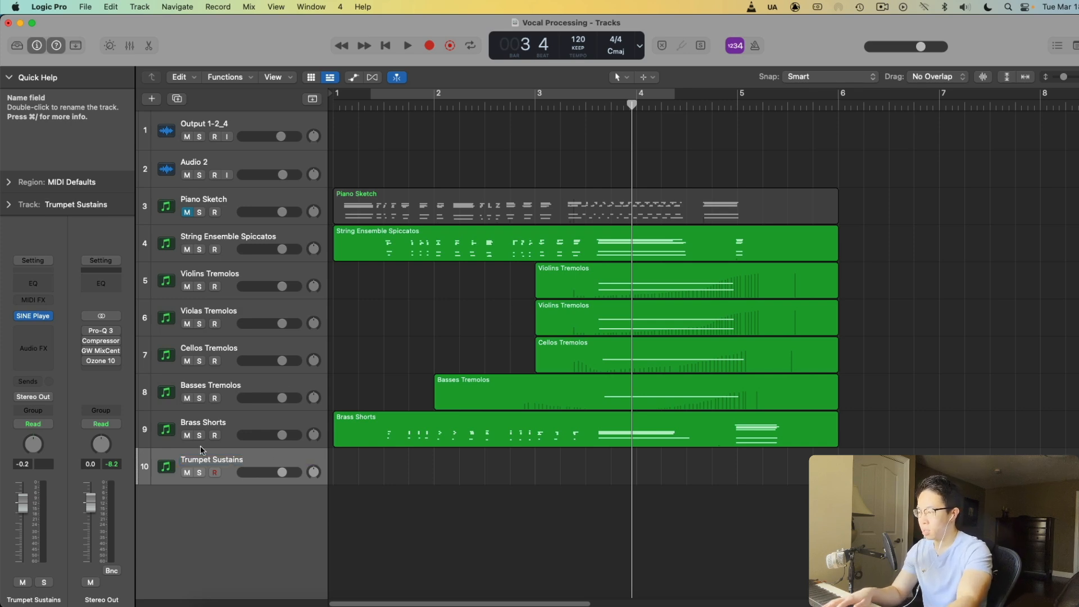
pyautogui.click(33, 316)
pyautogui.moveTo(689, 159); pyautogui.dragTo(580, 65)
pyautogui.click(402, 400)
pyautogui.scroll(-3, 421, 361)
pyautogui.click(281, 319)
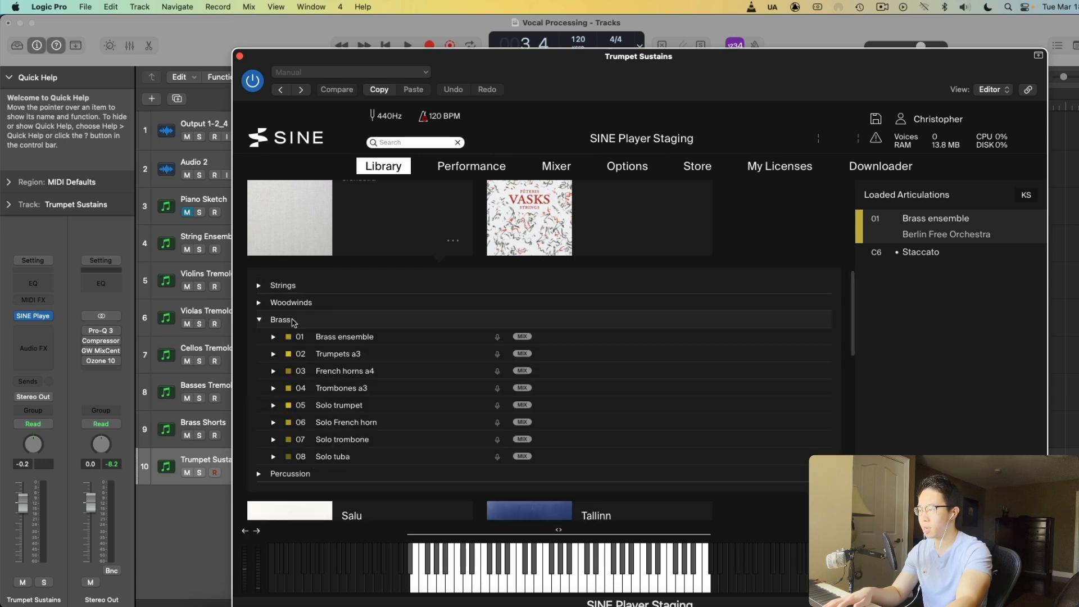
pyautogui.click(370, 356)
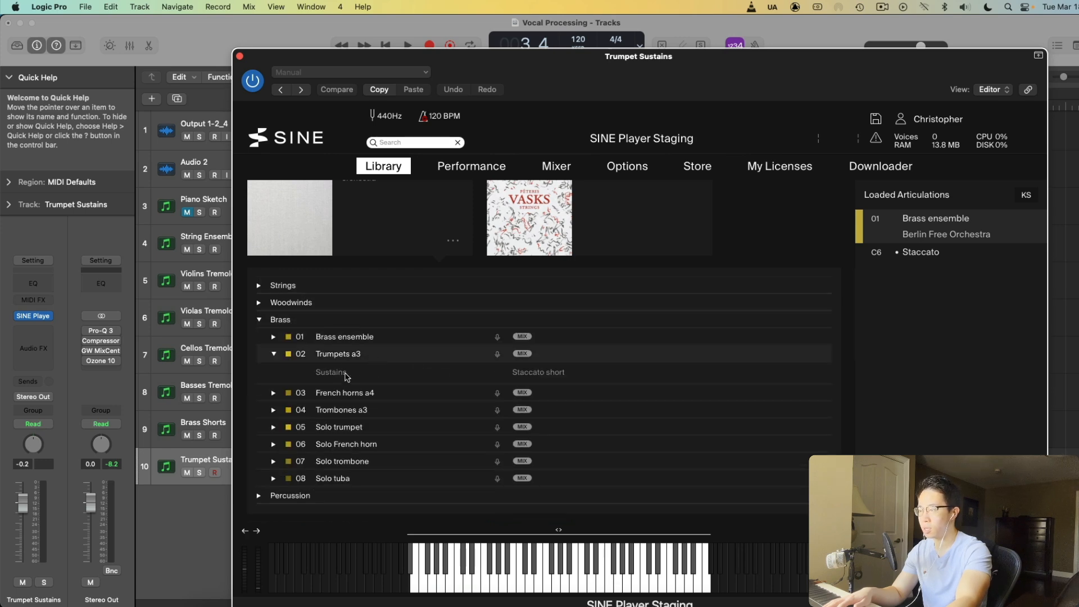
# Replace the loaded Brass ensemble Staccato with a single Trumpets a3 Sustains articulation
pyautogui.rightClick(930, 207)
pyautogui.click(859, 289)
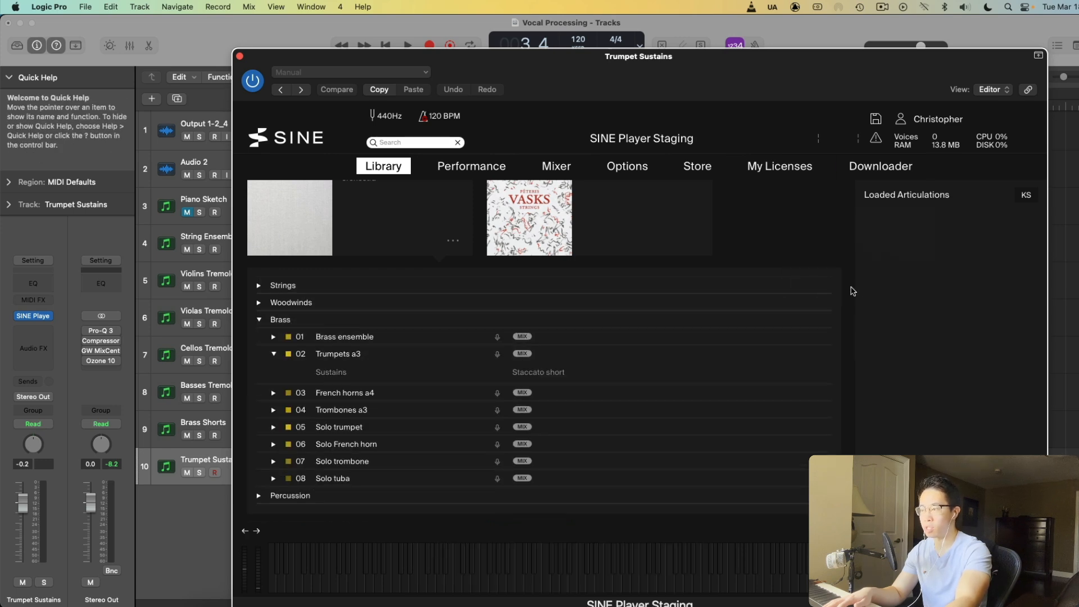
pyautogui.doubleClick(339, 372)
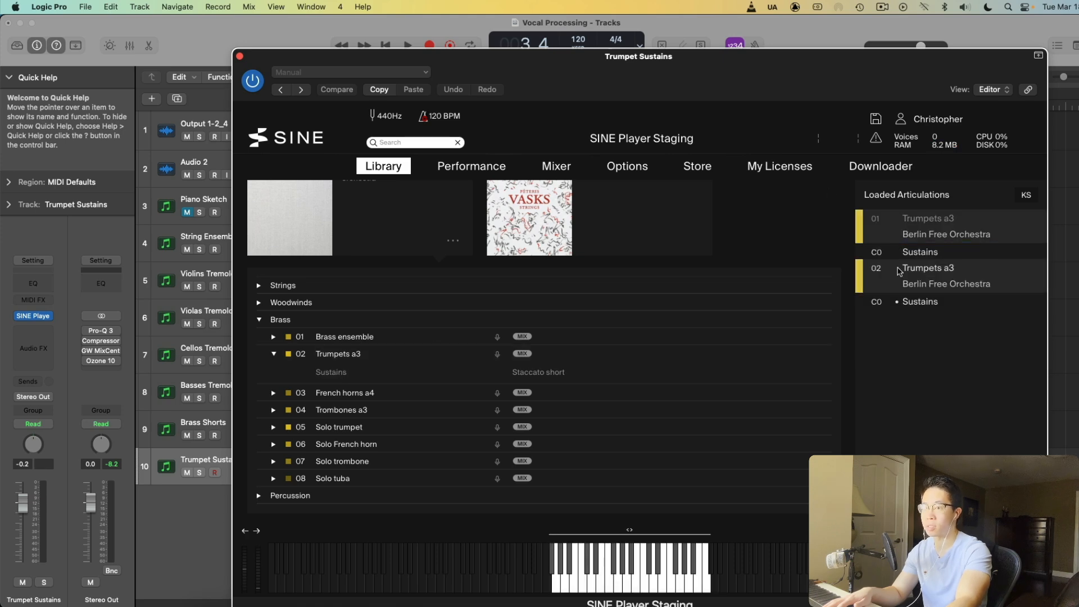
pyautogui.rightClick(920, 283)
pyautogui.click(891, 361)
# Clear the instrument window off the tracks area and play from bar 3 to rehearse the trumpet part
pyautogui.moveTo(886, 96); pyautogui.dragTo(258, 402)
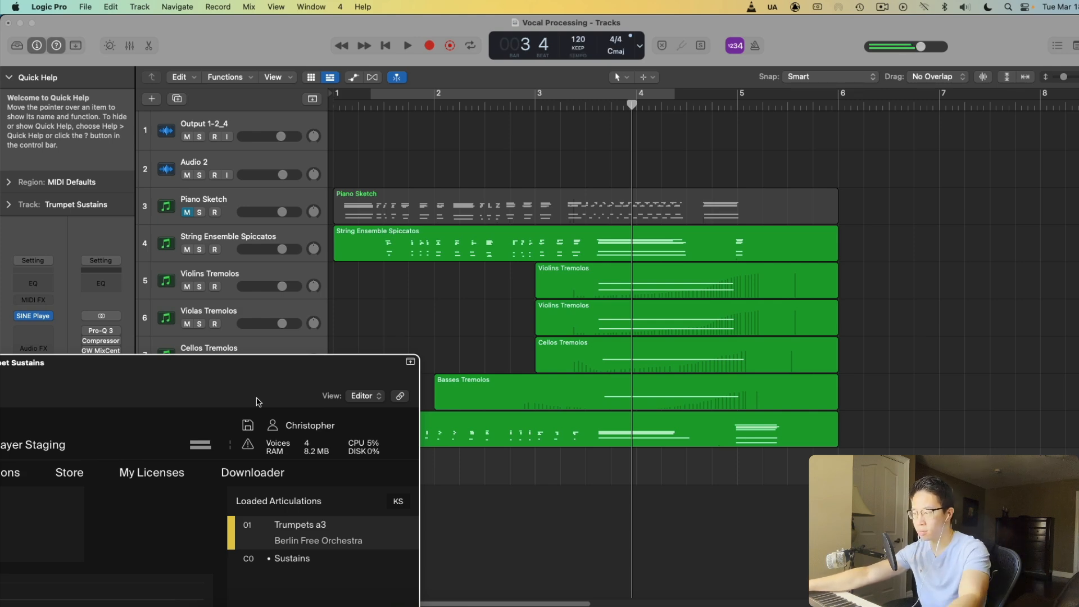
pyautogui.moveTo(279, 386); pyautogui.dragTo(46, 564)
pyautogui.click(536, 107)
pyautogui.press('space')
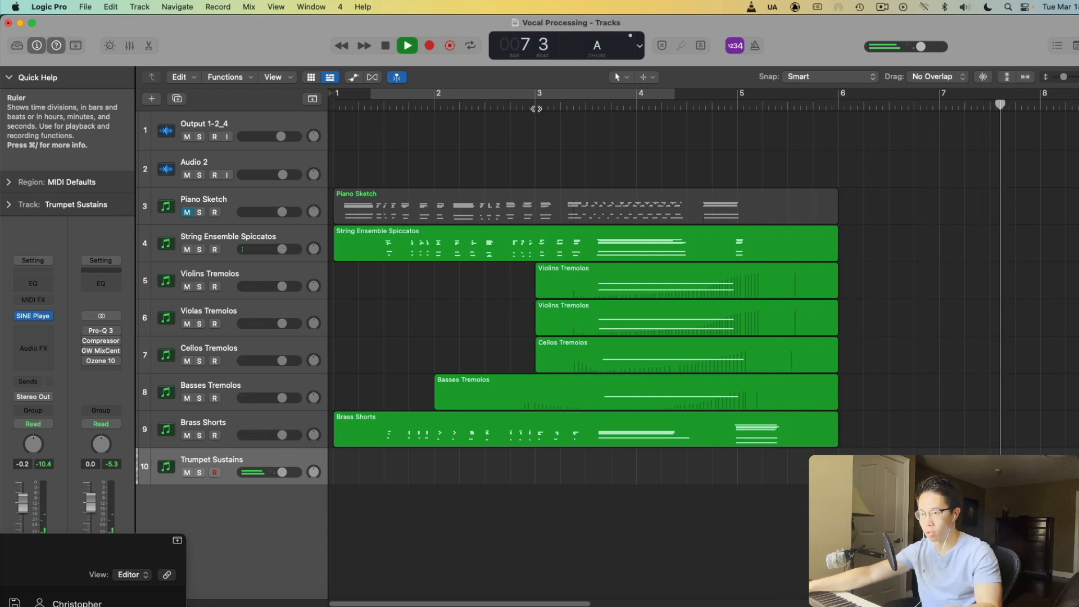
pyautogui.press('space')
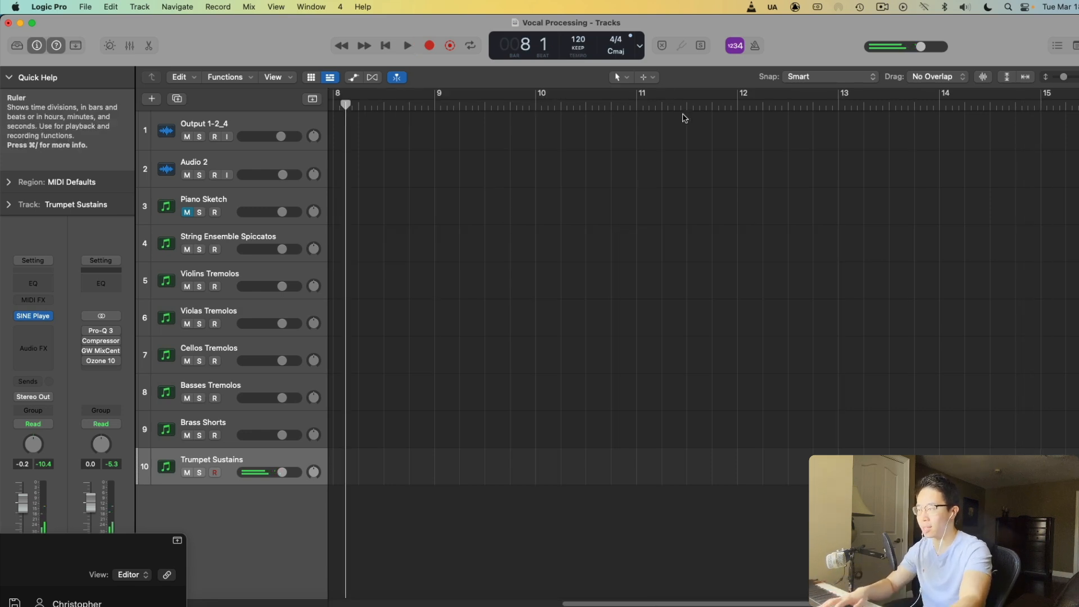
# Record a sustained trumpet chord on the Trumpet Sustains track from bar 3 until just past bar 5
pyautogui.hscroll(-8, 655, 153)
pyautogui.hscroll(-5, 656, 157)
pyautogui.click(503, 110)
pyautogui.press('r')
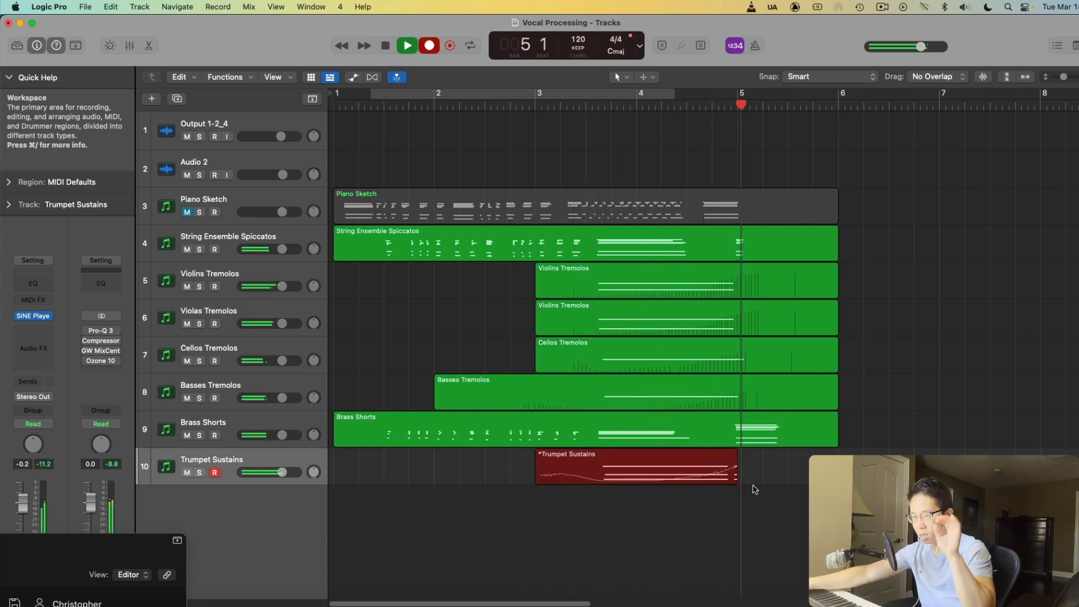
pyautogui.press('space')
# Lower the Trumpets a3 channel level a few decibels in the SINE Player mixer and move the instrument window aside
pyautogui.moveTo(85, 568); pyautogui.dragTo(811, 131)
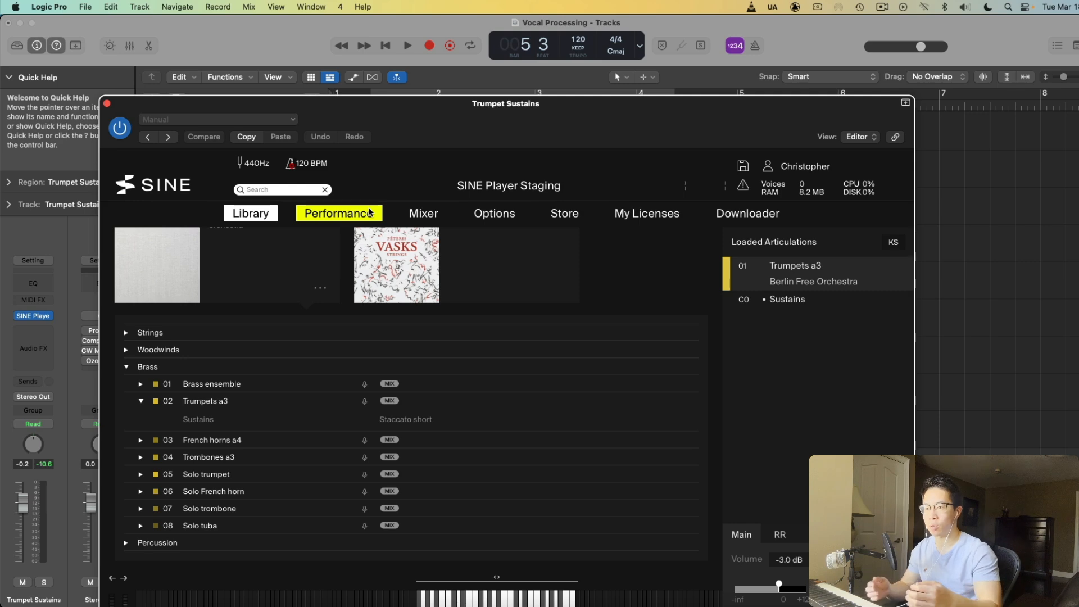
pyautogui.click(424, 213)
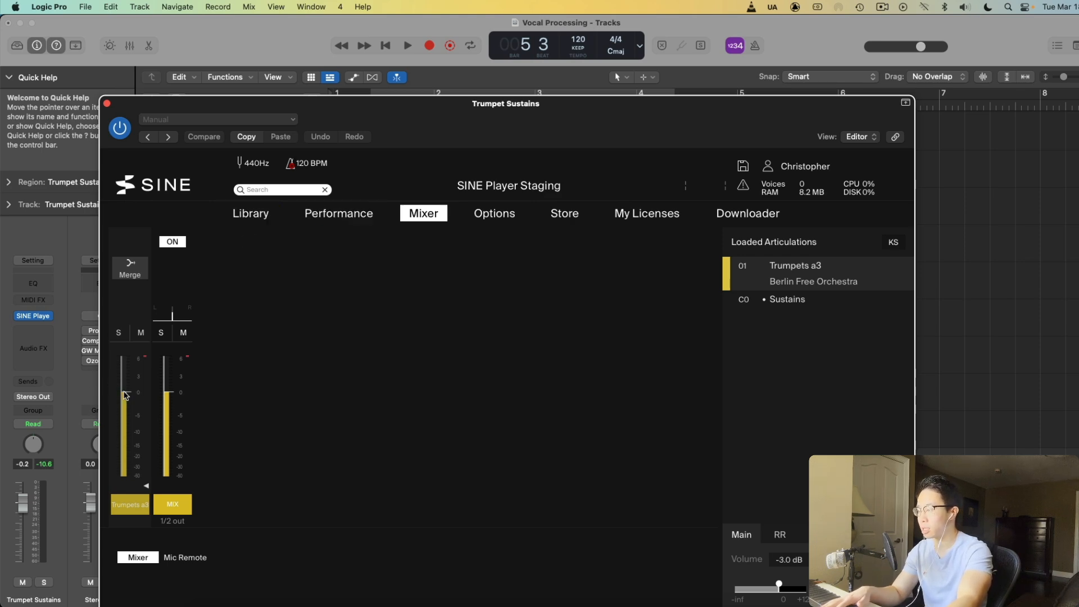
pyautogui.moveTo(676, 127); pyautogui.dragTo(80, 227)
# Open the Trumpet Sustains region in the piano roll and shorten its three long notes to end just before bar 5
pyautogui.click(554, 105)
pyautogui.press('space')
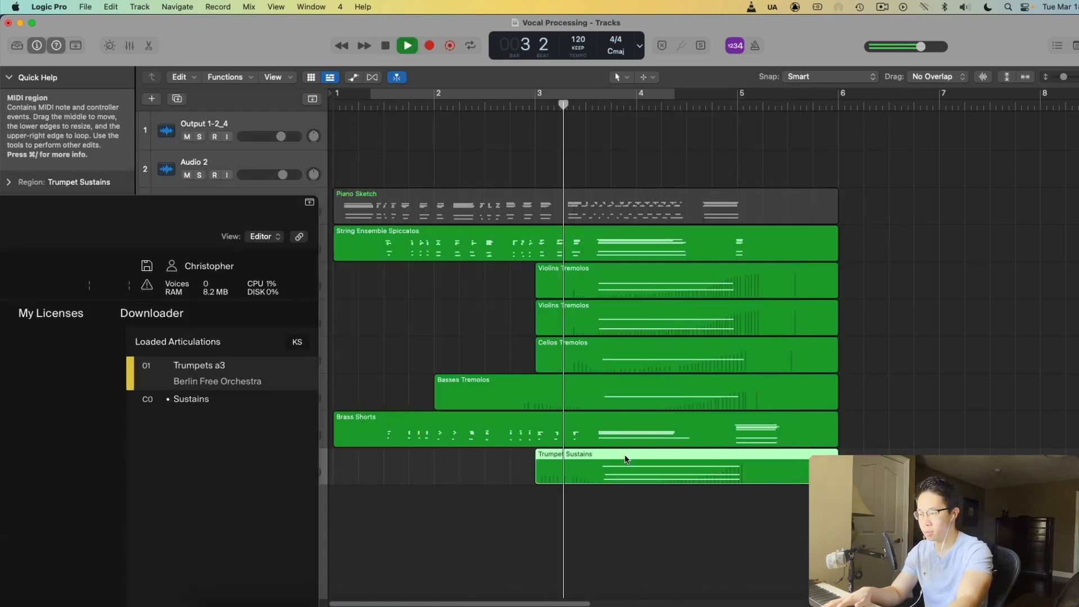
pyautogui.doubleClick(622, 471)
pyautogui.hscroll(5, 706, 410)
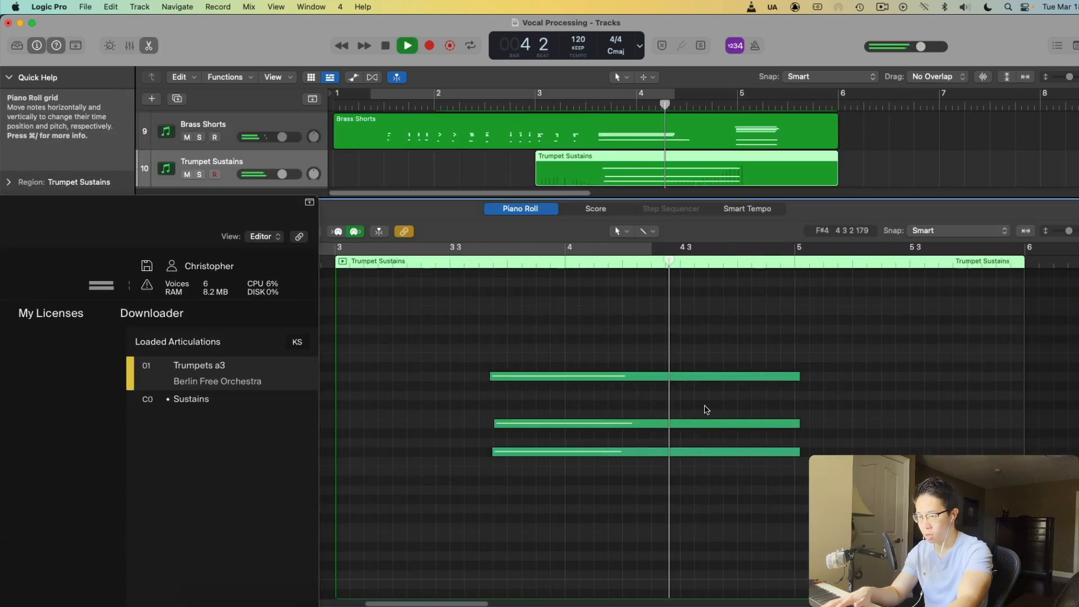
pyautogui.scroll(3, 713, 415)
pyautogui.press('space')
pyautogui.moveTo(734, 372); pyautogui.dragTo(743, 514)
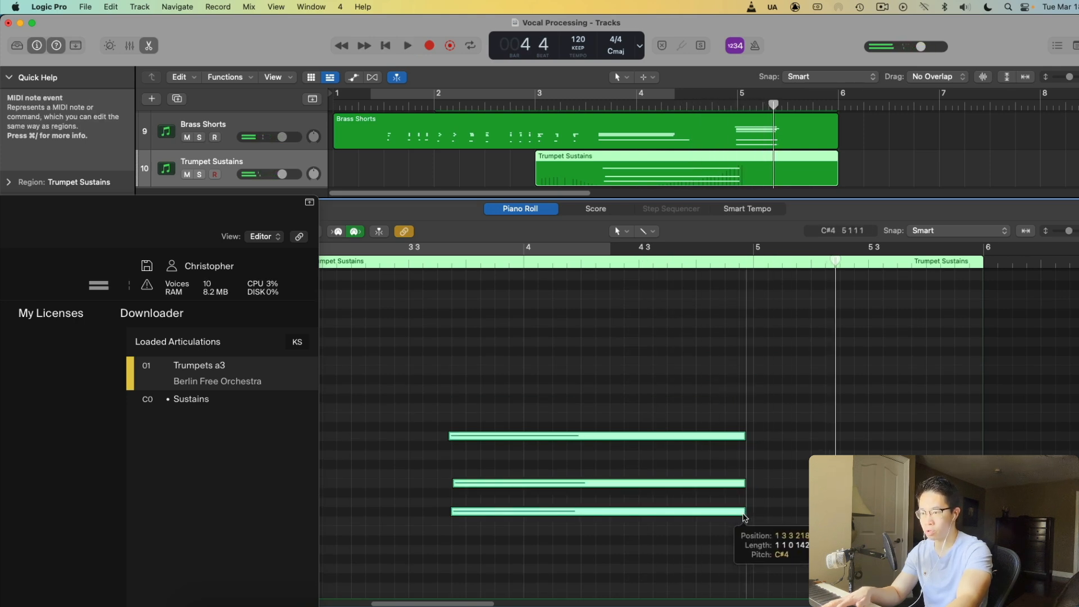
pyautogui.click(786, 506)
# Review the Trumpets a3 mixer level, and close the SINE Player window and the piano roll
pyautogui.moveTo(241, 203); pyautogui.dragTo(859, 3)
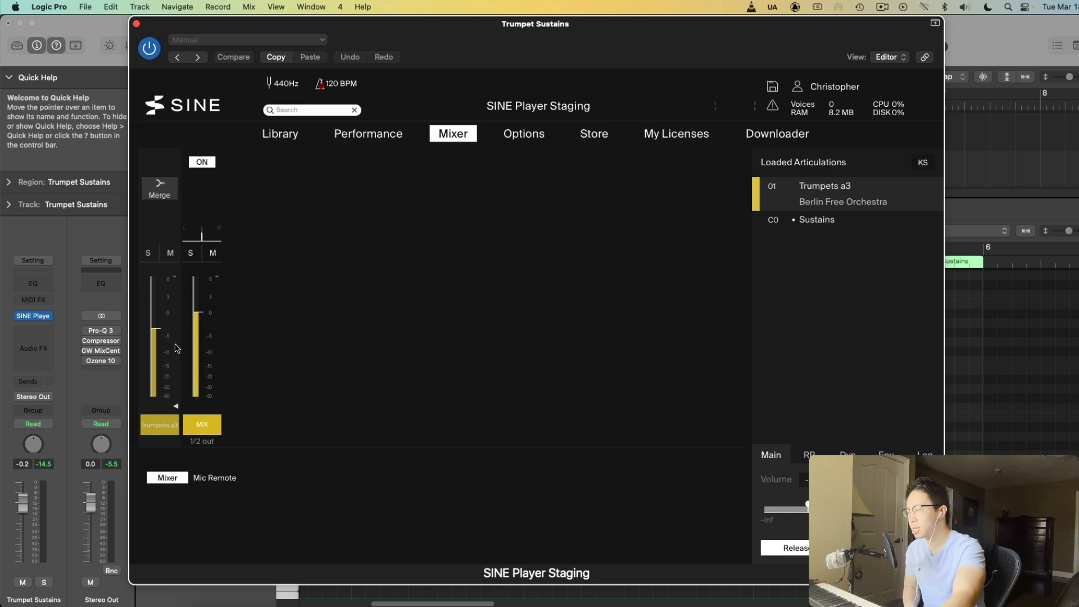
pyautogui.click(136, 24)
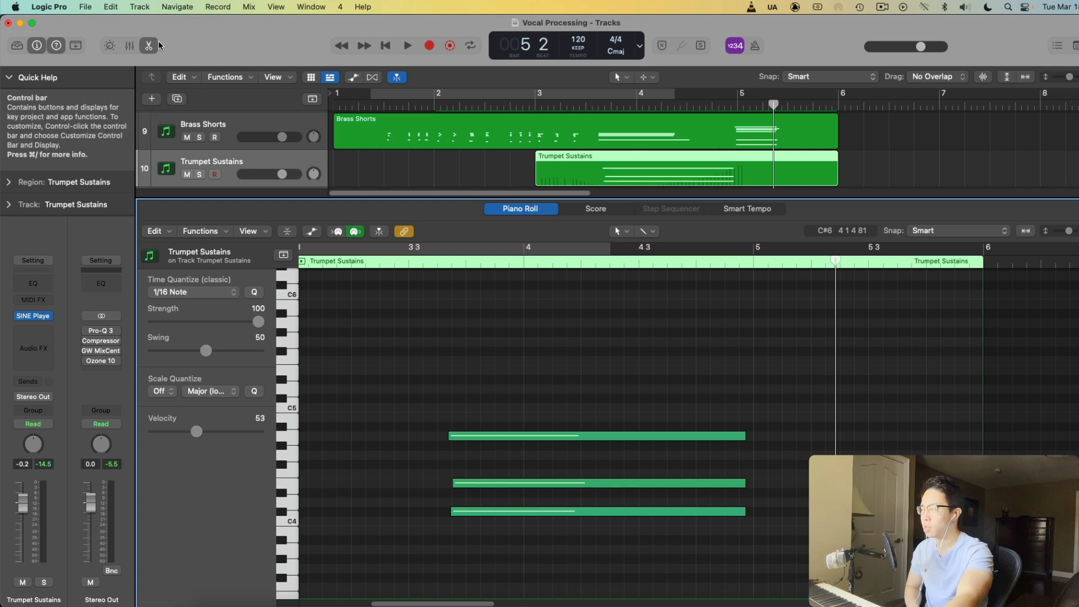
pyautogui.press('e')
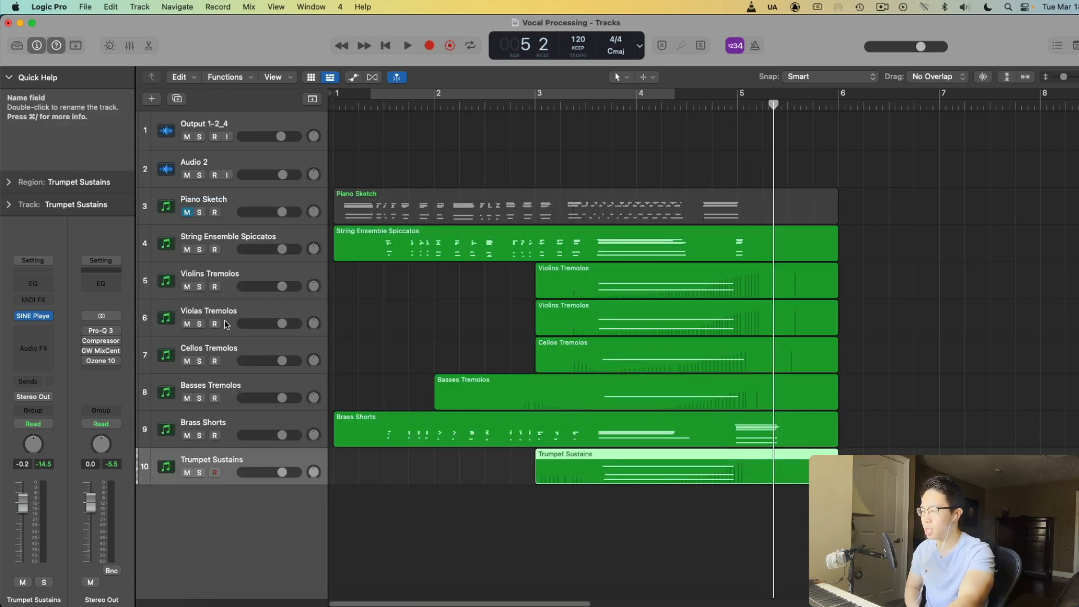
# Create a duplicate of the Trumpet Sustains track without its notes and name it French Horn Sustains
pyautogui.click(177, 98)
pyautogui.doubleClick(209, 496)
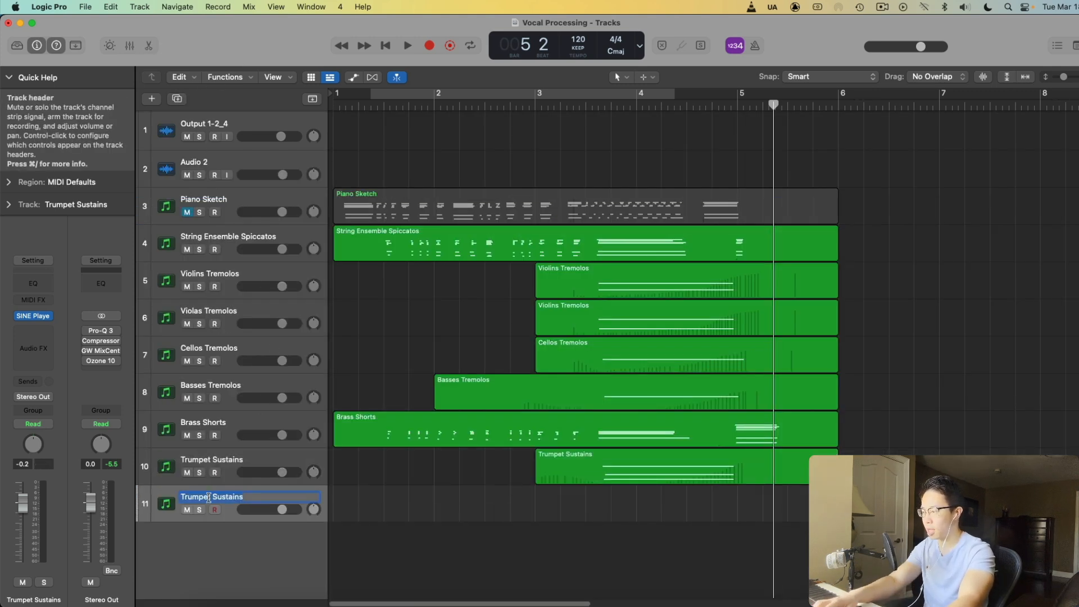
pyautogui.write('French Horn')
pyautogui.press('Return')
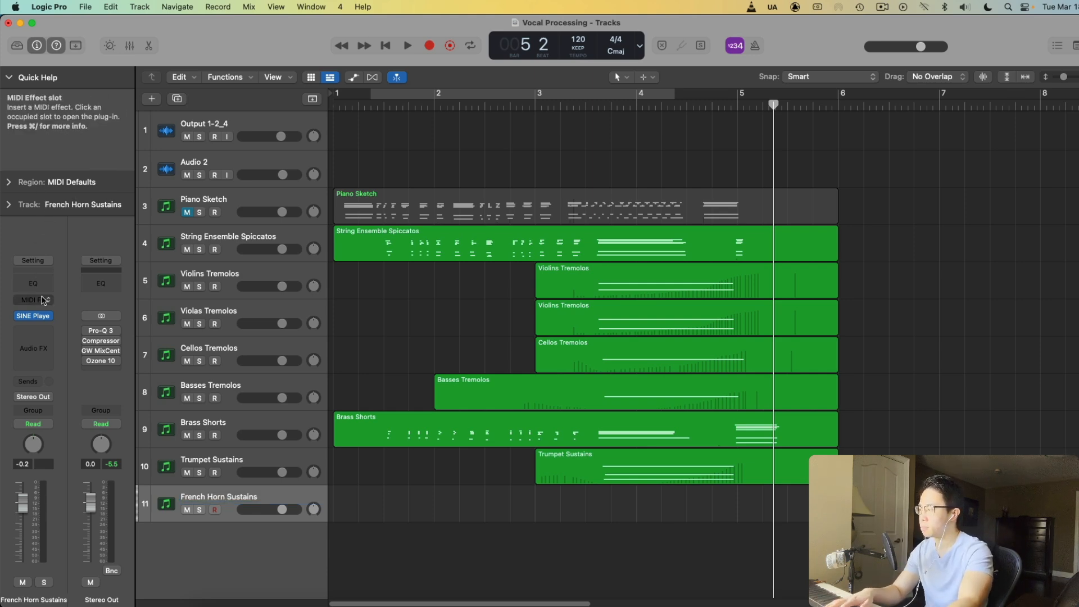
# Replace the loaded Trumpets a3 with French horns a4 Sustains from Berlin Free Orchestra on the French Horn Sustains track
pyautogui.click(32, 315)
pyautogui.rightClick(847, 195)
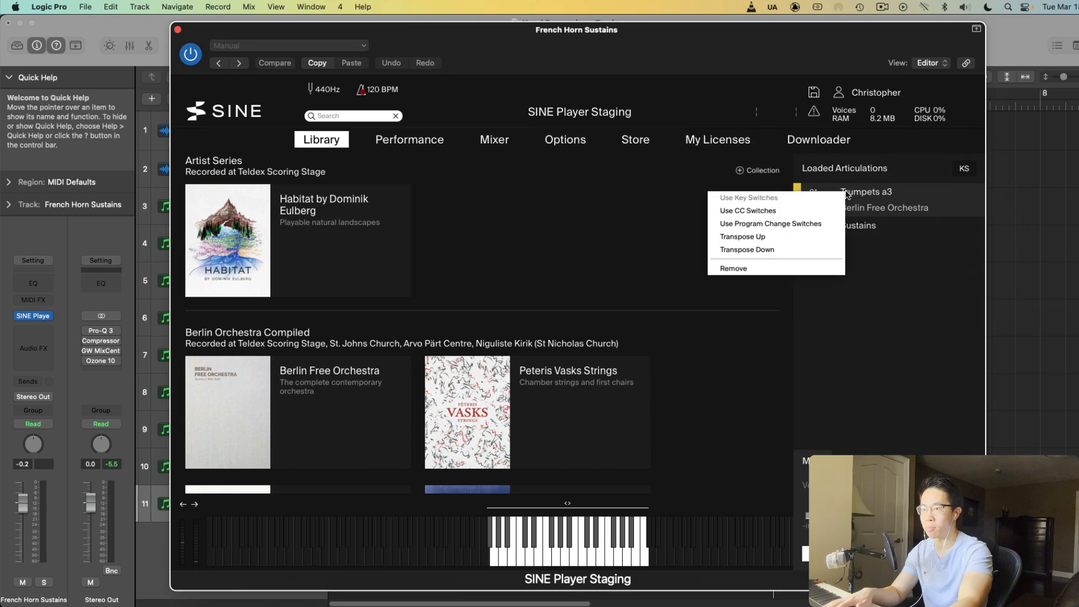
pyautogui.click(824, 268)
pyautogui.scroll(-3, 314, 339)
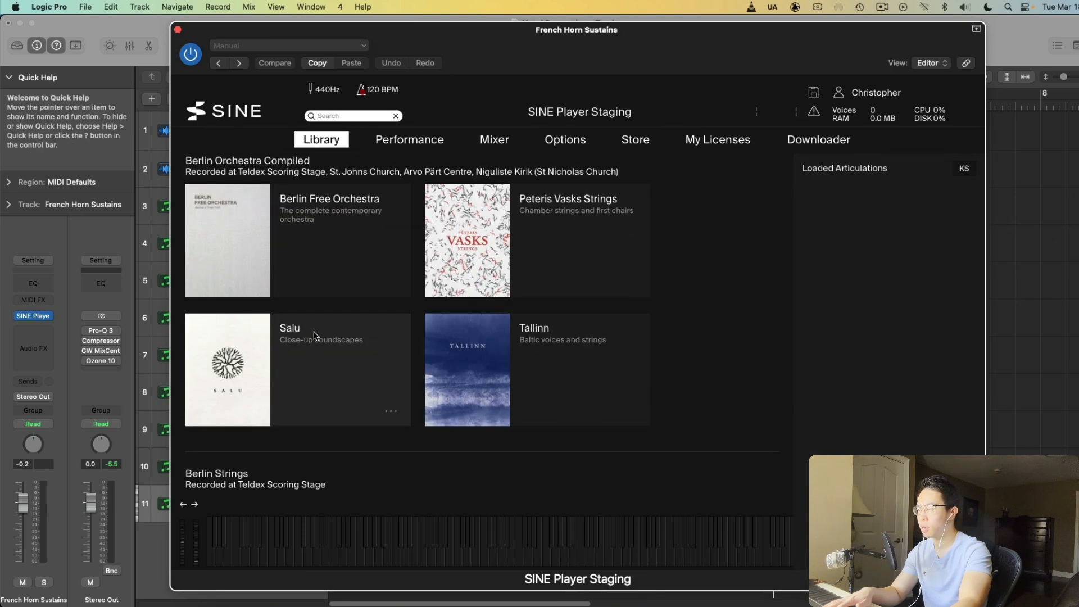
pyautogui.click(314, 339)
pyautogui.click(235, 353)
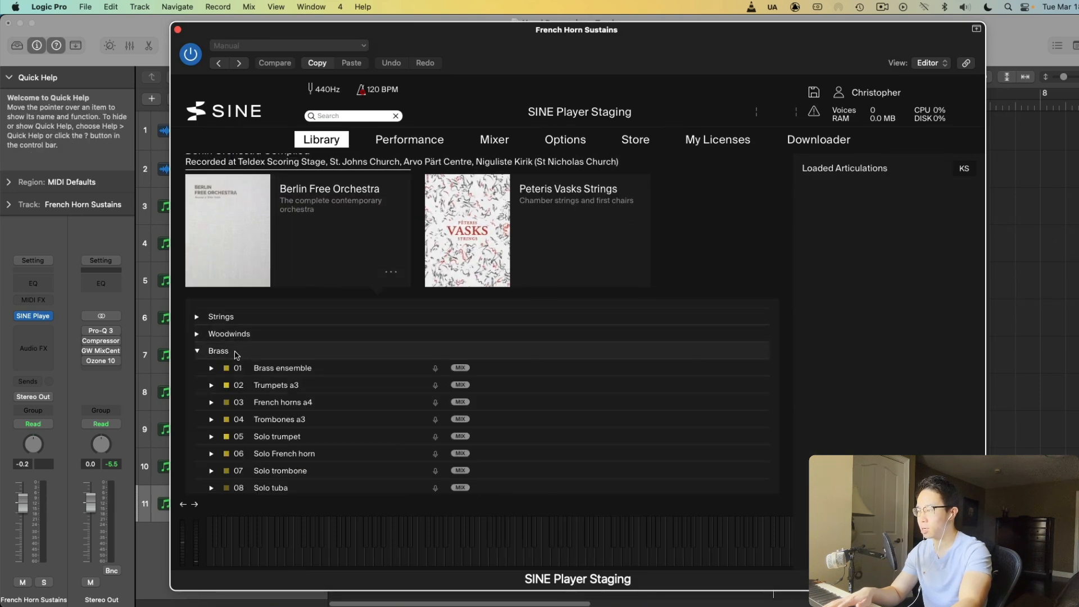
pyautogui.click(292, 405)
pyautogui.doubleClick(280, 422)
# Show the SINE Player mixer for French horns a4 and move the instrument window clear of the tracks area
pyautogui.moveTo(681, 41); pyautogui.dragTo(88, 538)
pyautogui.click(966, 371)
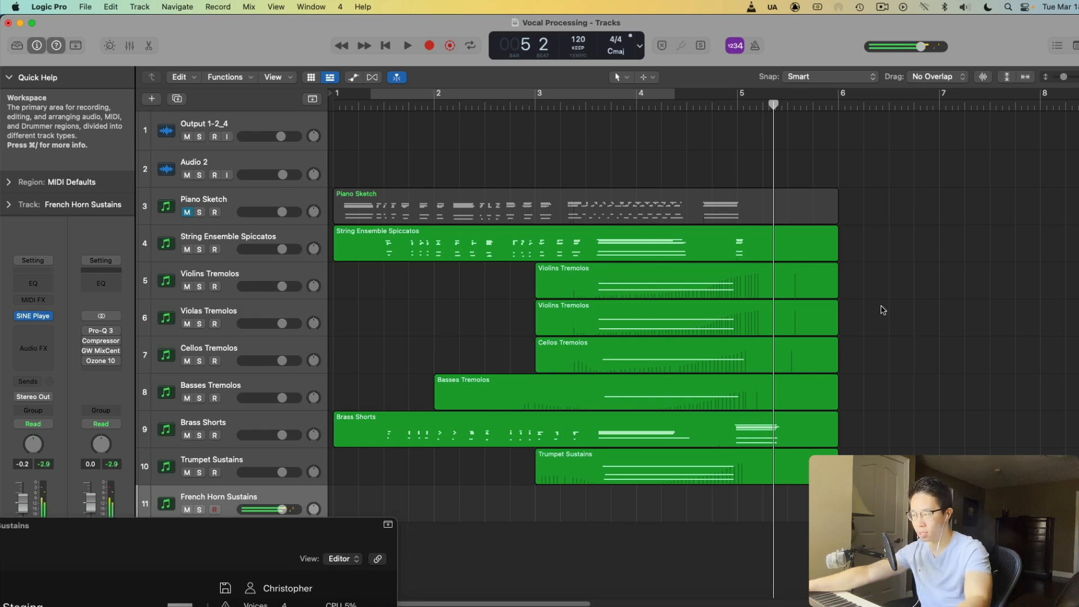
pyautogui.moveTo(284, 556); pyautogui.dragTo(678, 136)
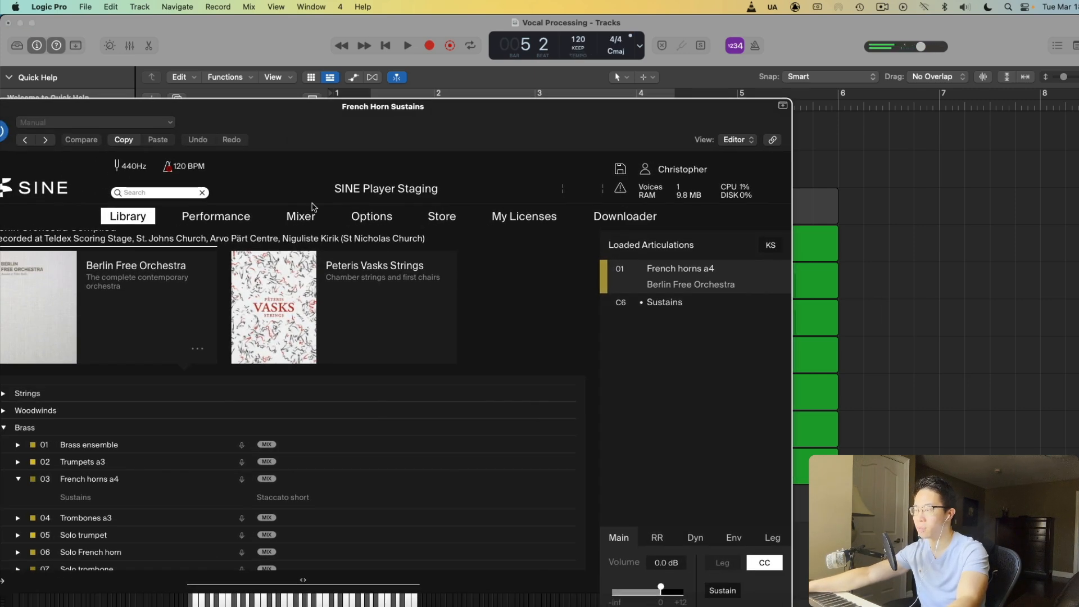
pyautogui.click(301, 216)
pyautogui.moveTo(546, 107); pyautogui.dragTo(1, 332)
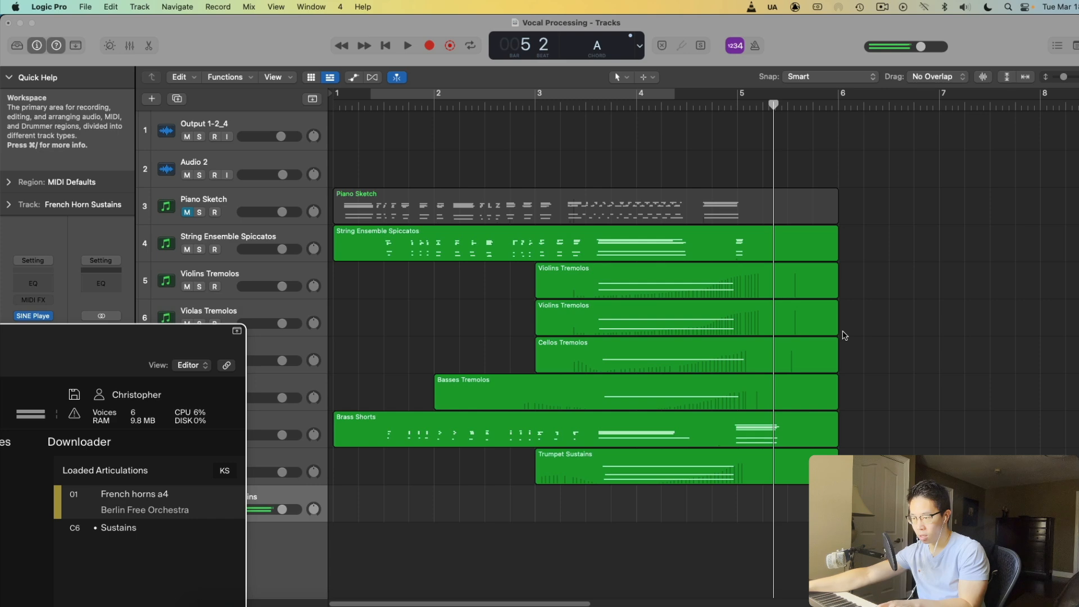
# Close the instrument window and record a sustained part on the French Horn Sustains track, starting playback shortly before bar 3
pyautogui.moveTo(207, 333); pyautogui.dragTo(873, 142)
pyautogui.click(102, 140)
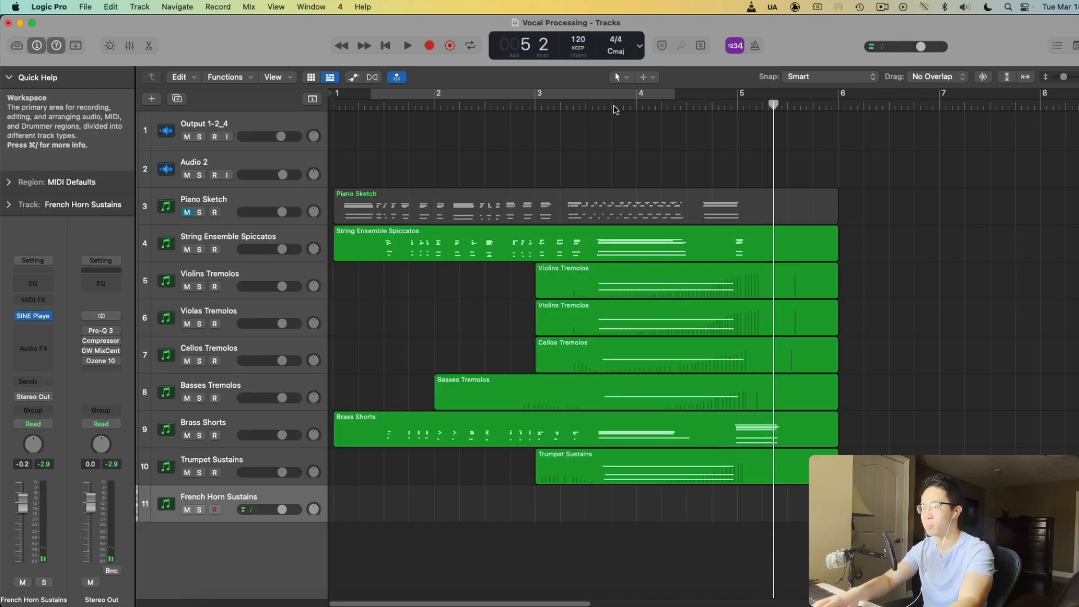
pyautogui.click(502, 108)
pyautogui.press('space')
pyautogui.press('r')
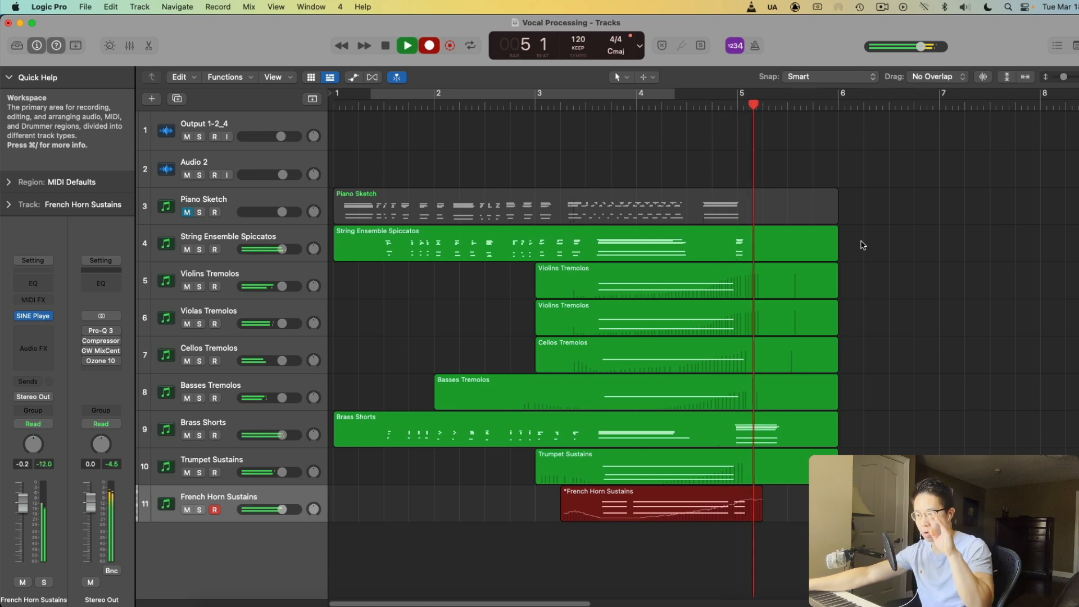
pyautogui.press('space')
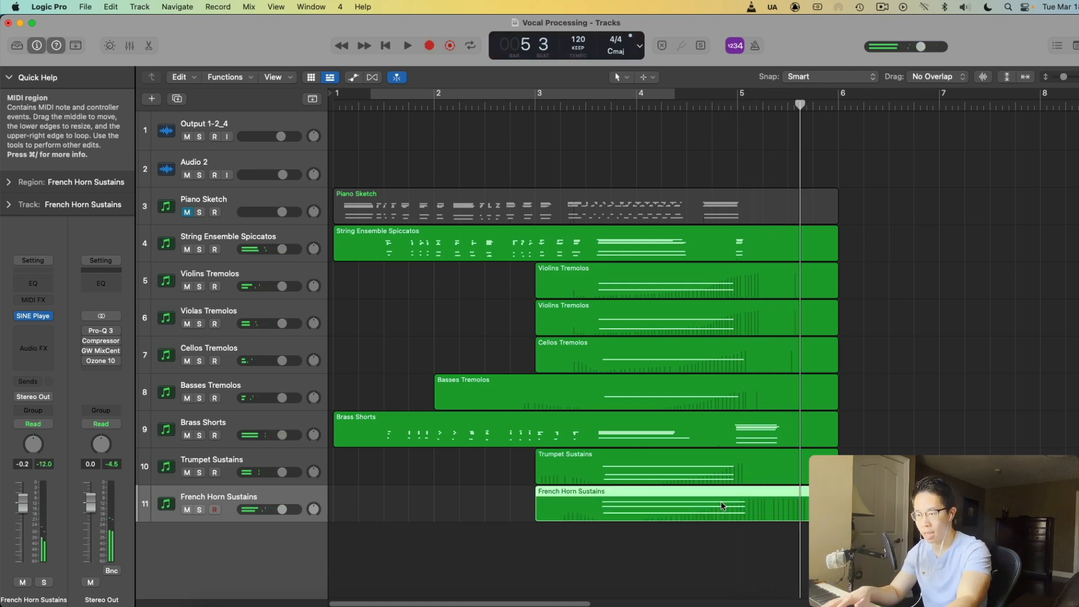
# Shorten all the recorded French horn notes together so they end at bar 5, and play the passage back
pyautogui.doubleClick(721, 501)
pyautogui.press('super+a')
pyautogui.moveTo(770, 423); pyautogui.dragTo(752, 424)
pyautogui.click(379, 263)
pyautogui.press('space')
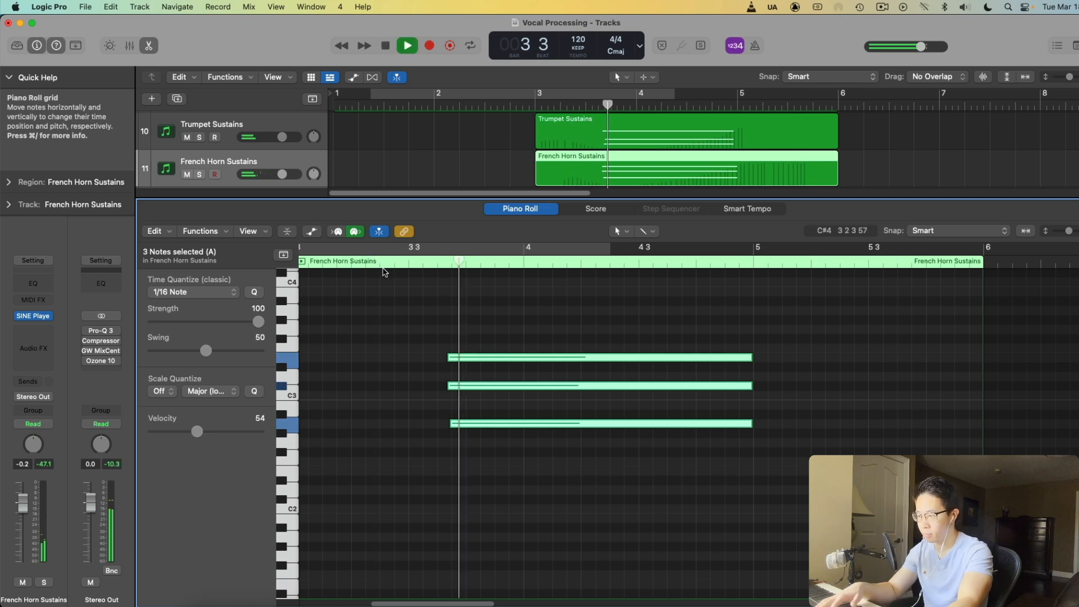
pyautogui.press('a')
pyautogui.press('space')
# Redraw the French horn modulation as a smooth swell rising from about 16 to 127 just after bar 5
pyautogui.press('t')
pyautogui.press('p')
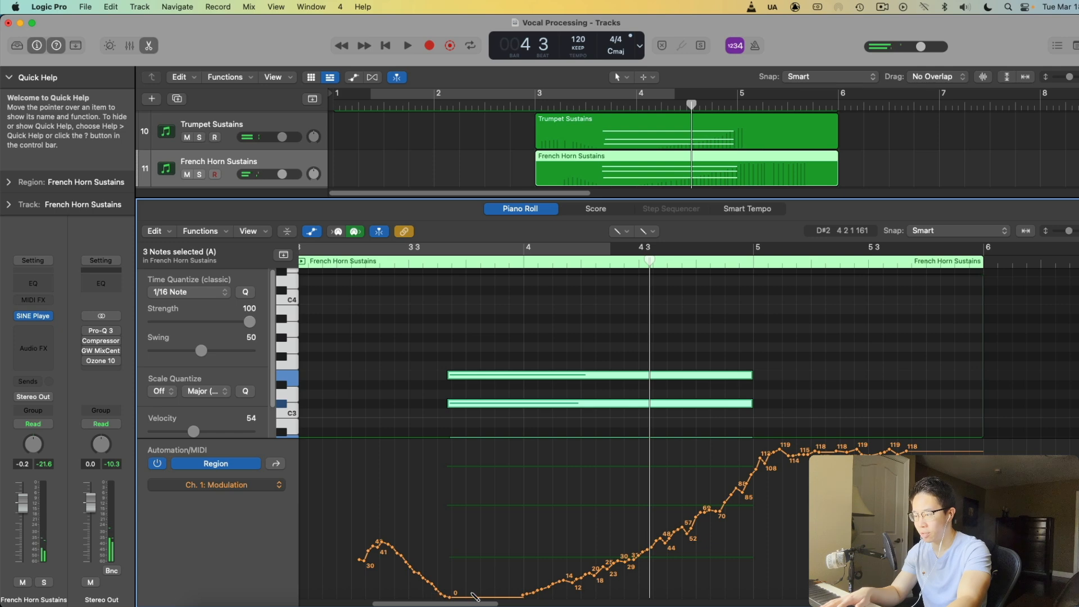
pyautogui.moveTo(349, 566)
pyautogui.mouseDown()
pyautogui.moveTo(473, 577)
pyautogui.moveTo(623, 552)
pyautogui.moveTo(676, 528)
pyautogui.moveTo(742, 464)
pyautogui.moveTo(837, 442)
pyautogui.mouseUp()
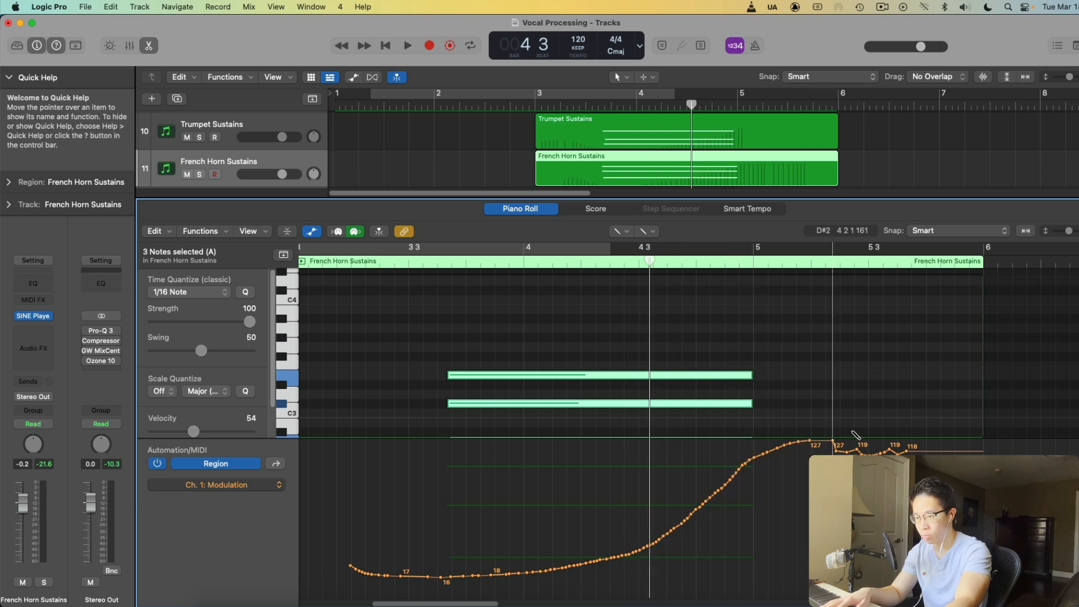
# Audition the French horn swell with the other tracks and soloed, and close the piano roll with solo off
pyautogui.click(403, 268)
pyautogui.press('space')
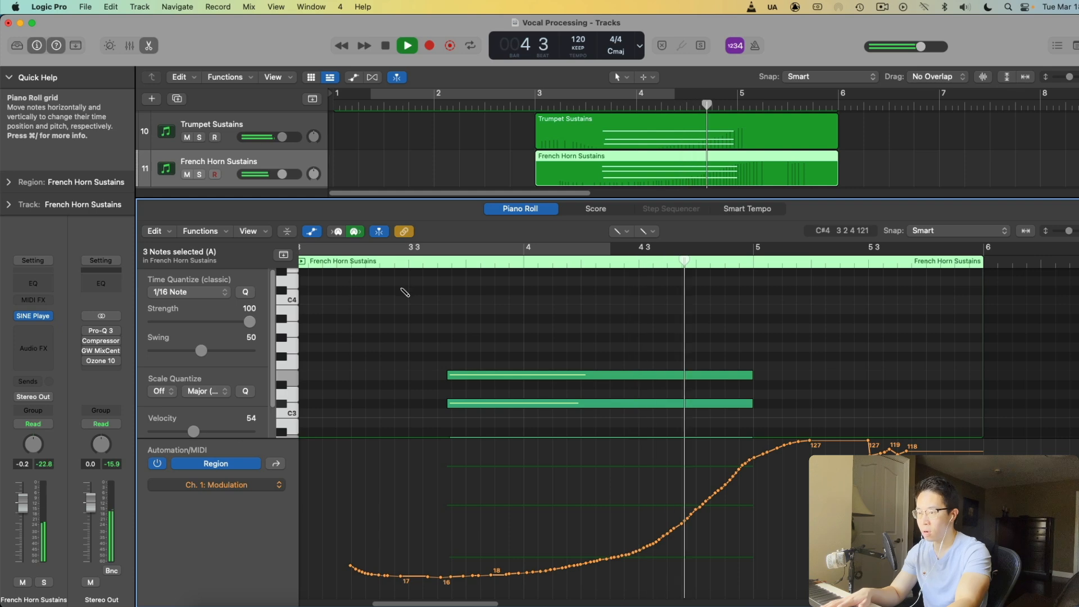
pyautogui.press('s')
pyautogui.click(409, 261)
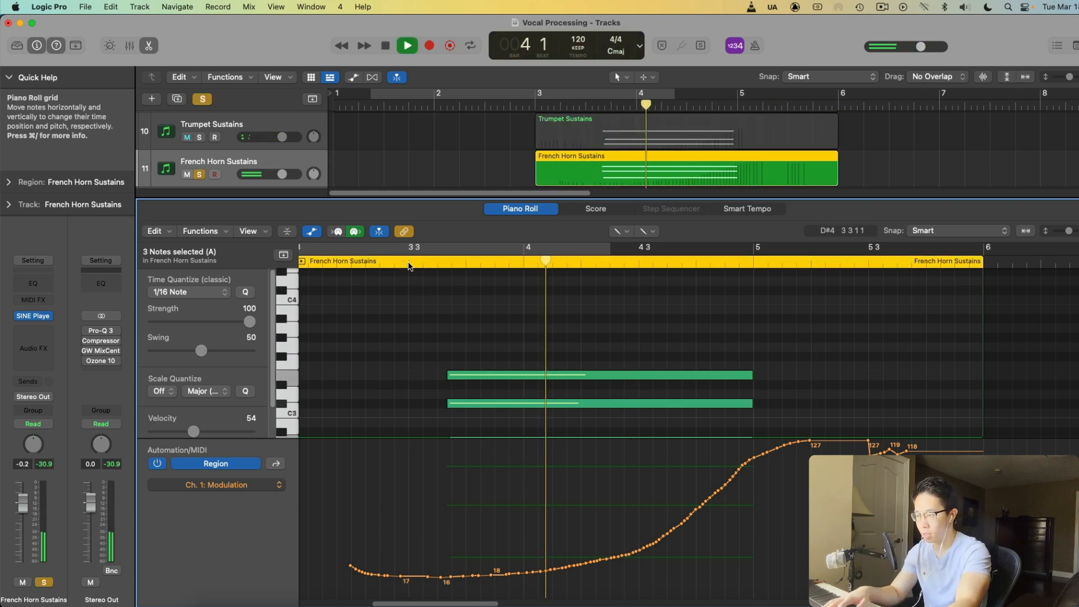
pyautogui.press('space')
pyautogui.press('s')
pyautogui.press('e')
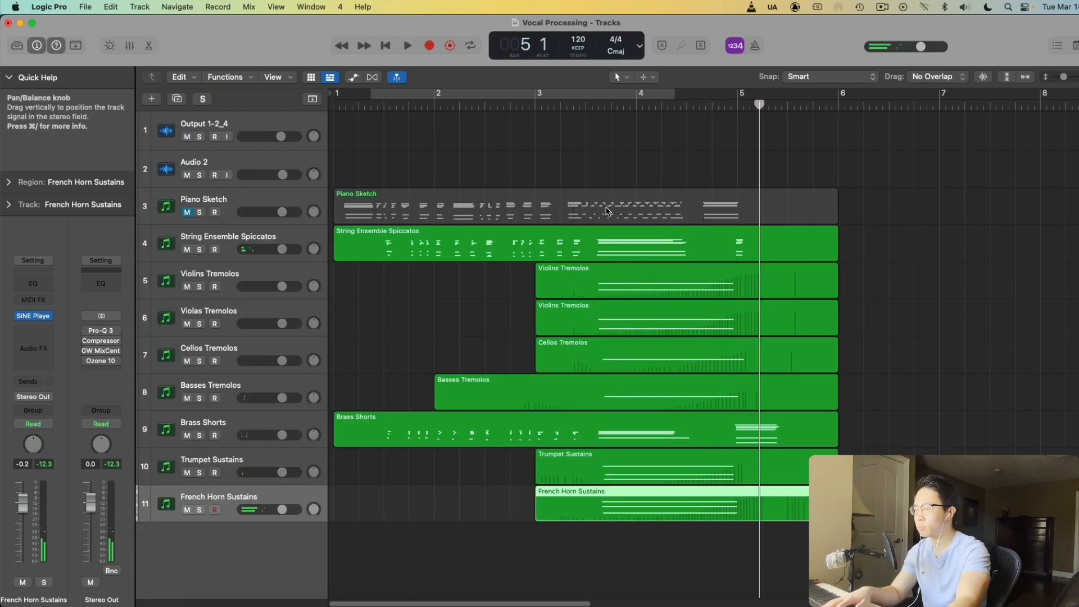
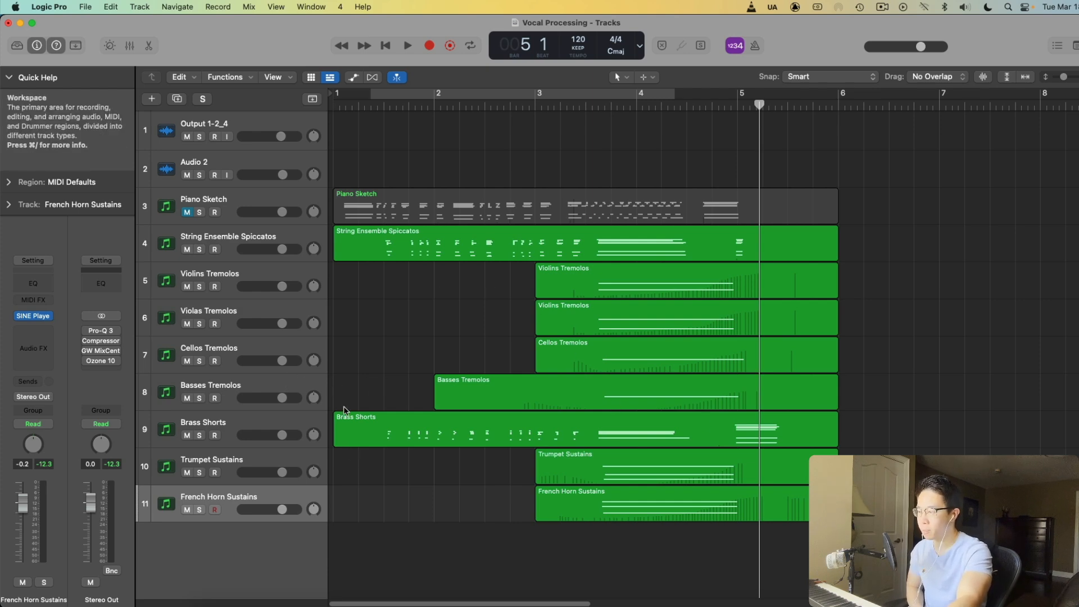
# Create a duplicate of the French Horn Sustains track without its notes and name it Trombone Sustains
pyautogui.click(177, 99)
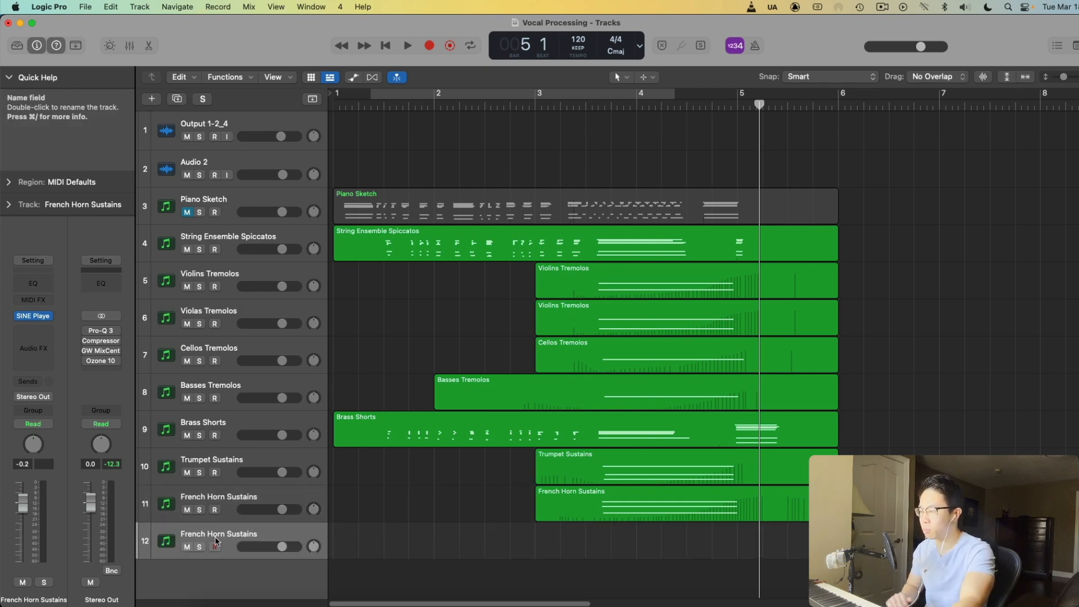
pyautogui.doubleClick(216, 535)
pyautogui.write('Trombone Sustains')
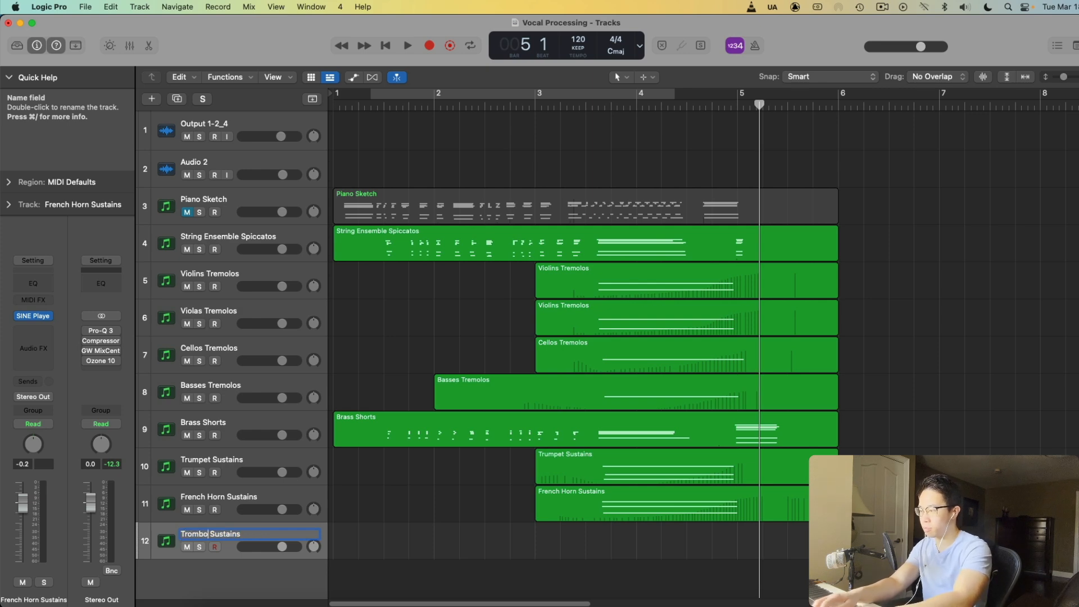
pyautogui.press('Return')
# Remove the loaded French horns a4 from the Trombone Sustains track's instrument and move its window fully into view
pyautogui.click(53, 317)
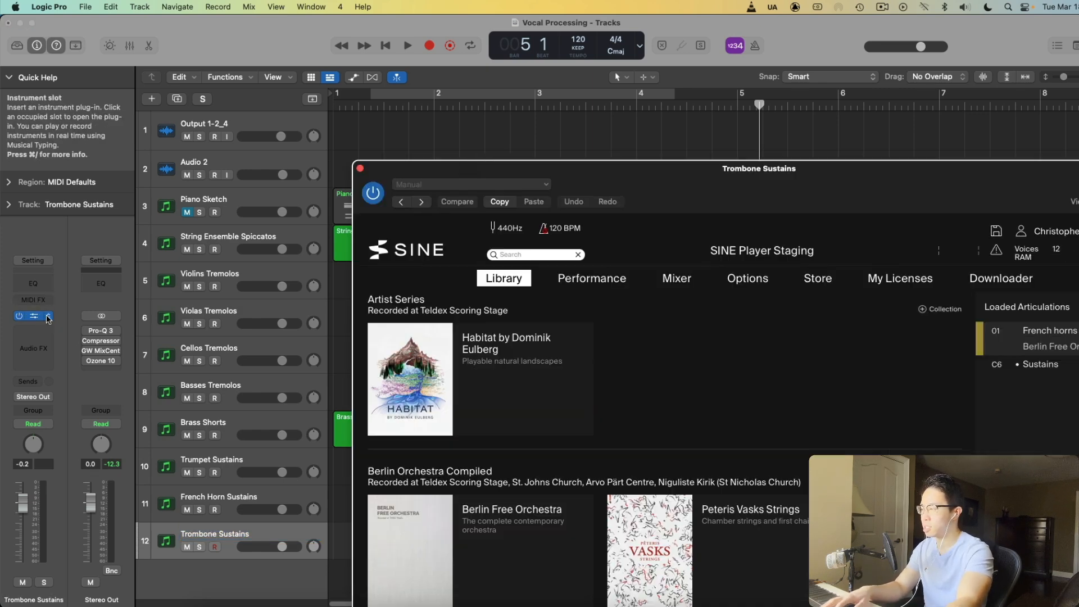
pyautogui.rightClick(1039, 332)
pyautogui.click(1032, 322)
pyautogui.moveTo(995, 186); pyautogui.dragTo(784, 46)
# Load Trombones a3 Sustains from the Berlin Free Orchestra brass, and check its mixer level before closing the instrument window
pyautogui.scroll(-1, 297, 365)
pyautogui.click(297, 365)
pyautogui.click(225, 300)
pyautogui.scroll(-2, 225, 254)
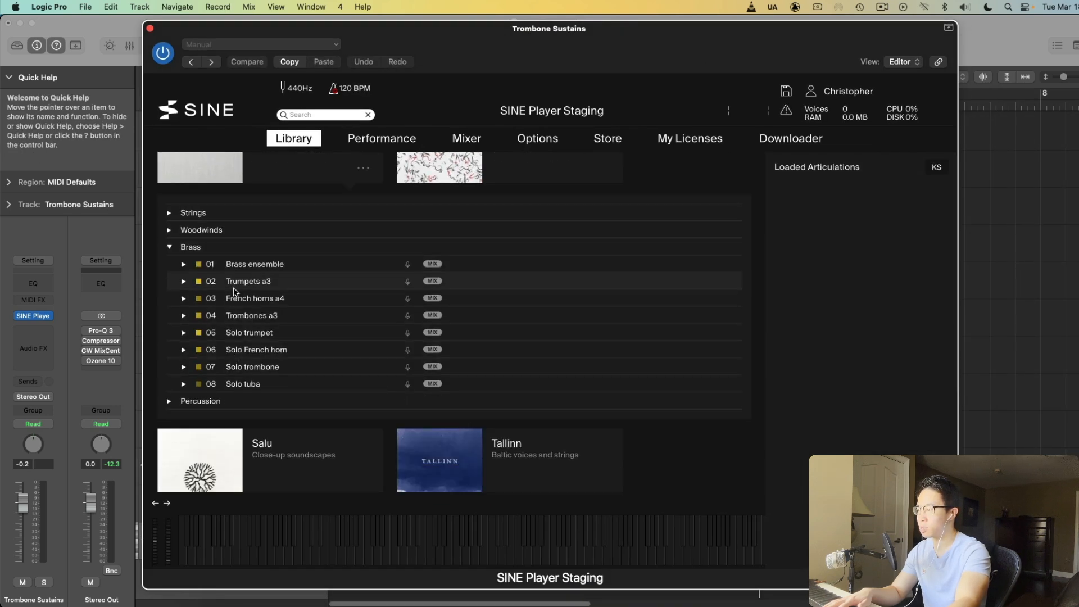
pyautogui.click(270, 315)
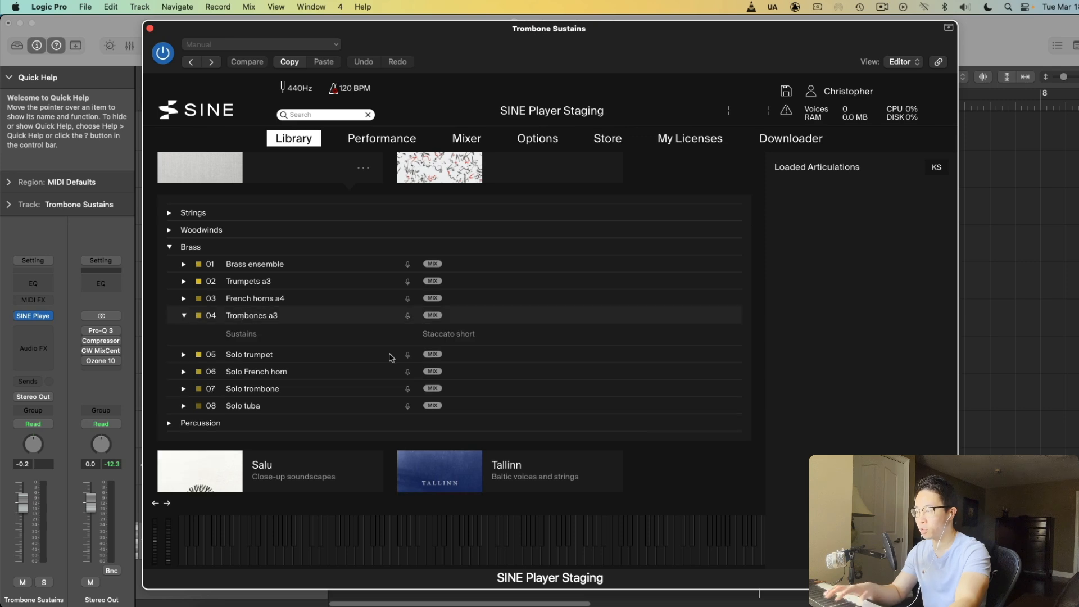
pyautogui.click(239, 335)
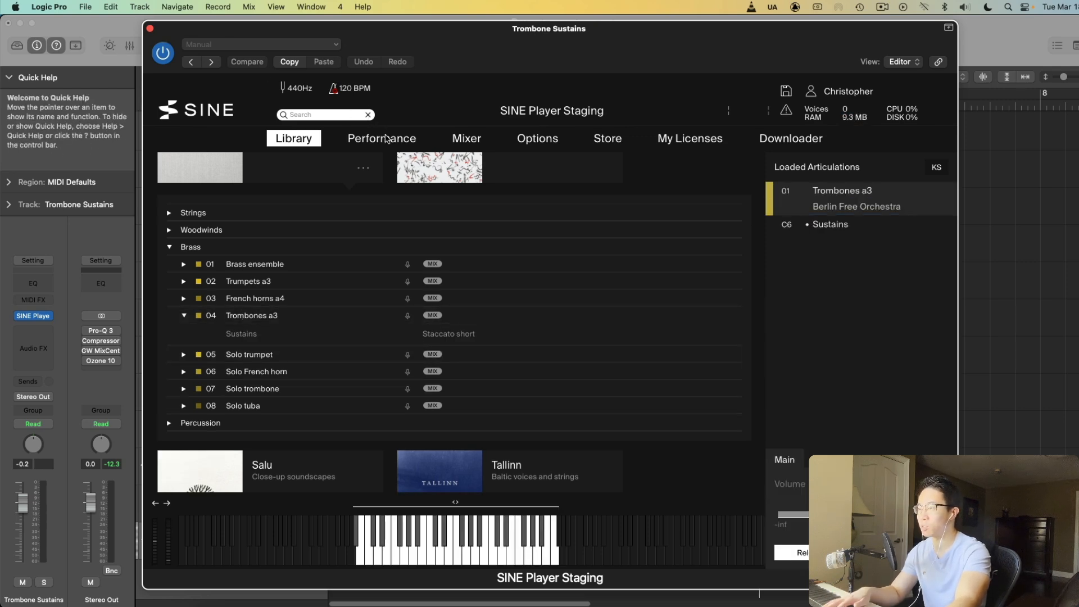
pyautogui.click(467, 138)
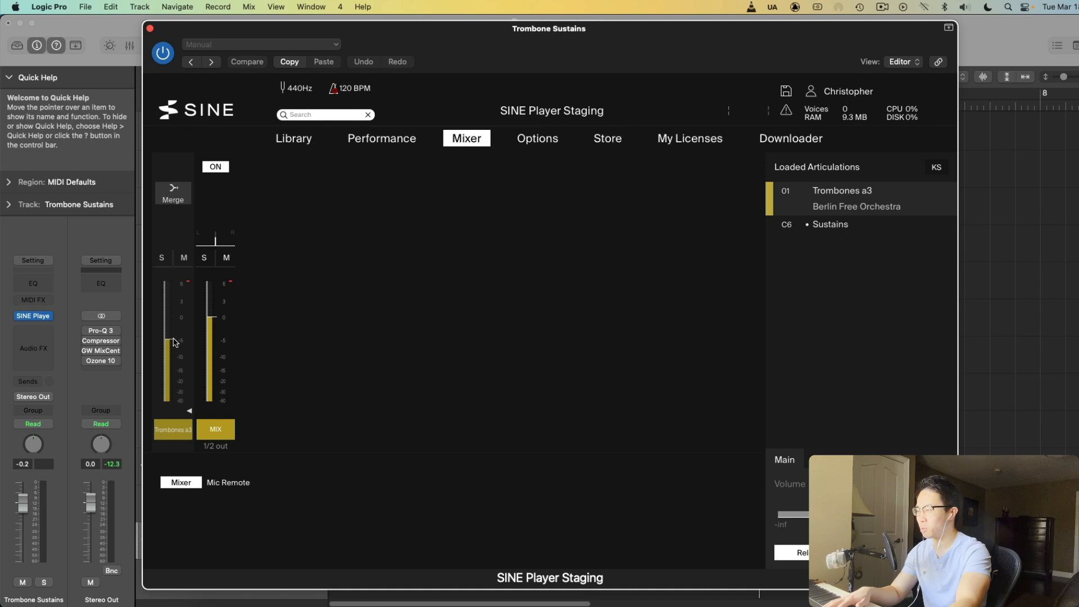
pyautogui.click(151, 28)
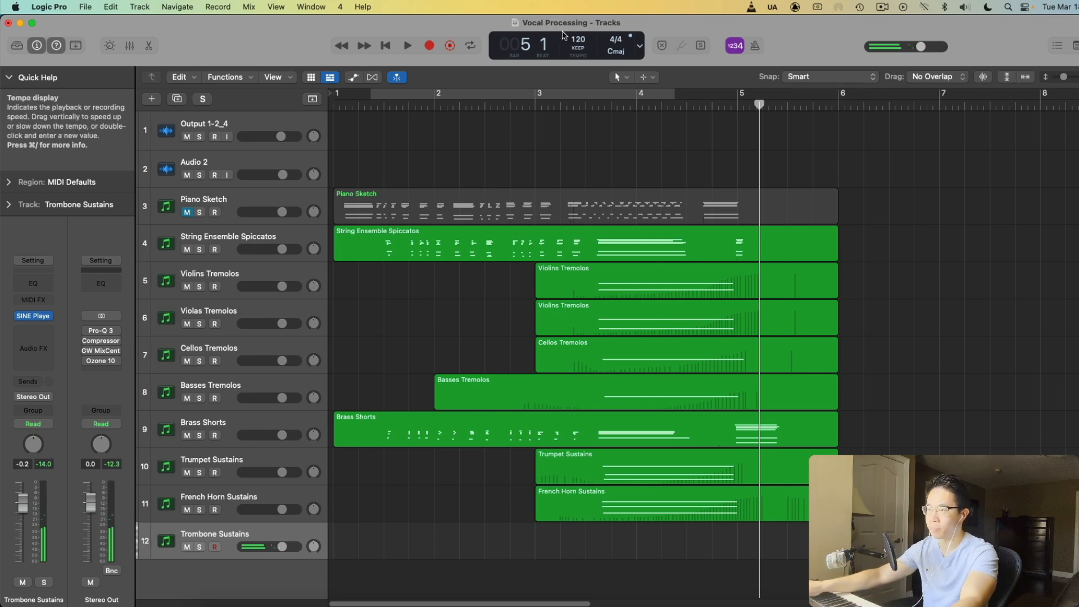
# Record a sustained part on the Trombone Sustains track from just before bar 3 and open it in the piano roll
pyautogui.click(529, 103)
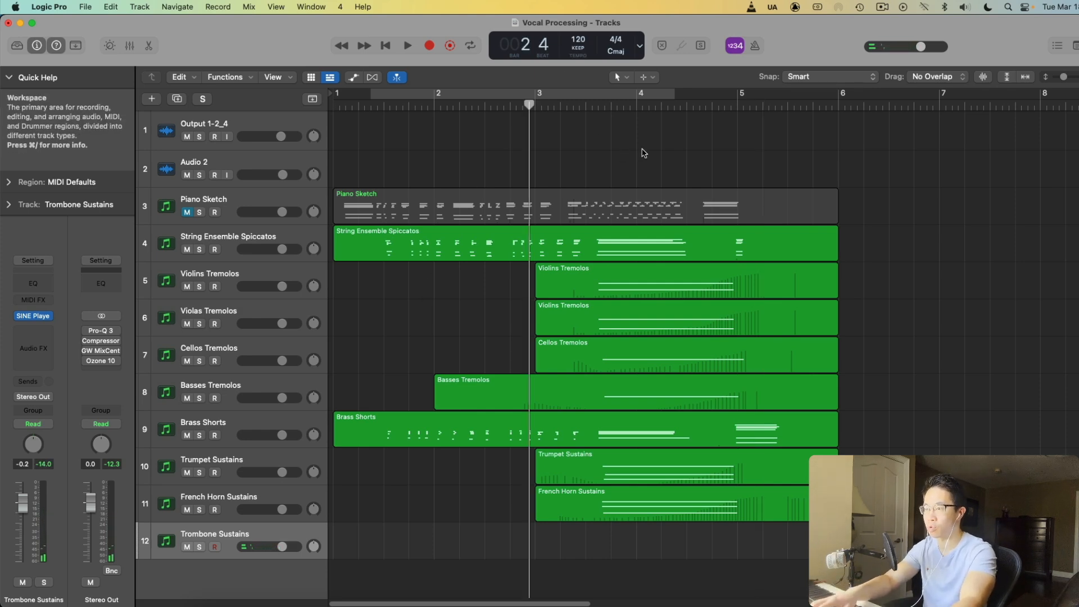
pyautogui.press('r')
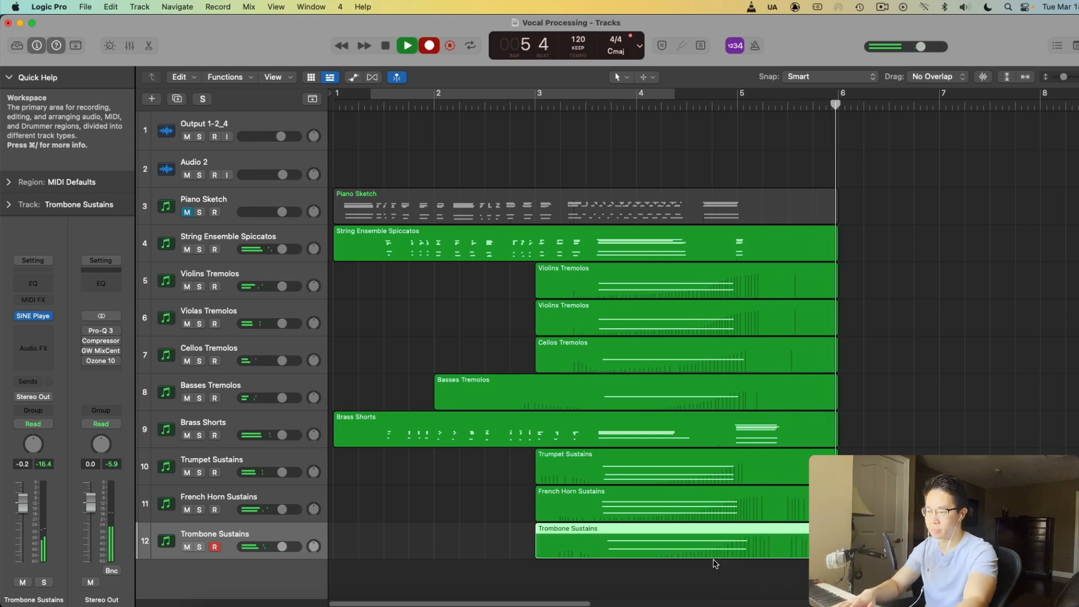
pyautogui.press('space')
pyautogui.press('p')
pyautogui.click(791, 376)
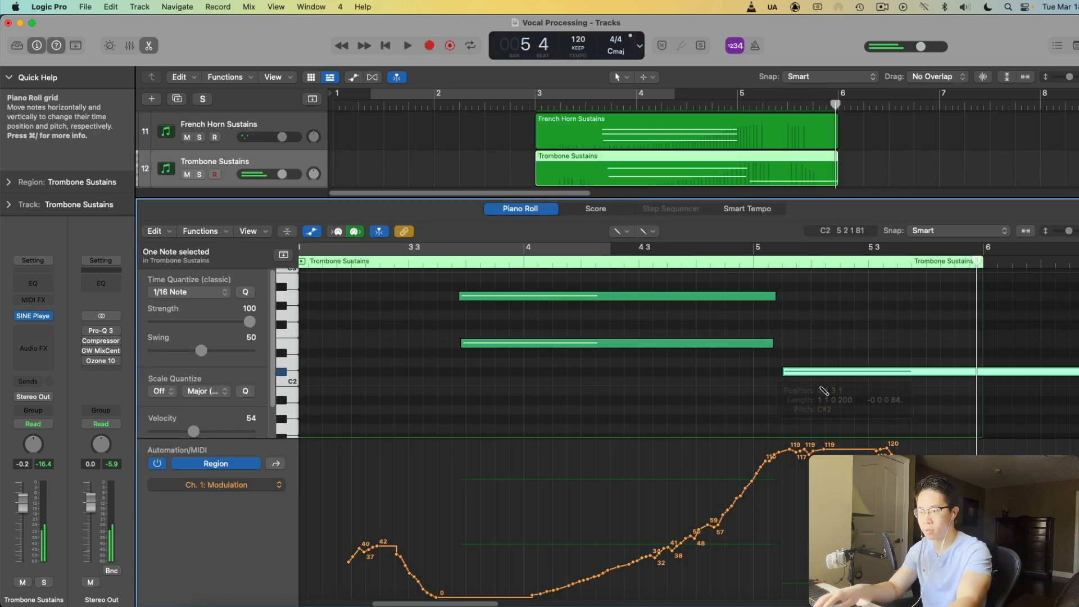
pyautogui.scroll(1, 816, 382)
pyautogui.press('super+z')
# Shorten both trombone notes together to end at bar 5, play the passage back and close the piano roll
pyautogui.press('t')
pyautogui.press('t')
pyautogui.press('super+a')
pyautogui.moveTo(770, 370)
pyautogui.mouseDown()
pyautogui.moveTo(744, 370)
pyautogui.moveTo(753, 371)
pyautogui.mouseUp()
pyautogui.click(516, 327)
pyautogui.click(393, 268)
pyautogui.press('space')
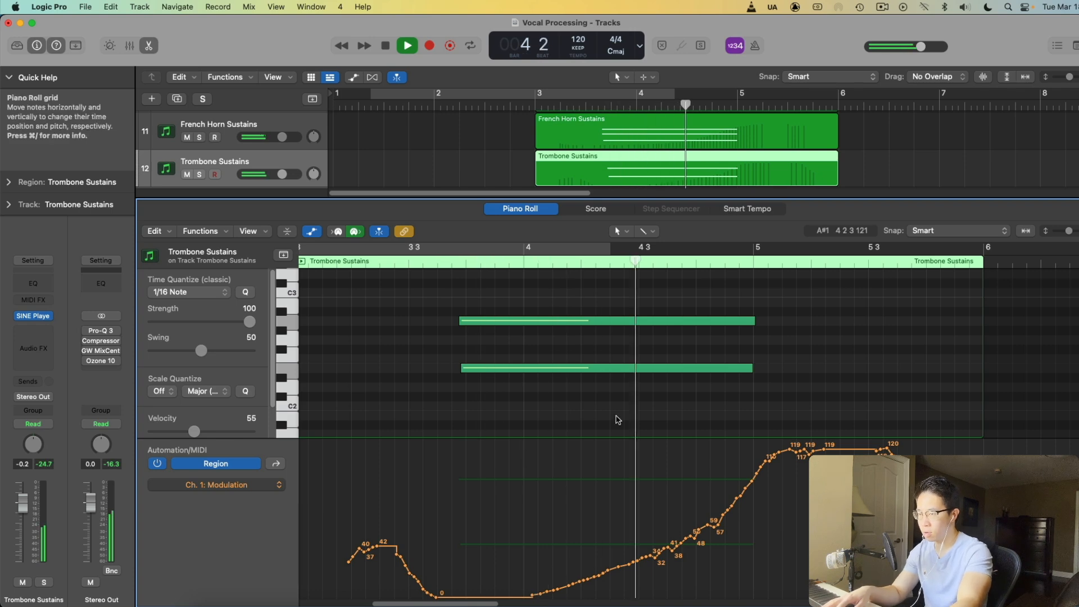
pyautogui.press('e')
pyautogui.press('space')
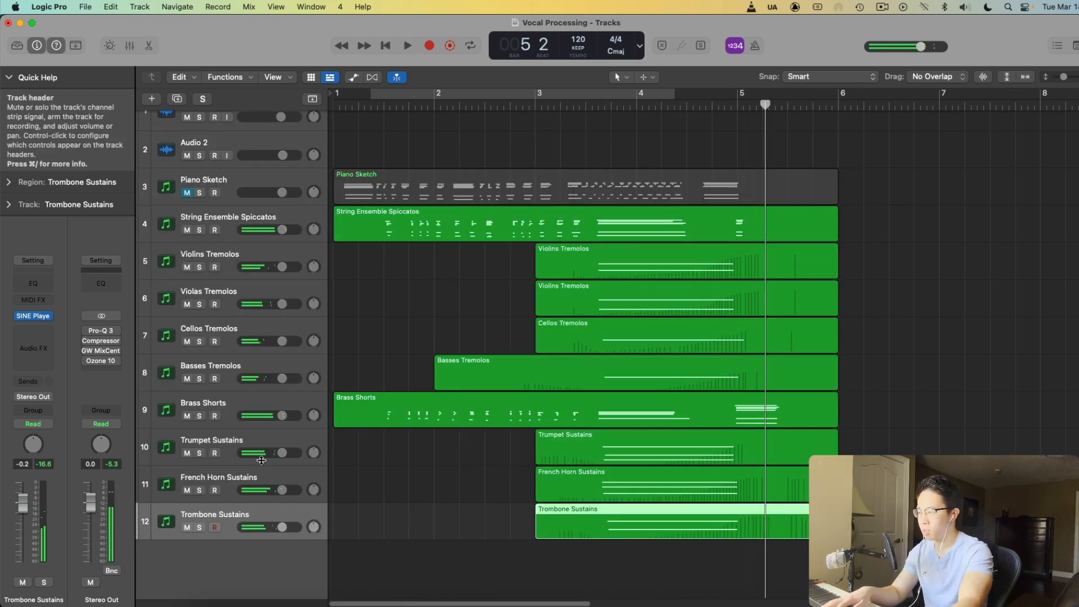
# Solo the trumpet, French horn and trombone sustain tracks together, audition them from bar 3, and turn solo off
pyautogui.click(256, 442)
pyautogui.keyDown('shift'); pyautogui.click(236, 514); pyautogui.keyUp('shift')
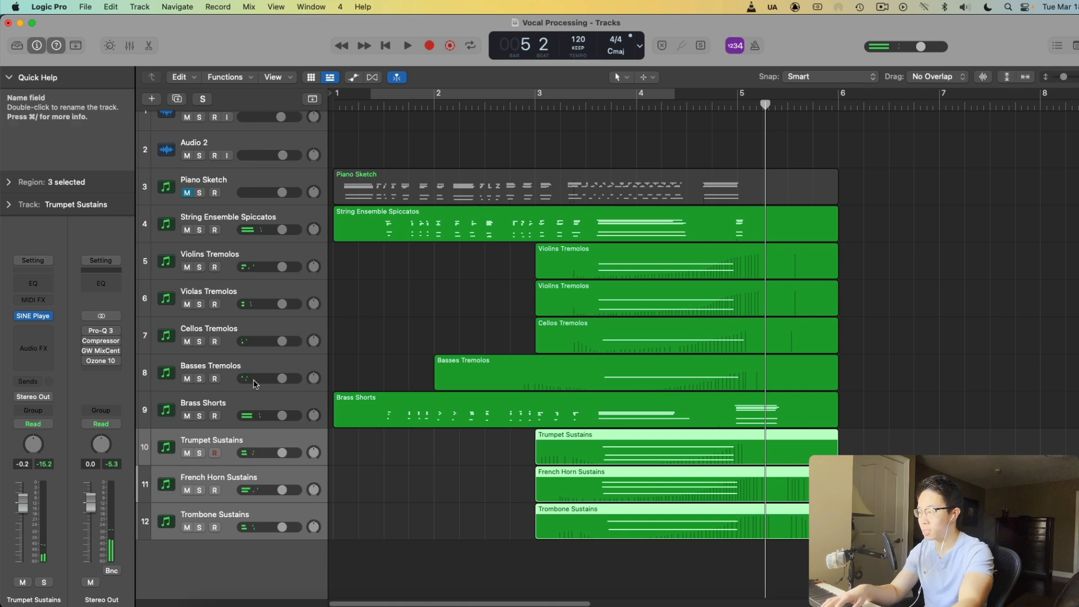
pyautogui.keyDown('super'); pyautogui.click(246, 401); pyautogui.keyUp('super')
pyautogui.keyDown('super'); pyautogui.click(238, 406); pyautogui.keyUp('super')
pyautogui.press('s')
pyautogui.click(590, 107)
pyautogui.press('space')
pyautogui.click(540, 107)
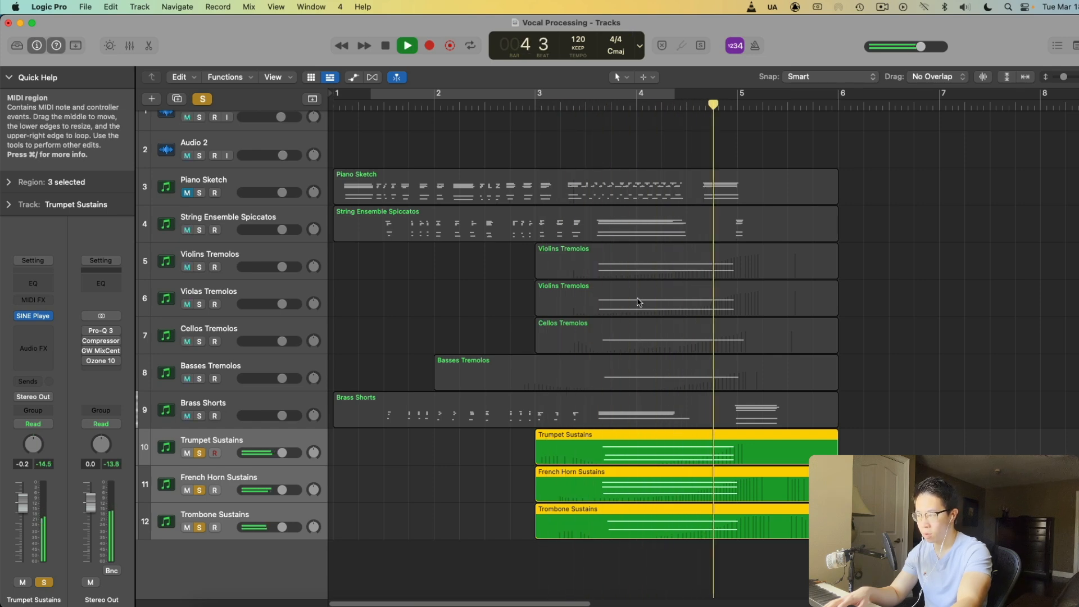
pyautogui.press('space')
pyautogui.press('s')
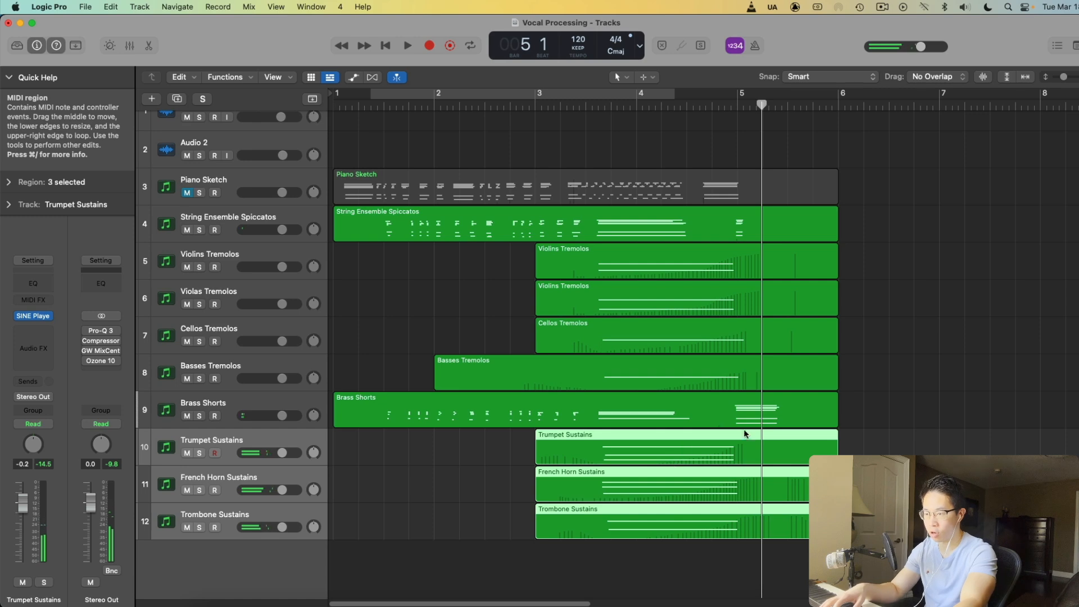
# Redraw the Trumpet Sustains modulation from before the notes as a smooth swell from about 6 to 117 after bar 5
pyautogui.doubleClick(784, 450)
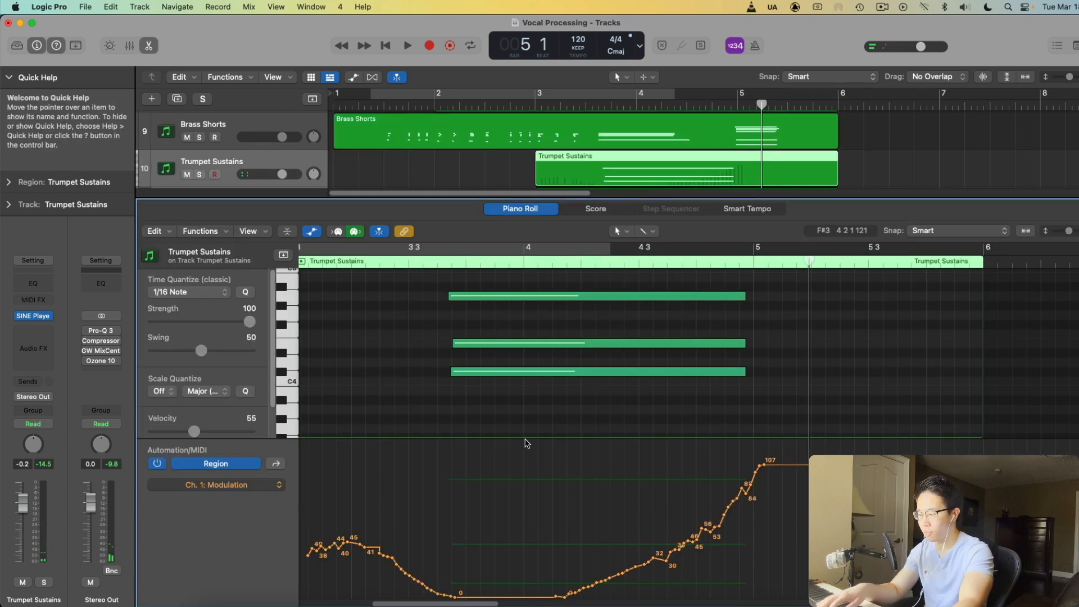
pyautogui.press('t')
pyautogui.press('p')
pyautogui.moveTo(371, 585)
pyautogui.mouseDown()
pyautogui.moveTo(486, 587)
pyautogui.moveTo(624, 568)
pyautogui.moveTo(736, 479)
pyautogui.moveTo(805, 453)
pyautogui.mouseUp()
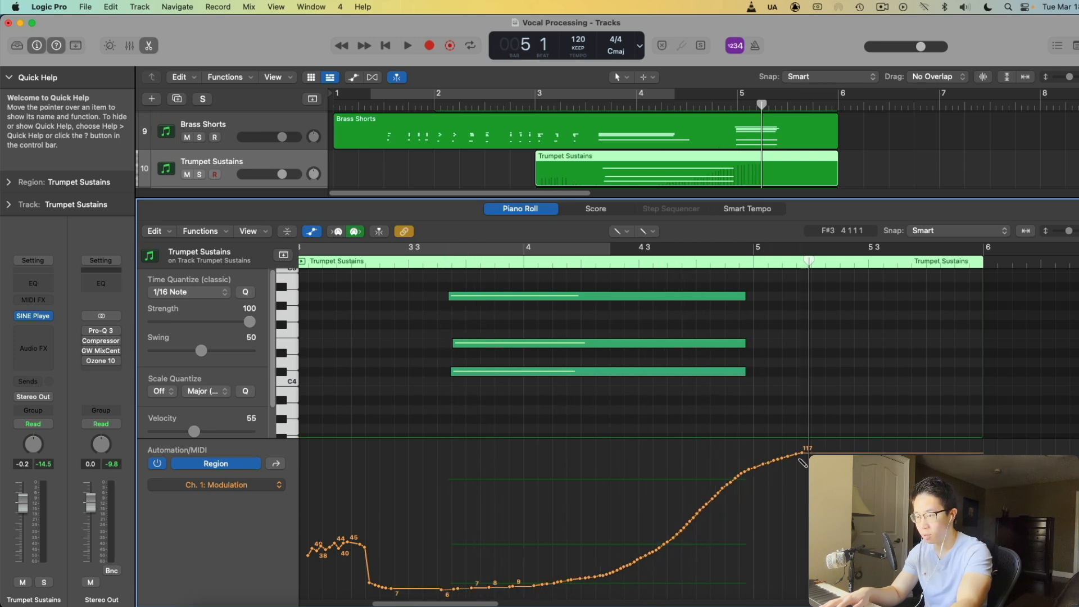
# Play back the trumpet swell with the full arrangement, close the piano roll and deselect the region
pyautogui.click(421, 261)
pyautogui.press('space')
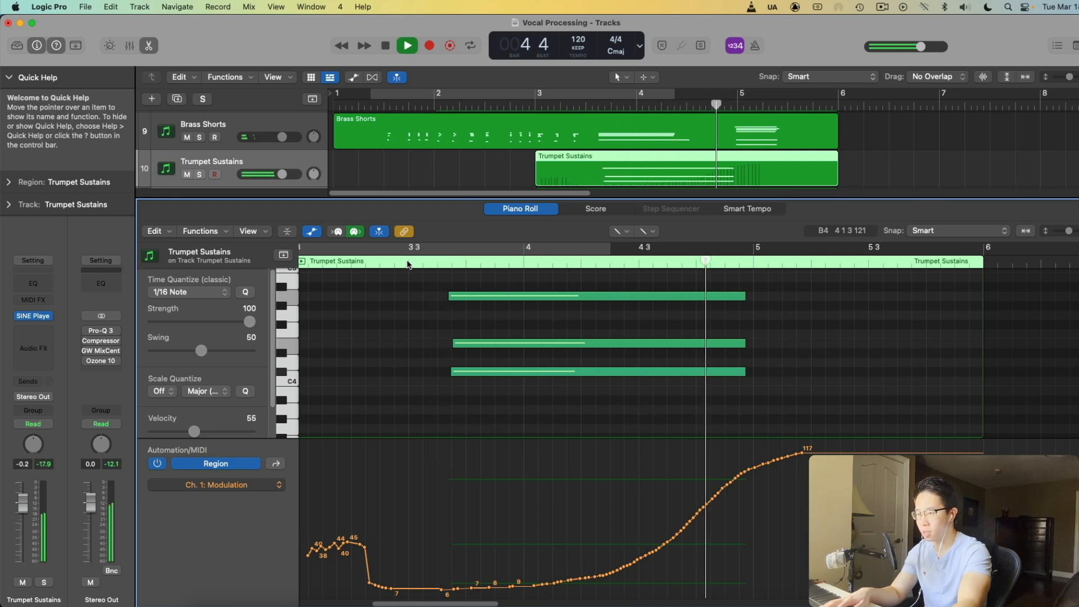
pyautogui.press('space')
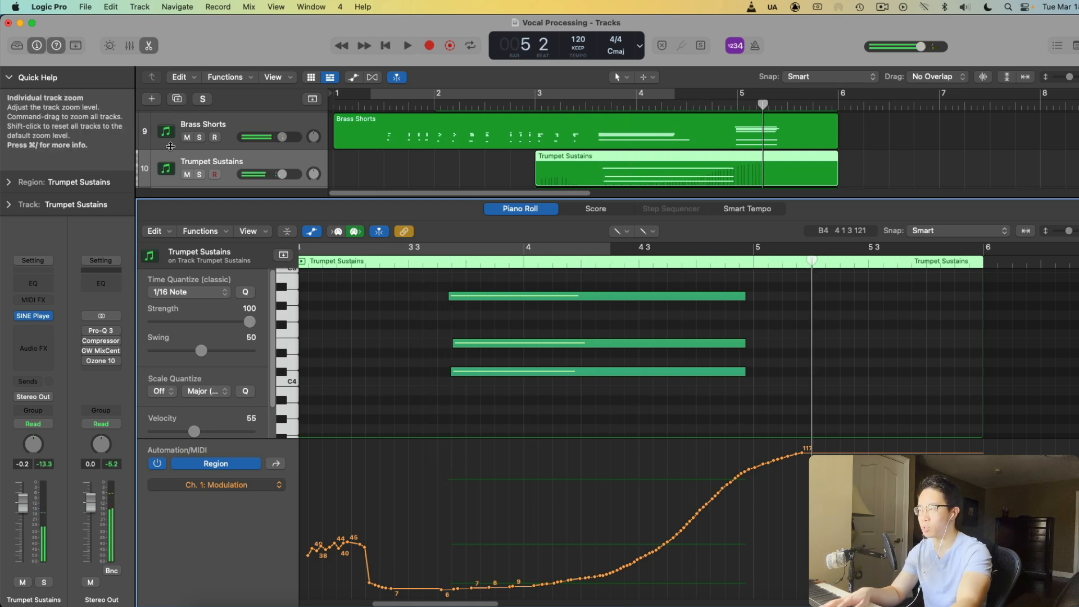
pyautogui.click(149, 46)
pyautogui.click(963, 268)
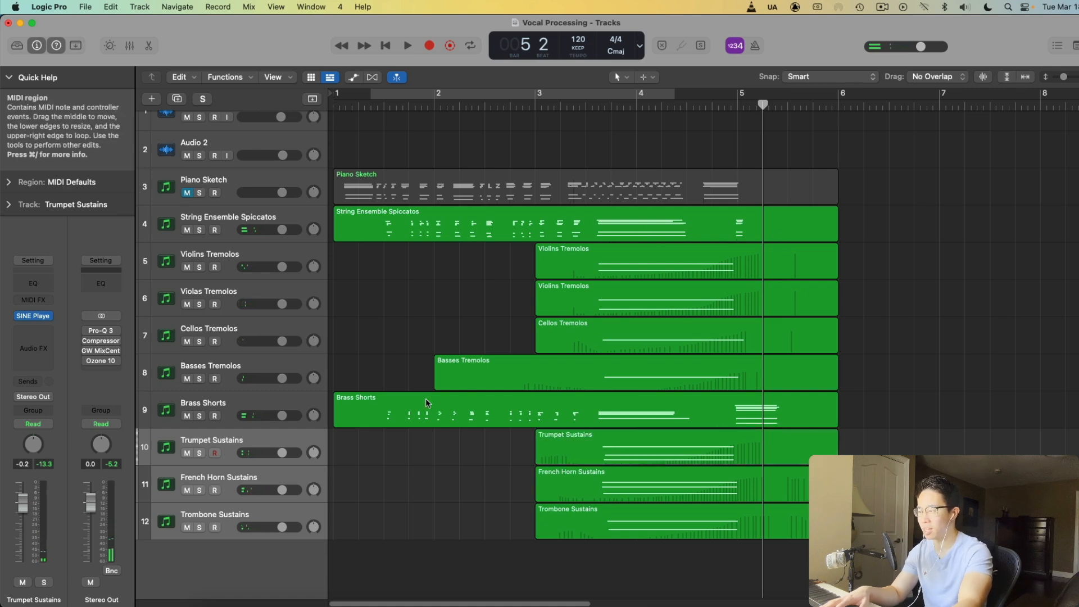
# Create a duplicate of the Trombone Sustains track without its notes and name it Tuba Sustains
pyautogui.click(235, 512)
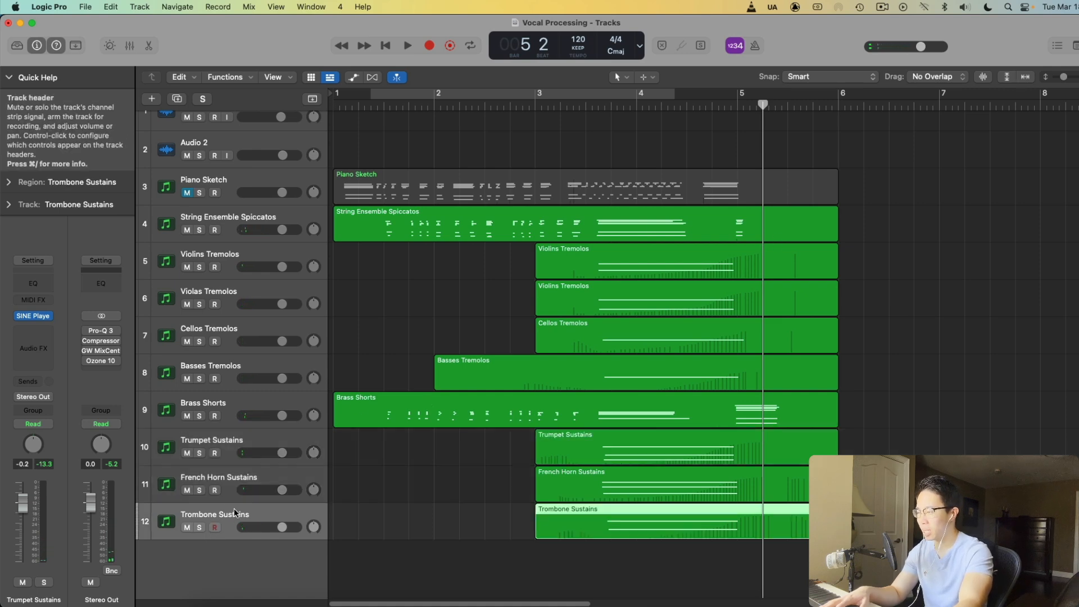
pyautogui.click(177, 98)
pyautogui.doubleClick(201, 550)
pyautogui.write('Tuba Sustains')
pyautogui.press('Return')
pyautogui.scroll(-1, 201, 549)
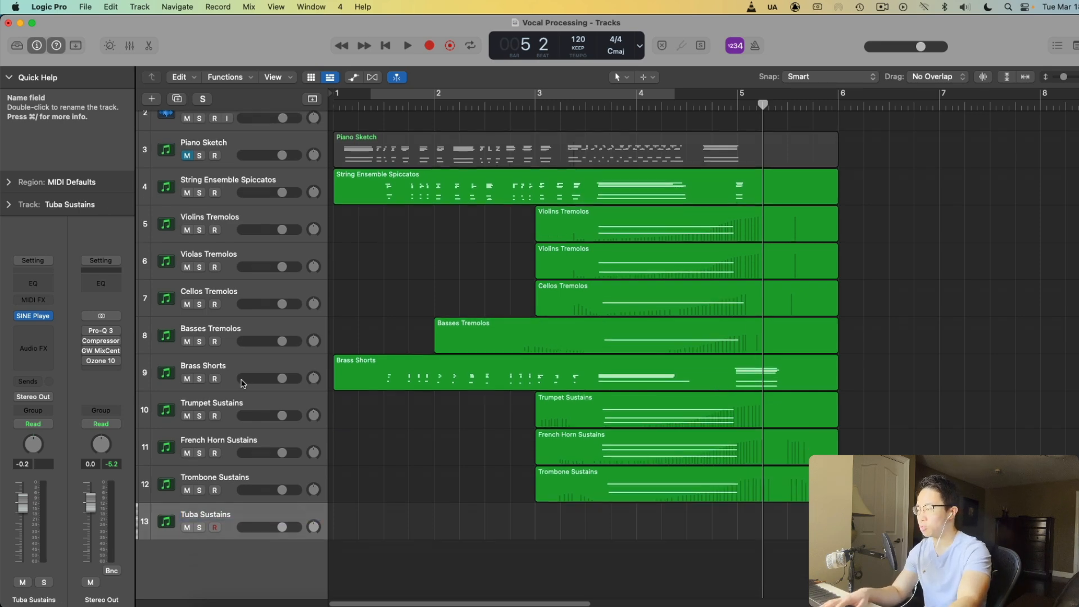
# Load Solo tuba Sustains from the Berlin Free Orchestra brass into the Tuba Sustains track's instrument
pyautogui.click(31, 317)
pyautogui.moveTo(794, 208); pyautogui.dragTo(648, 64)
pyautogui.click(410, 371)
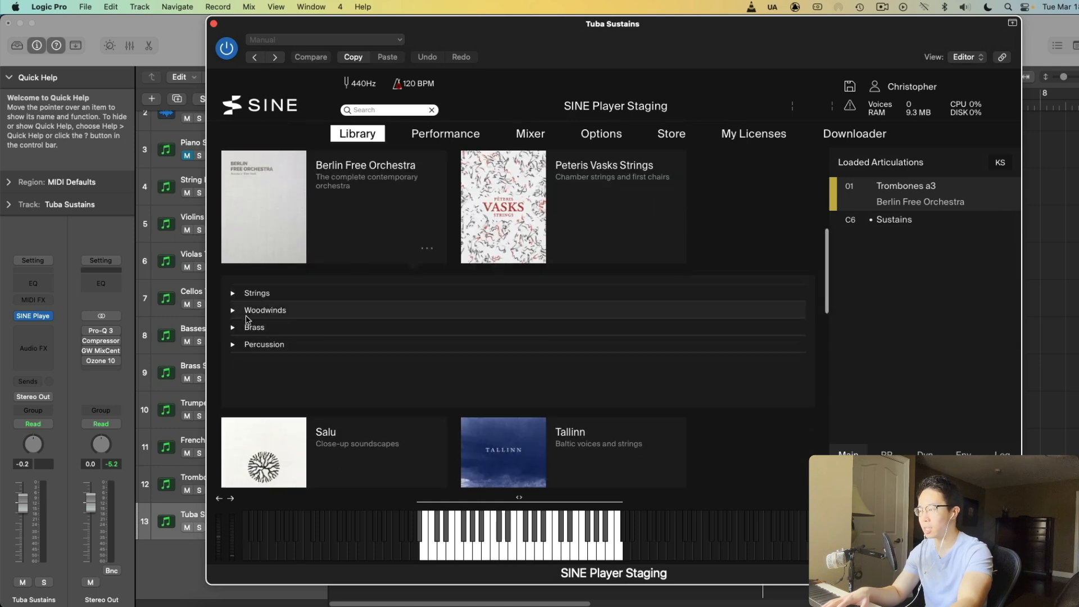
pyautogui.click(253, 327)
pyautogui.click(337, 464)
pyautogui.doubleClick(312, 469)
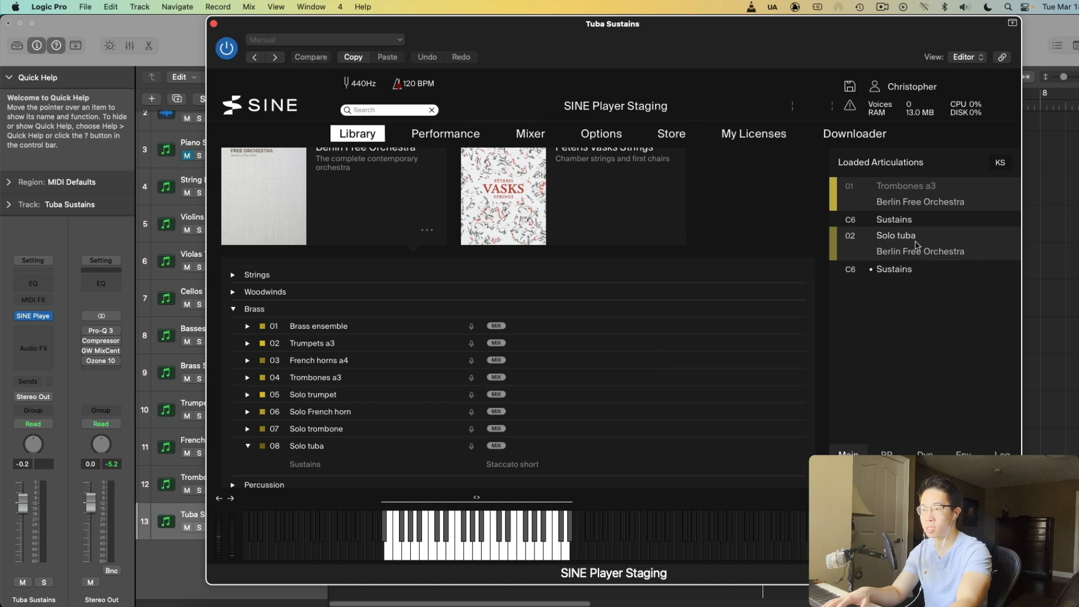
# Remove Trombones a3 from the Tuba Sustains track's loaded articulations, leaving the Solo tuba, and close the instrument window
pyautogui.rightClick(898, 196)
pyautogui.click(869, 271)
pyautogui.click(850, 184)
pyautogui.click(863, 216)
pyautogui.click(213, 23)
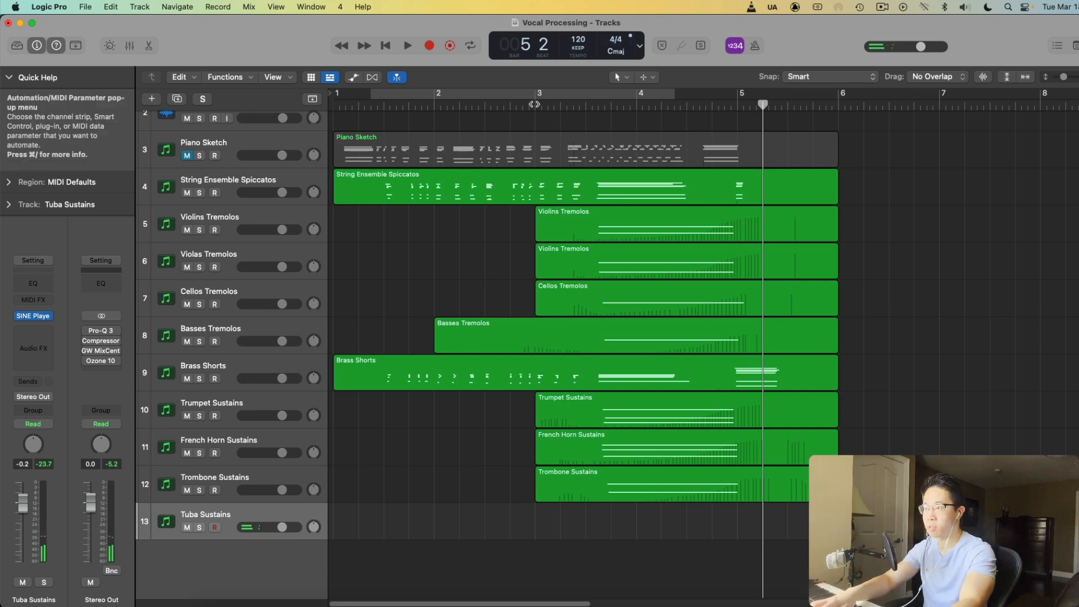
# Record the tuba sustain with a modulation swell from just before bar 3, return to the start and deselect the region
pyautogui.click(504, 105)
pyautogui.press('space')
pyautogui.press('r')
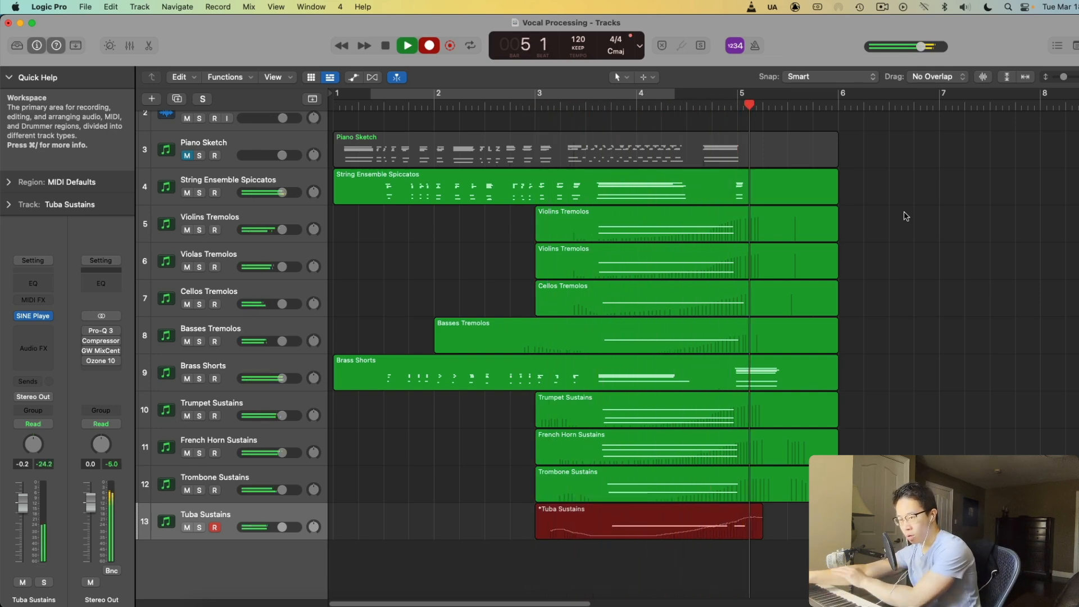
pyautogui.press('space')
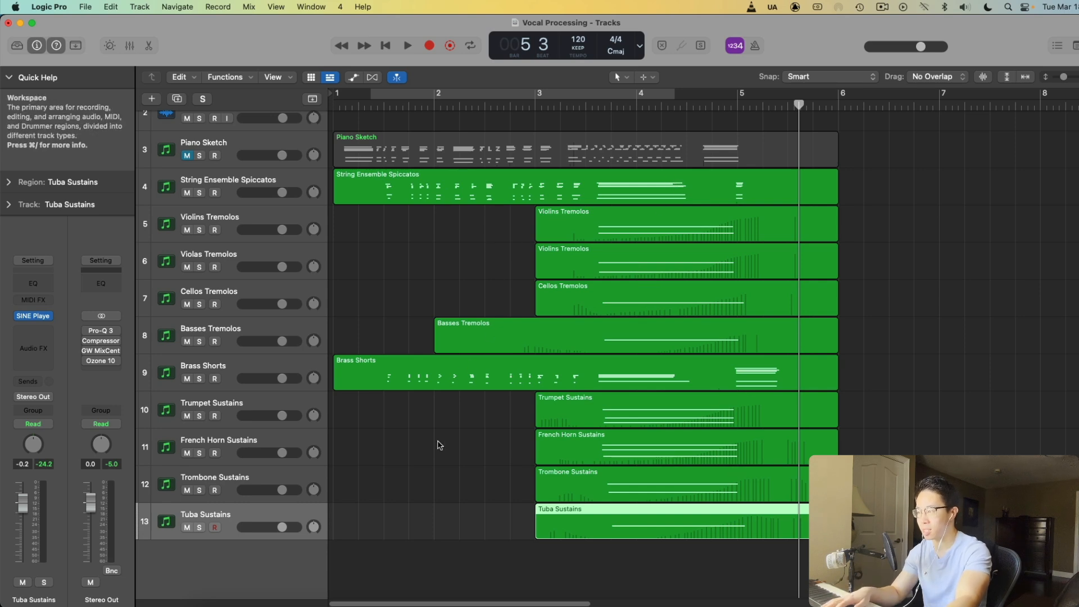
pyautogui.press('Return')
pyautogui.click(425, 266)
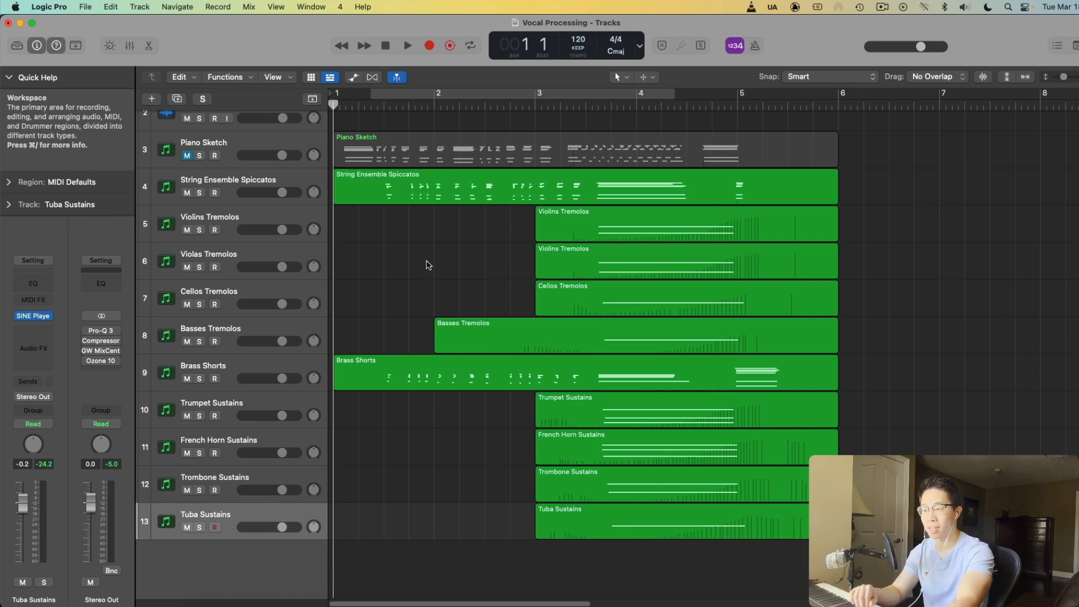
# Create a duplicate of the Tuba Sustains track without its notes and name it Snare Drum
pyautogui.click(177, 100)
pyautogui.doubleClick(218, 516)
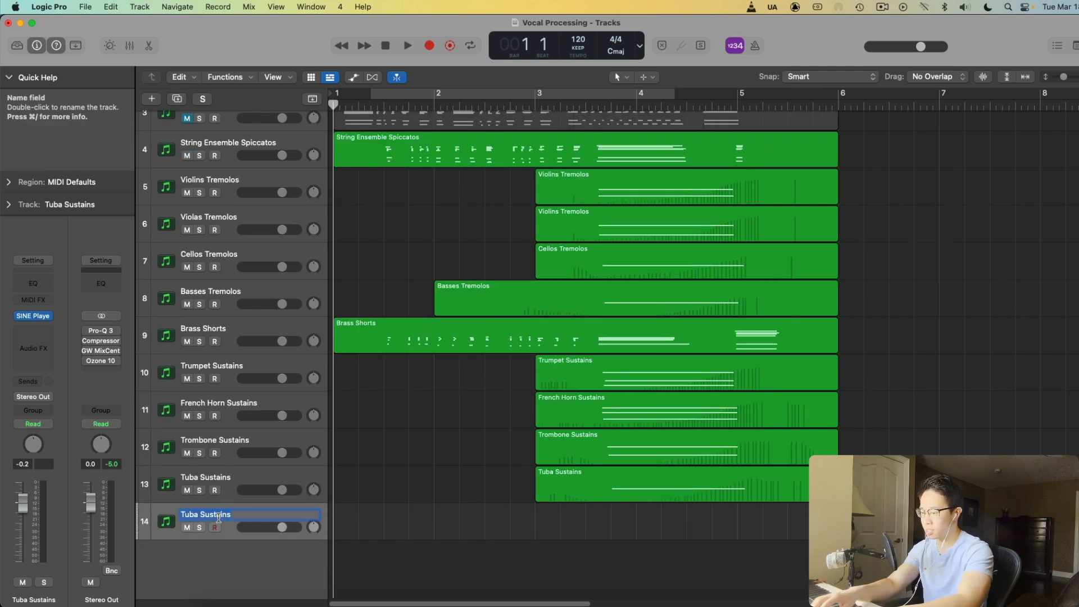
pyautogui.press('Return')
# Load Drums Single hits from the Berlin Free Orchestra percussion into the Snare Drum track's instrument
pyautogui.click(34, 316)
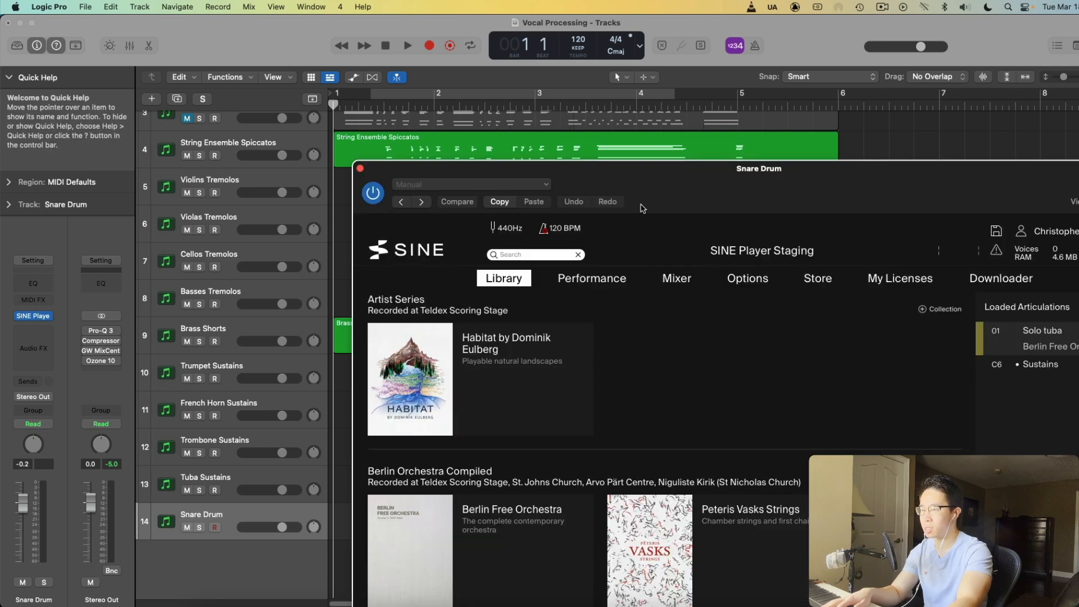
pyautogui.scroll(-8, 364, 349)
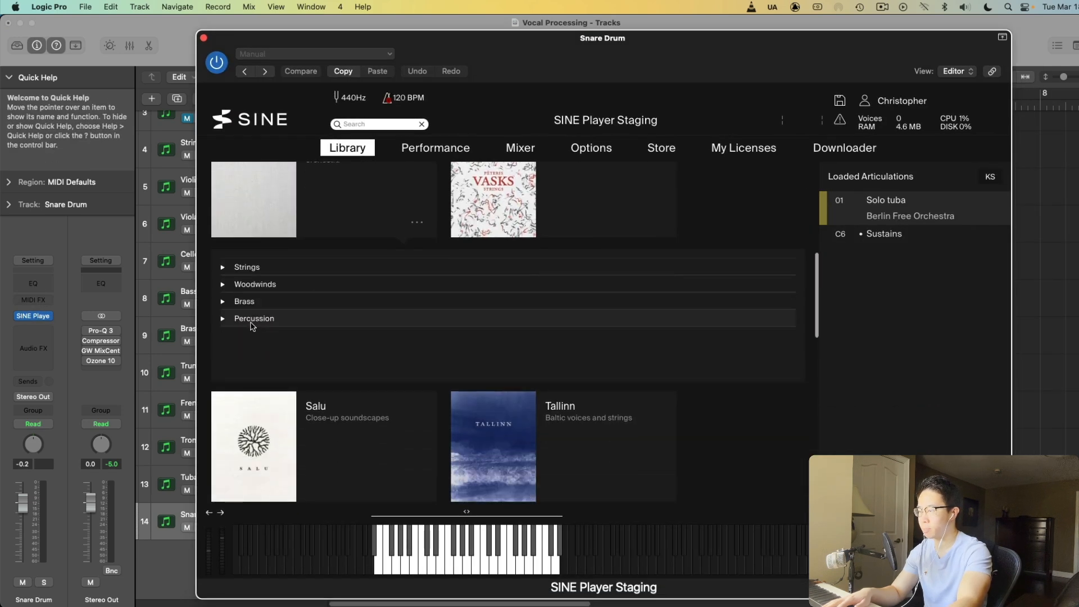
pyautogui.click(251, 324)
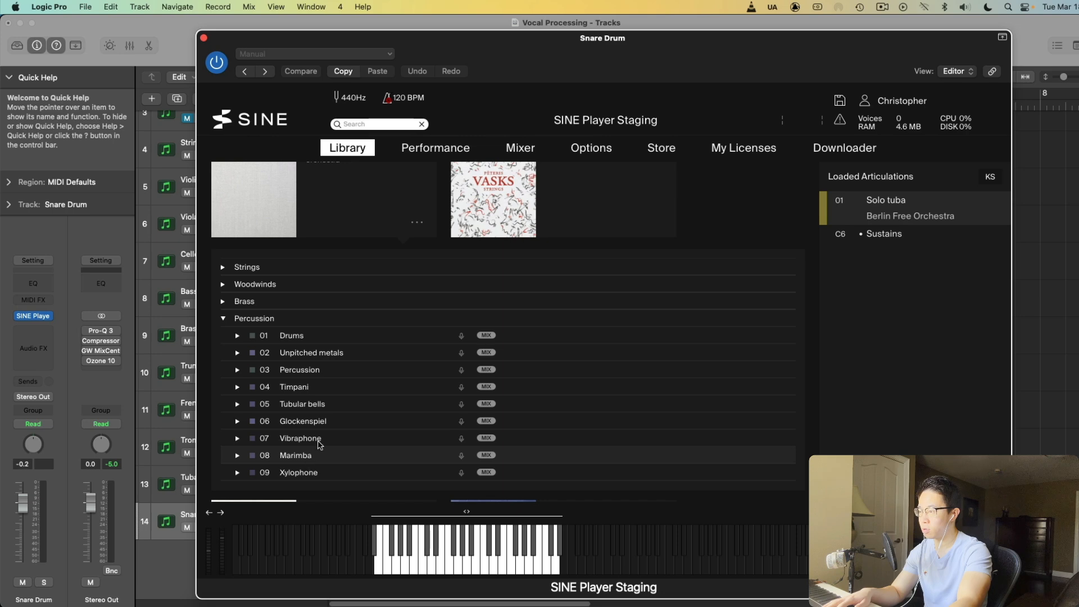
pyautogui.click(331, 354)
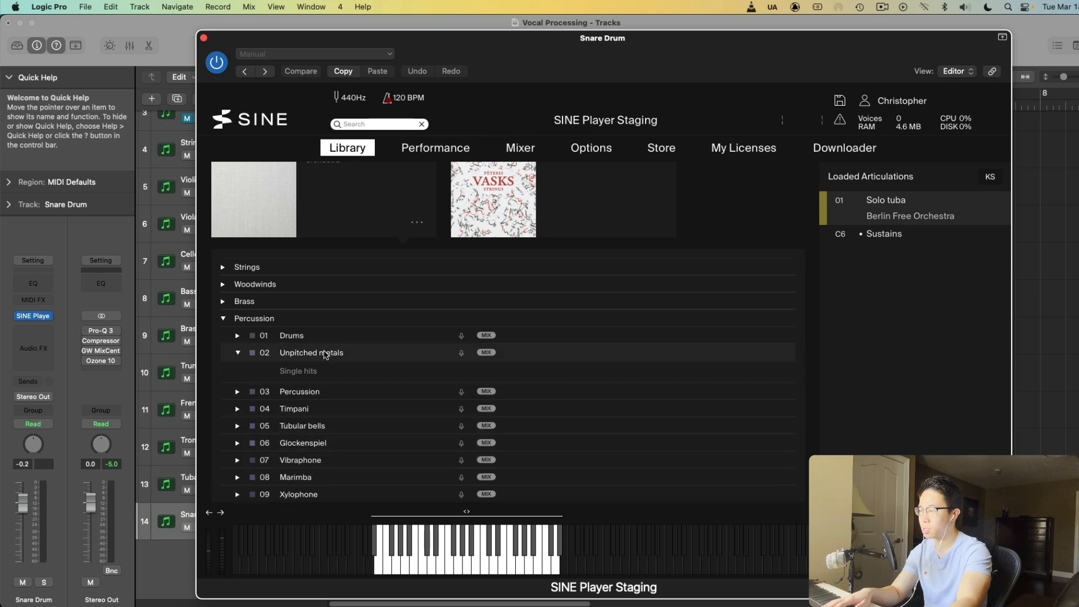
pyautogui.click(311, 336)
pyautogui.click(312, 416)
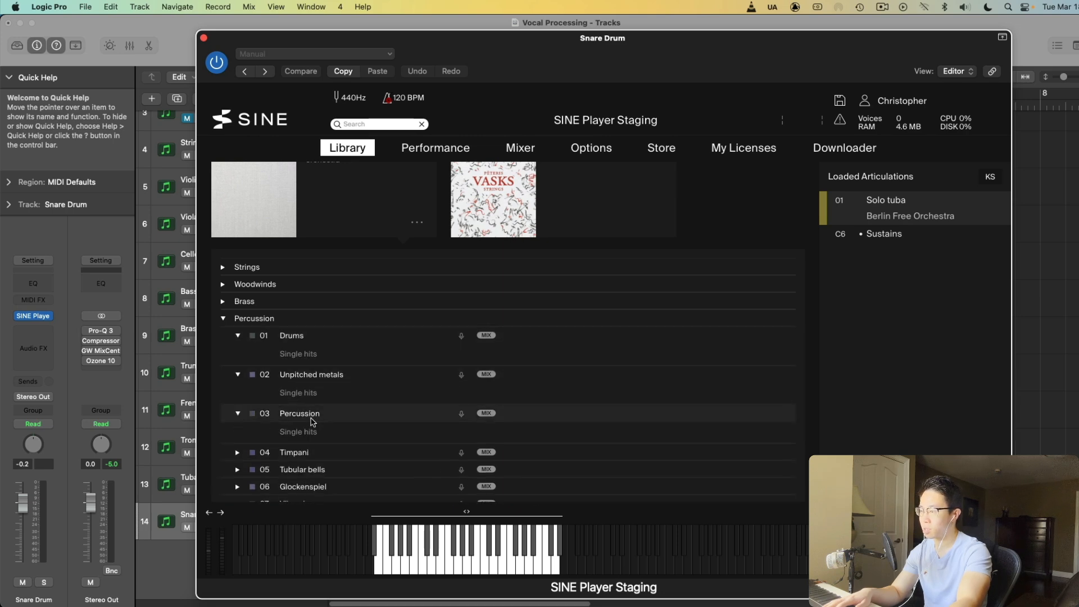
pyautogui.click(316, 415)
pyautogui.scroll(-1, 331, 391)
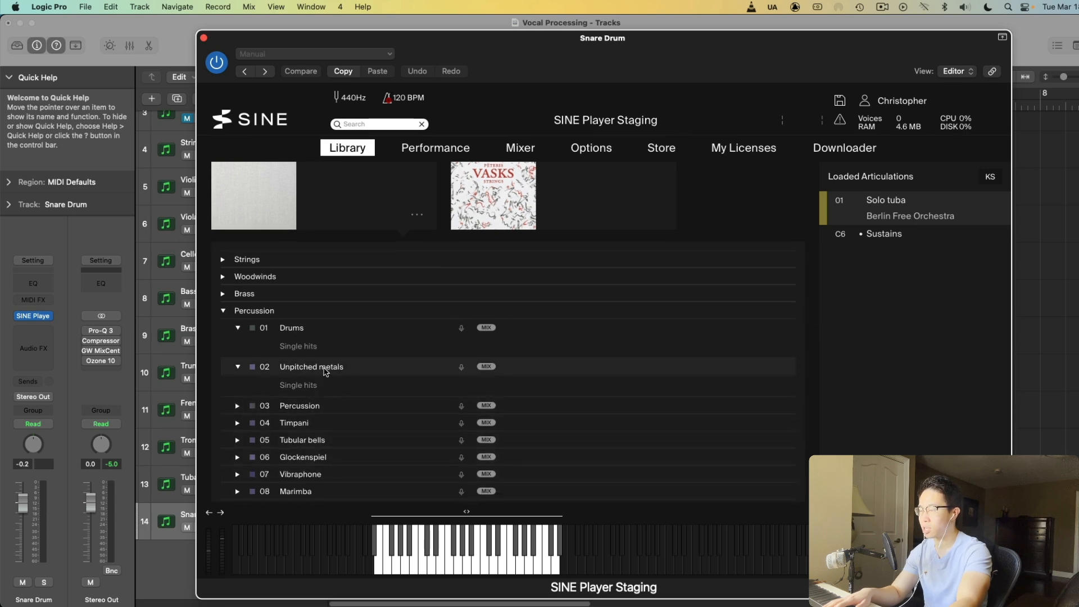
pyautogui.click(324, 369)
pyautogui.doubleClick(302, 349)
# Remove Solo tuba from the Snare Drum track's loaded articulations, leaving Drums Single hits
pyautogui.rightClick(877, 209)
pyautogui.click(843, 288)
pyautogui.click(839, 201)
pyautogui.click(843, 233)
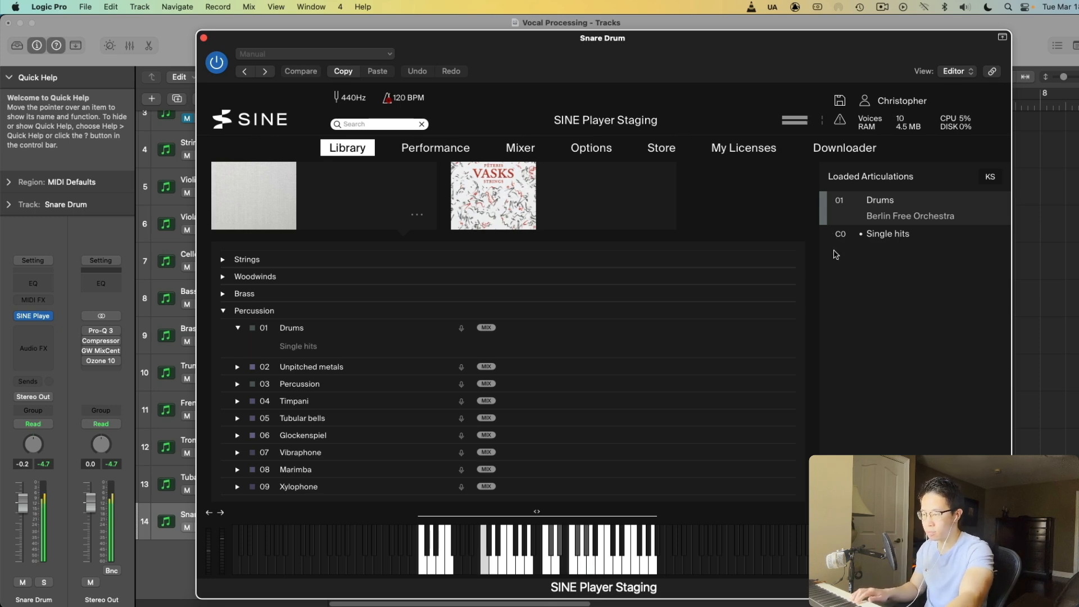
# Lower the Drums level in the instrument's mixer to about -10 dB and close the instrument window
pyautogui.click(521, 147)
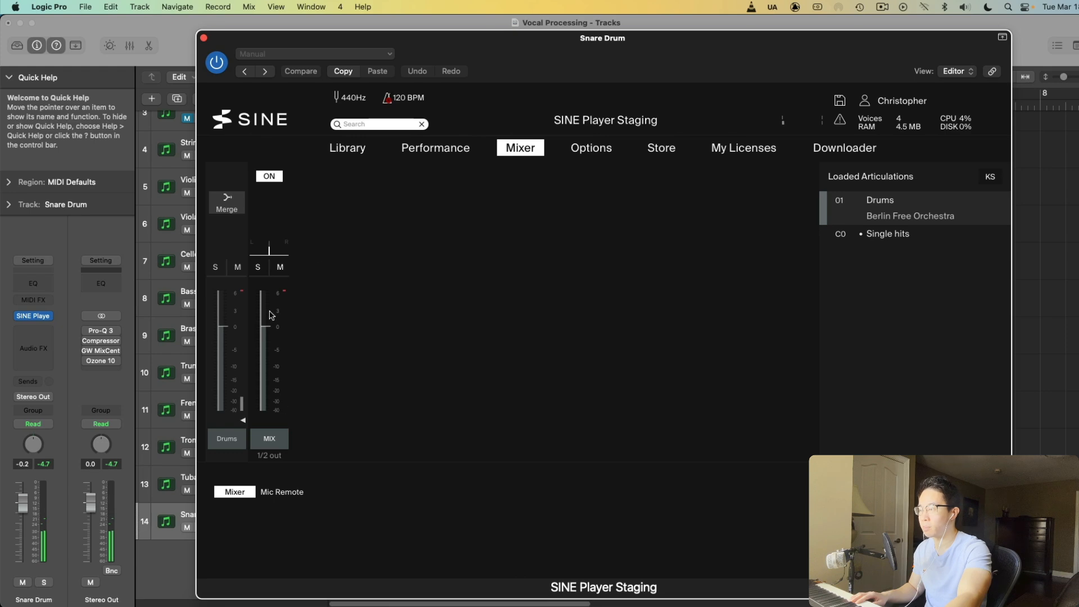
pyautogui.moveTo(224, 357); pyautogui.dragTo(225, 361)
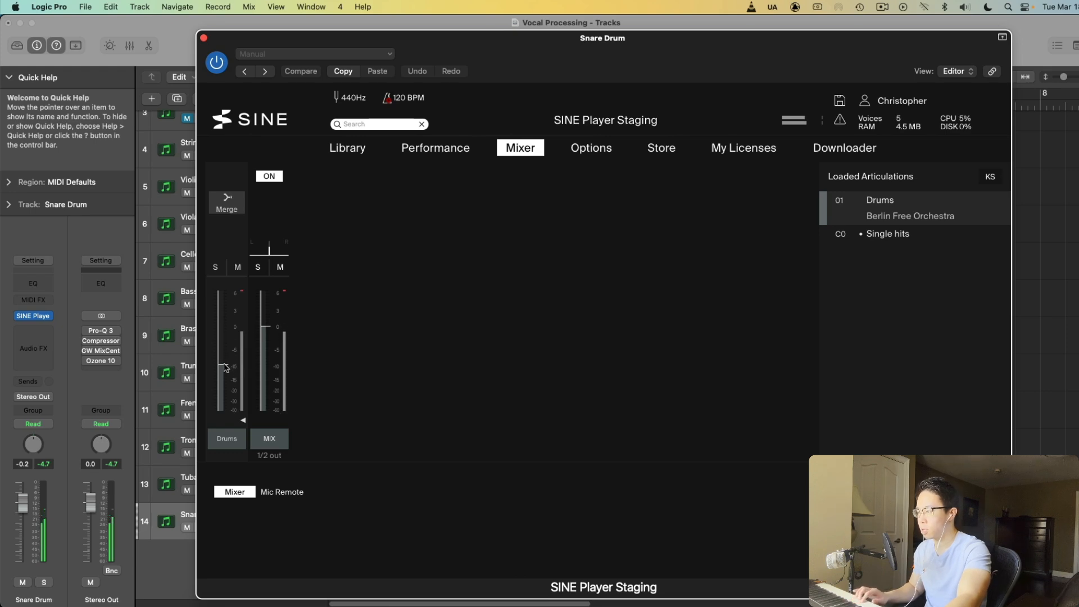
pyautogui.moveTo(388, 38); pyautogui.dragTo(759, 515)
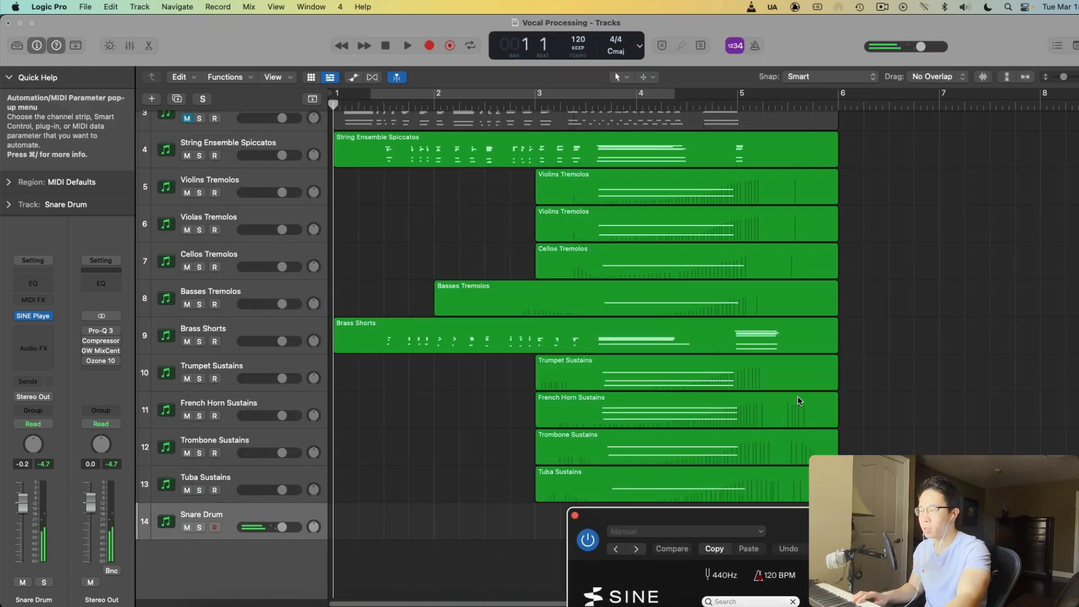
pyautogui.click(903, 348)
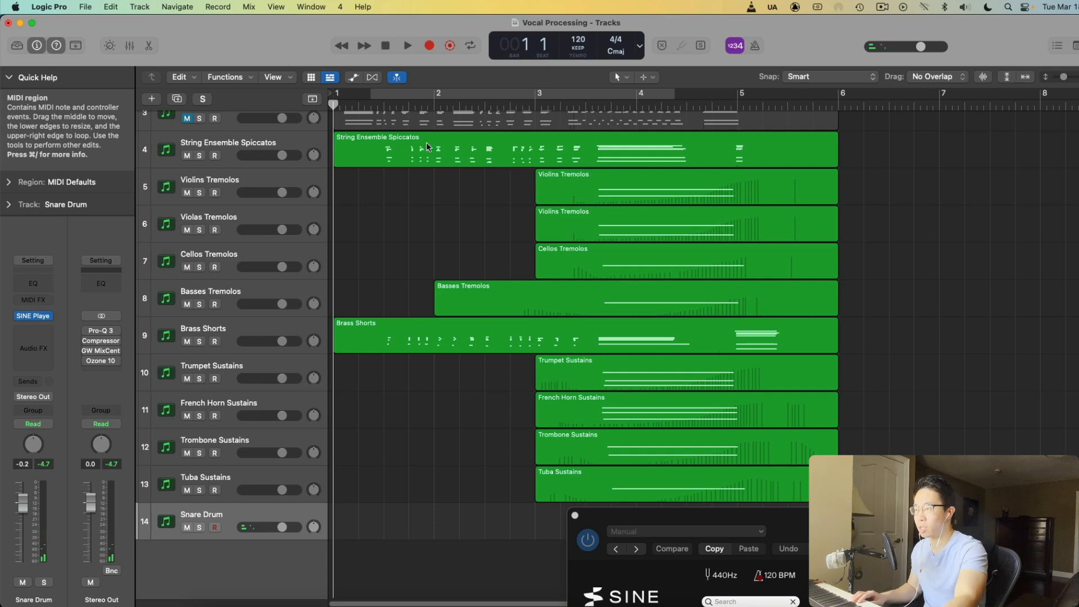
pyautogui.moveTo(907, 526); pyautogui.dragTo(976, 219)
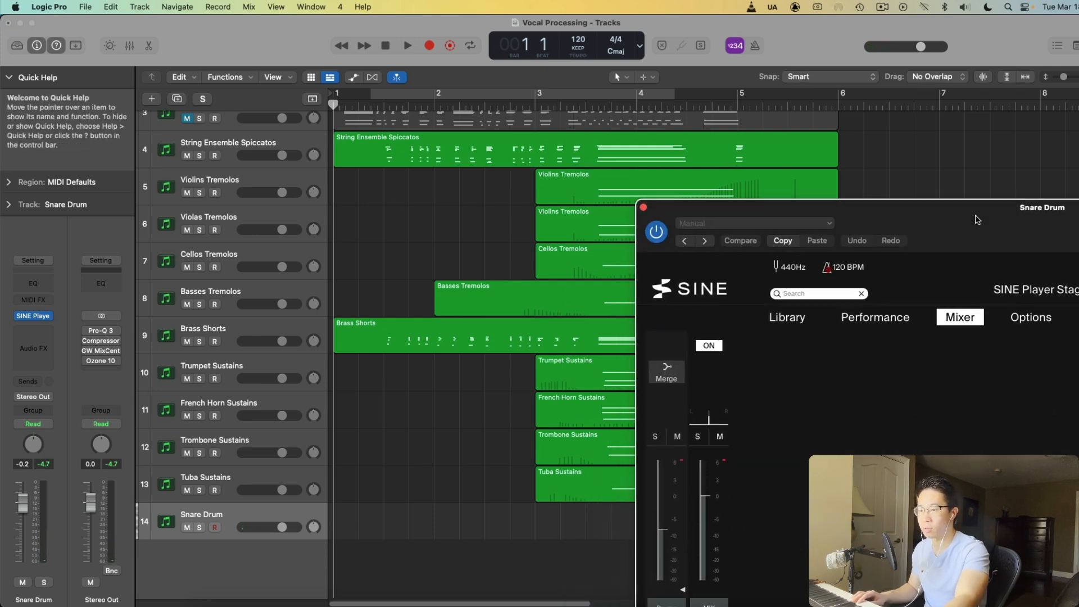
pyautogui.click(643, 208)
# Record a snare drum part from bar 1 into bar 4 and open the recorded region for note editing
pyautogui.press('r')
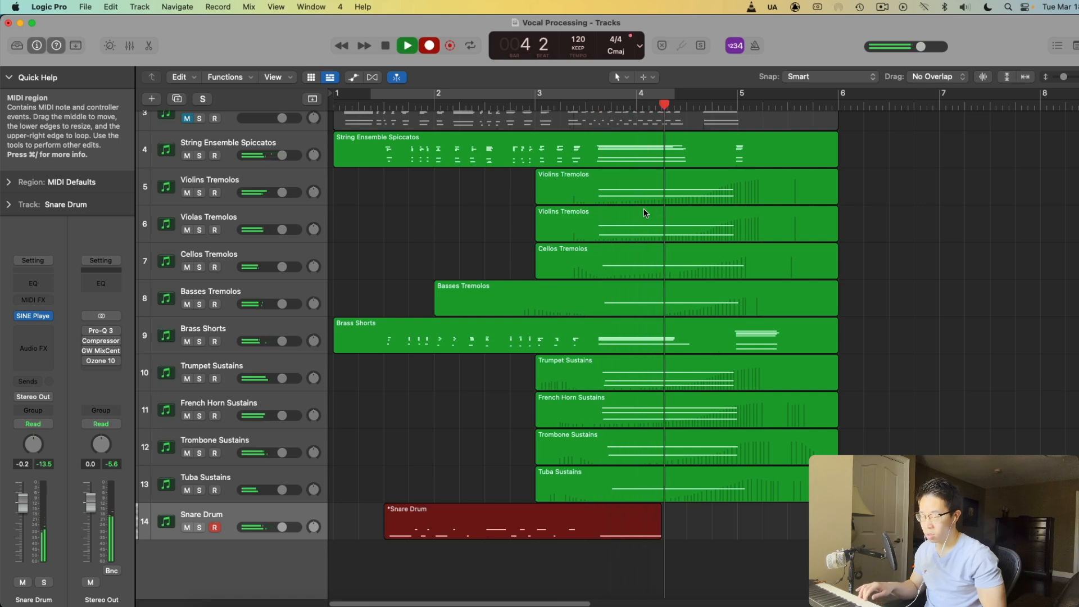
pyautogui.press('space')
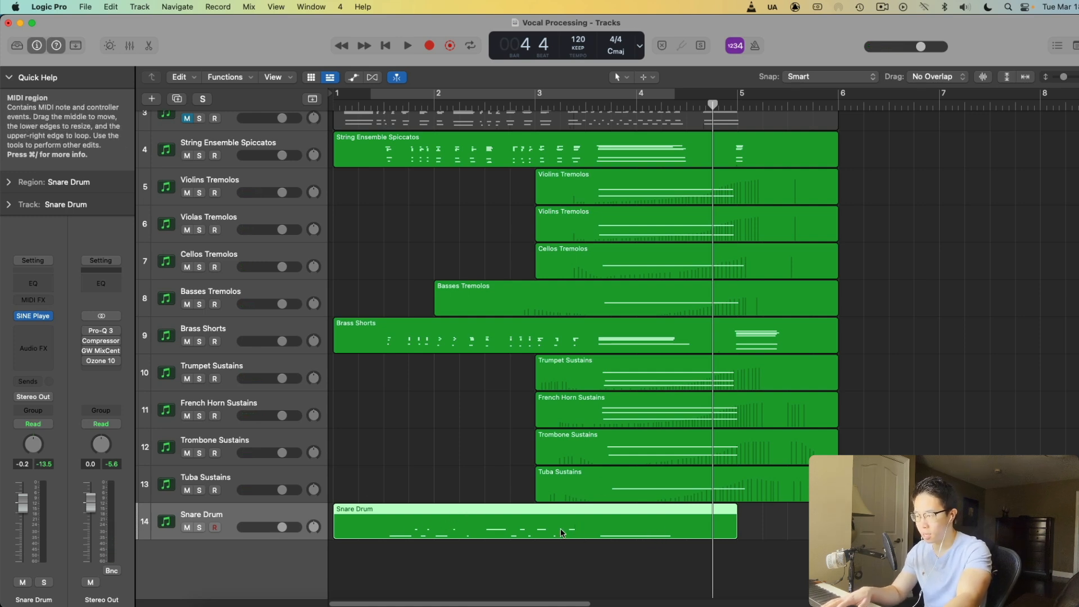
pyautogui.doubleClick(530, 519)
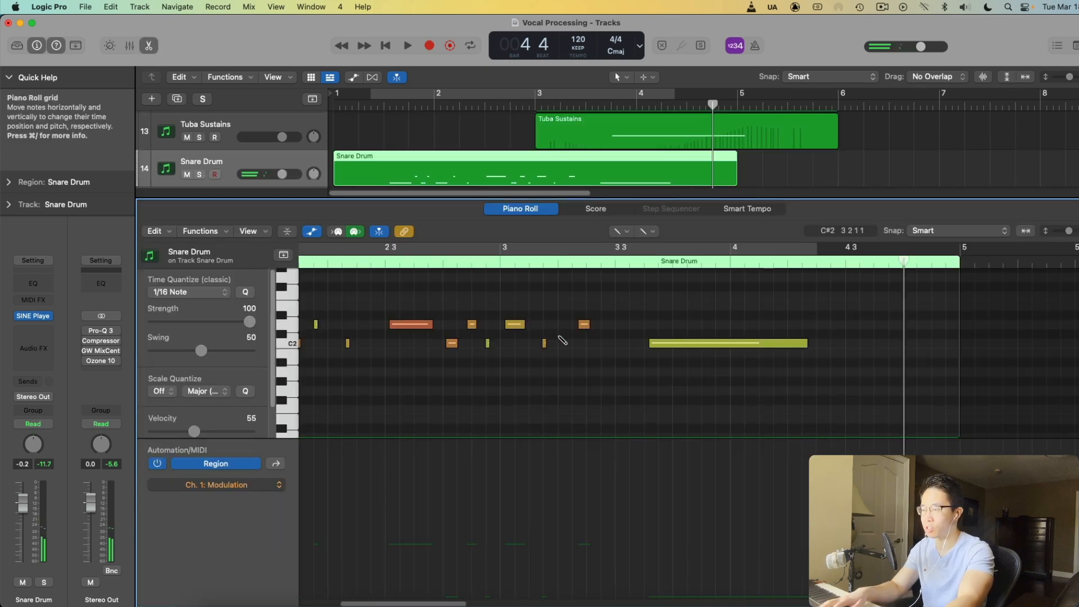
# Delete the long C2 note at the end of the Snare Drum region
pyautogui.hscroll(-5, 560, 337)
pyautogui.press('t')
pyautogui.press('t')
pyautogui.click(949, 344)
pyautogui.press('Delete')
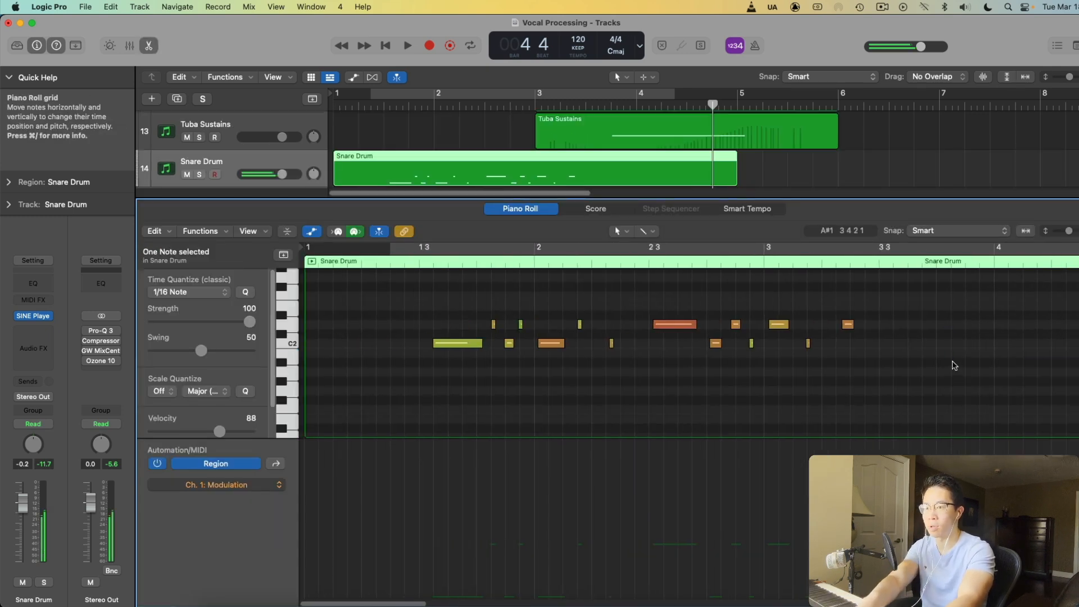
# Play back the snare opening and shift its notes near beats 3 and 4 of bar 1 slightly earlier
pyautogui.click(397, 266)
pyautogui.press('space')
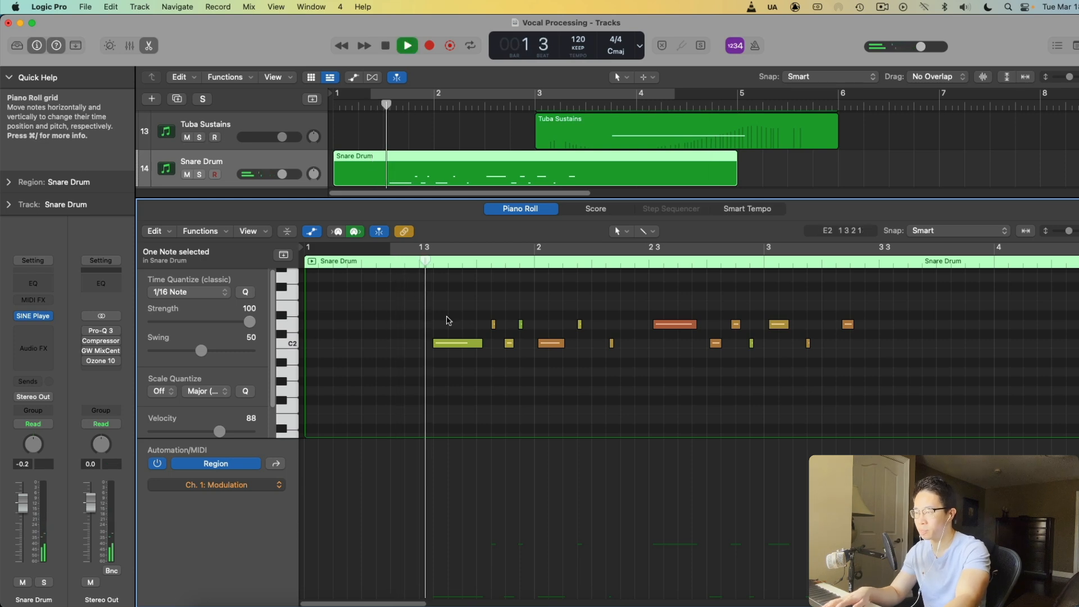
pyautogui.press('space')
pyautogui.moveTo(515, 308); pyautogui.dragTo(470, 343)
pyautogui.click(409, 264)
pyautogui.press('space')
pyautogui.click(515, 296)
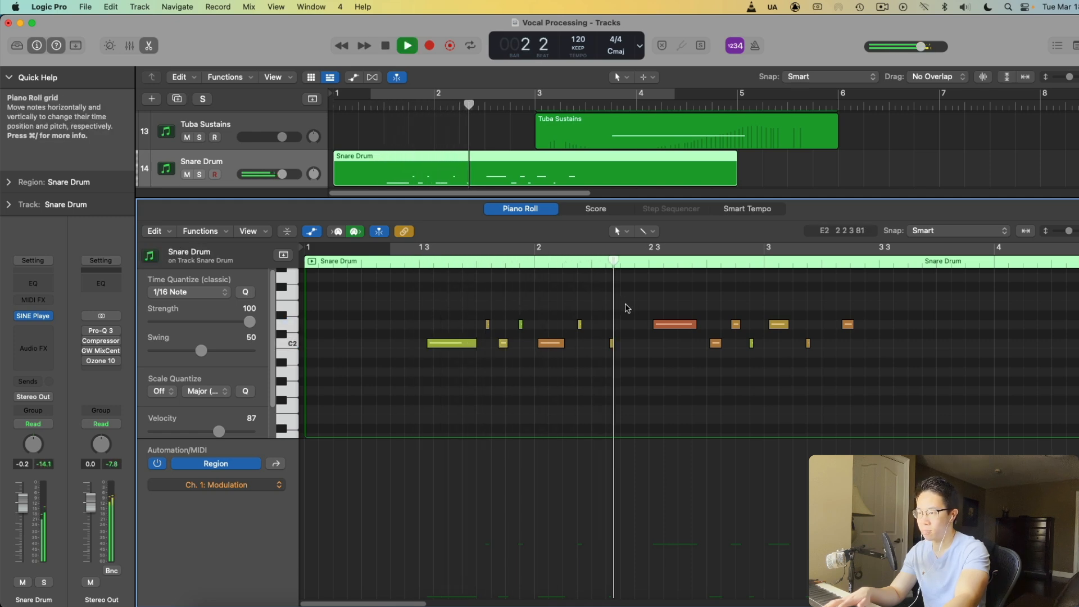
# Shift the short C2 snare note in bar 2 and the last two notes in bar 3 slightly later, checking by playback
pyautogui.press('space')
pyautogui.click(611, 343)
pyautogui.moveTo(613, 346); pyautogui.dragTo(619, 346)
pyautogui.click(382, 262)
pyautogui.press('space')
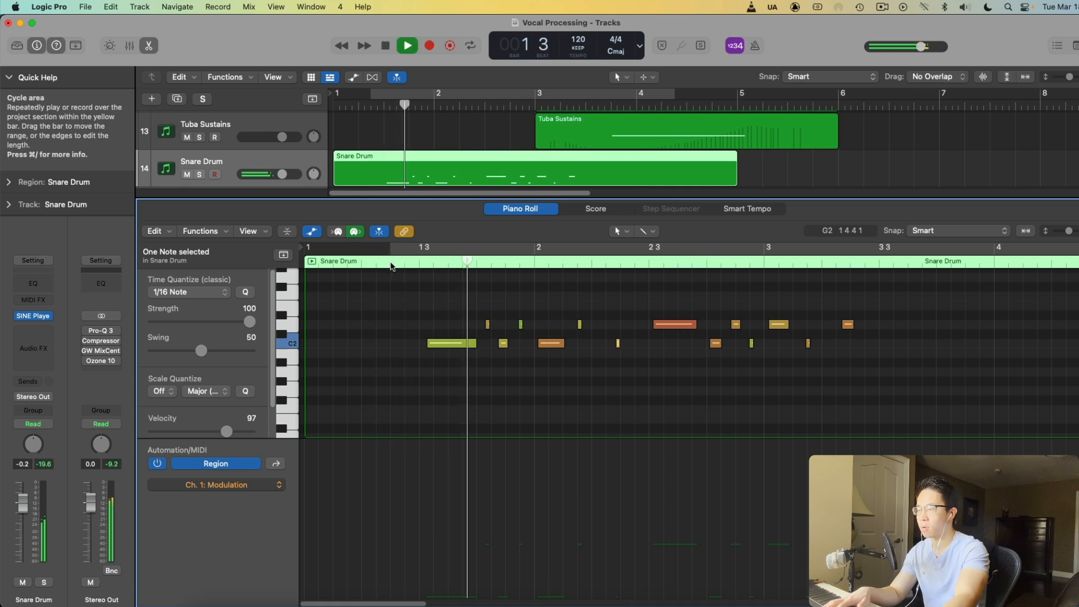
pyautogui.press('XF86AudioLowerVolume')
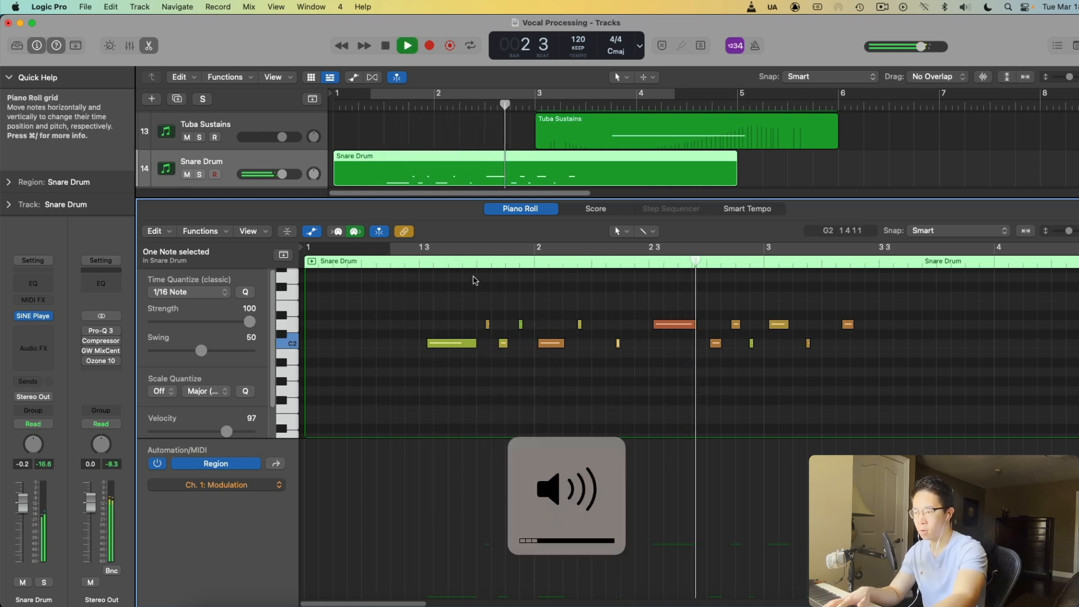
pyautogui.press('space')
pyautogui.moveTo(862, 309)
pyautogui.mouseDown()
pyautogui.moveTo(802, 353)
pyautogui.moveTo(856, 328)
pyautogui.mouseUp()
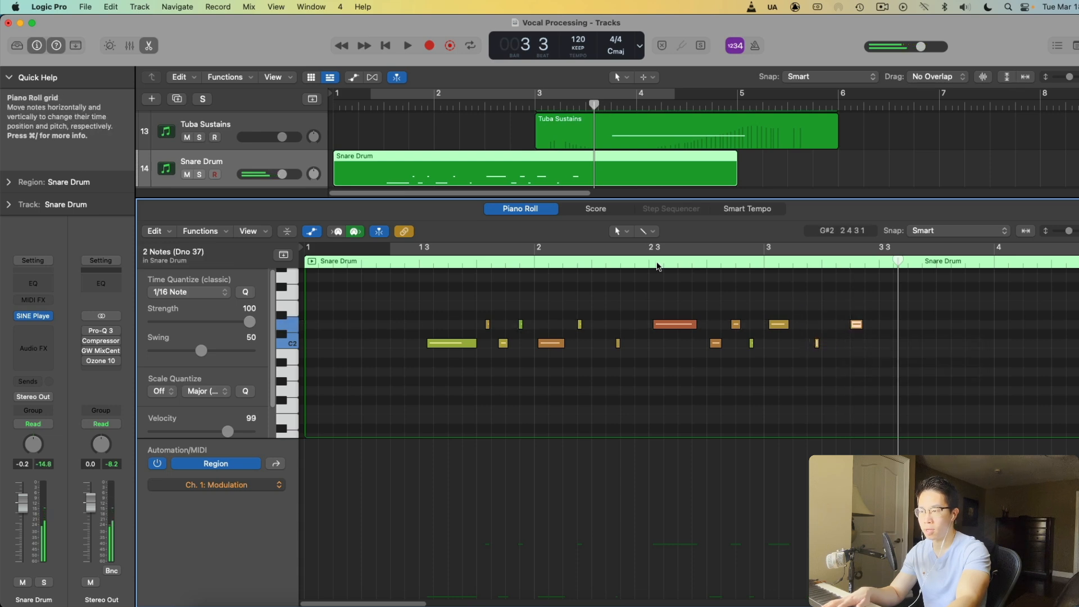
# Play back the corrected snare part from bar 2 with the full arrangement and close the piano roll
pyautogui.click(623, 262)
pyautogui.press('space')
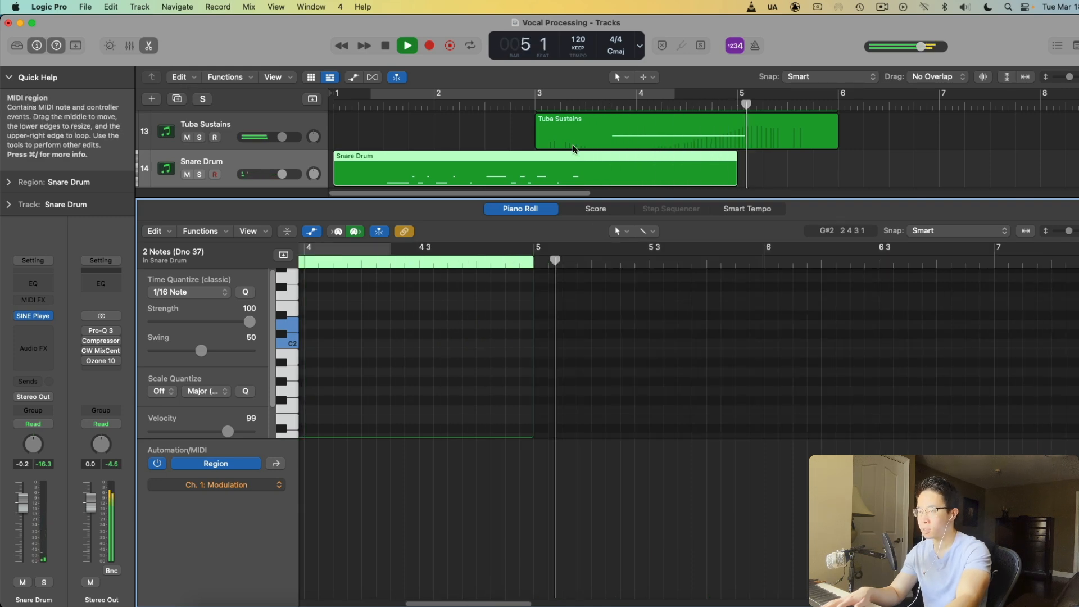
pyautogui.press('space')
pyautogui.click(149, 46)
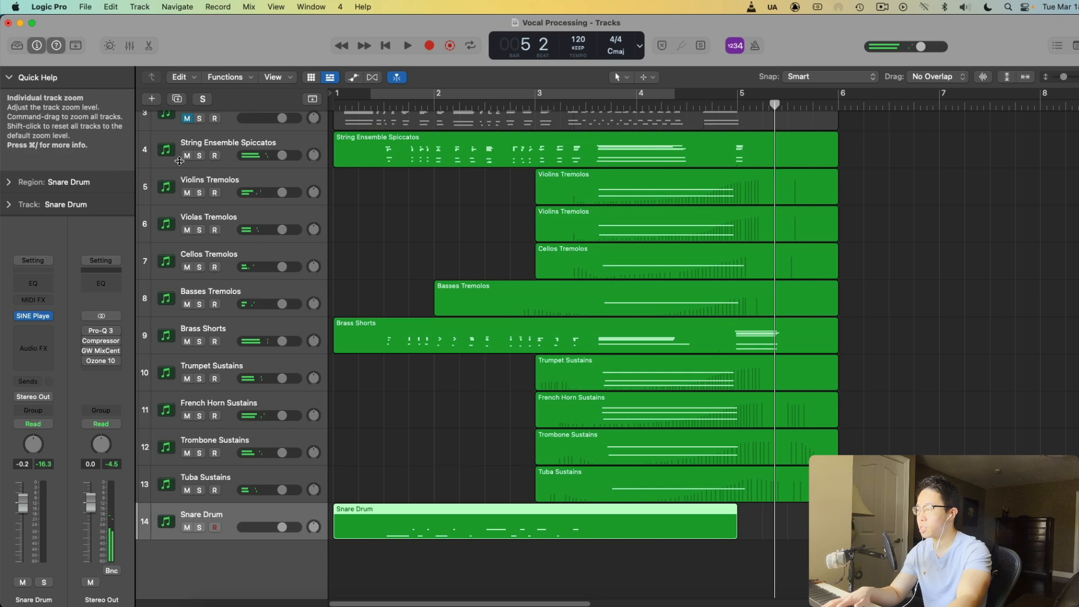
# Create a duplicate of the Snare Drum track without its notes and open its SINE Player instrument
pyautogui.click(177, 98)
pyautogui.scroll(-2, 254, 273)
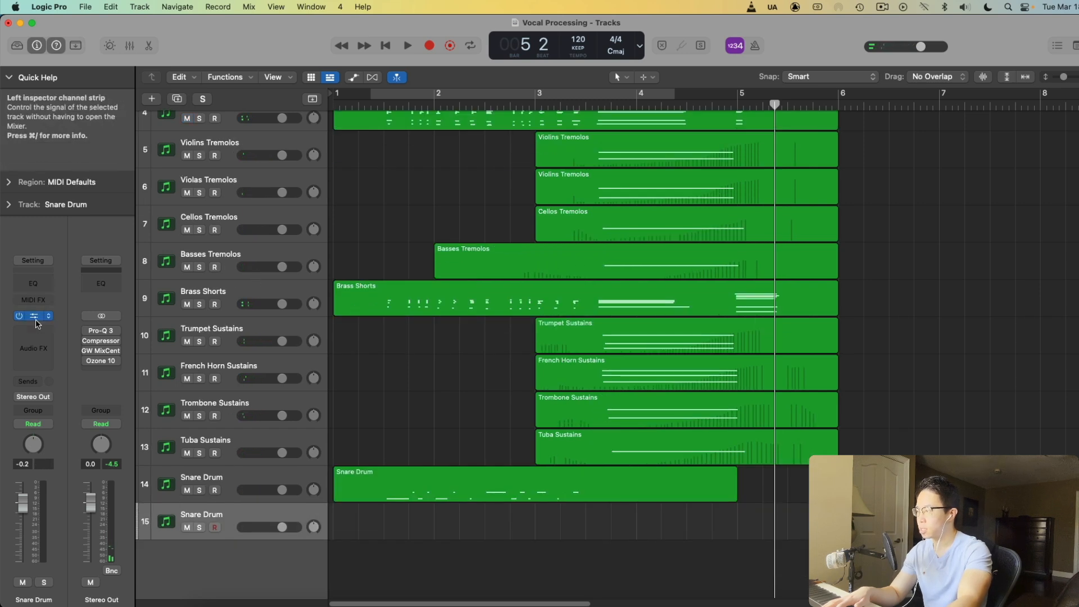
pyautogui.click(32, 316)
pyautogui.moveTo(784, 170); pyautogui.dragTo(632, 55)
# Open the Berlin Free Orchestra percussion list and expand the Drums articulations
pyautogui.scroll(-3, 422, 403)
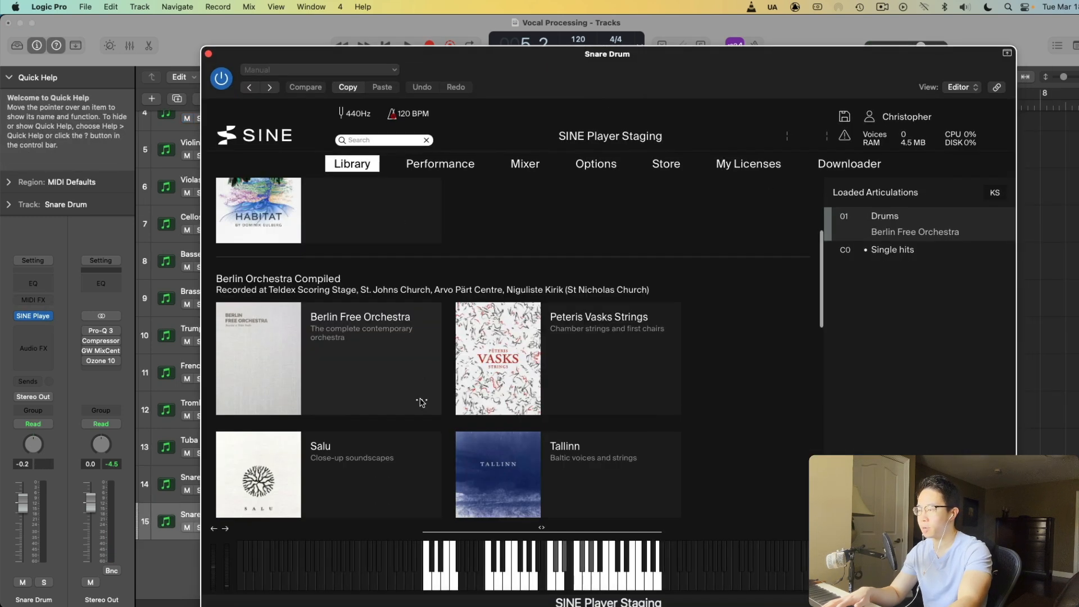
pyautogui.click(370, 371)
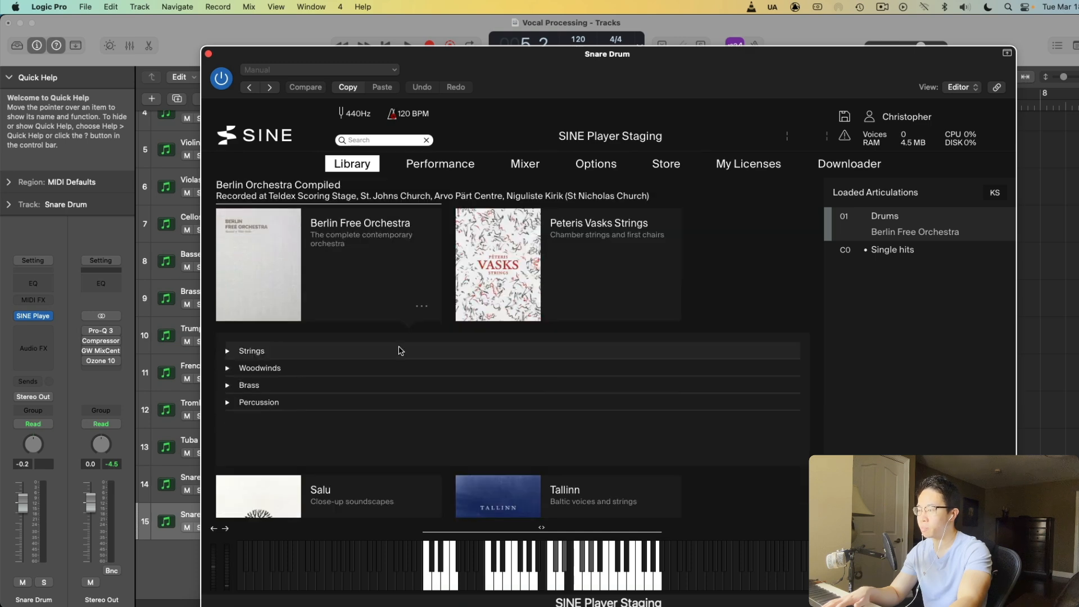
pyautogui.click(283, 400)
pyautogui.scroll(-3, 315, 382)
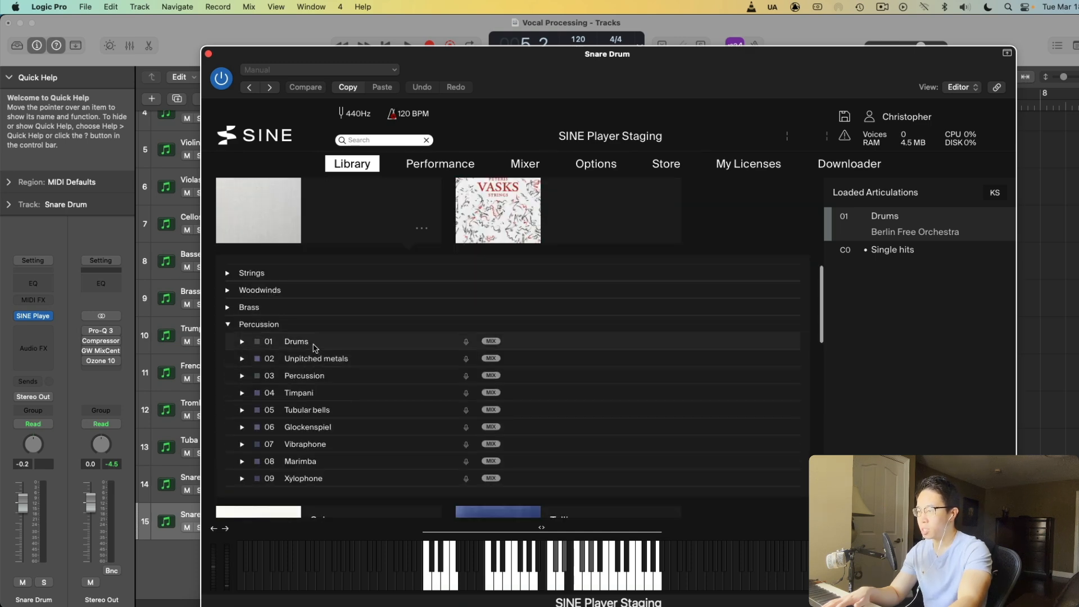
pyautogui.click(311, 361)
pyautogui.click(298, 341)
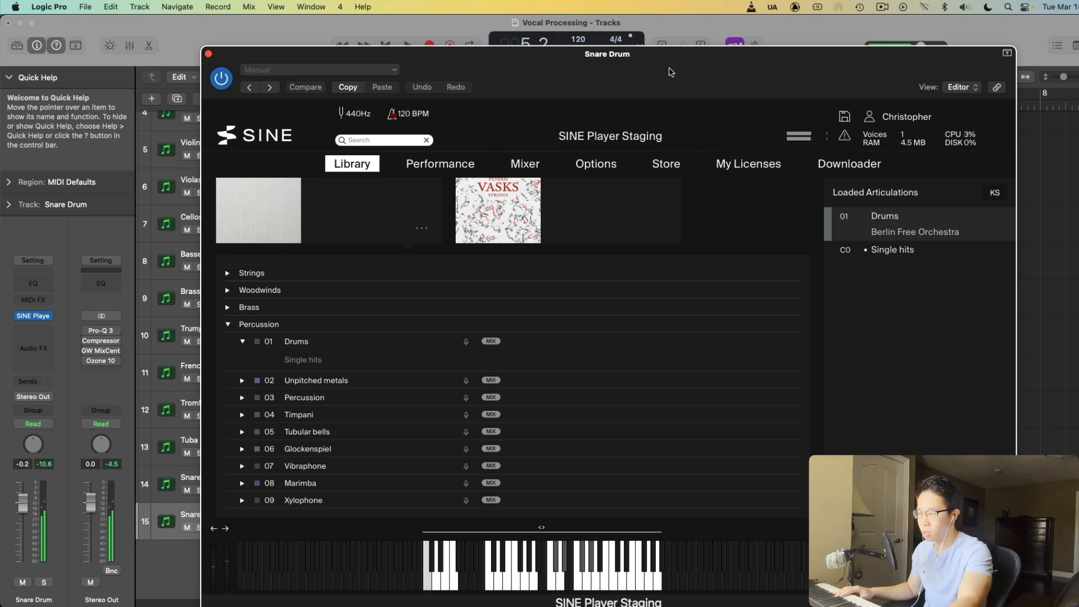
# Expand the Timpani articulations and remove Drums from the new track's loaded articulations
pyautogui.click(303, 417)
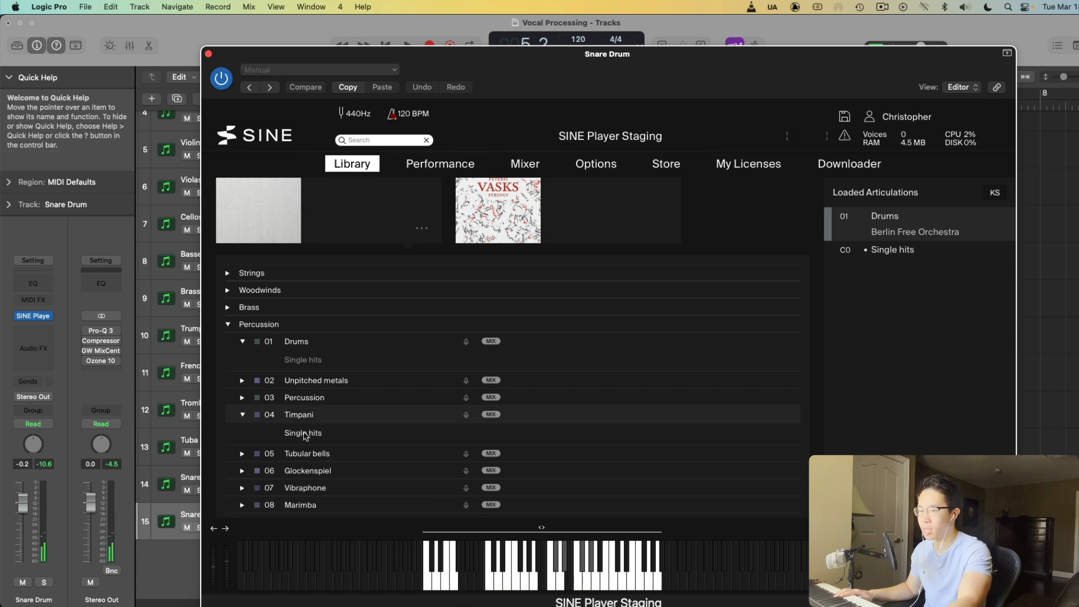
pyautogui.rightClick(898, 228)
pyautogui.click(842, 300)
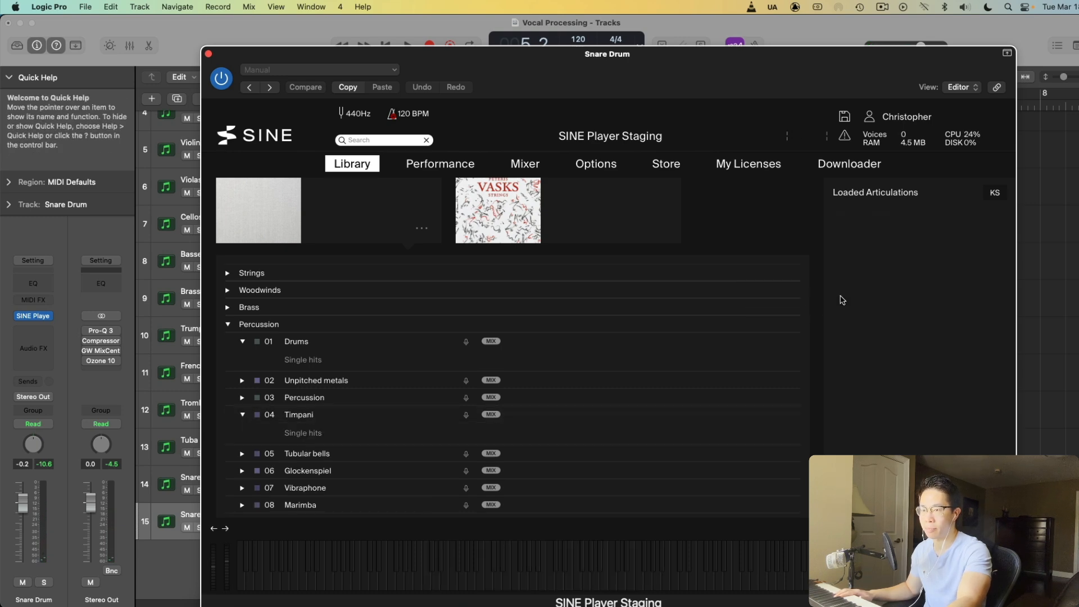
# Load the Timpani single hits from Berlin Free Orchestra on the duplicated track and rename the track Timpani
pyautogui.doubleClick(313, 435)
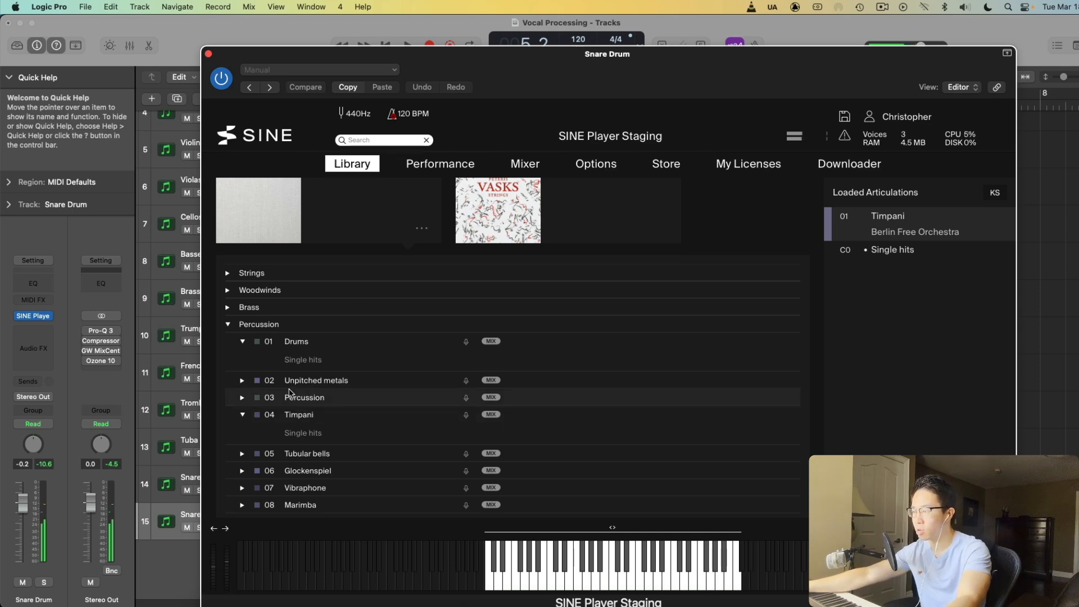
pyautogui.moveTo(834, 51); pyautogui.dragTo(315, 596)
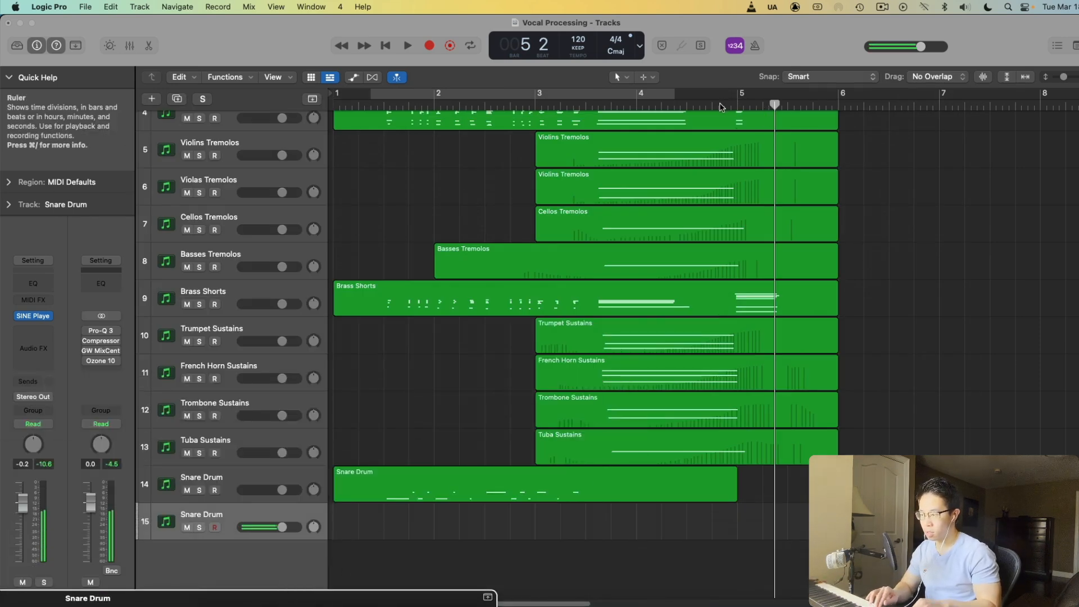
pyautogui.moveTo(158, 600); pyautogui.dragTo(719, 27)
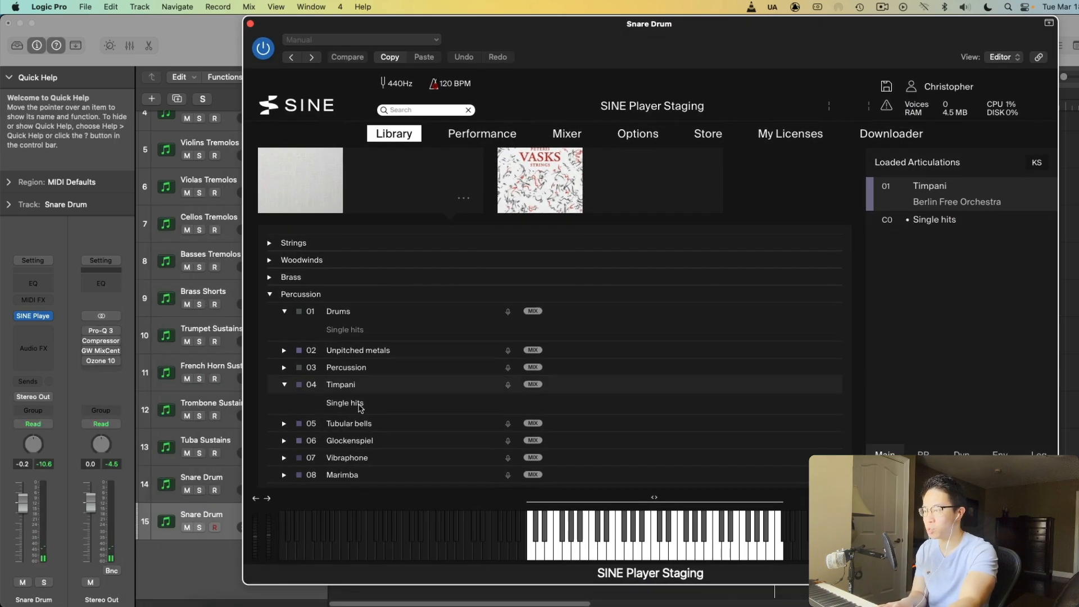
pyautogui.moveTo(840, 66); pyautogui.dragTo(106, 588)
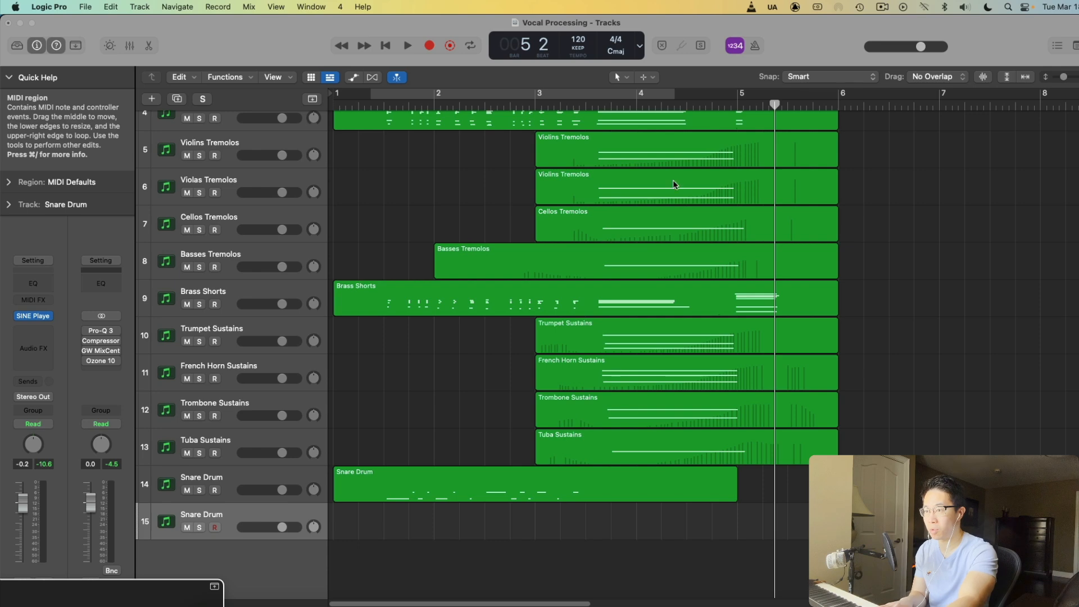
pyautogui.moveTo(66, 587); pyautogui.dragTo(700, 4)
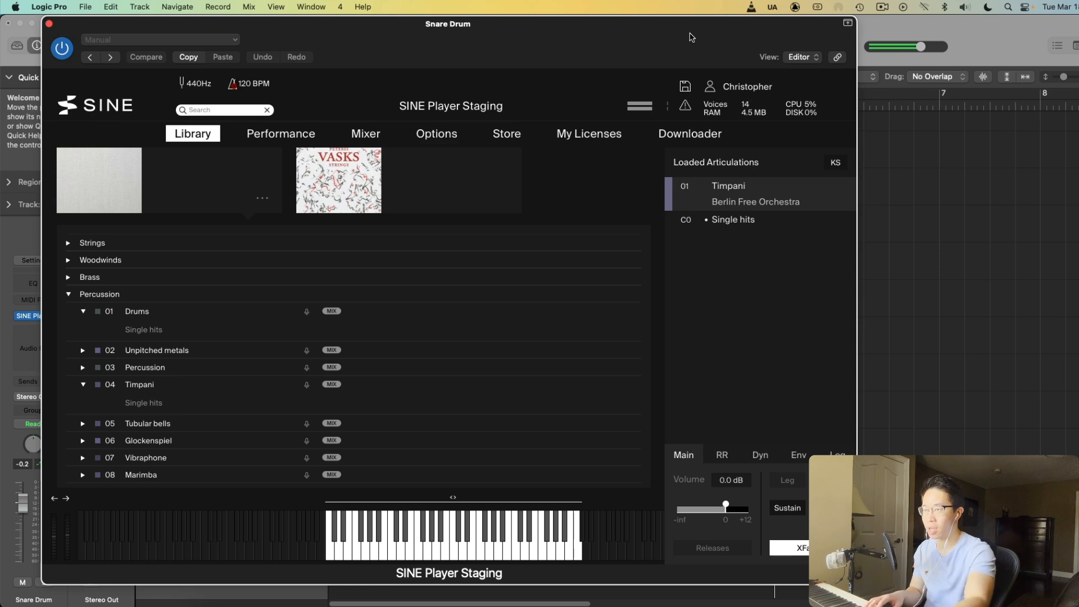
pyautogui.moveTo(693, 45); pyautogui.dragTo(768, 579)
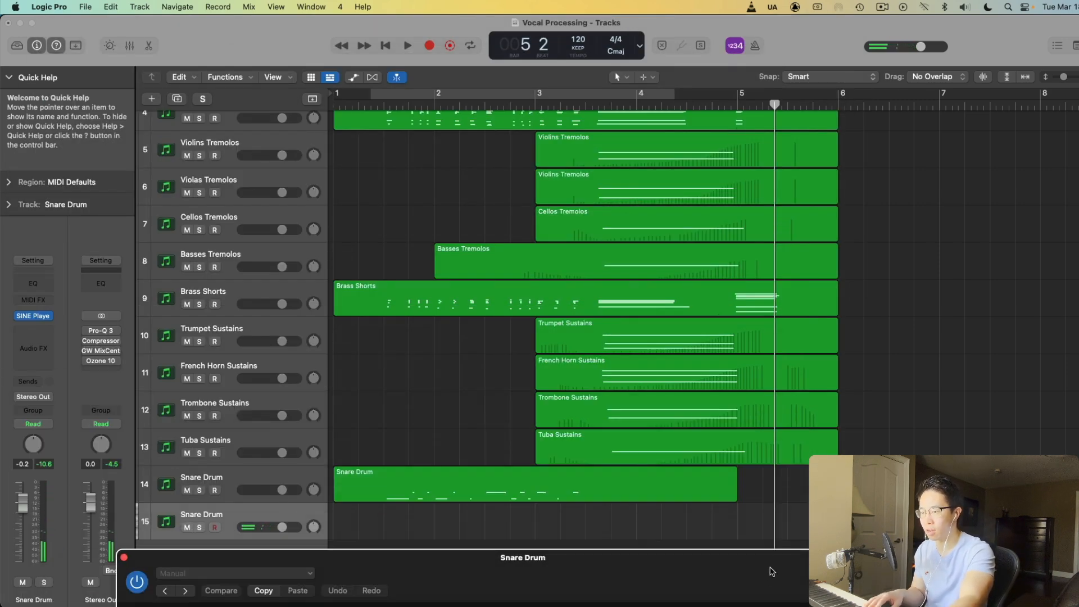
pyautogui.doubleClick(202, 510)
pyautogui.press('Return')
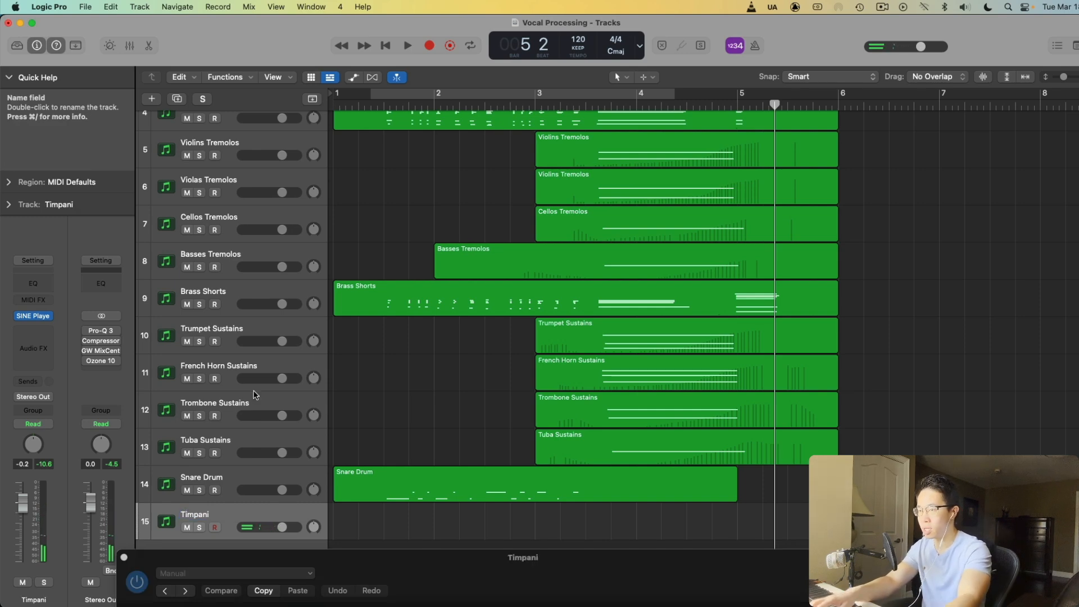
# Record a timpani part over bars 3 to 5 along with the full arrangement
pyautogui.click(495, 106)
pyautogui.press('r')
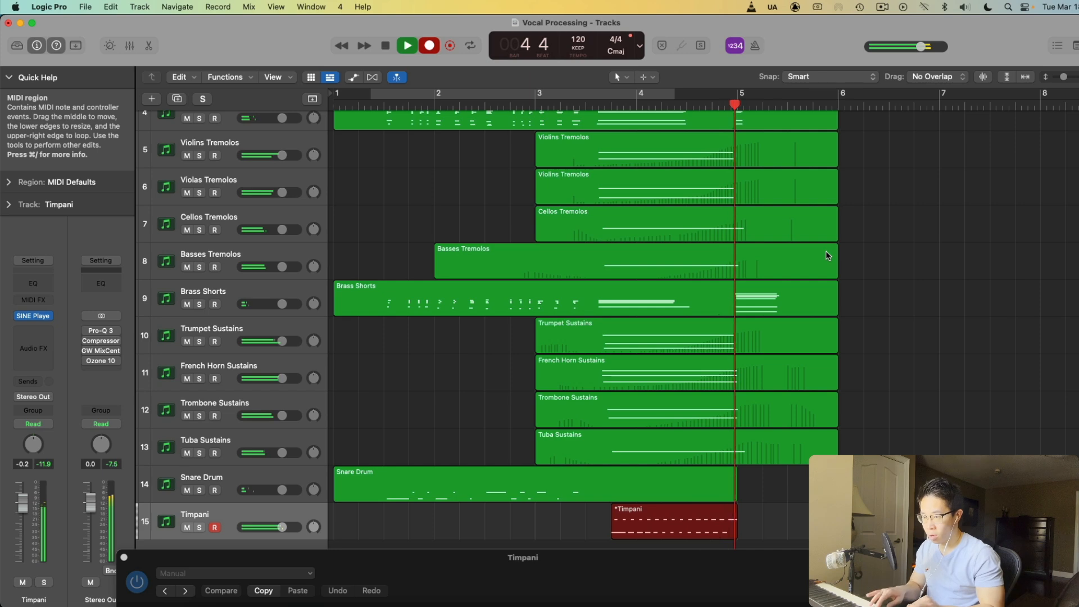
pyautogui.press('space')
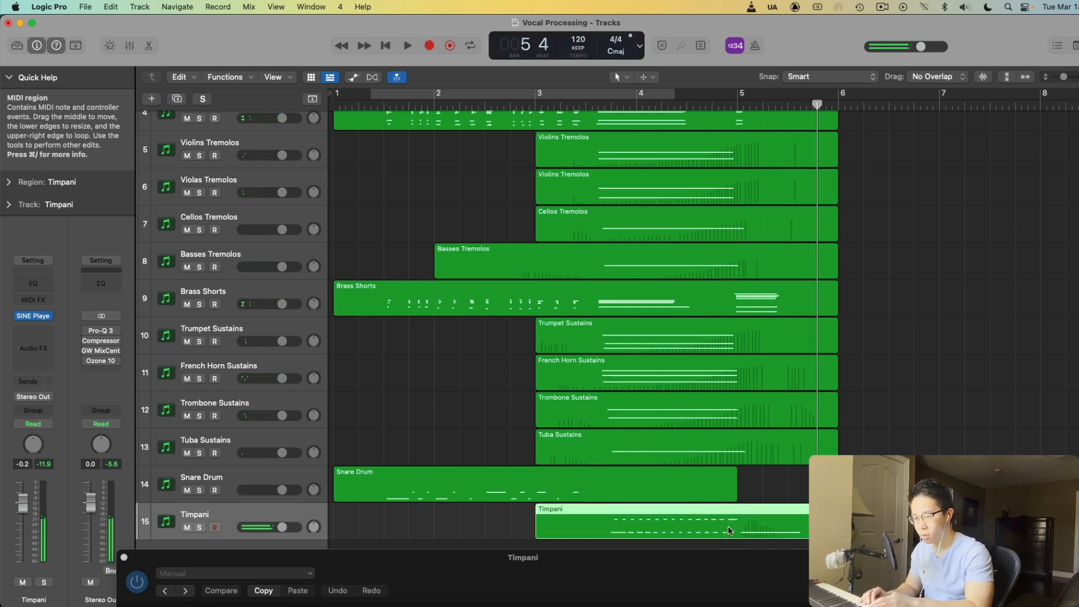
# Open the Timpani region in the piano roll, hide its automation lane and play it from the middle of bar 3
pyautogui.doubleClick(727, 526)
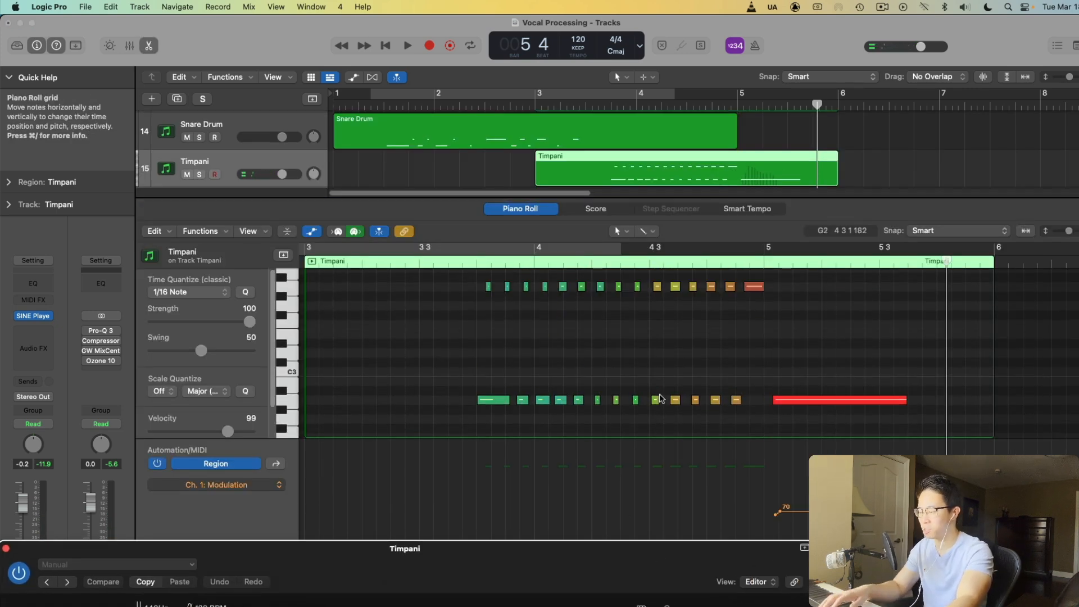
pyautogui.press('a')
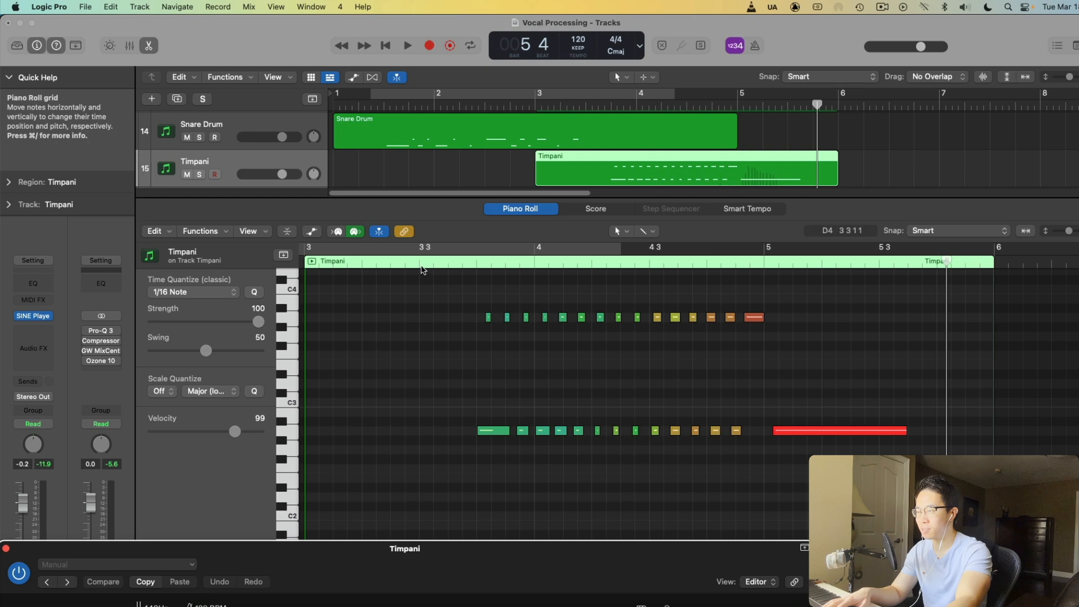
pyautogui.click(423, 269)
pyautogui.press('space')
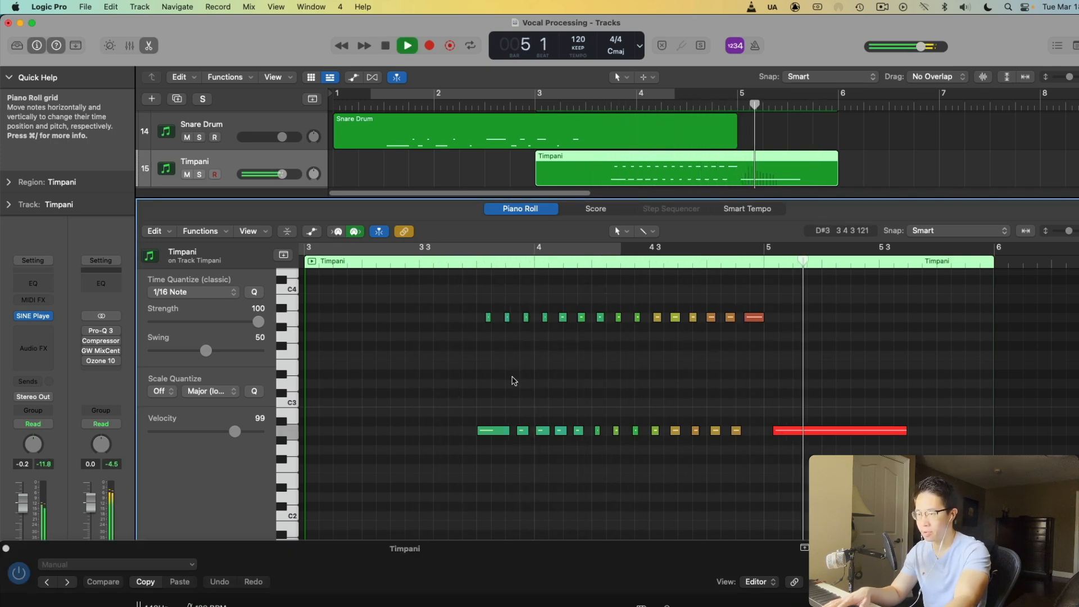
pyautogui.press('space')
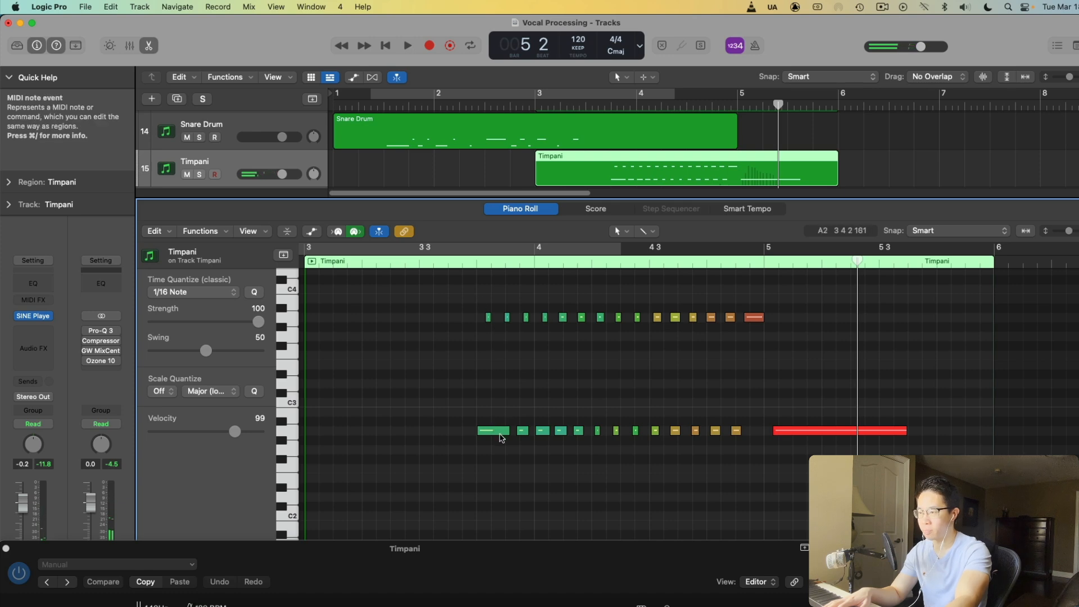
# Shift all the short timpani notes before bar 5 slightly earlier and play them back from the middle of bar 3
pyautogui.moveTo(458, 294); pyautogui.dragTo(762, 483)
pyautogui.moveTo(488, 432); pyautogui.dragTo(471, 430)
pyautogui.click(425, 266)
pyautogui.press('space')
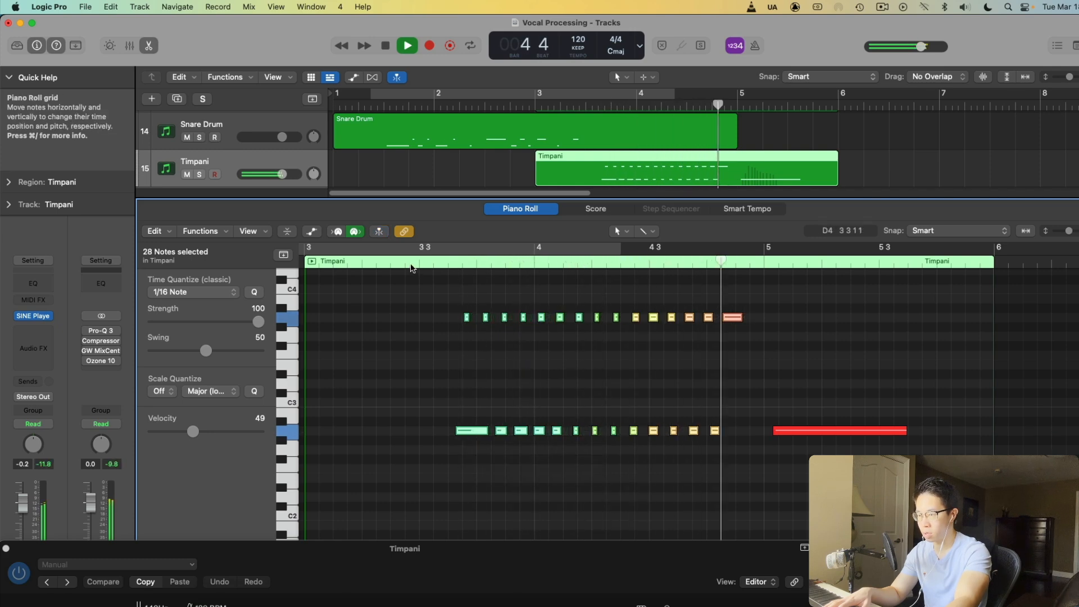
pyautogui.click(412, 265)
pyautogui.click(578, 384)
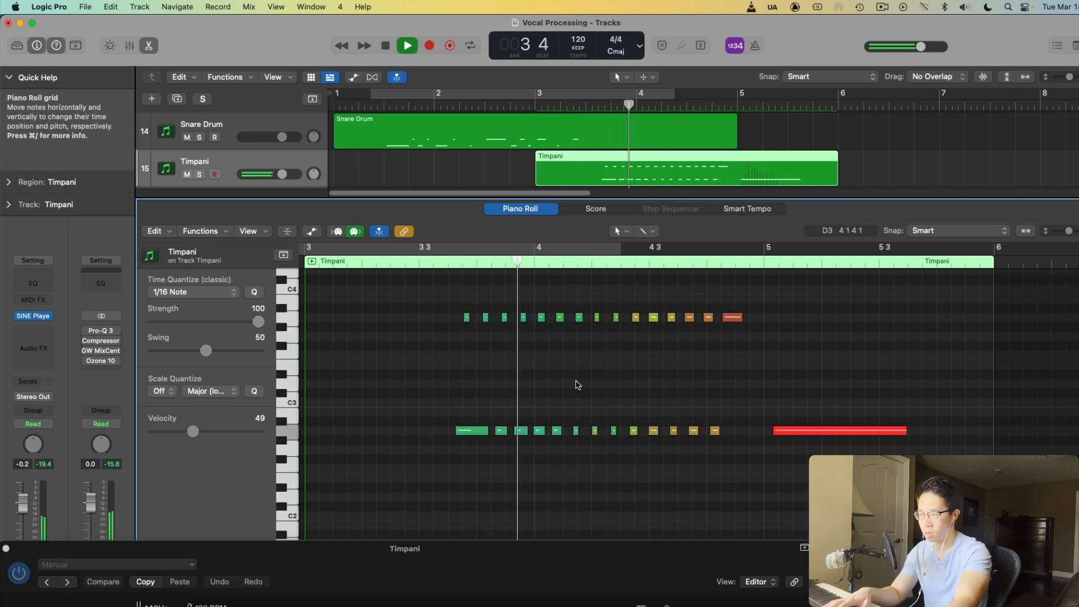
# View the timpani levels in the SINE Player mixer and close the instrument
pyautogui.moveTo(510, 582); pyautogui.dragTo(639, 84)
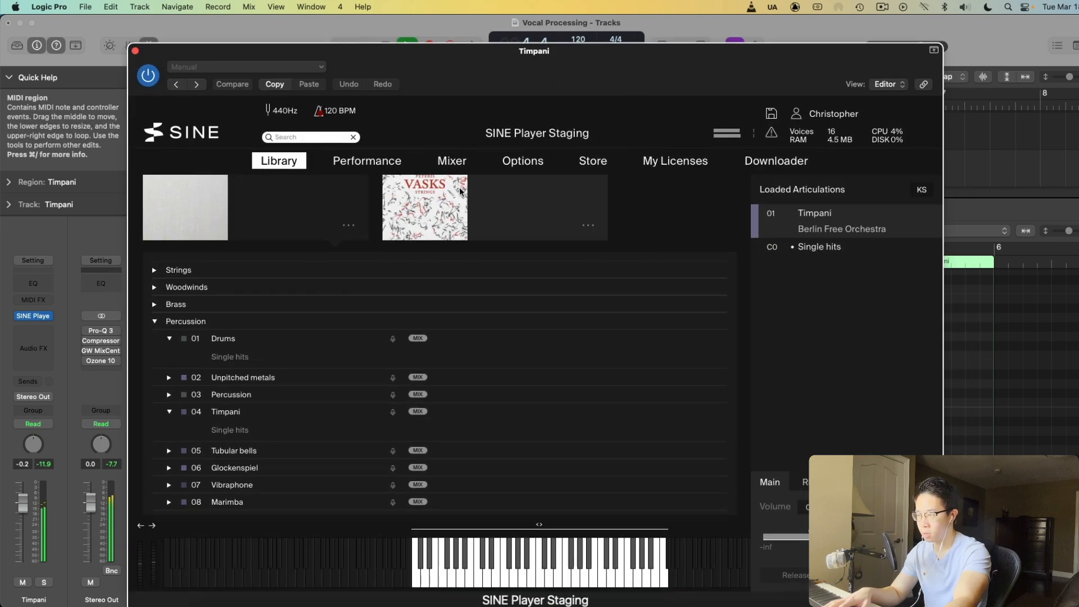
pyautogui.click(454, 165)
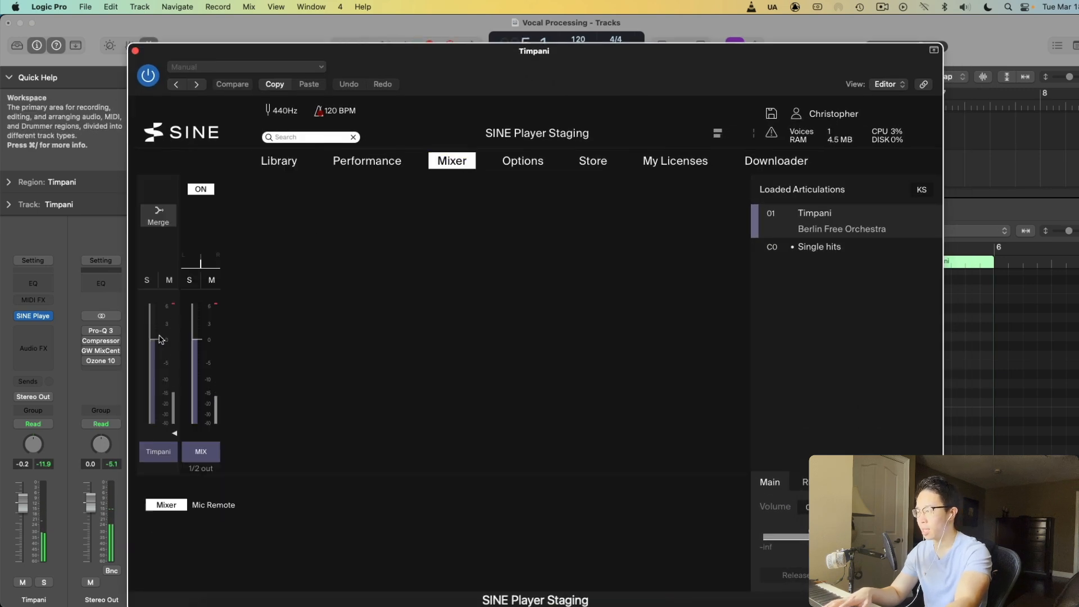
pyautogui.click(135, 51)
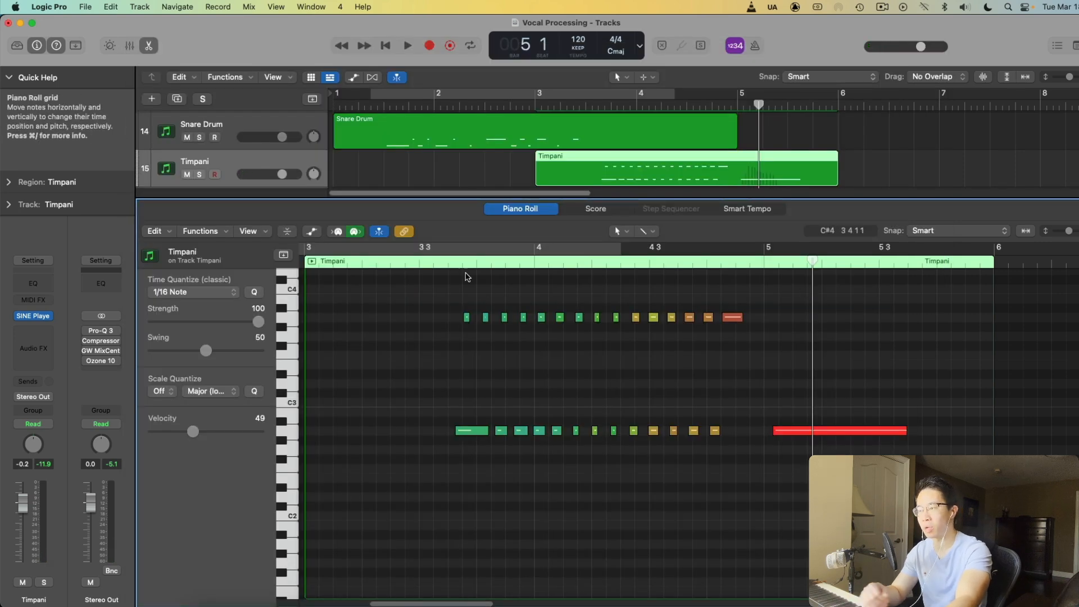
# Play back the timpani part from the second half of bar 3 and shift the final long note slightly earlier
pyautogui.click(450, 262)
pyautogui.press('space')
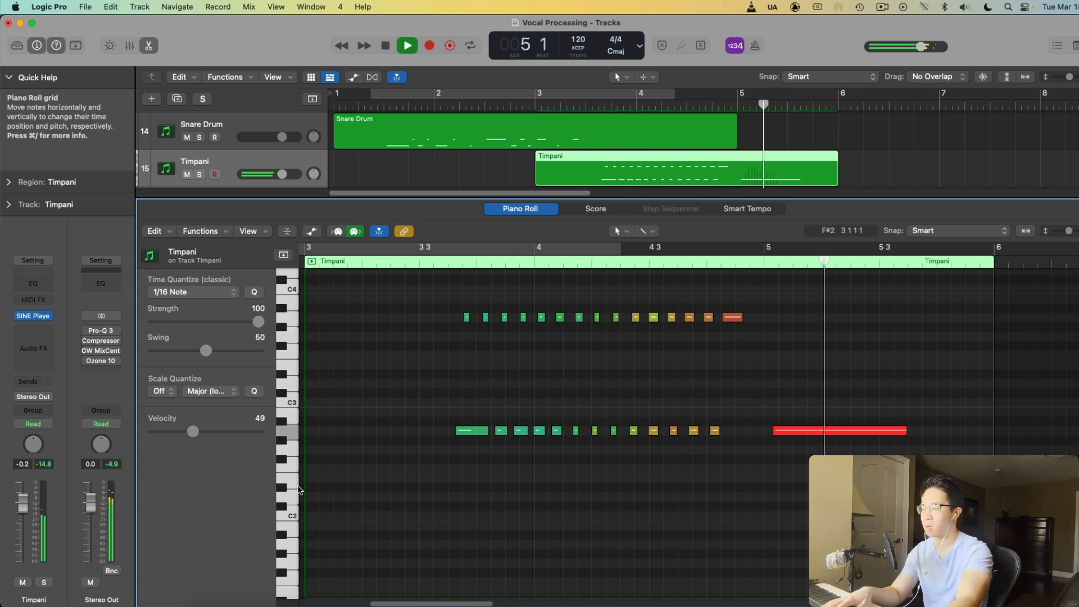
pyautogui.press('space')
pyautogui.moveTo(838, 432); pyautogui.dragTo(833, 432)
pyautogui.click(755, 299)
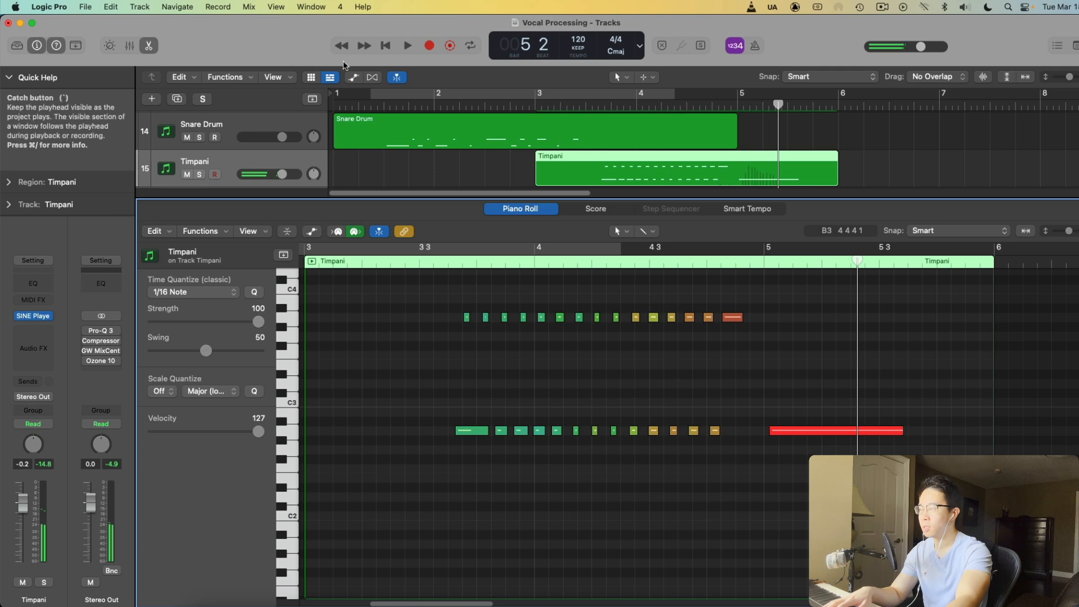
# Close the piano roll, create a duplicate of the Timpani track without its notes and open its SINE Player instrument
pyautogui.click(149, 46)
pyautogui.click(175, 99)
pyautogui.click(34, 315)
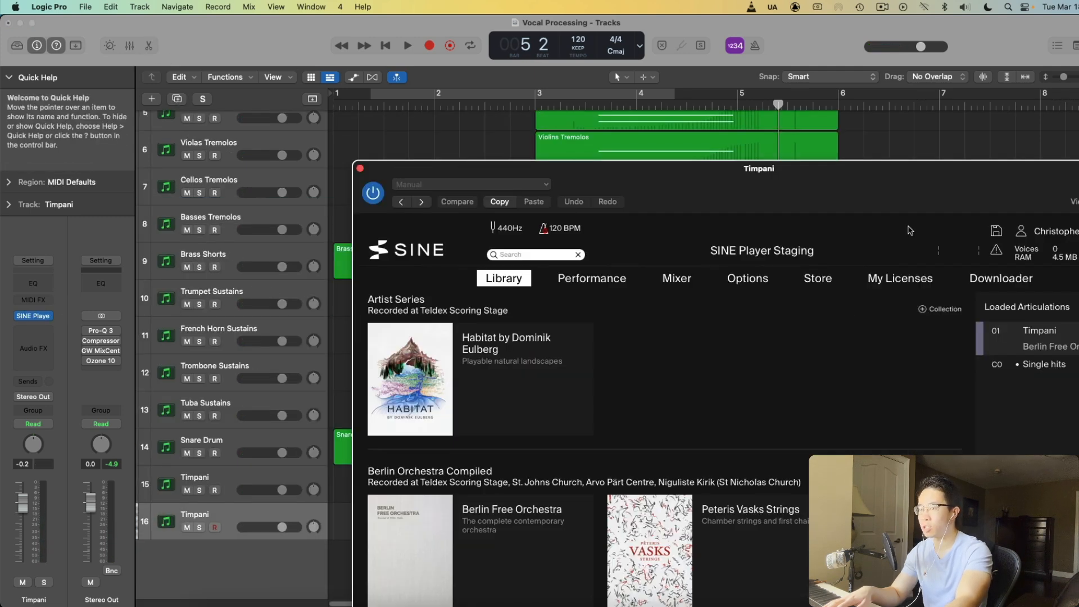
# Load the Unpitched metals single hits from the Berlin Free Orchestra percussion list on the duplicated track
pyautogui.moveTo(894, 200); pyautogui.dragTo(693, 86)
pyautogui.scroll(-4, 337, 303)
pyautogui.click(325, 306)
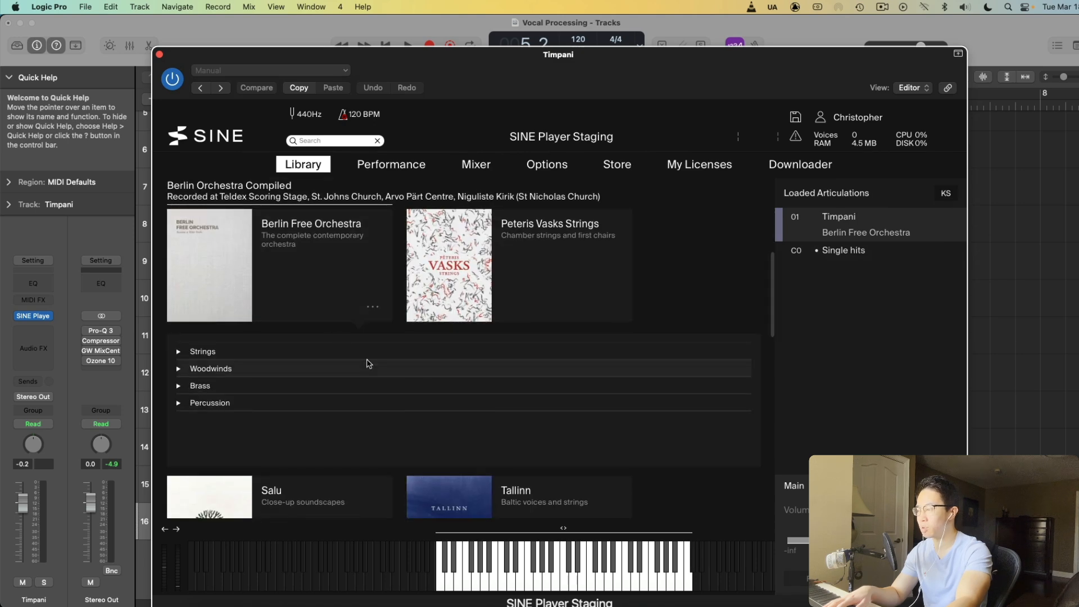
pyautogui.click(360, 402)
pyautogui.scroll(-2, 358, 395)
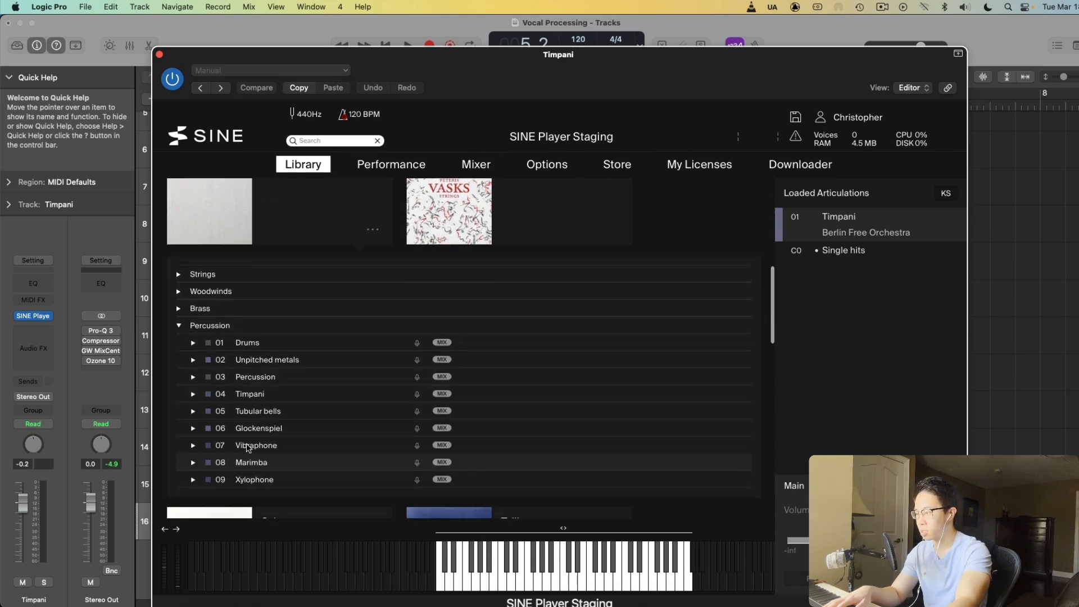
pyautogui.click(289, 358)
pyautogui.doubleClick(263, 382)
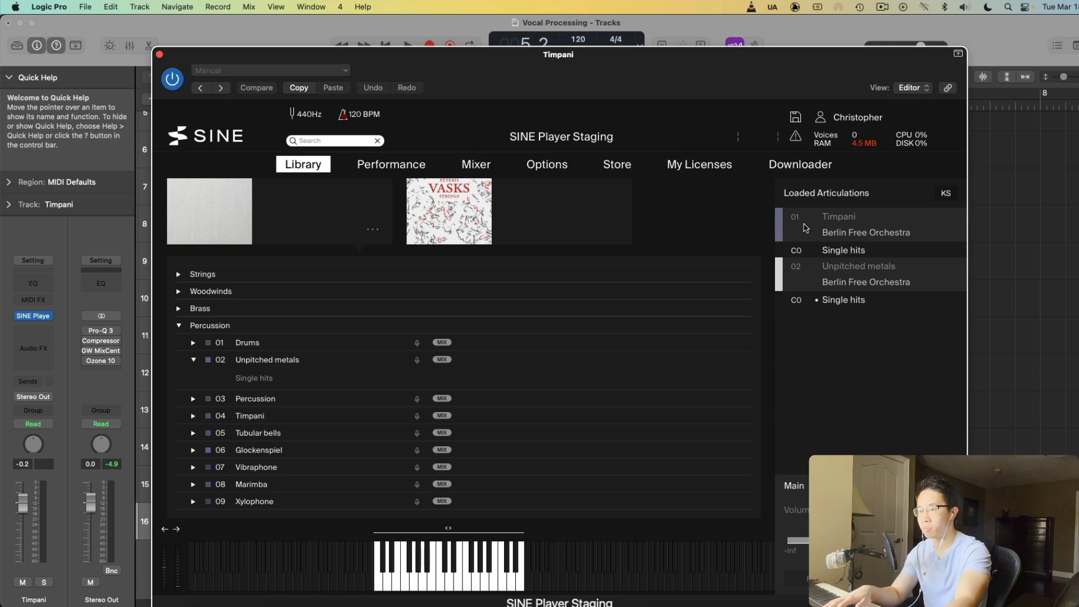
# Remove Timpani from the loaded articulations so only Unpitched metals remains on the duplicated track
pyautogui.rightClick(821, 219)
pyautogui.click(790, 300)
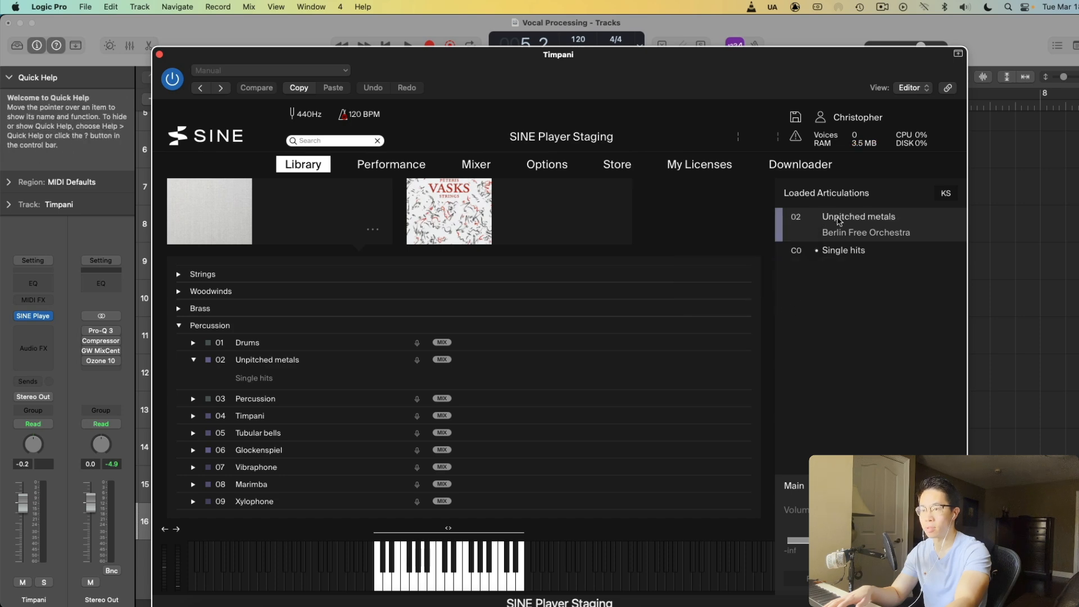
pyautogui.click(840, 219)
pyautogui.click(801, 241)
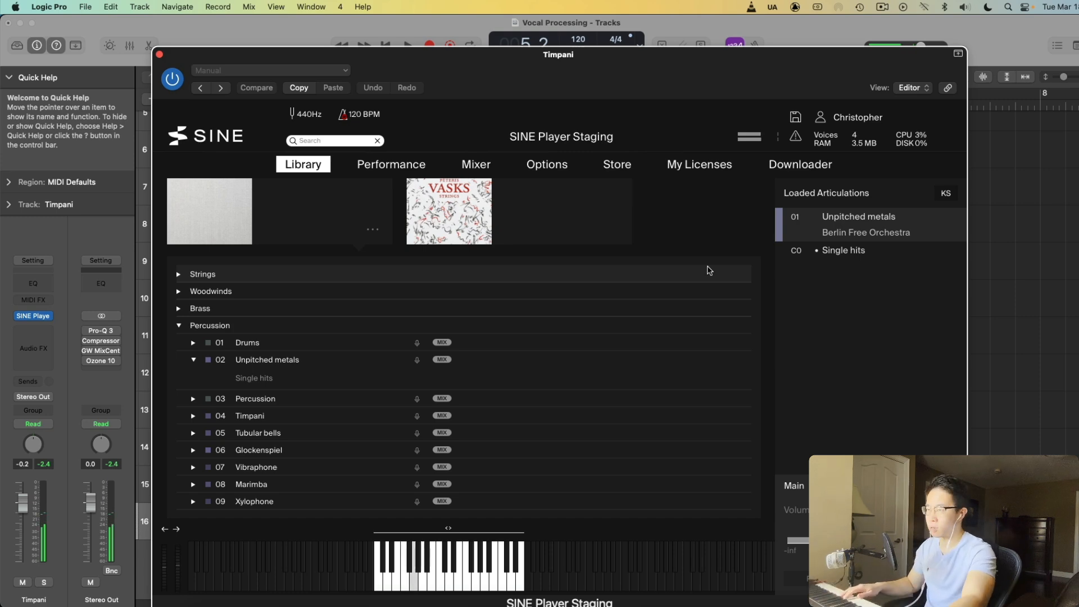
# Move the instrument window off the tracks and record an unpitched metals hit in bar 5, starting playback in bar 4
pyautogui.moveTo(716, 52); pyautogui.dragTo(709, 565)
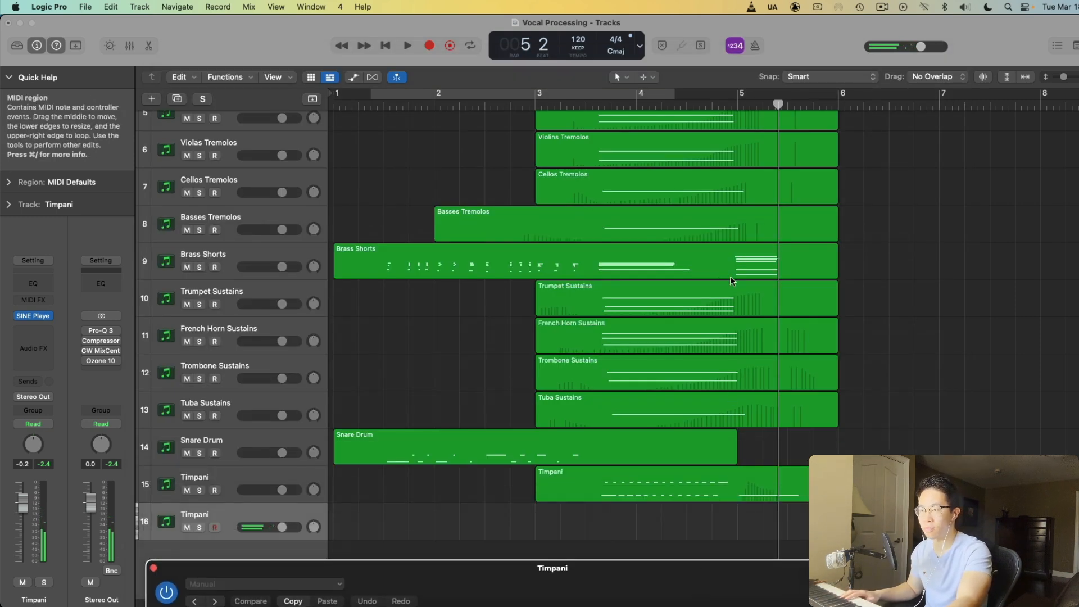
pyautogui.click(661, 103)
pyautogui.press('r')
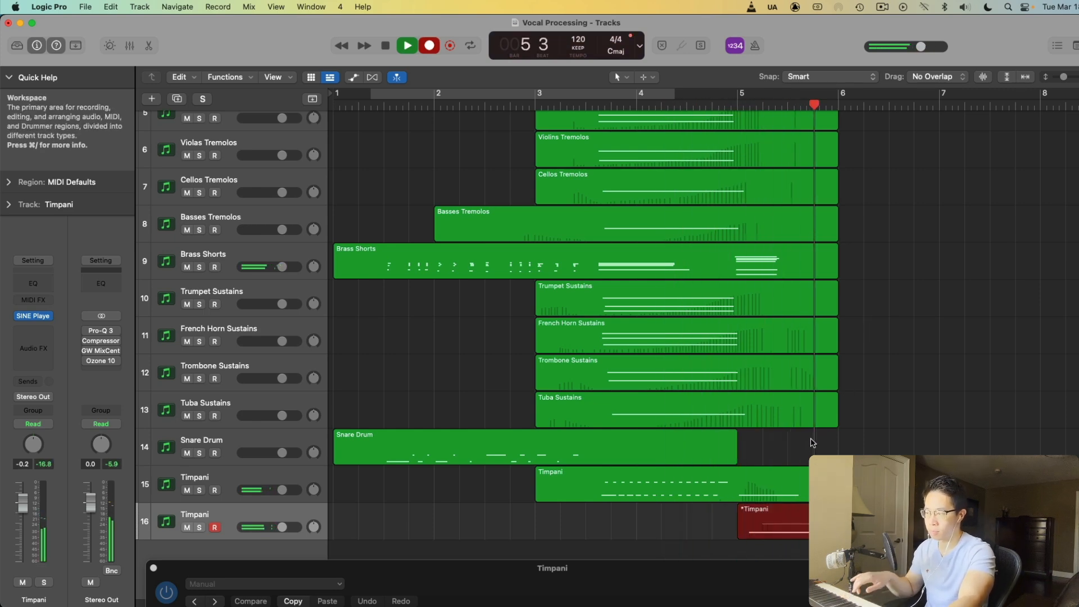
pyautogui.press('space')
# Move the recorded metals region on track 16 to start slightly before bar 5 and play it back
pyautogui.moveTo(794, 533); pyautogui.dragTo(776, 533)
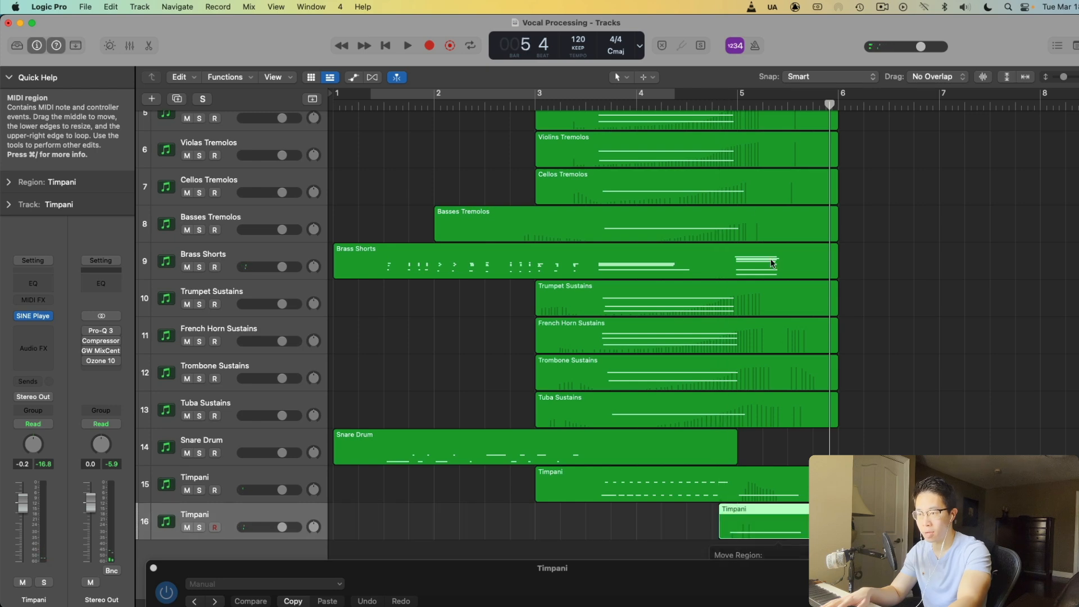
pyautogui.click(721, 111)
pyautogui.press('space')
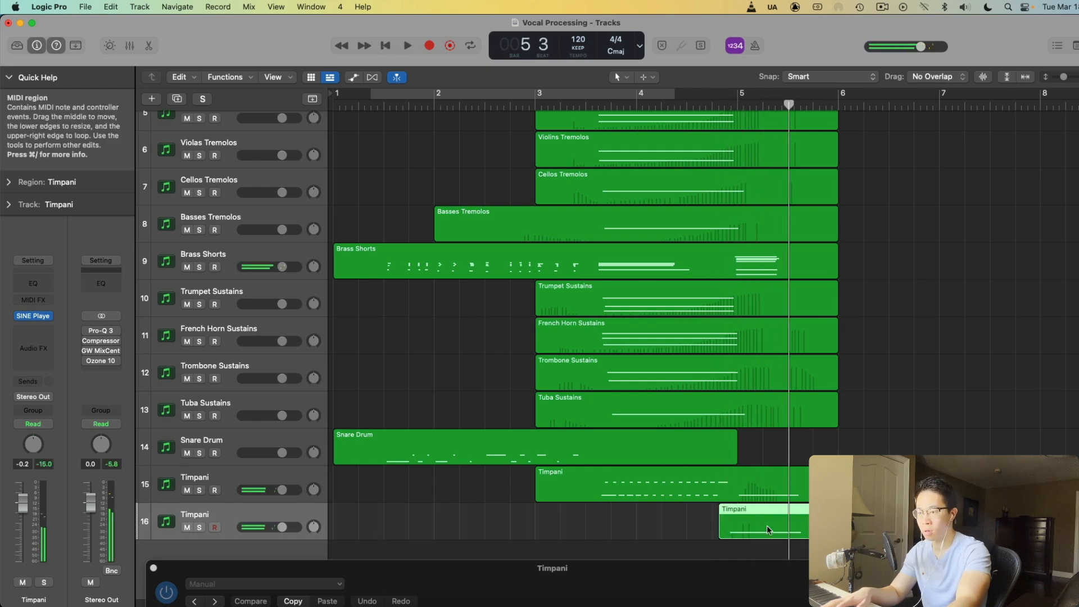
# Open the metals region in the piano roll, move its note one sixteenth later and play back the result
pyautogui.doubleClick(766, 525)
pyautogui.click(785, 425)
pyautogui.moveTo(785, 425); pyautogui.dragTo(800, 424)
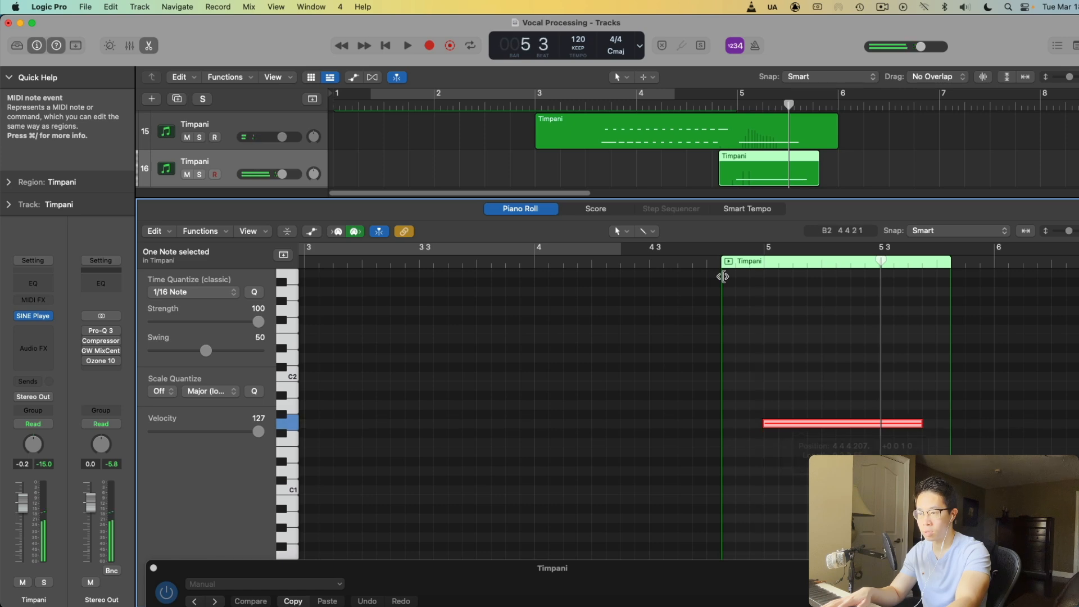
pyautogui.click(723, 277)
pyautogui.press('space')
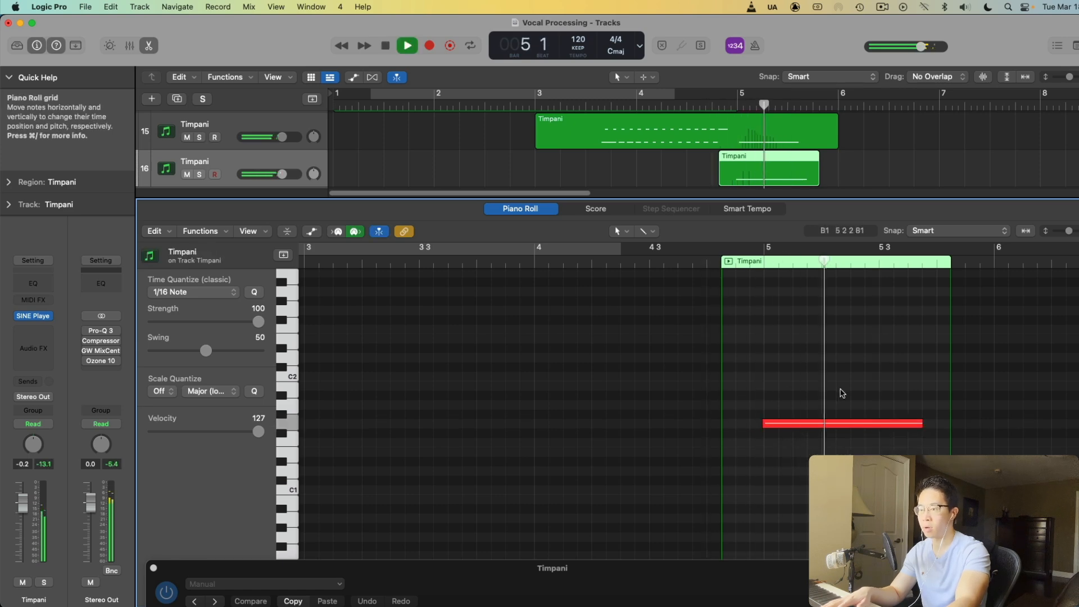
pyautogui.press('space')
pyautogui.moveTo(836, 386); pyautogui.dragTo(818, 456)
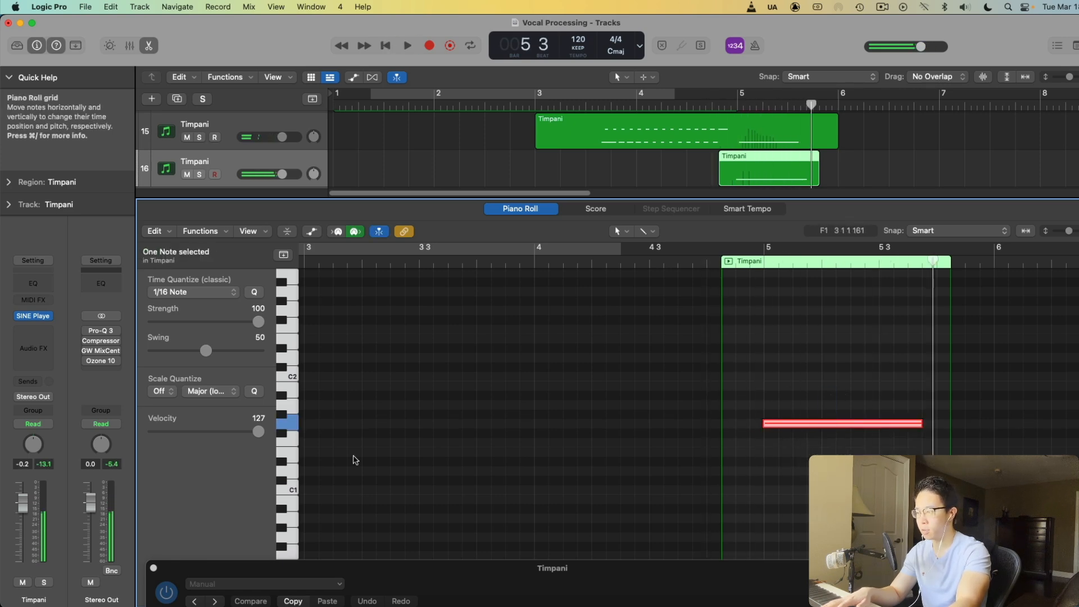
# View the metals levels in the SINE Player mixer, close the instrument and play the arrangement from the middle of bar 3
pyautogui.moveTo(766, 568); pyautogui.dragTo(791, 33)
pyautogui.click(488, 146)
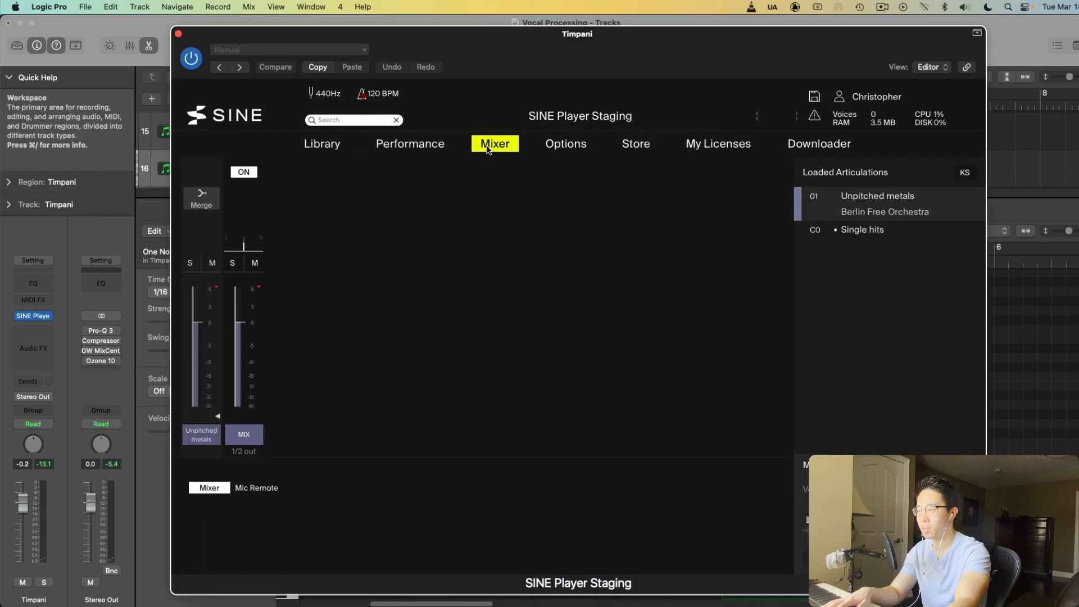
pyautogui.click(179, 34)
pyautogui.click(588, 108)
pyautogui.click(867, 164)
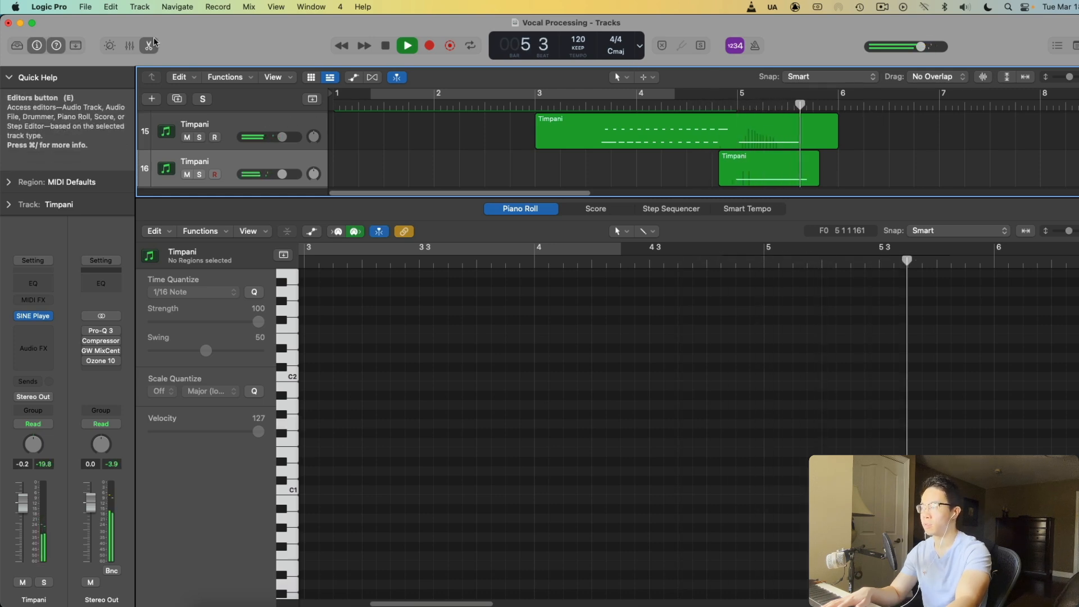
# Stop playback, close the piano roll and rename track 16 as Cymbal Crash
pyautogui.press('space')
pyautogui.press('p')
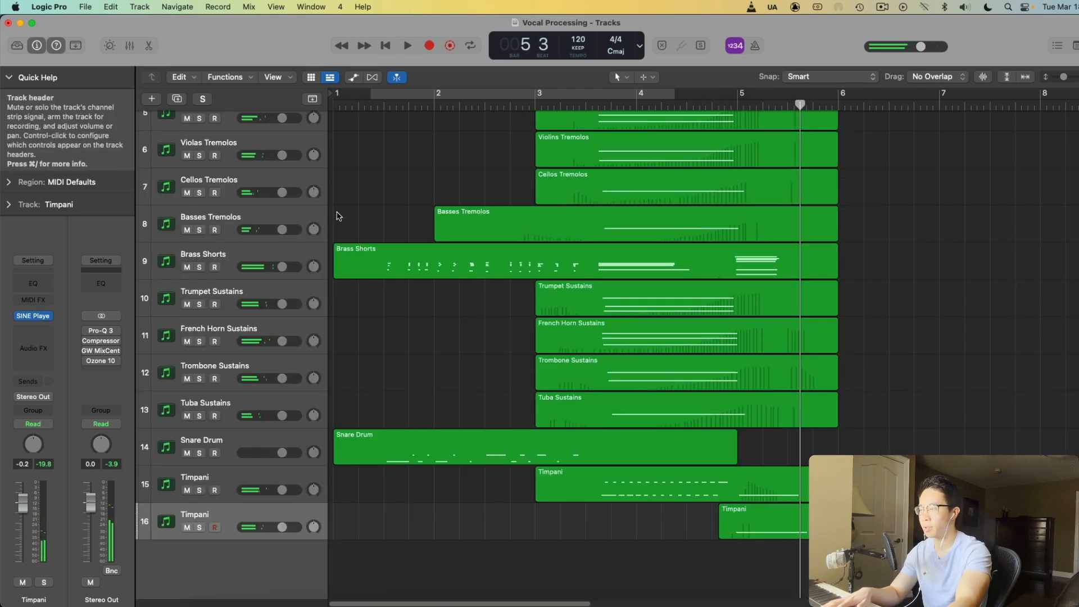
pyautogui.doubleClick(191, 518)
pyautogui.write('Cymbal Crash')
pyautogui.press('Return')
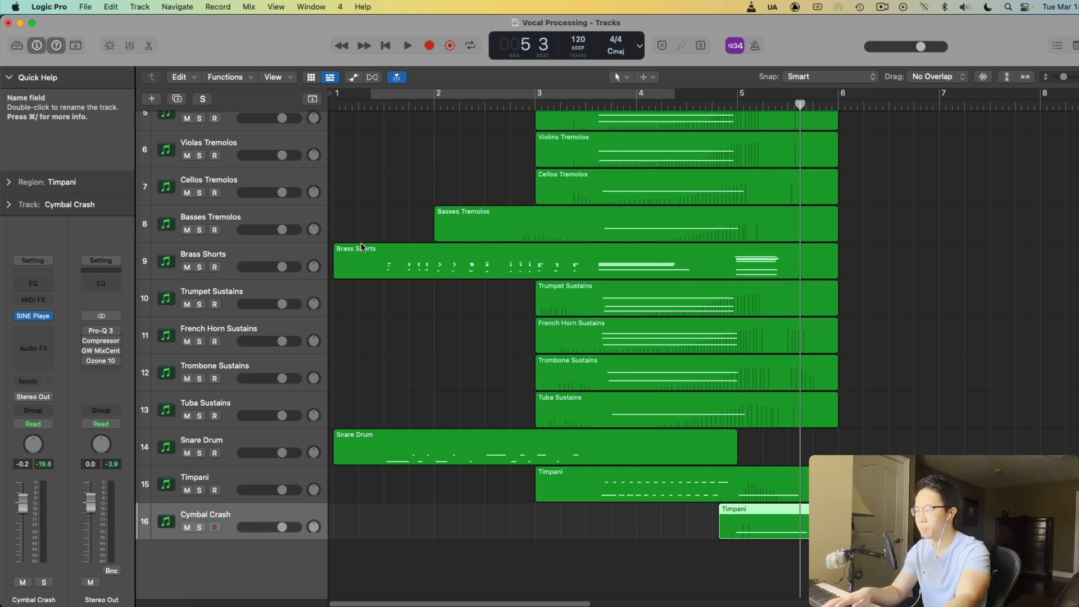
# Duplicate the Cymbal Crash track and show the Berlin Free Orchestra sections in the new track's SINE Player library
pyautogui.press('super+d')
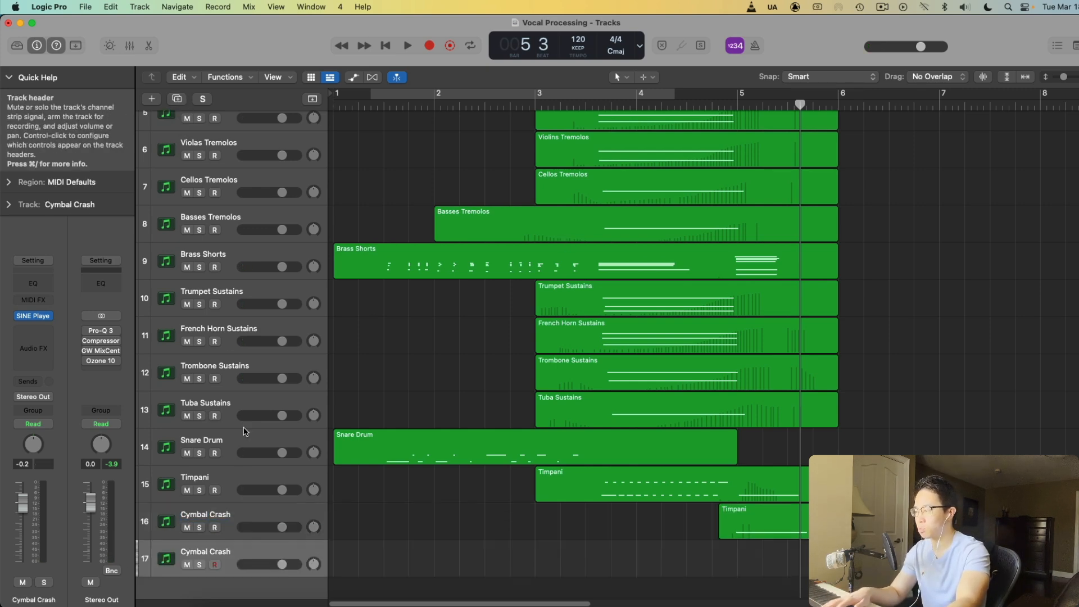
pyautogui.scroll(-1, 238, 451)
pyautogui.click(33, 316)
pyautogui.moveTo(678, 76); pyautogui.dragTo(579, 43)
pyautogui.click(388, 405)
pyautogui.scroll(-4, 386, 315)
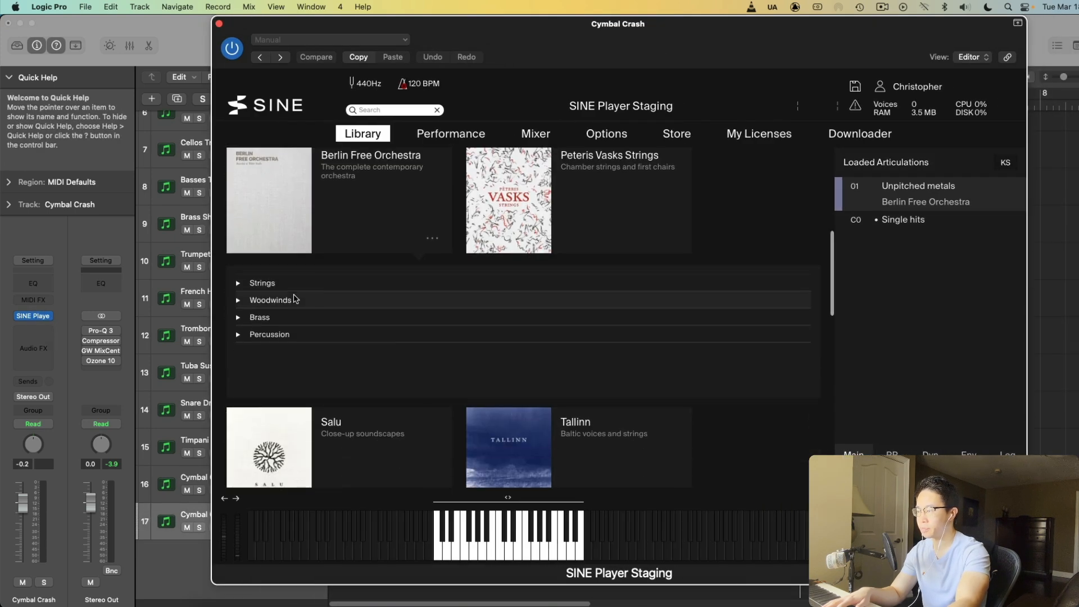
# Replace the loaded Unpitched metals with the Solo flute's Sustains + LEG articulation from the Berlin Free Orchestra woodwinds
pyautogui.click(295, 300)
pyautogui.scroll(-2, 361, 267)
pyautogui.click(360, 280)
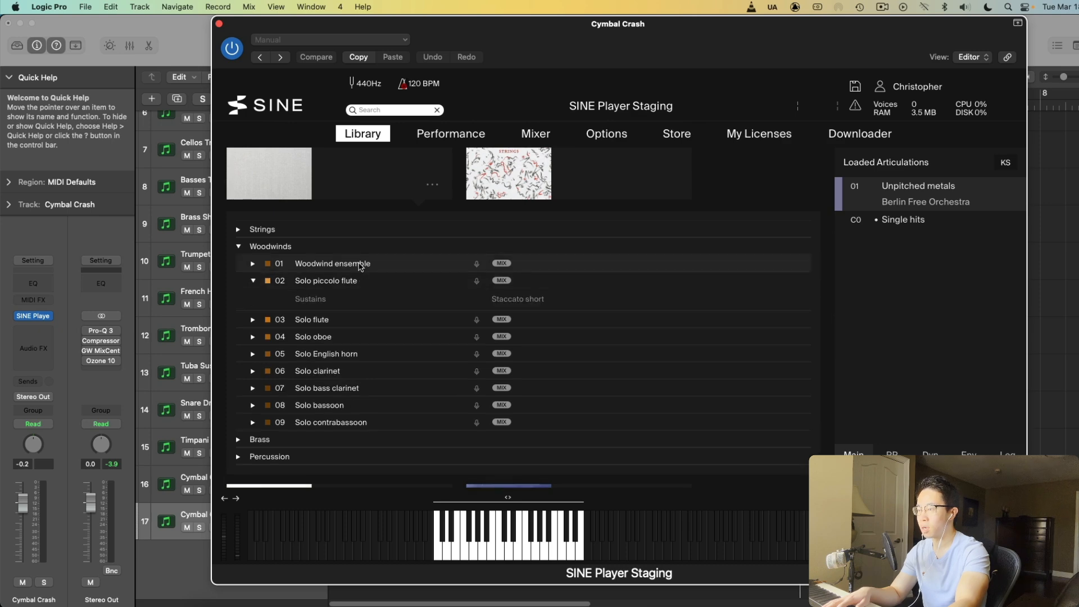
pyautogui.click(360, 265)
pyautogui.click(357, 268)
pyautogui.click(345, 283)
pyautogui.click(340, 298)
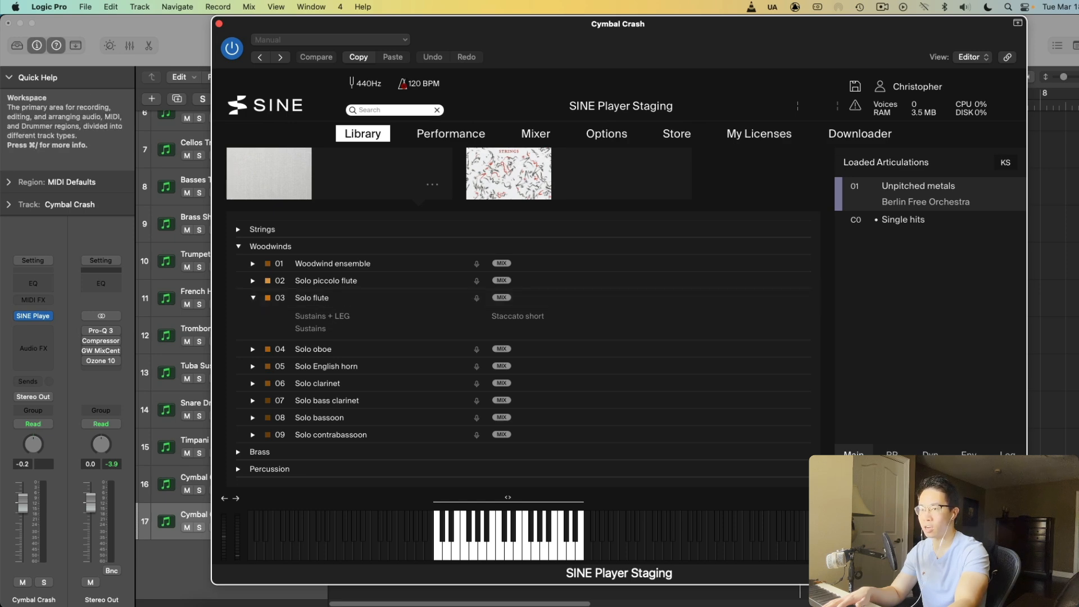
pyautogui.rightClick(840, 194)
pyautogui.click(831, 265)
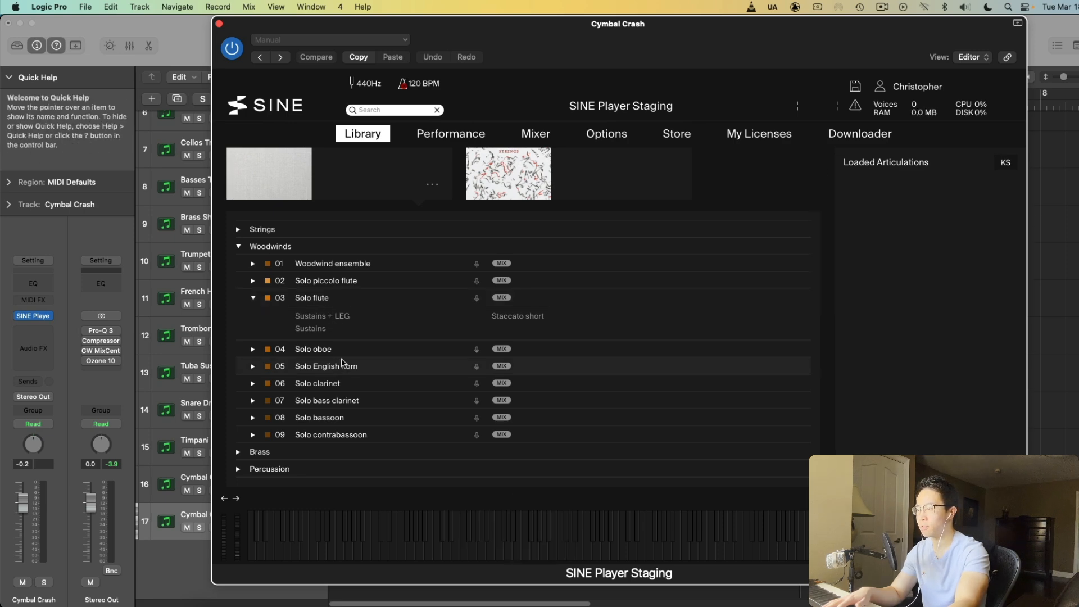
pyautogui.doubleClick(330, 319)
pyautogui.moveTo(871, 23); pyautogui.dragTo(603, 16)
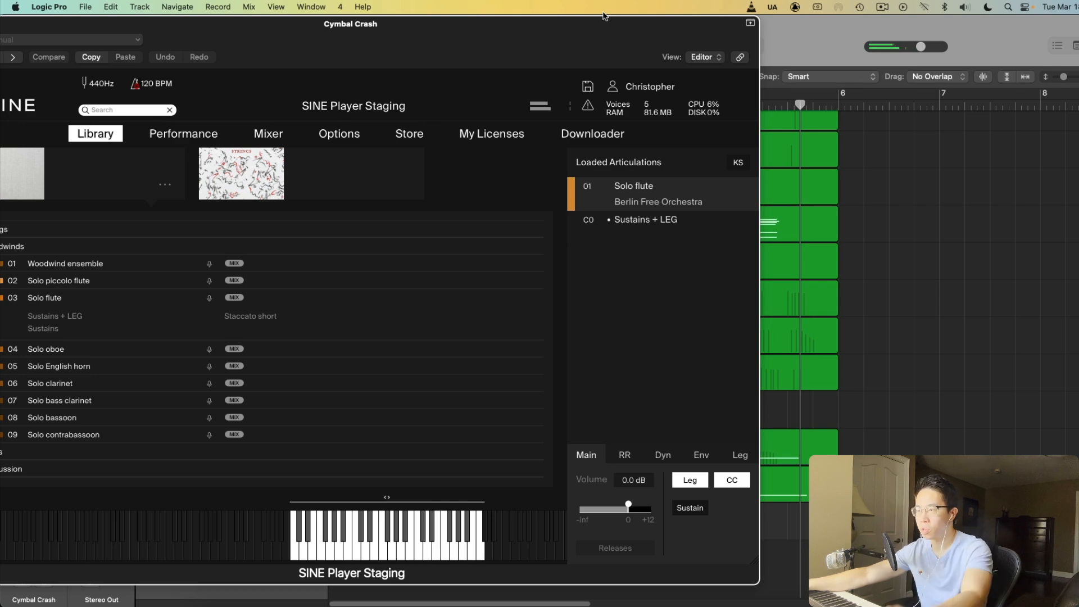
# Load the Solo violin's Sustains + LEG articulation alongside the flute and set the Solo flute's channel to 04
pyautogui.moveTo(611, 43); pyautogui.dragTo(807, 50)
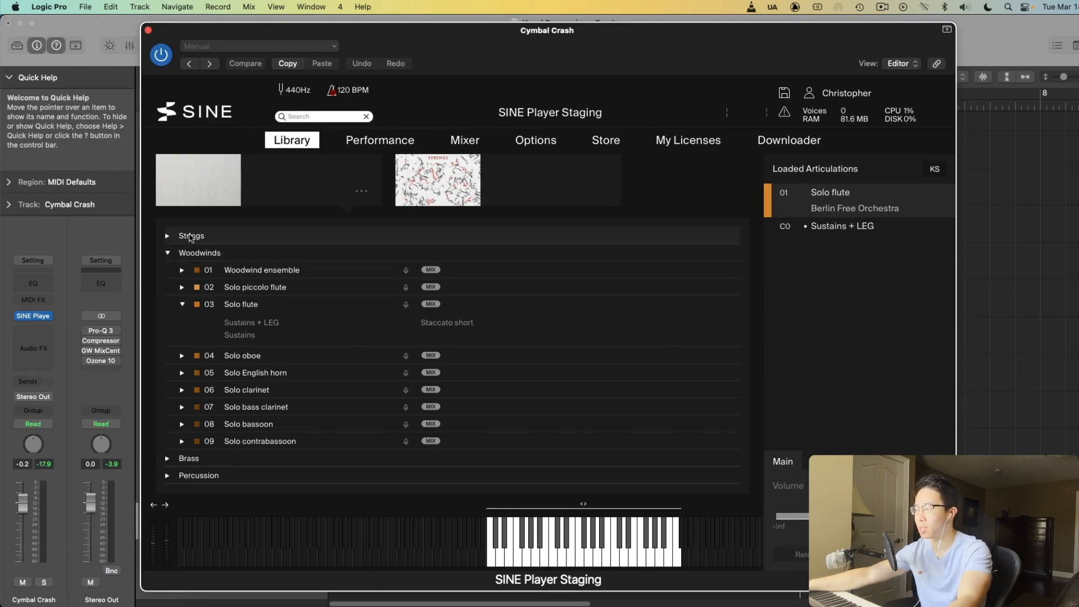
pyautogui.click(168, 235)
pyautogui.click(262, 340)
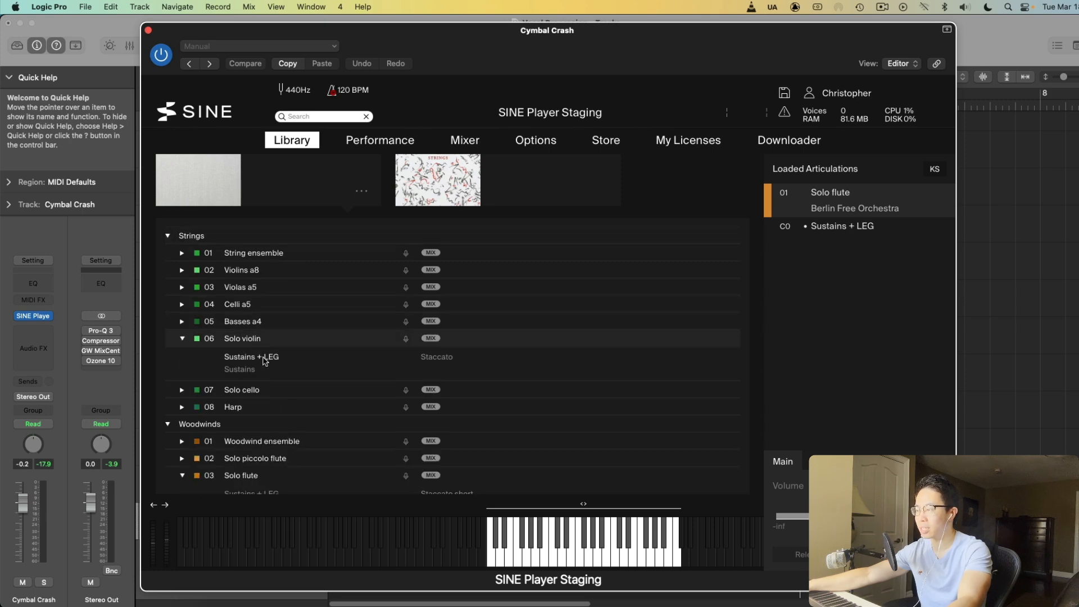
pyautogui.doubleClick(263, 358)
pyautogui.click(782, 244)
pyautogui.click(797, 270)
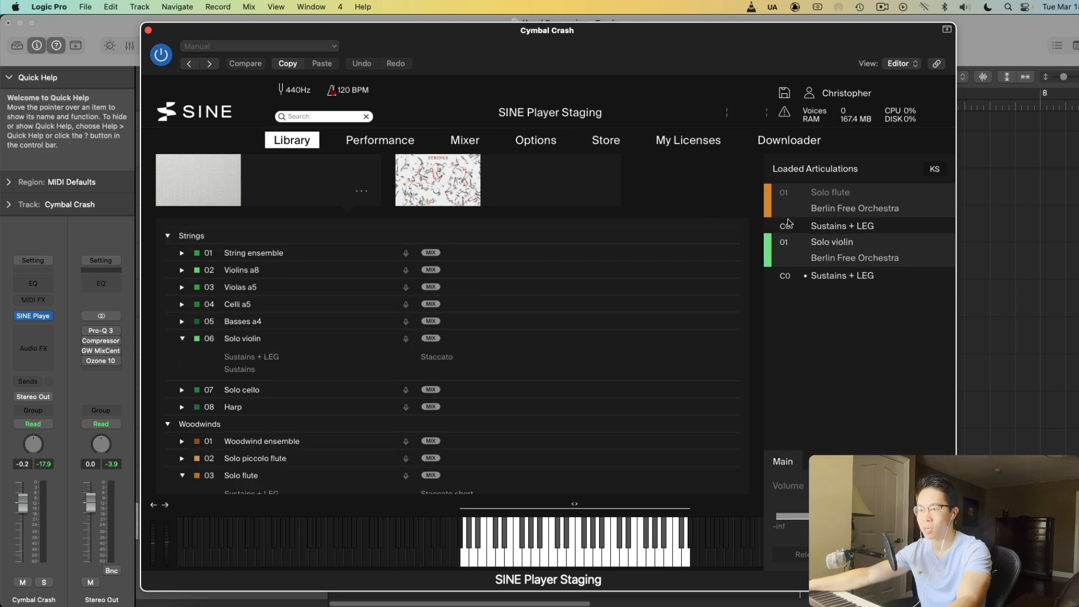
pyautogui.click(783, 194)
pyautogui.click(797, 263)
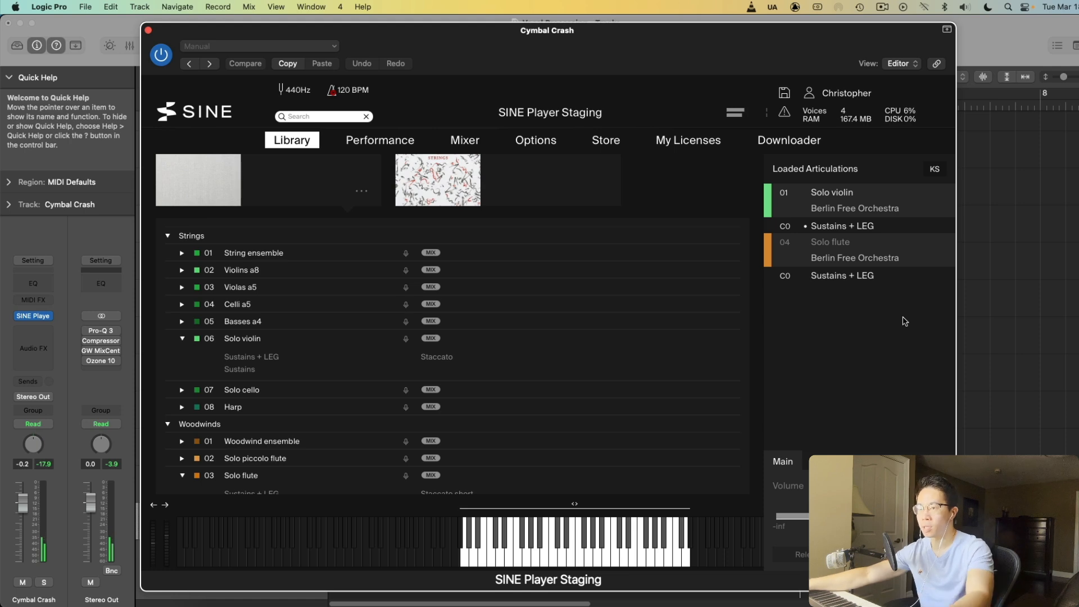
# Remove the Solo violin from the loaded articulations and set the Solo flute's channel to 01
pyautogui.rightClick(794, 199)
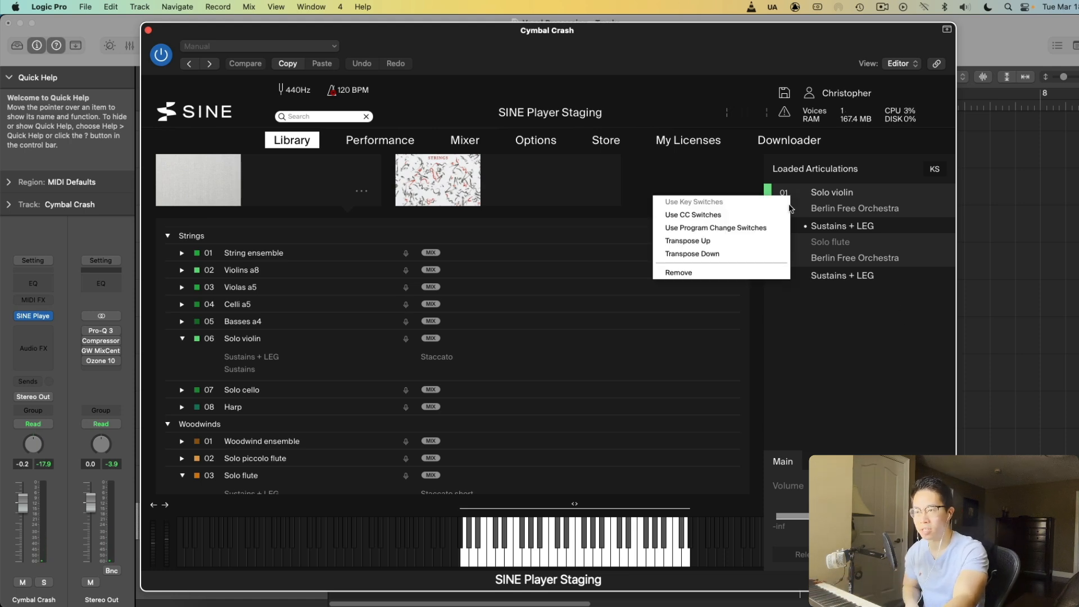
pyautogui.click(747, 276)
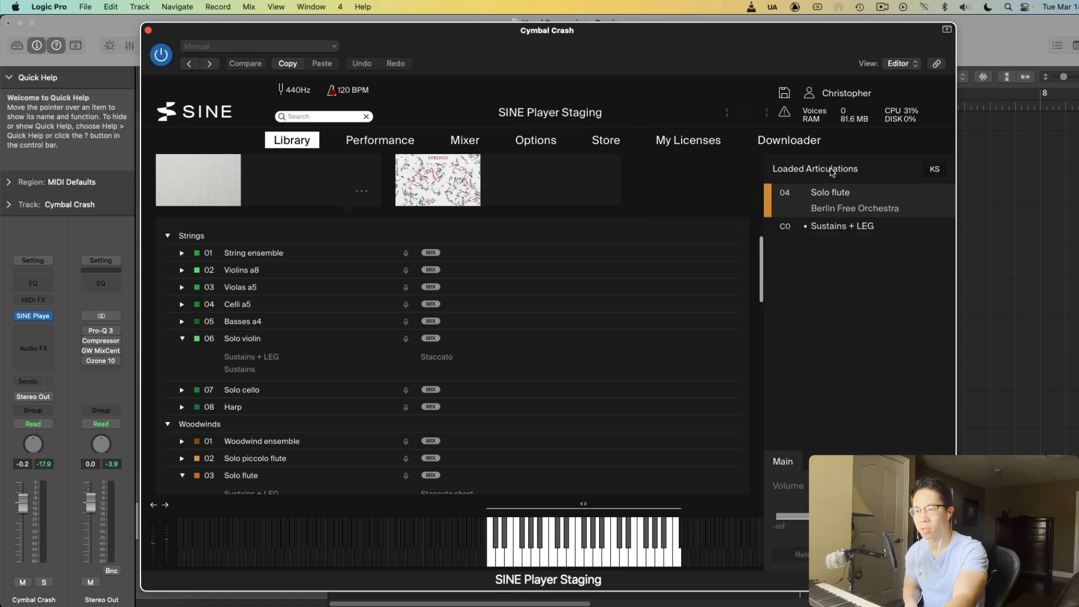
pyautogui.click(796, 203)
pyautogui.click(798, 222)
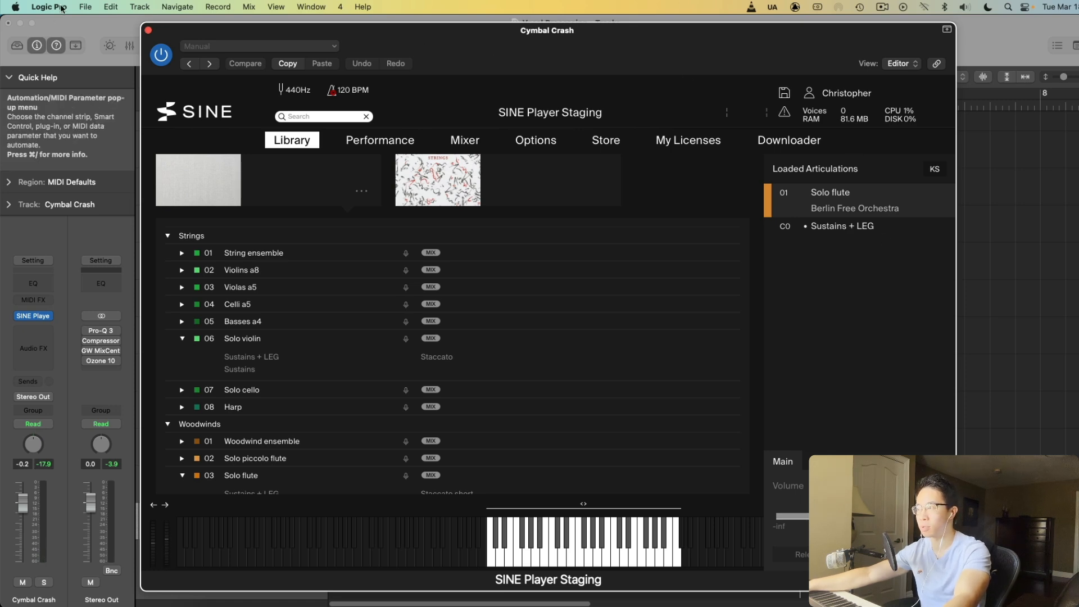
# Close the instrument, rename track 17 as Flute and play the arrangement from bar 3
pyautogui.click(148, 31)
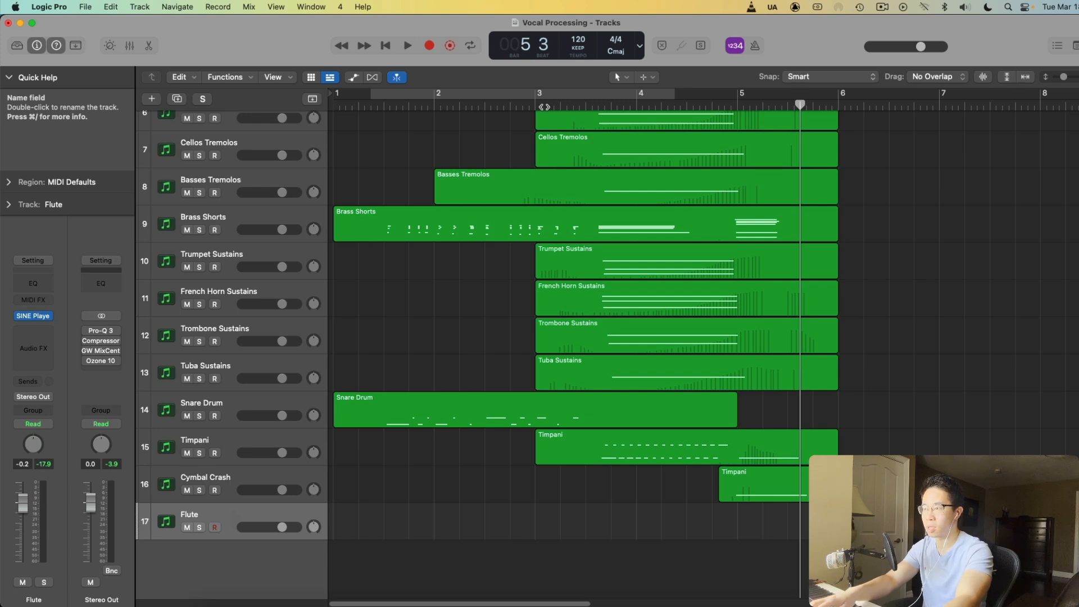
pyautogui.click(541, 107)
pyautogui.press('space')
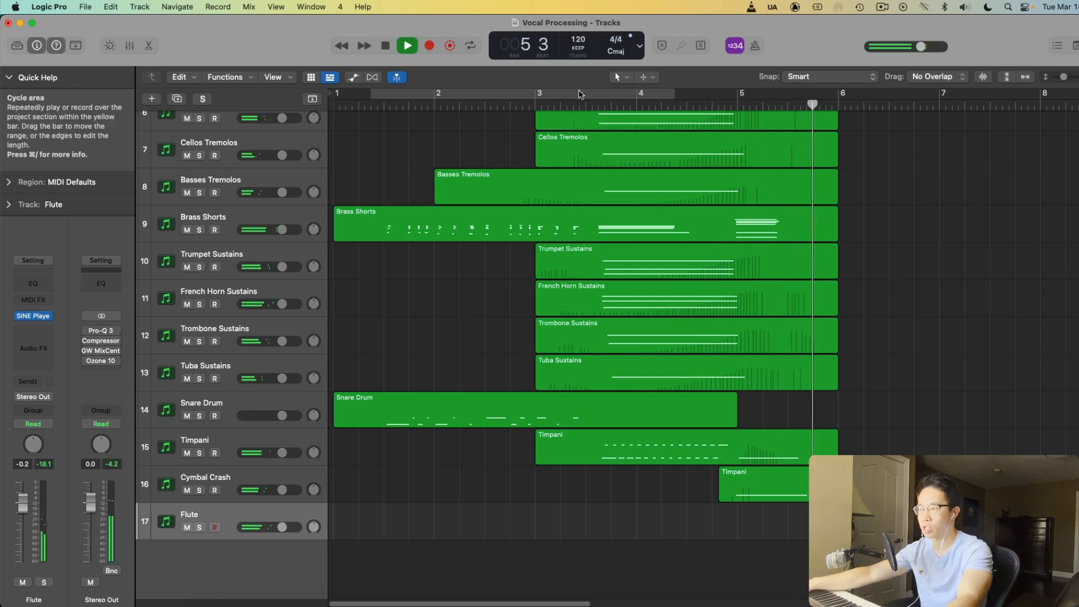
# Record a rising flute line on track 17, starting from bar 3 and running into bar 5
pyautogui.click(536, 105)
pyautogui.press('r')
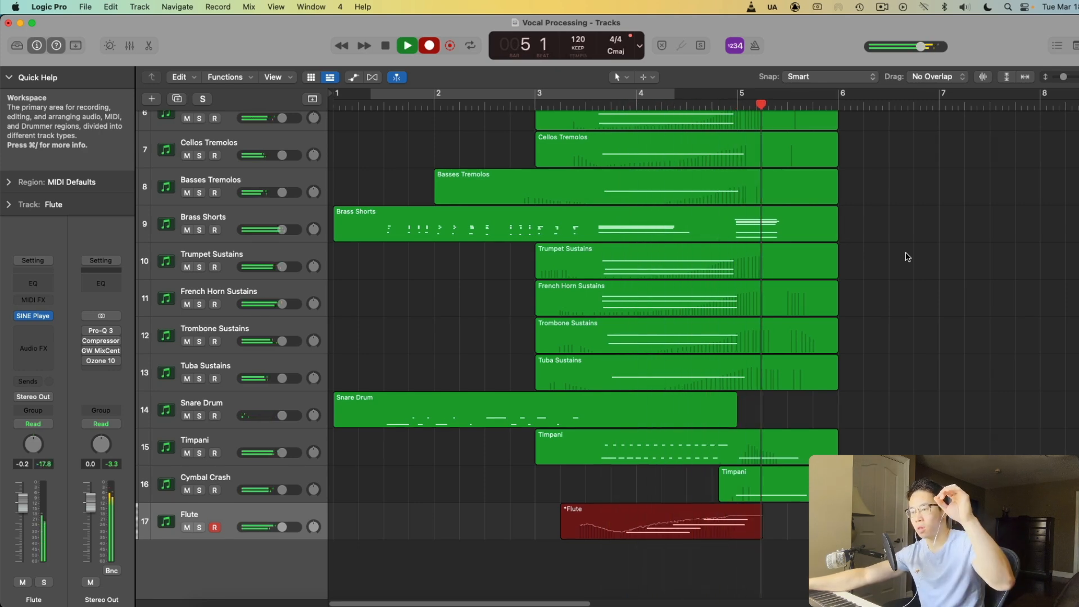
pyautogui.hotkey('shift', 'r')
# Play back the flute recording from bar 3 in solo and again with the full arrangement
pyautogui.click(581, 107)
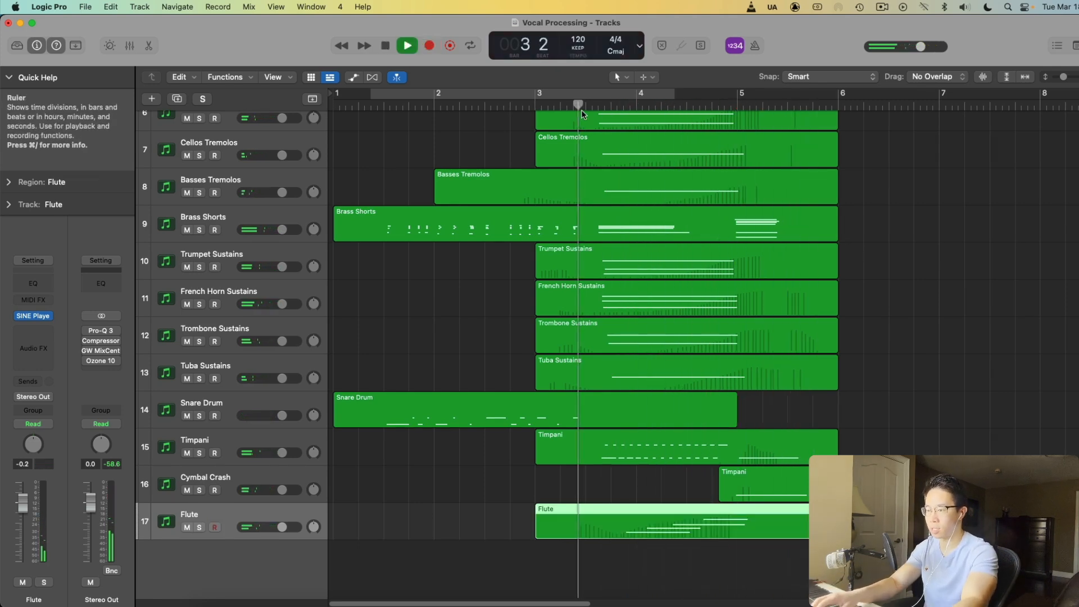
pyautogui.press('s')
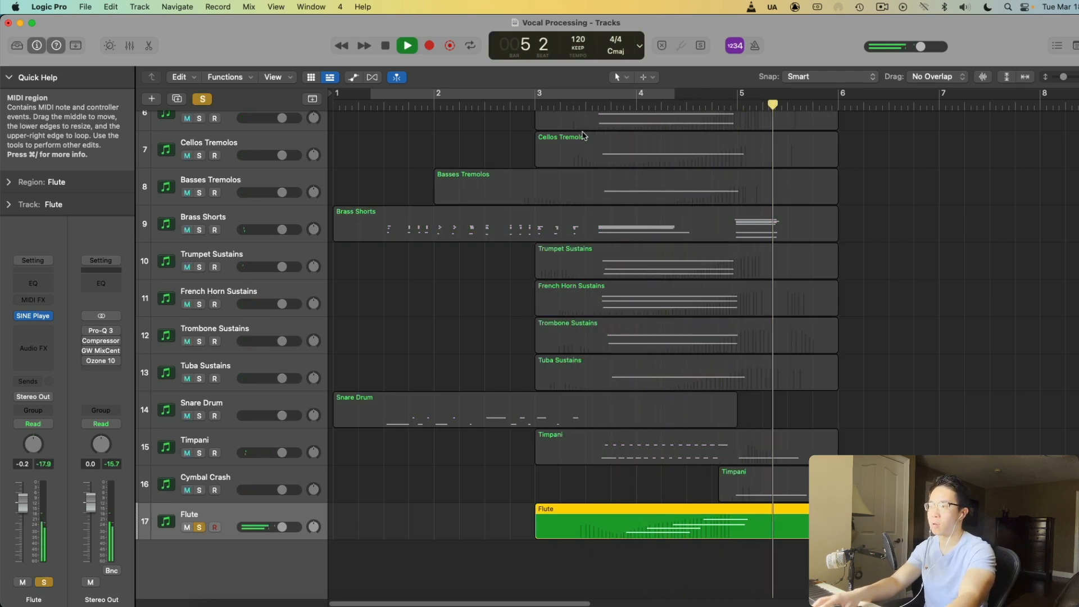
pyautogui.press('s')
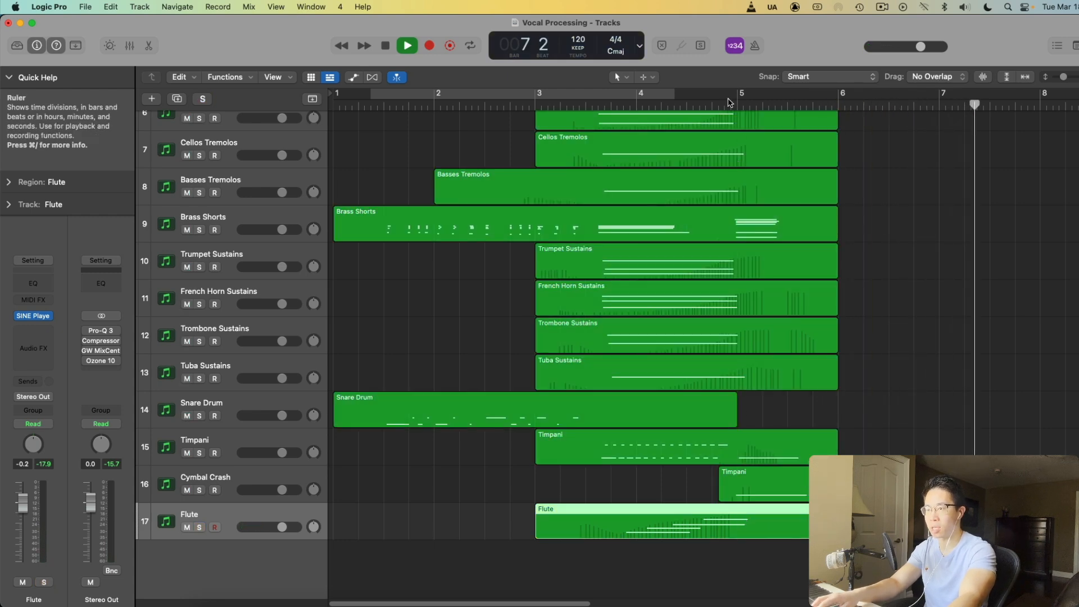
pyautogui.click(504, 103)
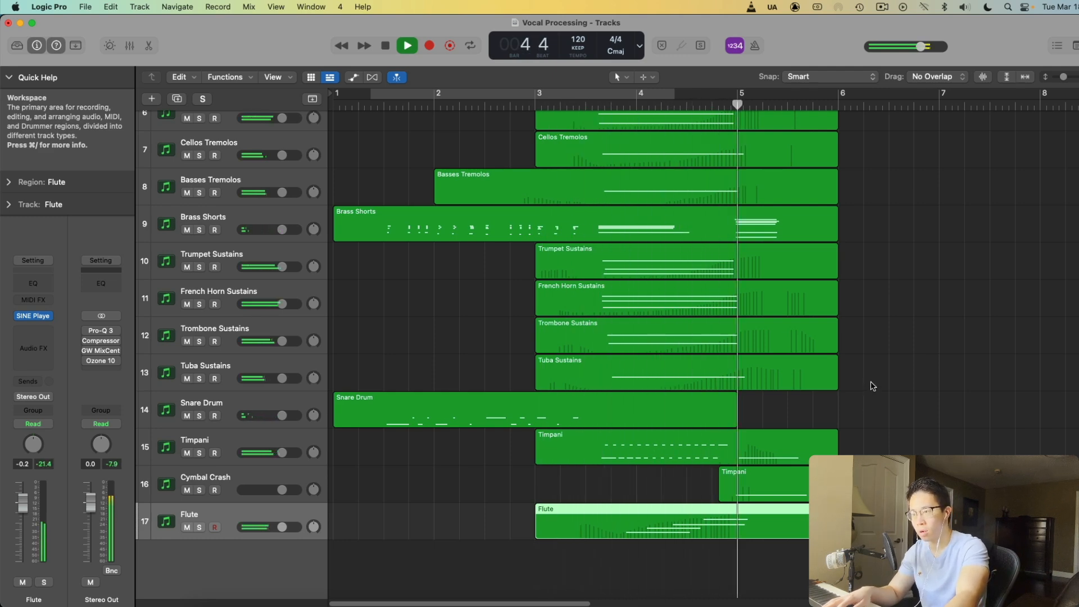
pyautogui.press('space')
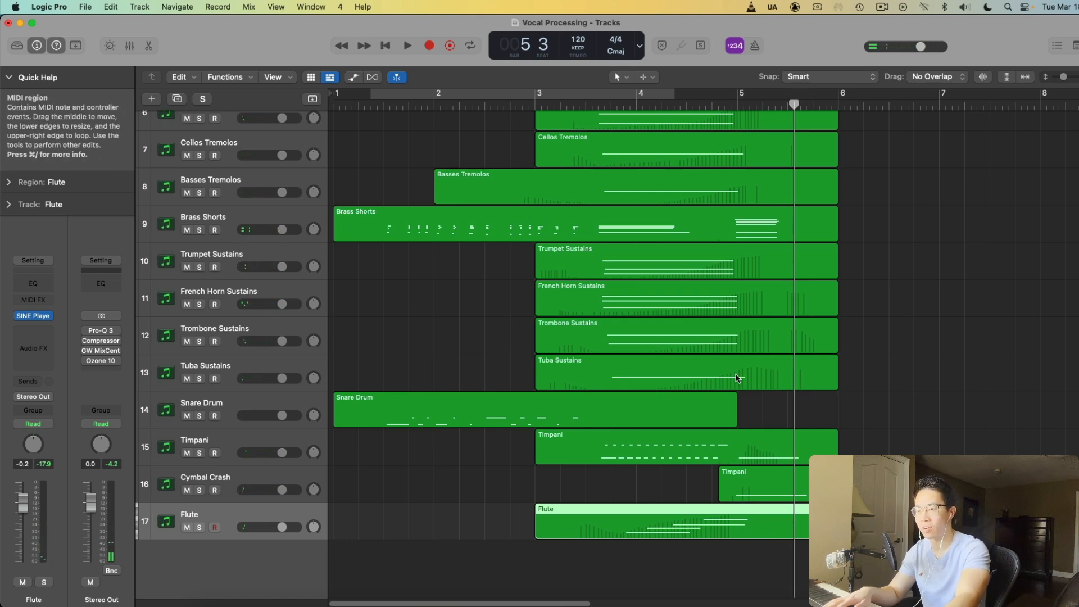
# Duplicate the Flute track and expand the Berlin Free Orchestra woodwinds in the new track's SINE Player
pyautogui.click(177, 98)
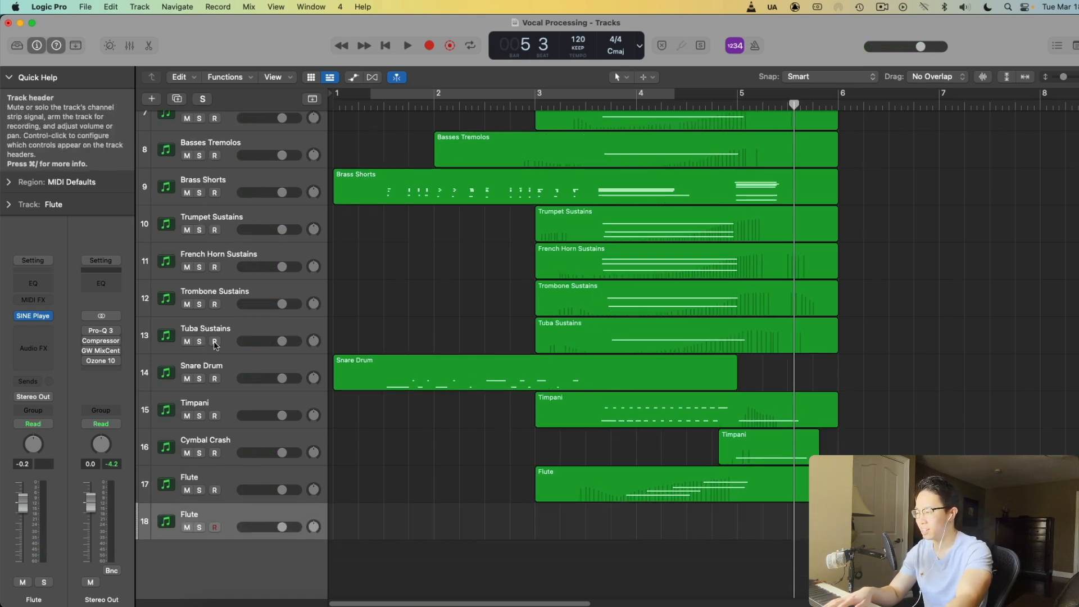
pyautogui.click(33, 315)
pyautogui.moveTo(742, 180); pyautogui.dragTo(581, 40)
pyautogui.scroll(-3, 363, 295)
pyautogui.click(277, 328)
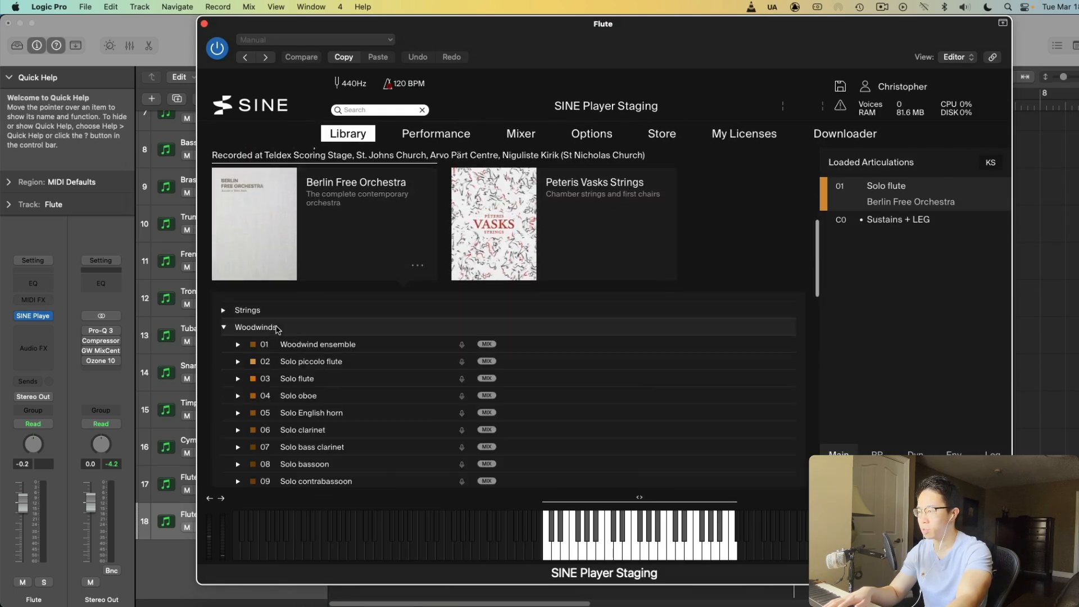
pyautogui.scroll(-2, 369, 366)
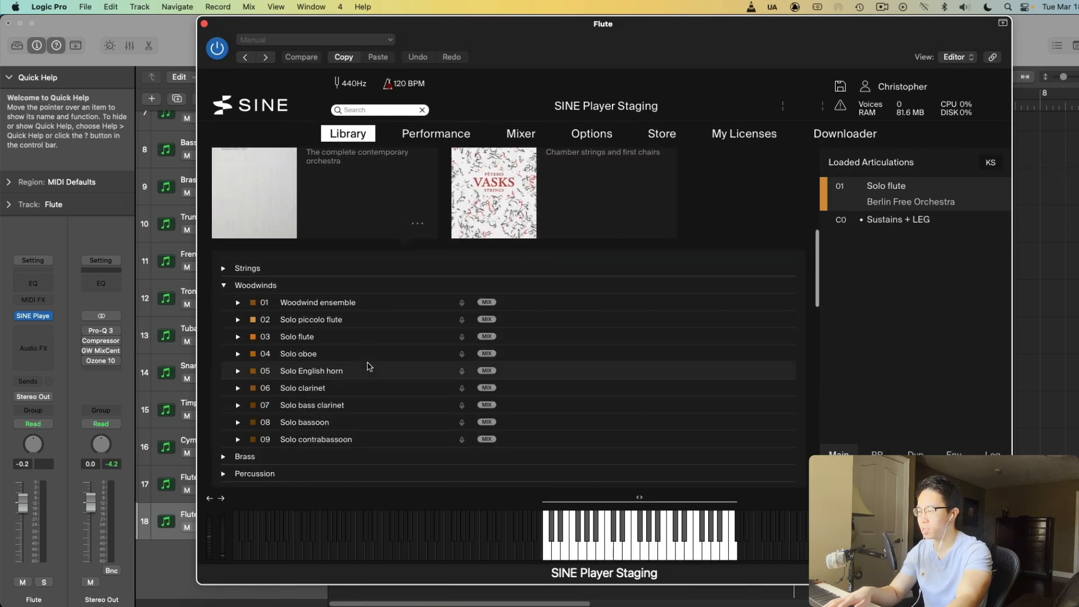
# Replace the loaded Solo flute with the Solo bass clarinet's Staccato short articulation
pyautogui.click(326, 406)
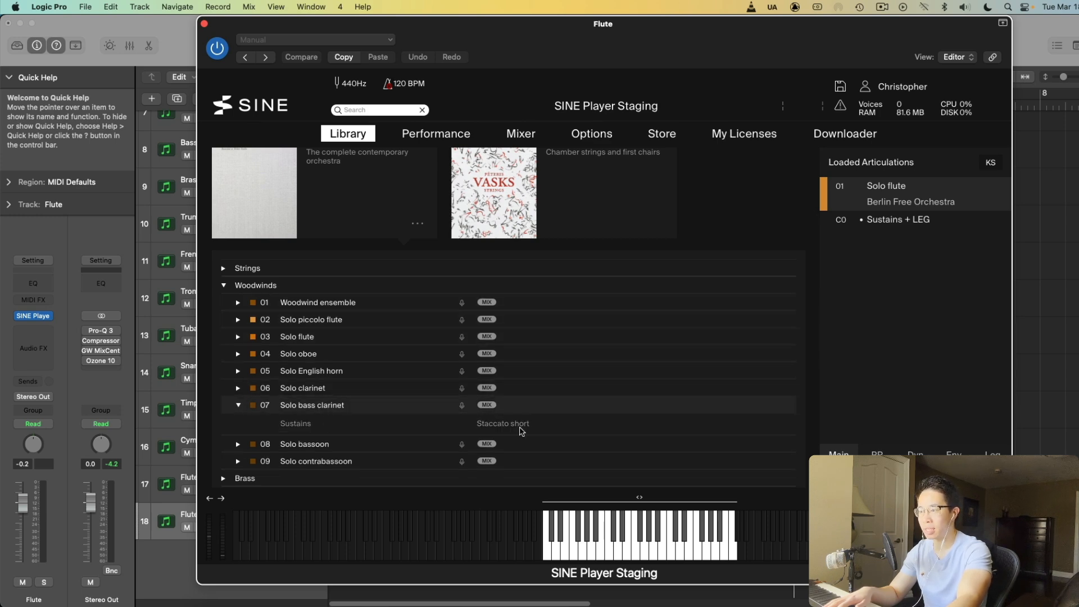
pyautogui.rightClick(837, 202)
pyautogui.click(810, 278)
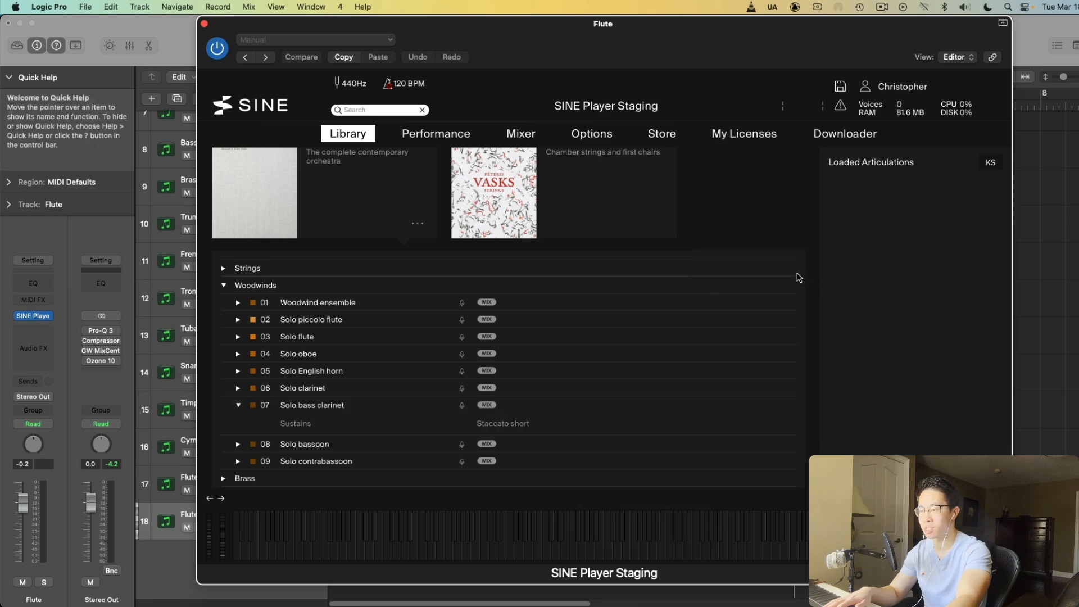
pyautogui.click(515, 425)
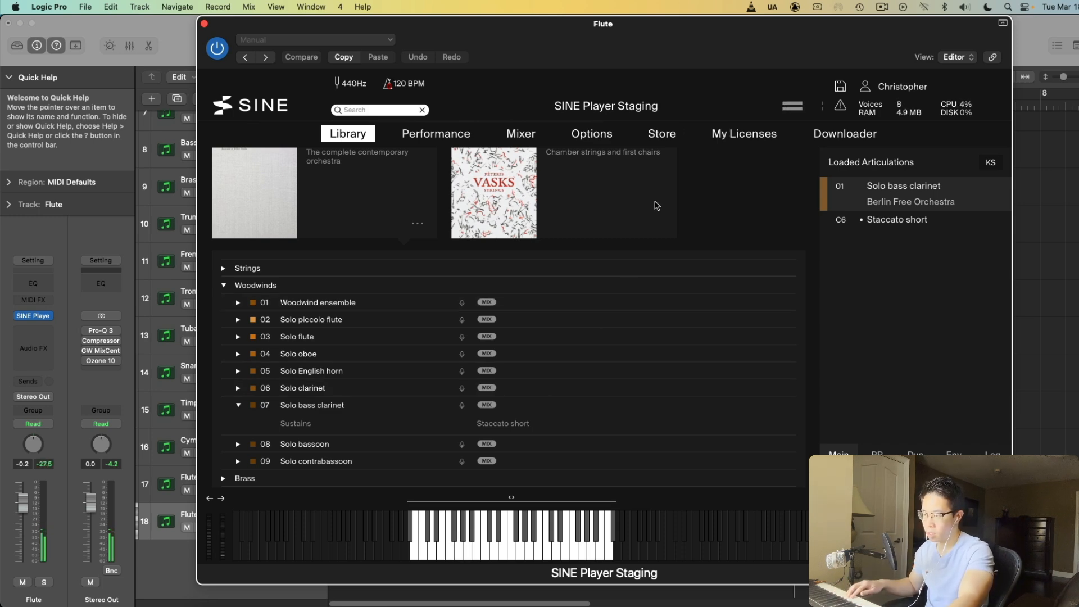
# Move the instrument window off the tracks, rename track 18 as Bass Clarinet and record its part from bar 1 into bar 5
pyautogui.moveTo(674, 36); pyautogui.dragTo(715, 594)
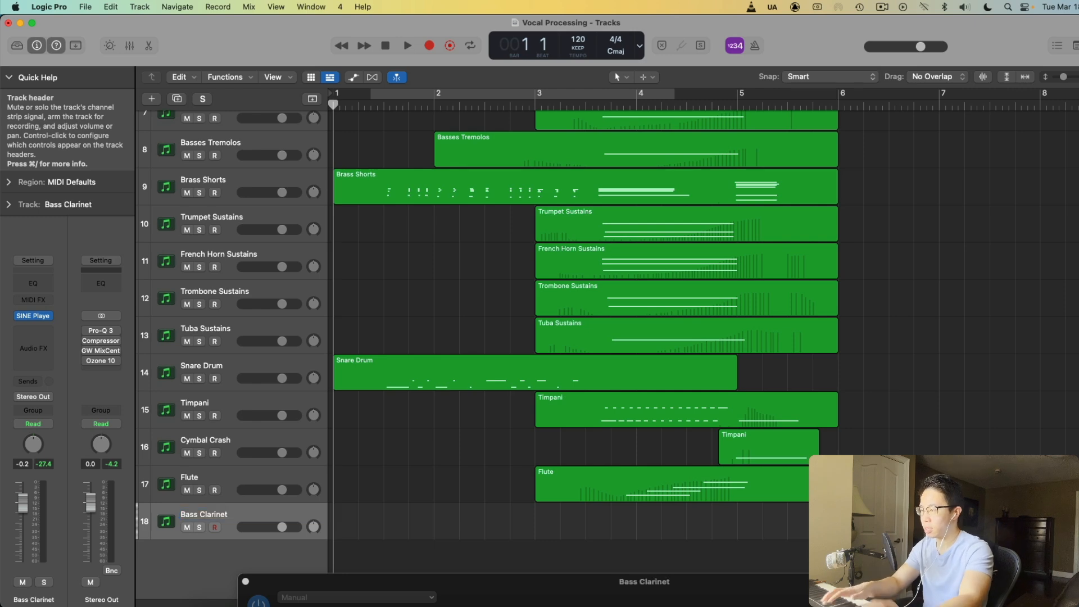
pyautogui.press('r')
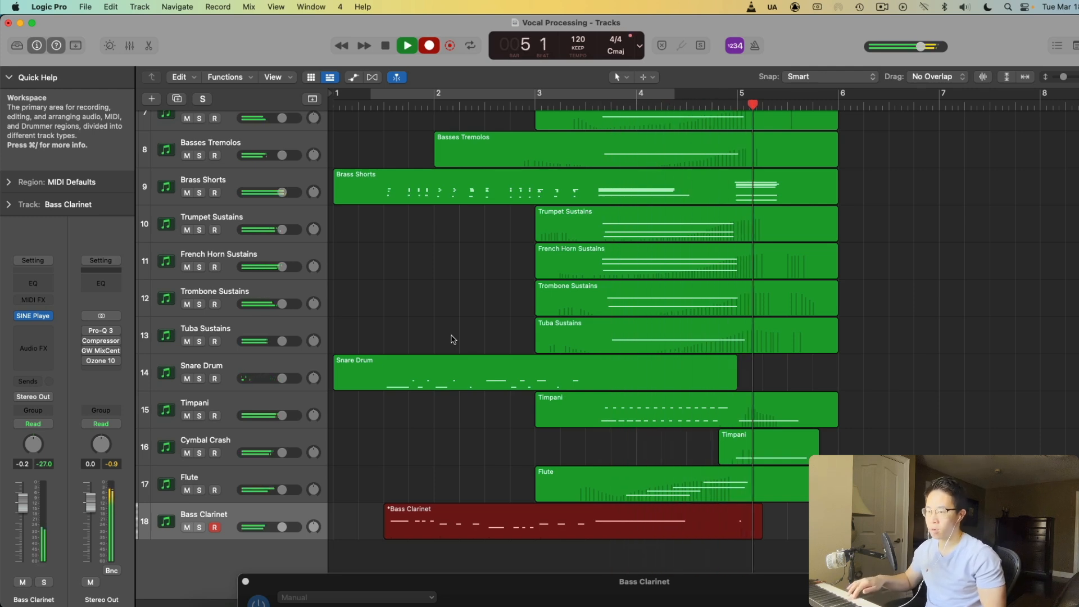
pyautogui.press('space')
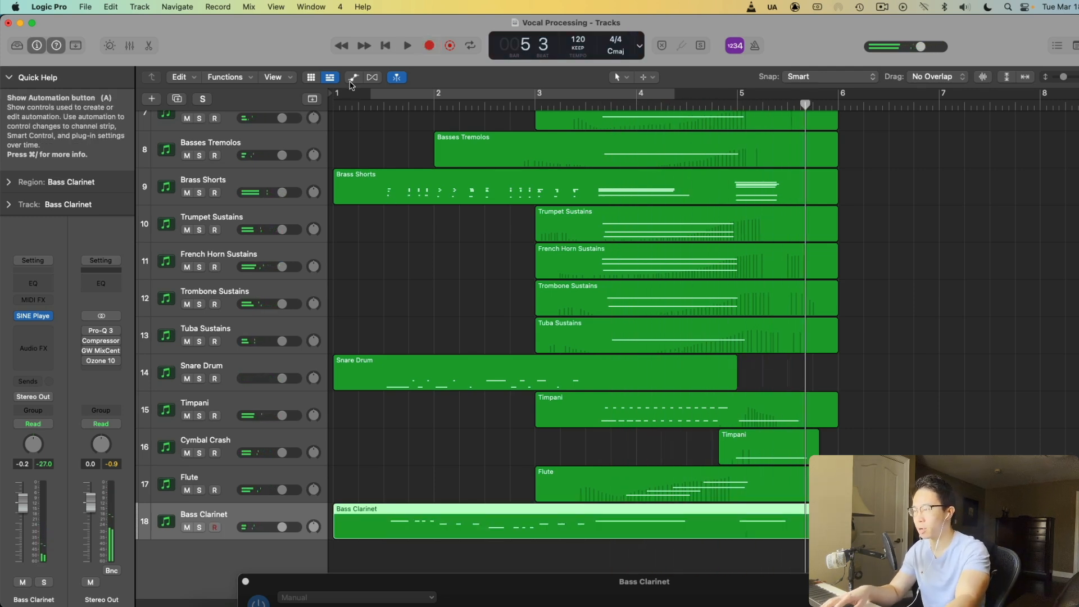
# Play the Brass Shorts and Bass Clarinet tracks in solo from the start and open the bass clarinet region in the piano roll
pyautogui.press('Return')
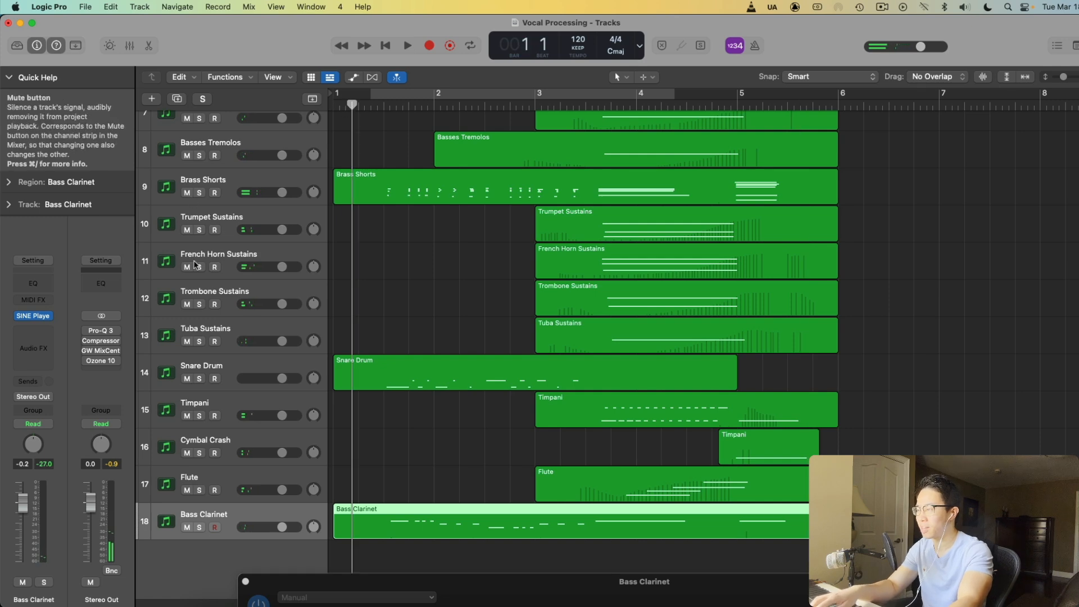
pyautogui.click(199, 192)
pyautogui.click(199, 527)
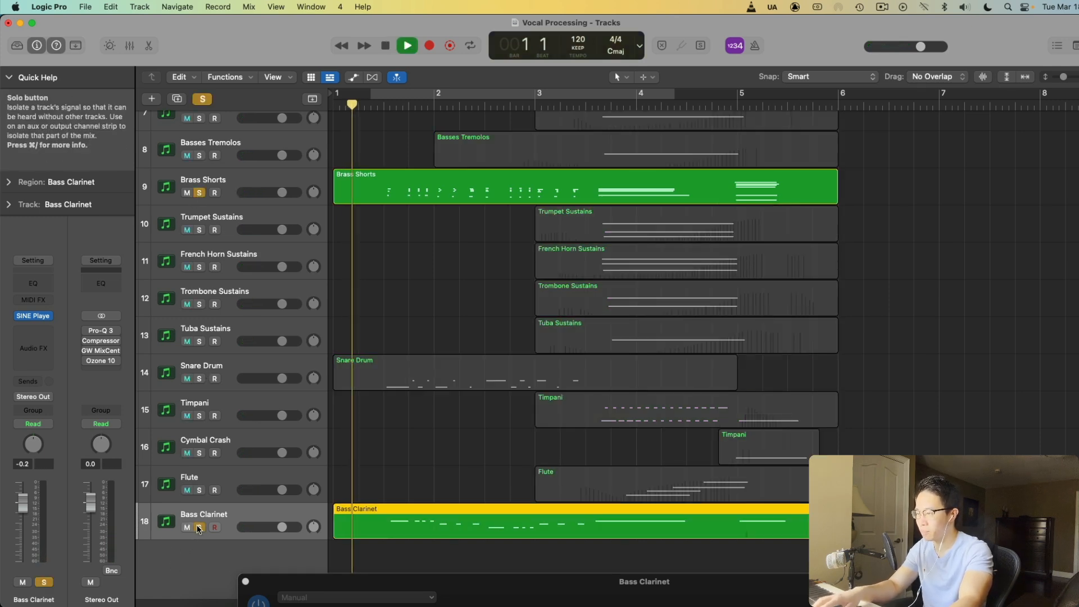
pyautogui.doubleClick(445, 517)
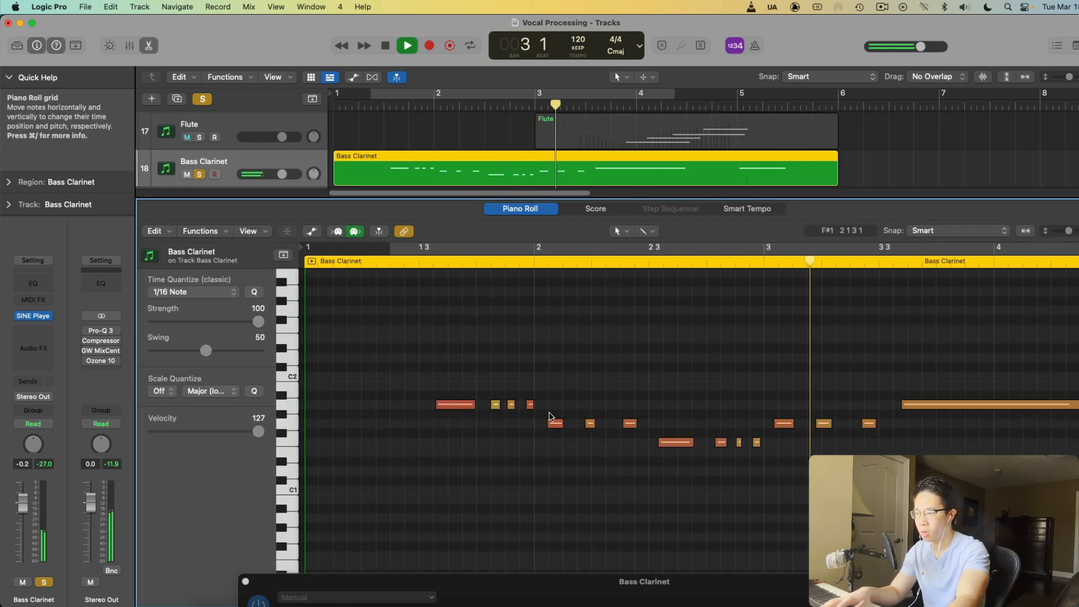
# Replay the soloed Brass Shorts and Bass Clarinet from bar 1 into bar 5 to check the bass clarinet notes' timing
pyautogui.click(411, 261)
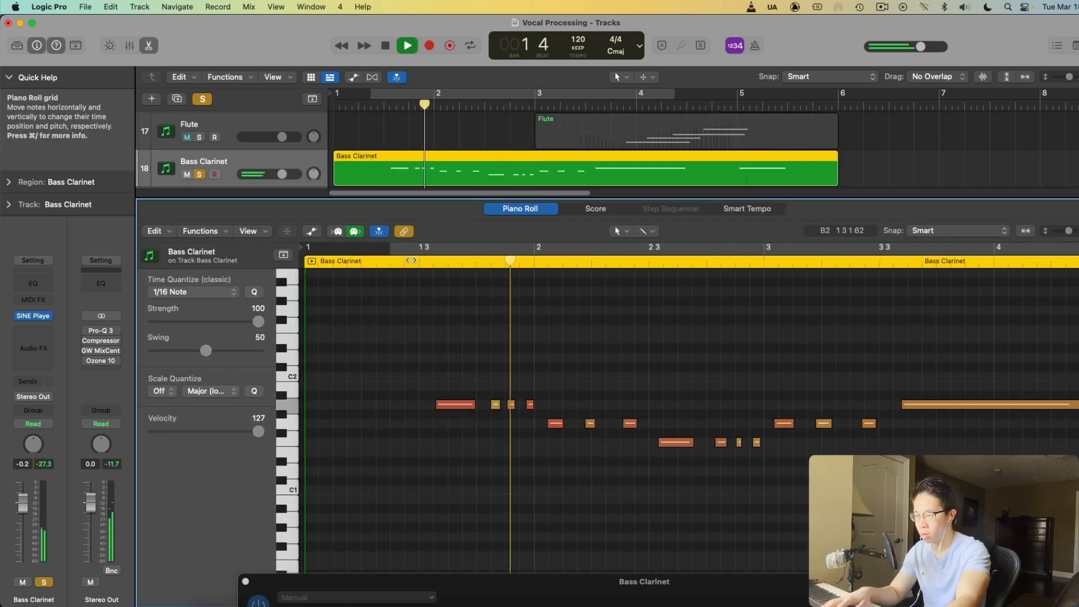
pyautogui.click(411, 260)
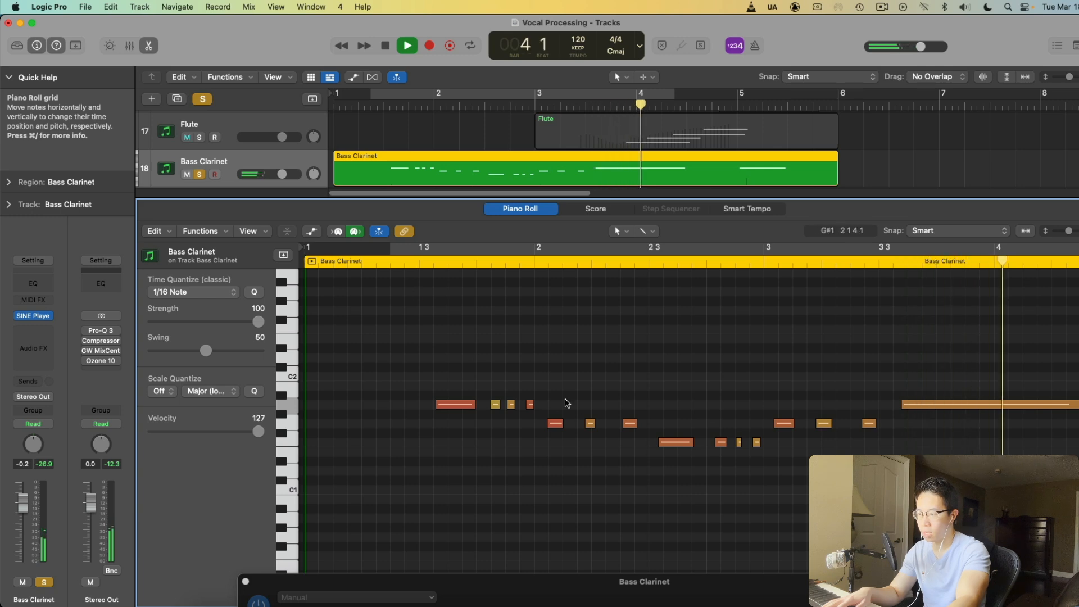
pyautogui.press('space')
pyautogui.hscroll(5, 646, 393)
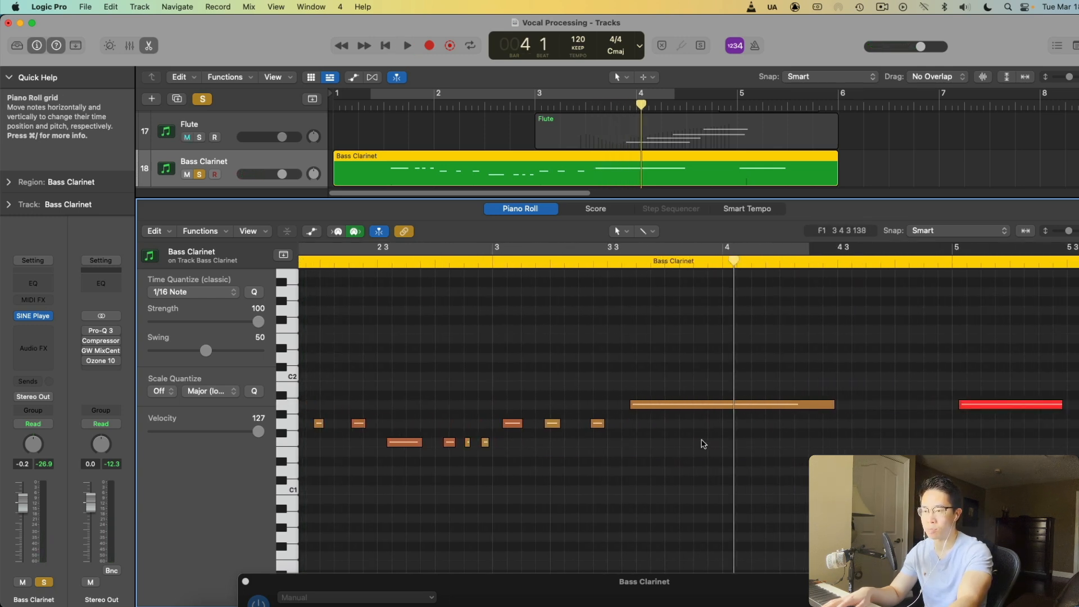
pyautogui.hscroll(3, 703, 444)
pyautogui.press('space')
pyautogui.press('space')
# Close the piano roll and turn off solo so that all unmuted tracks play again
pyautogui.click(148, 46)
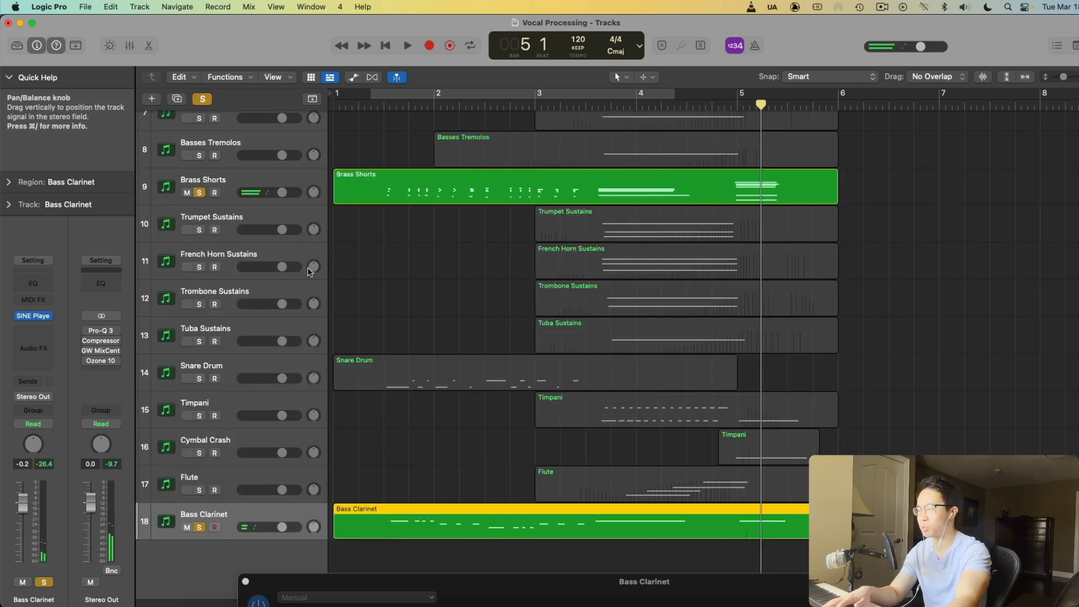
pyautogui.scroll(4, 298, 259)
pyautogui.click(198, 99)
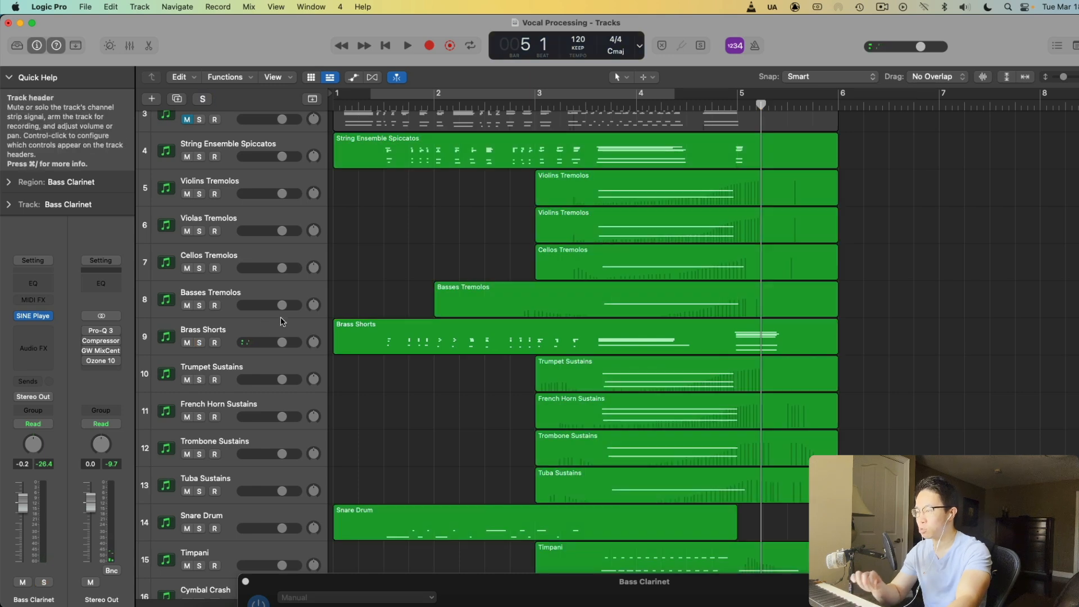
pyautogui.scroll(-4, 453, 320)
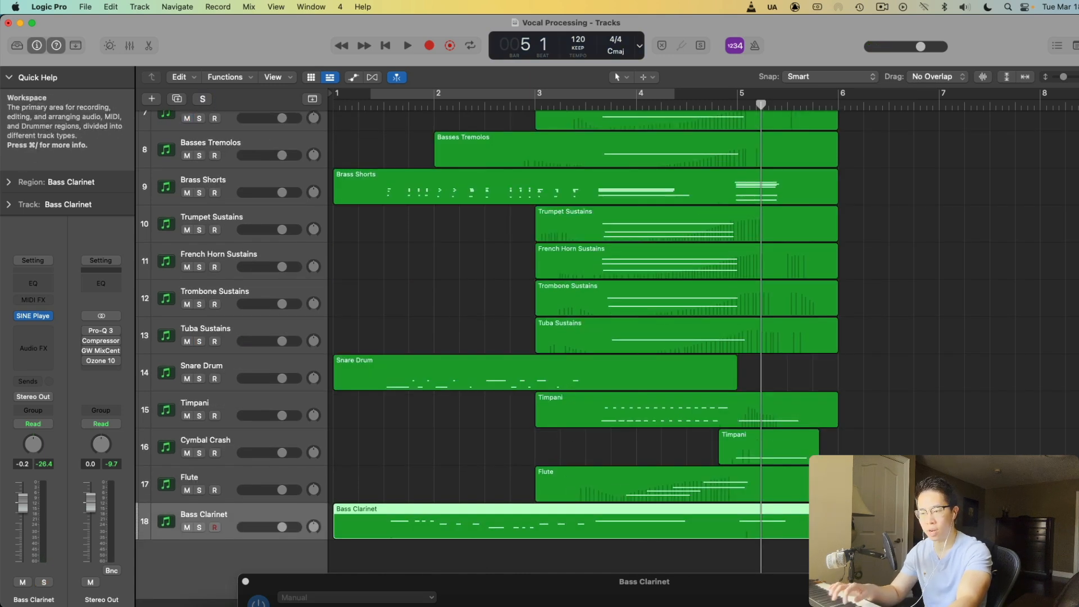
# Bring the Bass Clarinet's SINE Player back into full view and examine the articulations of the solo woodwinds, including contrabassoon, piccolo flute, flute and oboe
pyautogui.moveTo(897, 598); pyautogui.dragTo(861, 54)
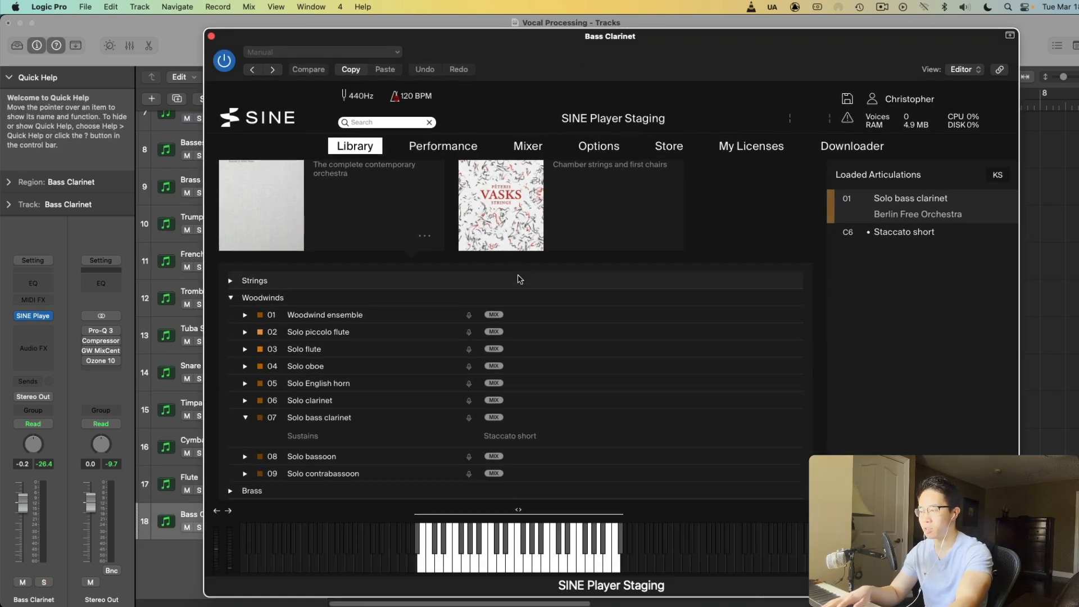
pyautogui.scroll(-3, 517, 276)
pyautogui.click(329, 431)
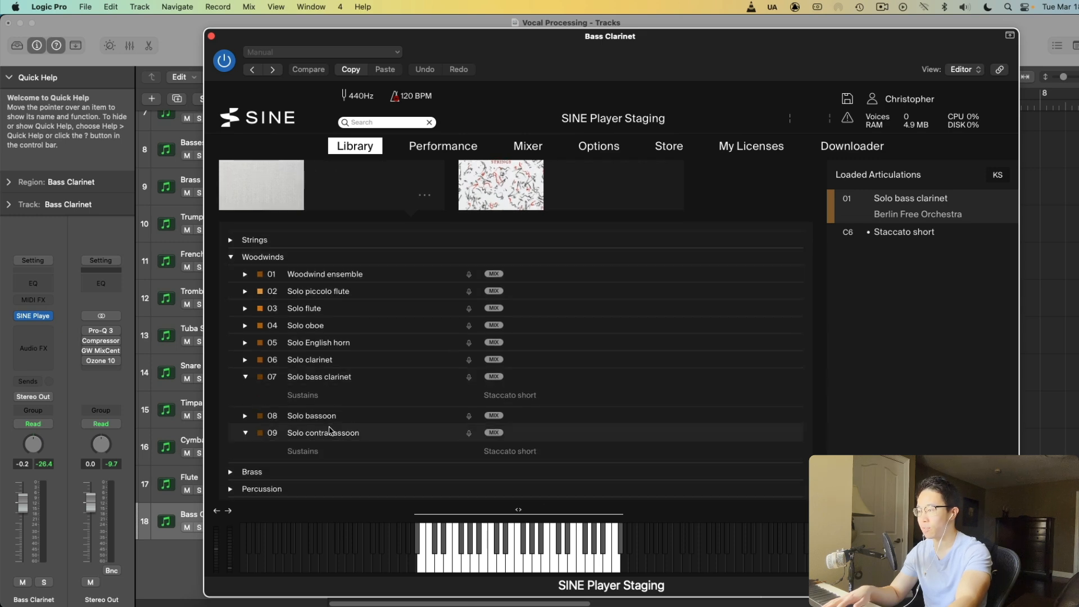
pyautogui.click(333, 433)
pyautogui.click(301, 378)
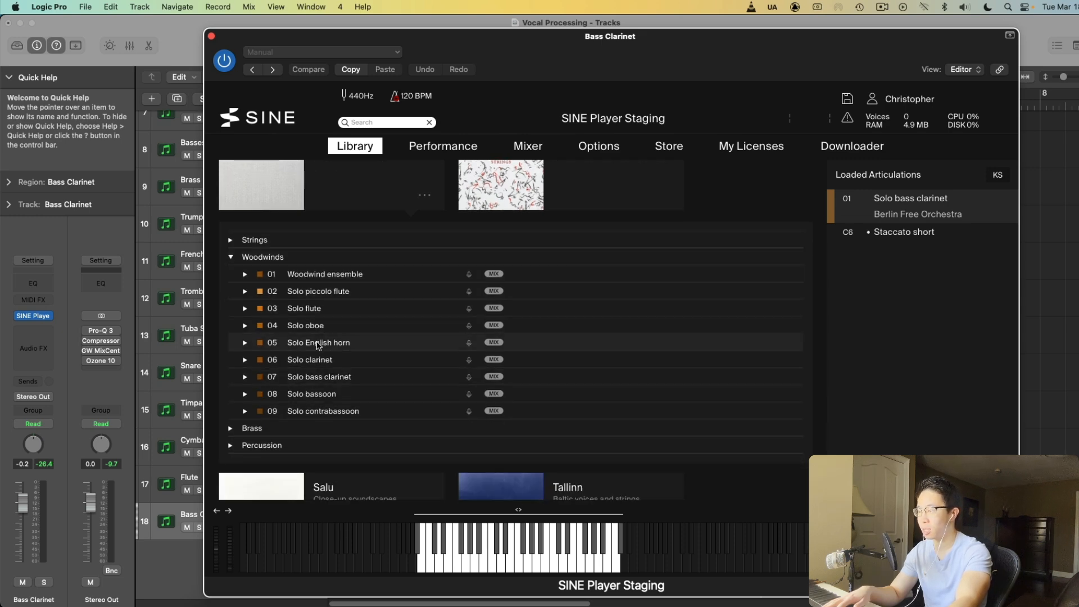
pyautogui.click(331, 343)
pyautogui.click(331, 343)
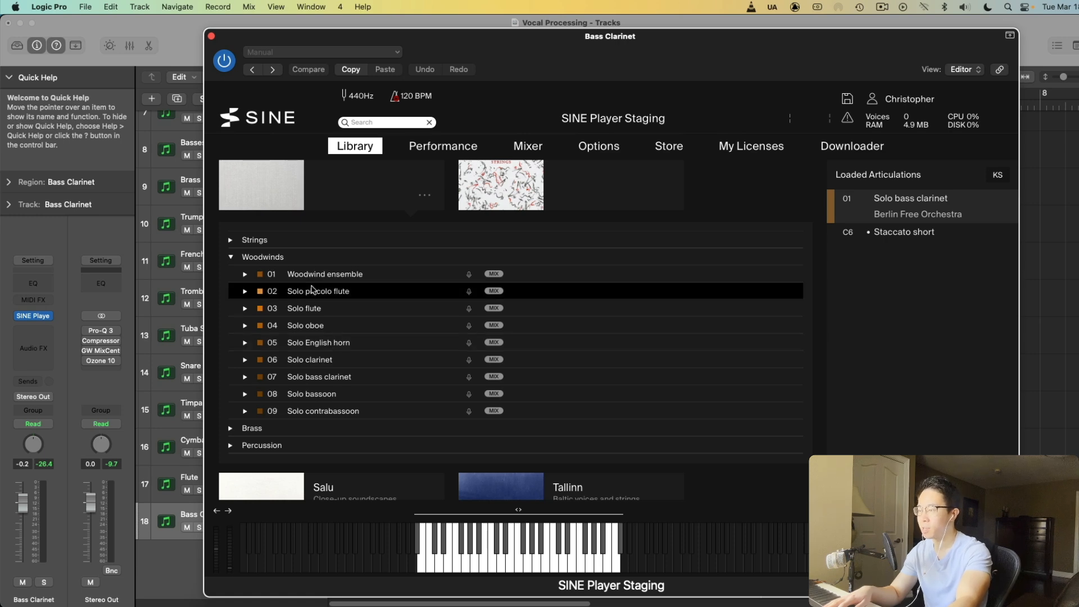
pyautogui.click(312, 292)
pyautogui.click(315, 330)
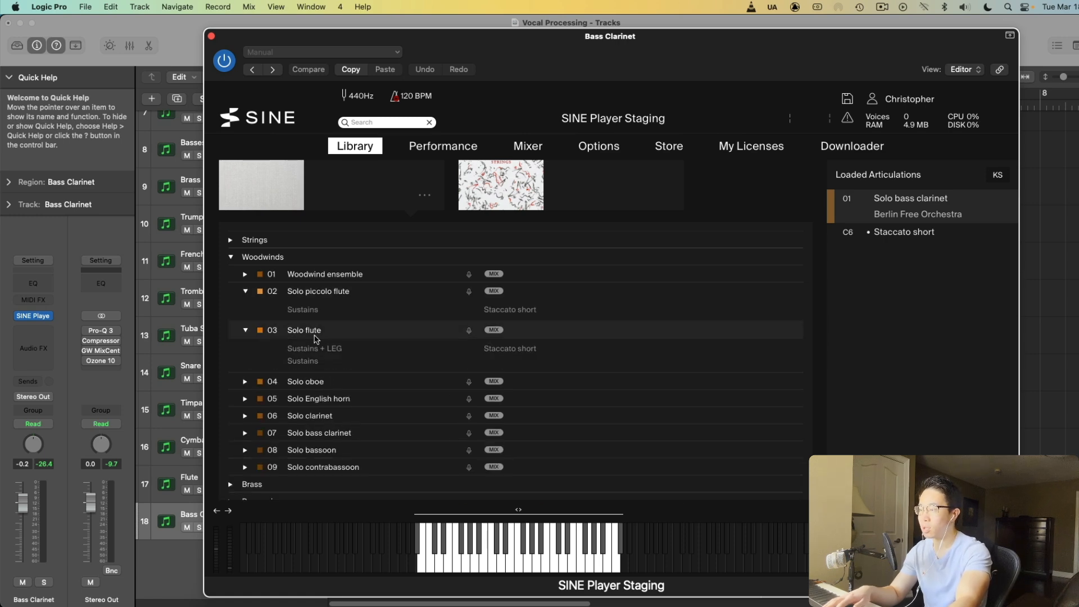
pyautogui.click(322, 383)
pyautogui.click(323, 383)
pyautogui.click(337, 289)
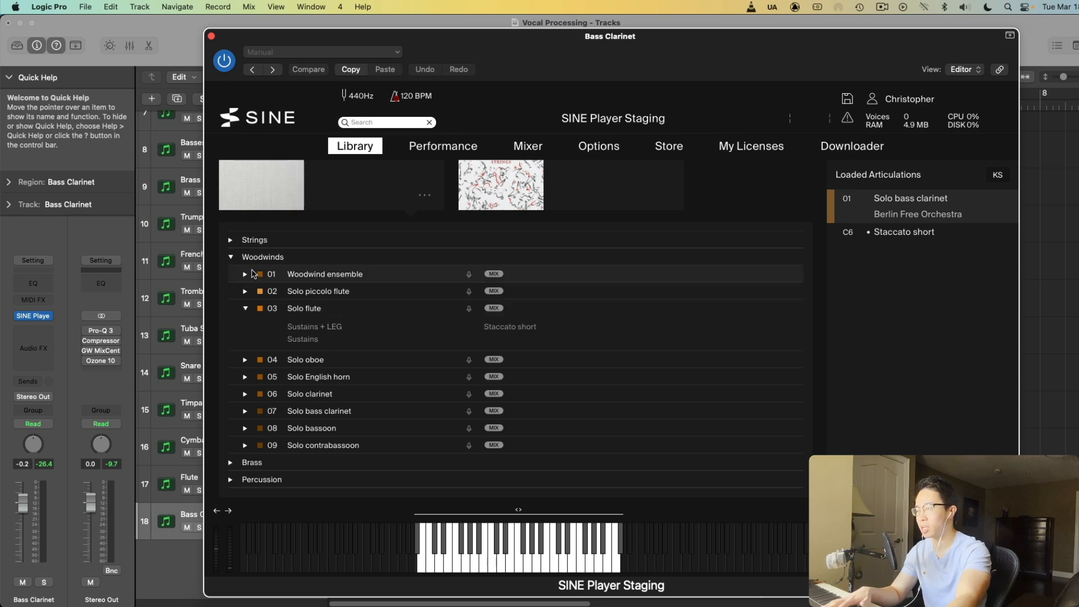
pyautogui.click(245, 308)
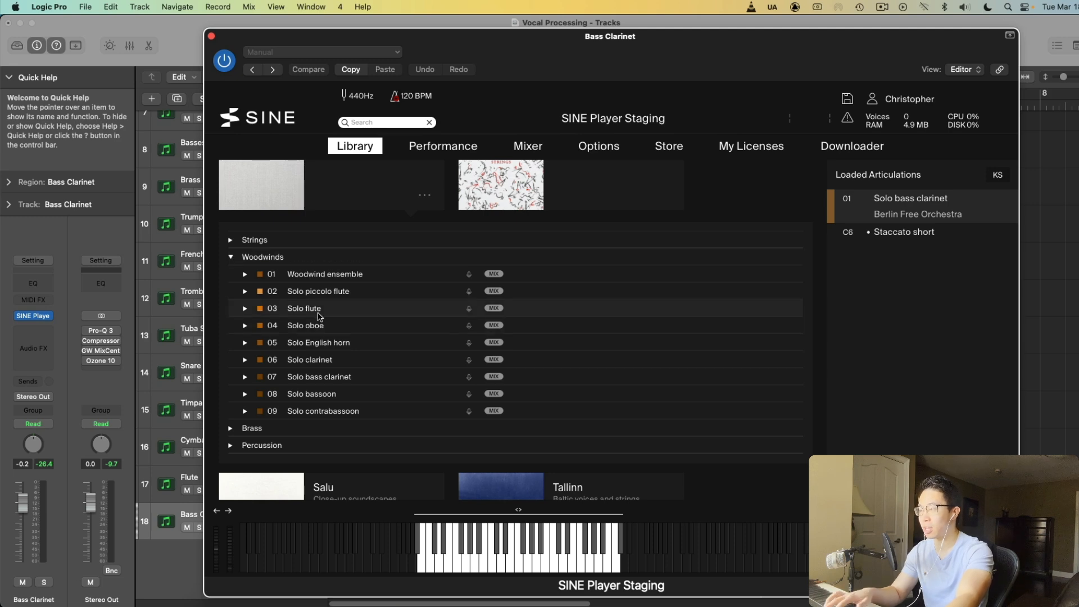
# Collapse the woodwinds, look through the Berlin Free Orchestra brass instruments and close the instrument window
pyautogui.click(232, 257)
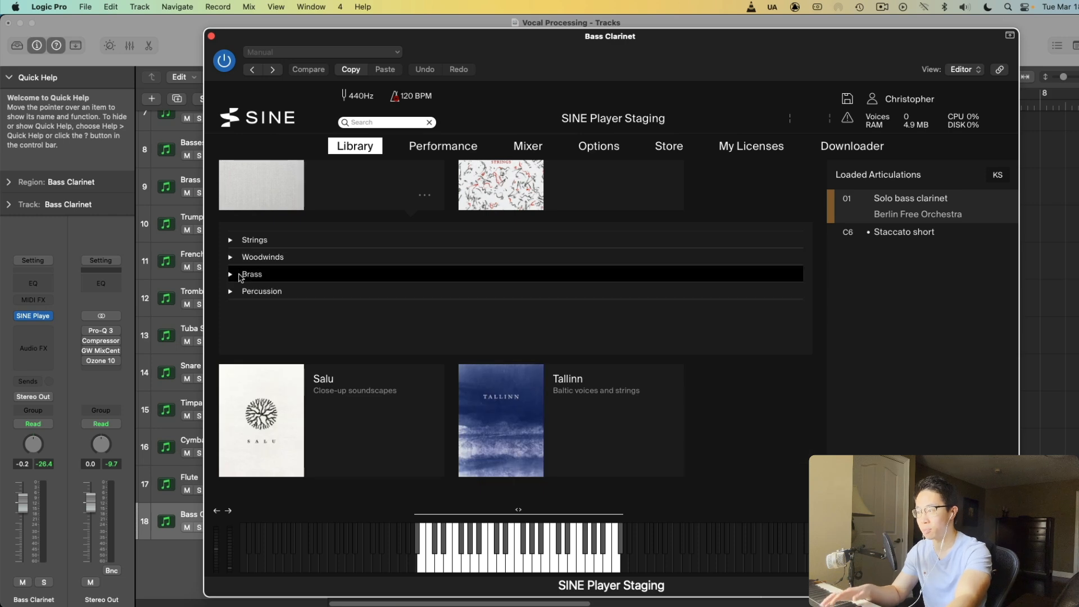
pyautogui.click(233, 274)
pyautogui.click(294, 308)
pyautogui.click(293, 308)
pyautogui.click(231, 274)
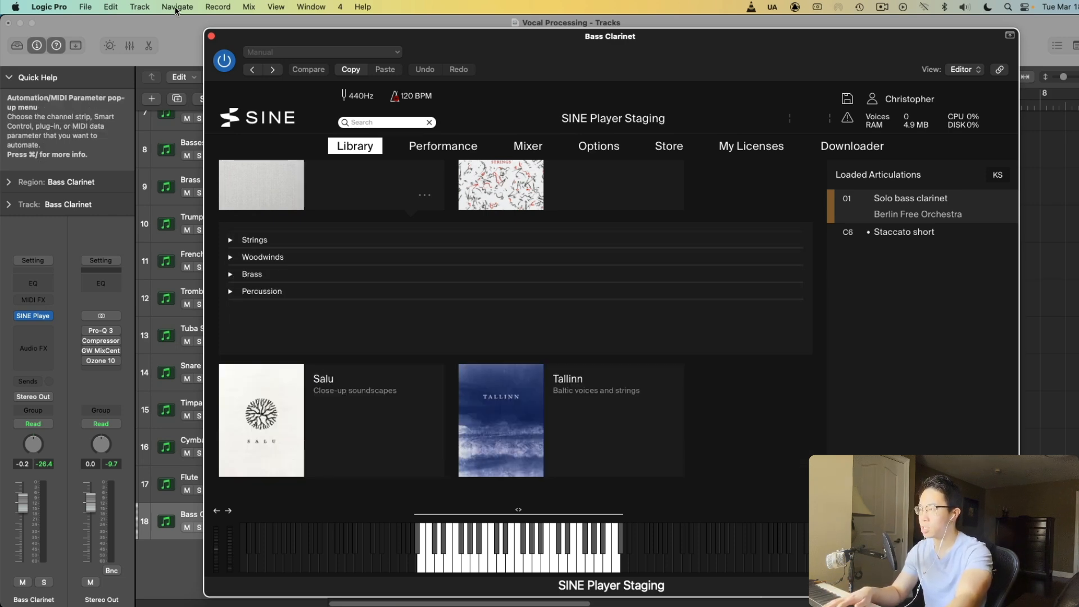
pyautogui.click(209, 35)
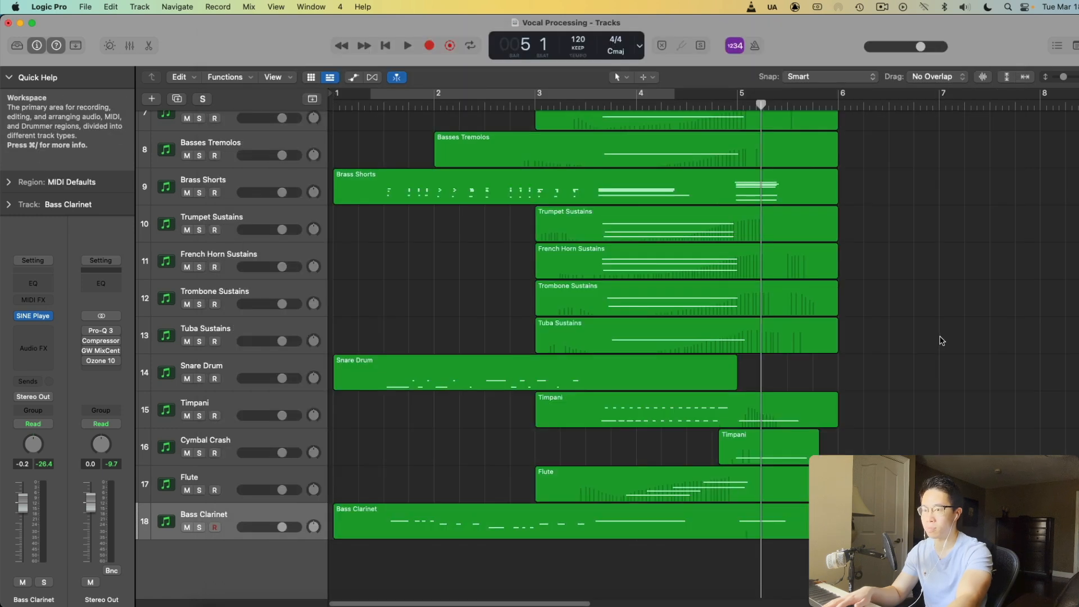
# Play the full arrangement from the start through bar 5 to review all parts together
pyautogui.scroll(5, 946, 336)
pyautogui.scroll(-8, 946, 337)
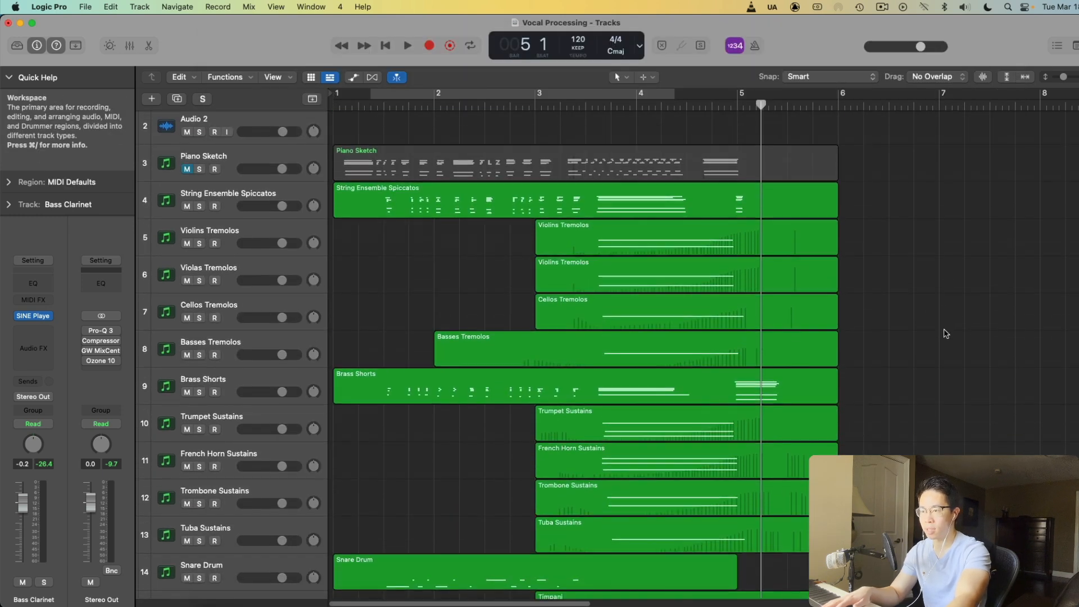
pyautogui.scroll(6, 955, 320)
pyautogui.press('Return')
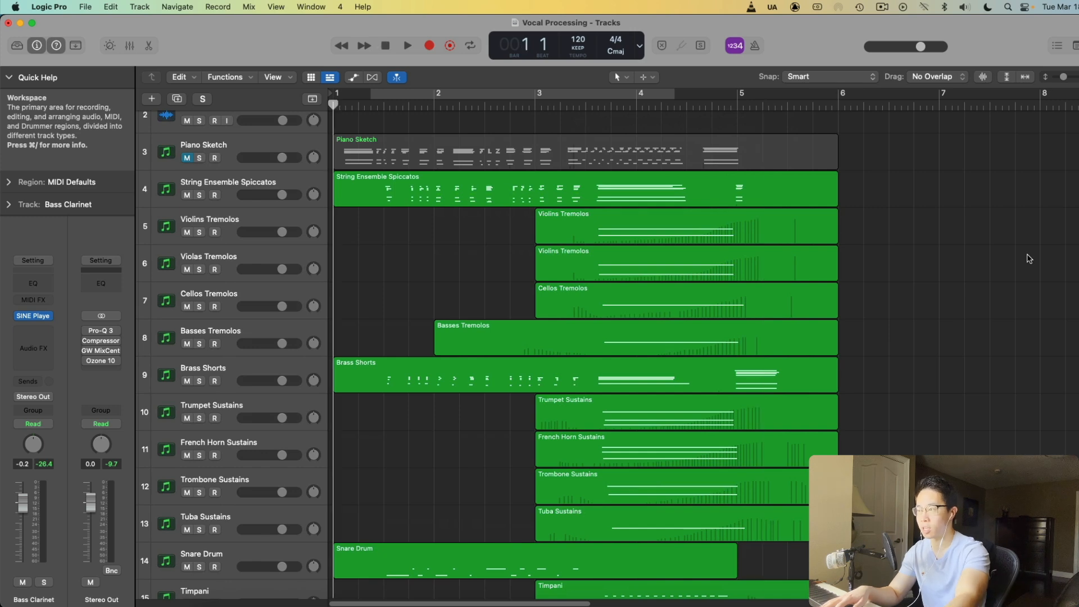
pyautogui.press('space')
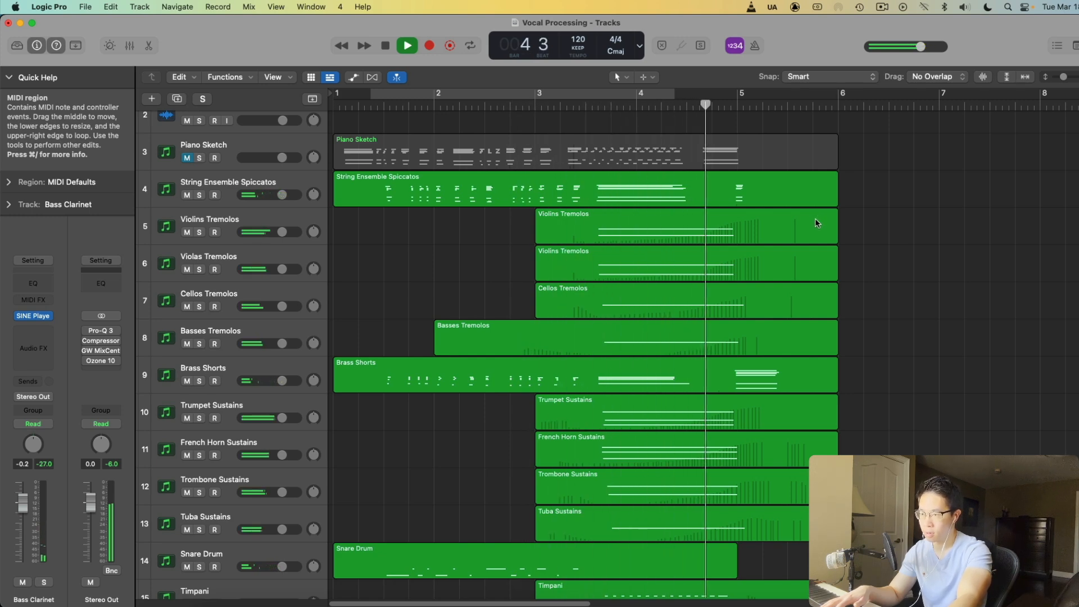
pyautogui.press('space')
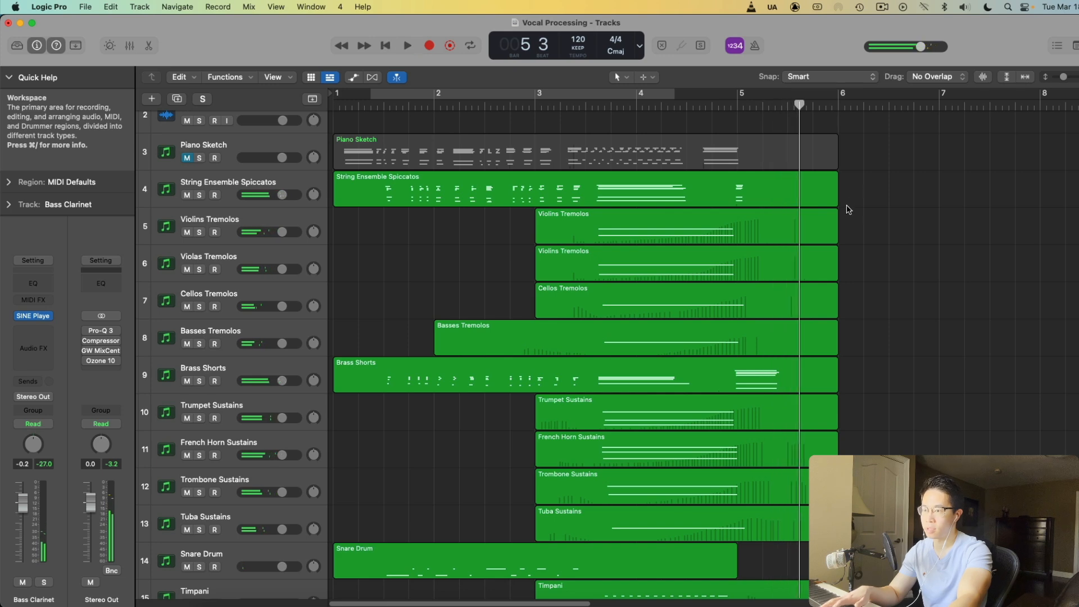
pyautogui.scroll(-5, 856, 213)
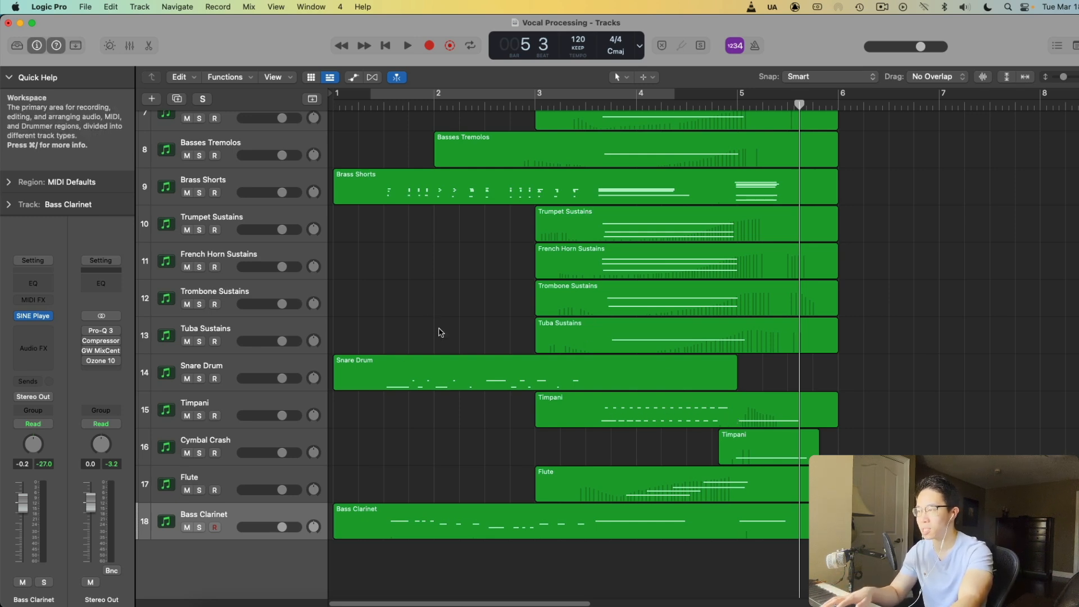
pyautogui.scroll(8, 447, 340)
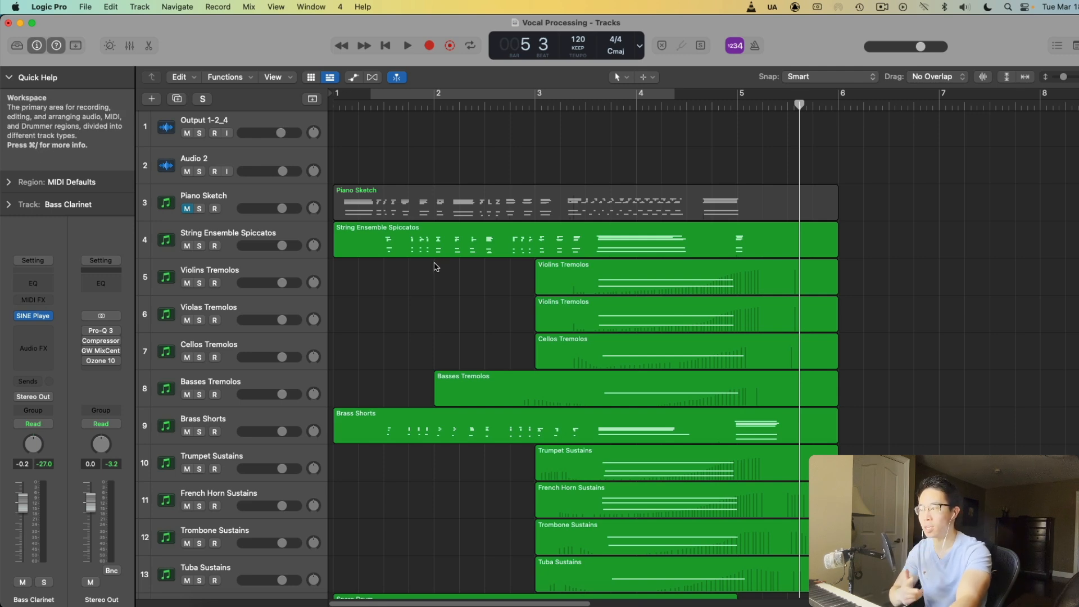
pyautogui.scroll(-10, 462, 272)
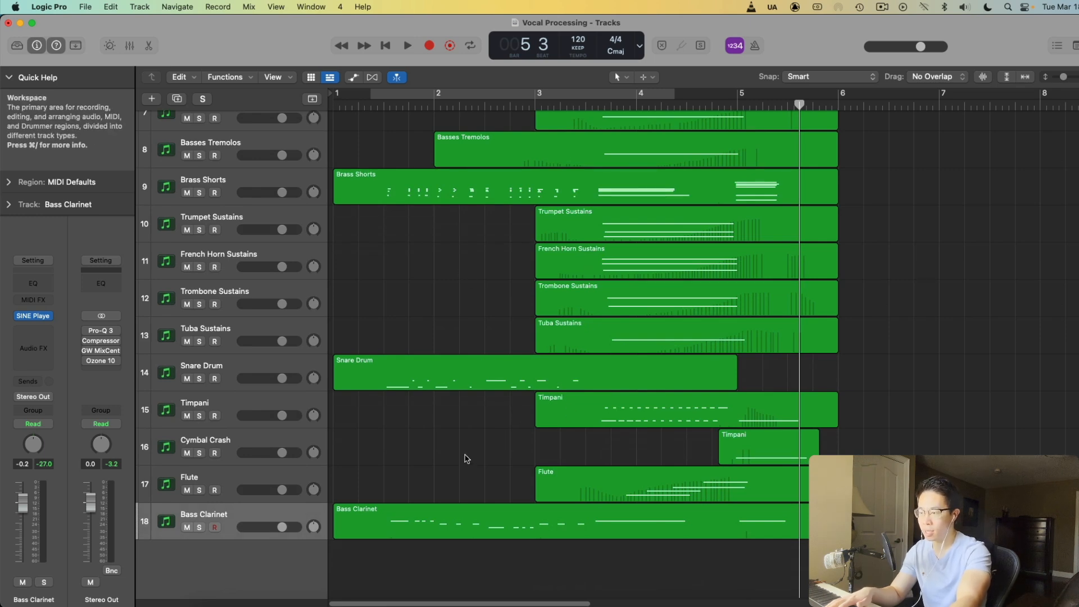
pyautogui.scroll(8, 467, 453)
pyautogui.scroll(2, 470, 456)
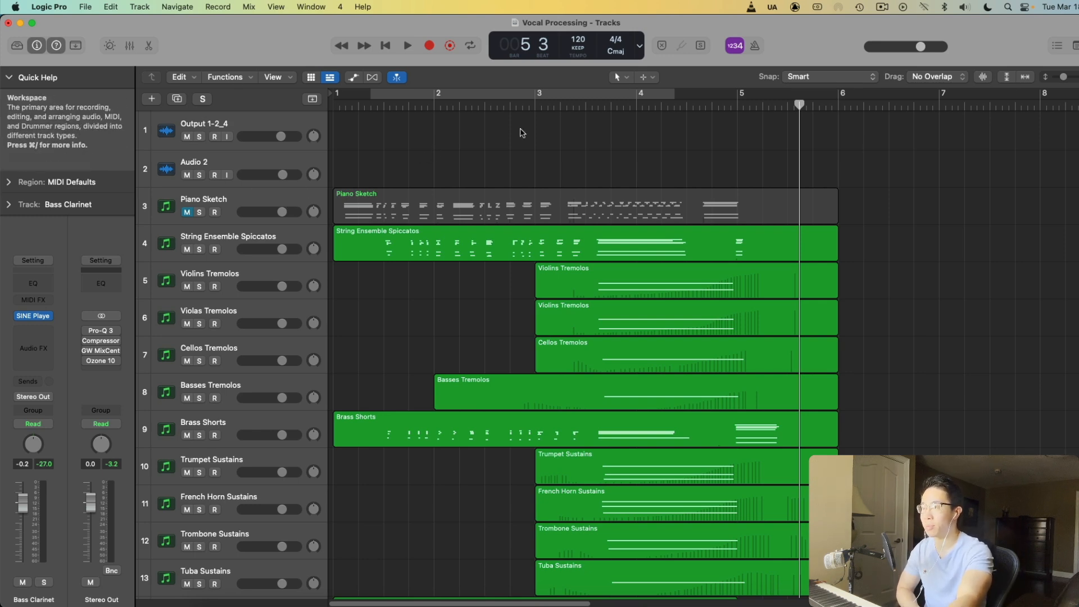
# Reopen the Bass Clarinet's SINE Player and examine the Berlin Free Orchestra strings, including the Violas a5 articulations
pyautogui.click(33, 315)
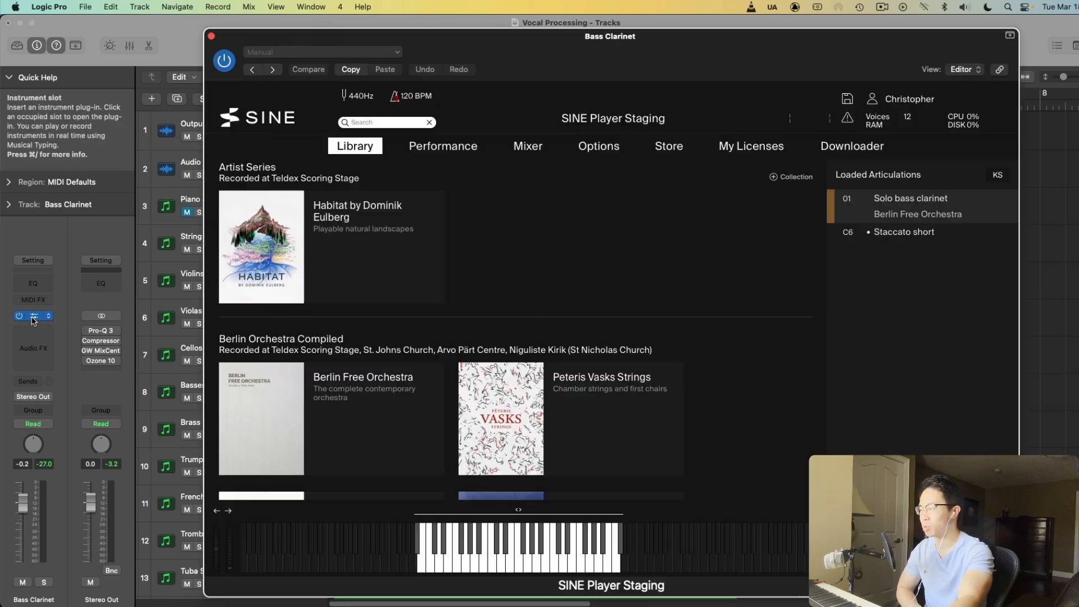
pyautogui.scroll(-5, 552, 277)
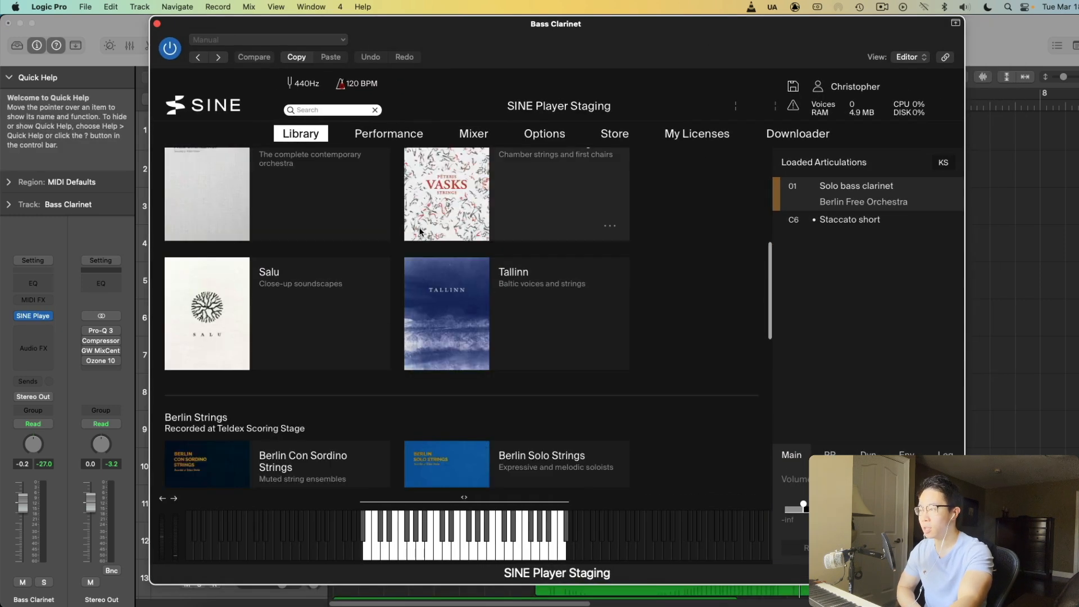
pyautogui.scroll(1, 365, 265)
pyautogui.click(342, 258)
pyautogui.click(266, 320)
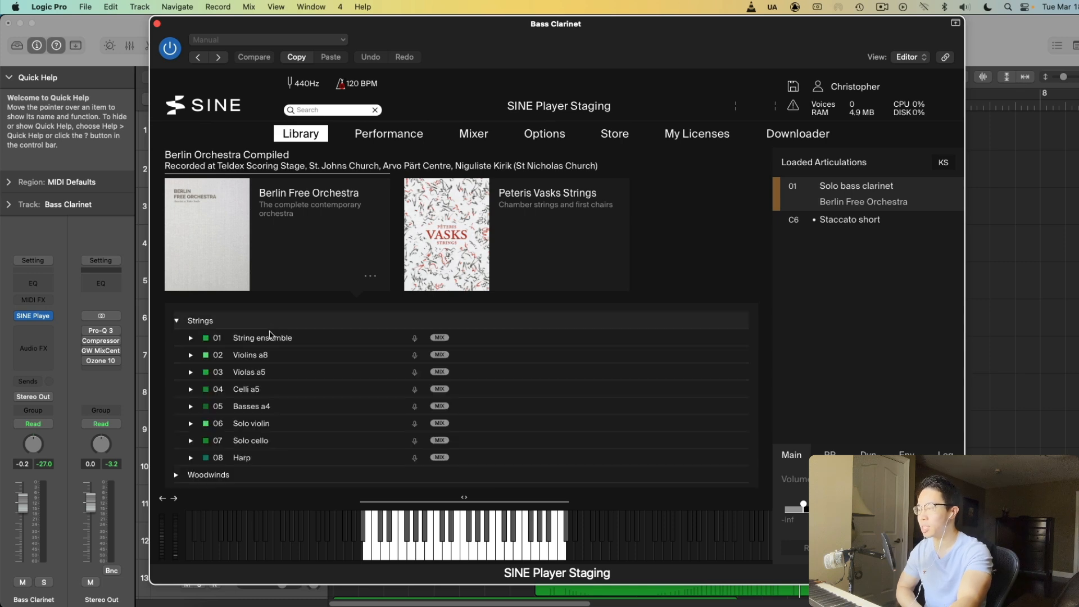
pyautogui.click(335, 371)
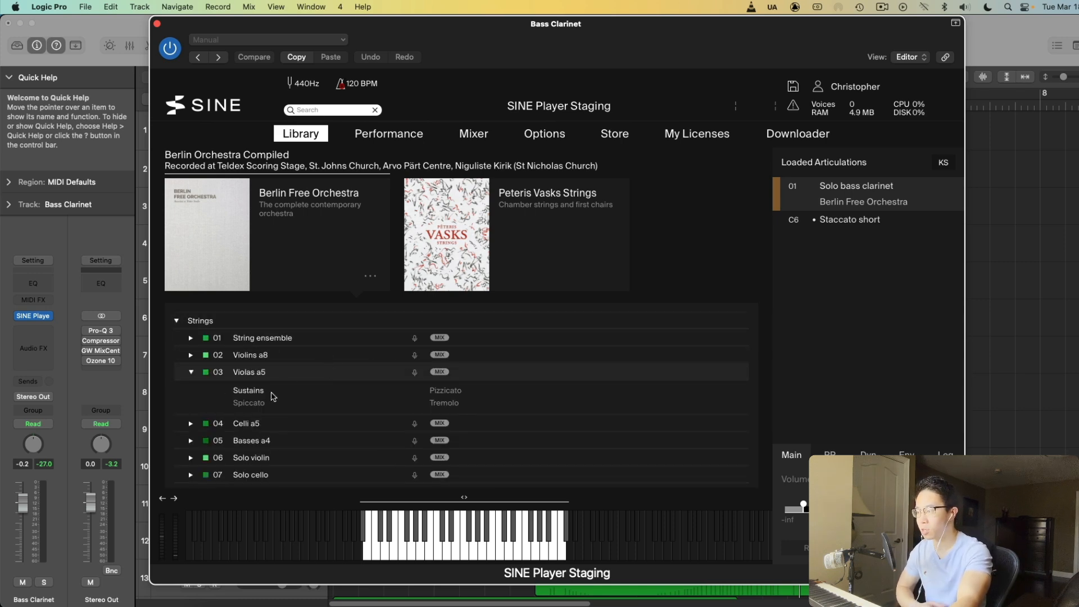
pyautogui.click(292, 374)
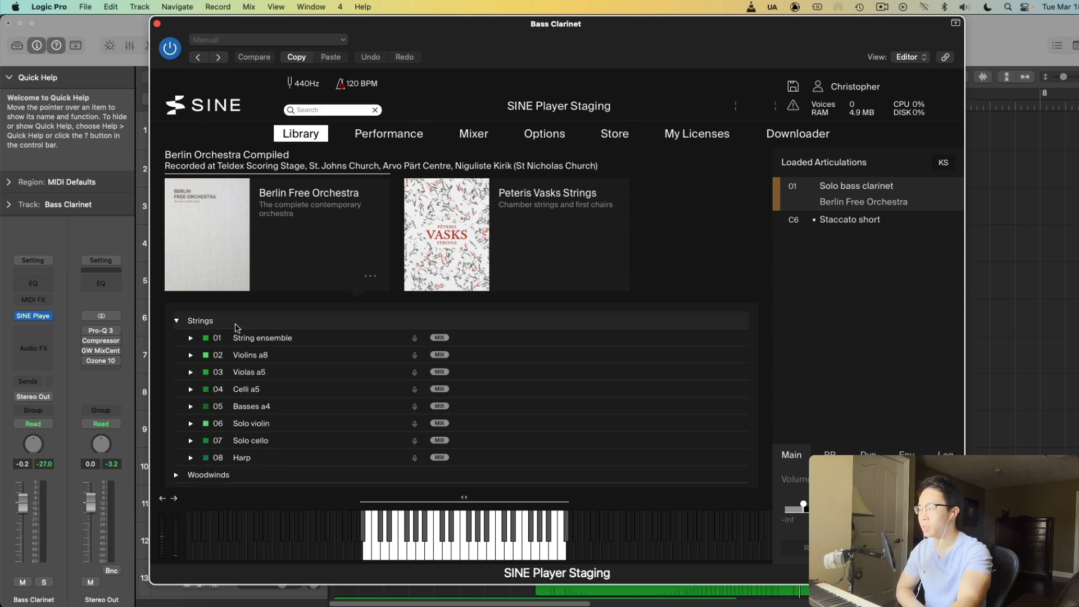
pyautogui.click(239, 322)
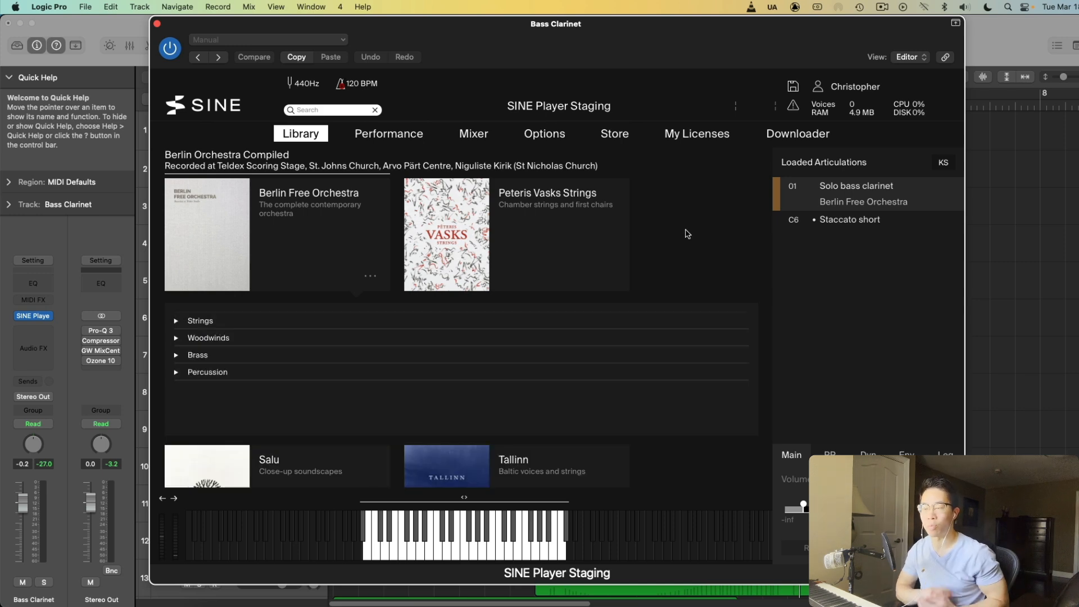